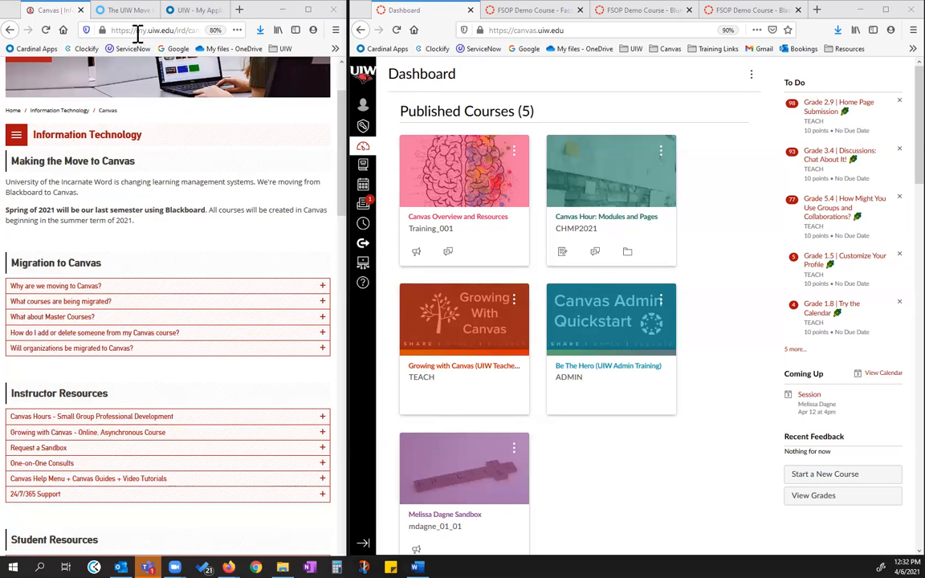
Expand the Canvas Hours - Small Group Professional Development section under Instructor Resources and look over it
scroll(195, 314, "down", 1)
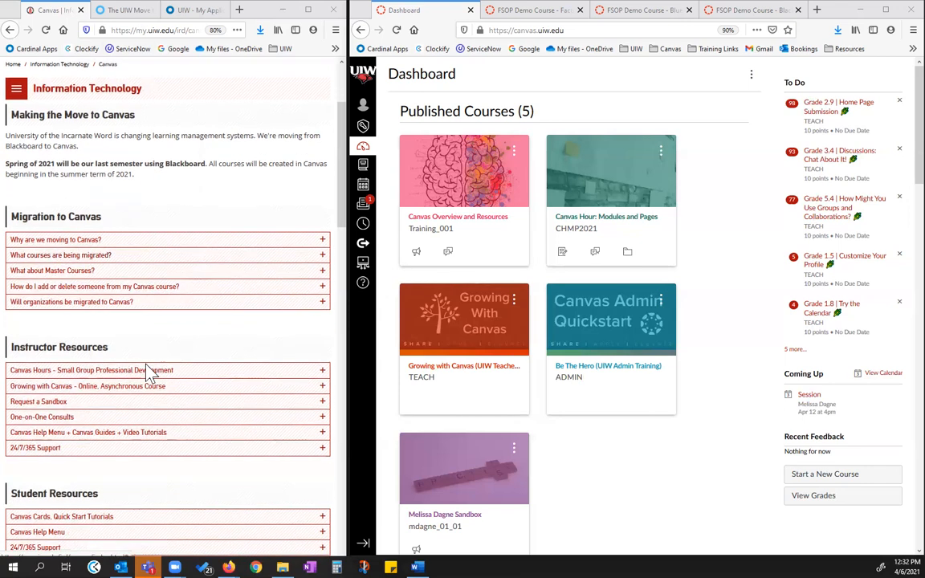
left_click(79, 371)
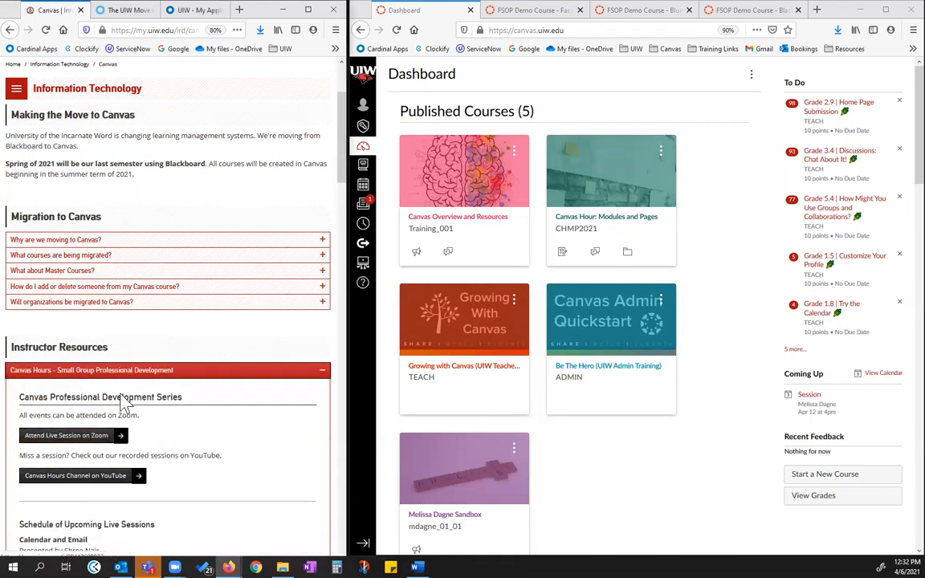
scroll(179, 145, "up", 1)
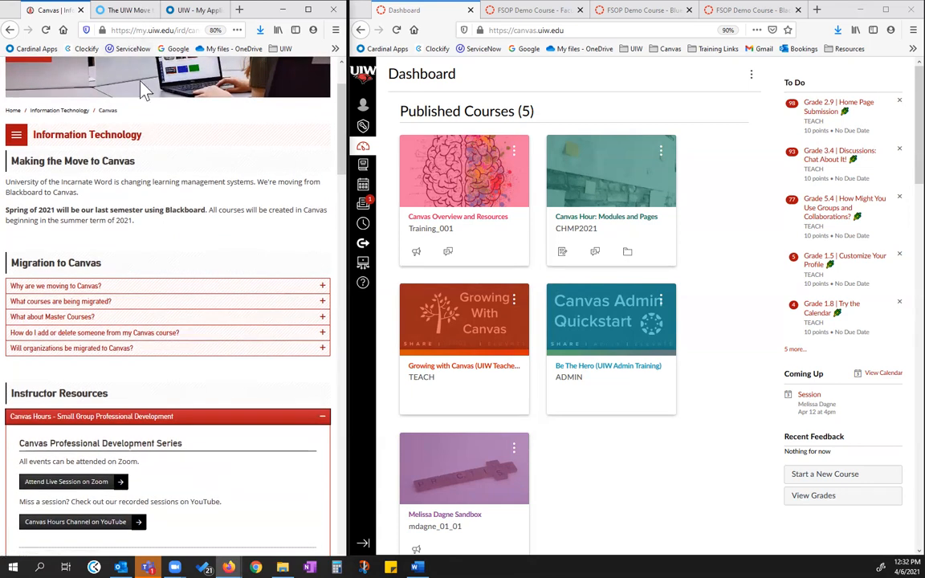
Show The UIW Move to Canvas course preview full screen and review its list of UIW Canvas support resources
left_click(124, 13)
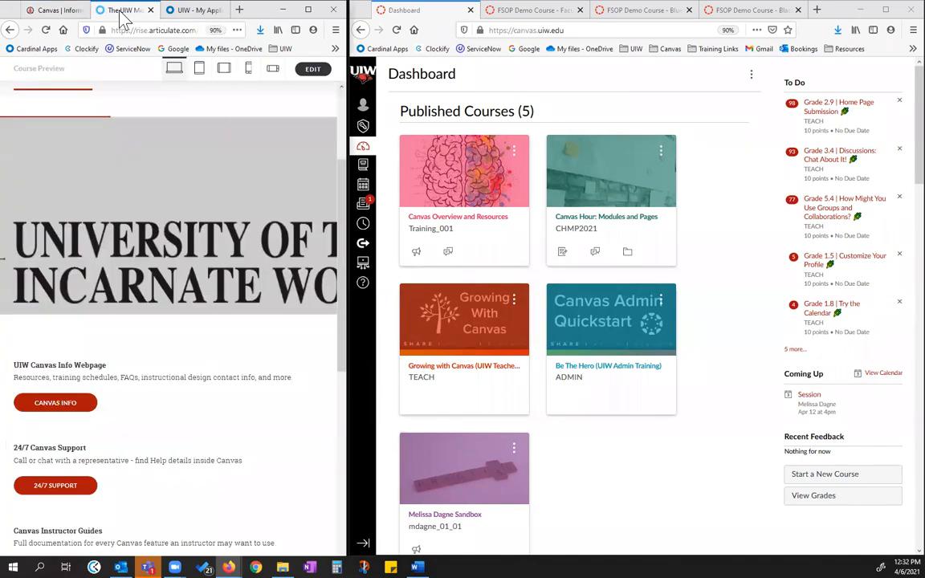
left_click(309, 10)
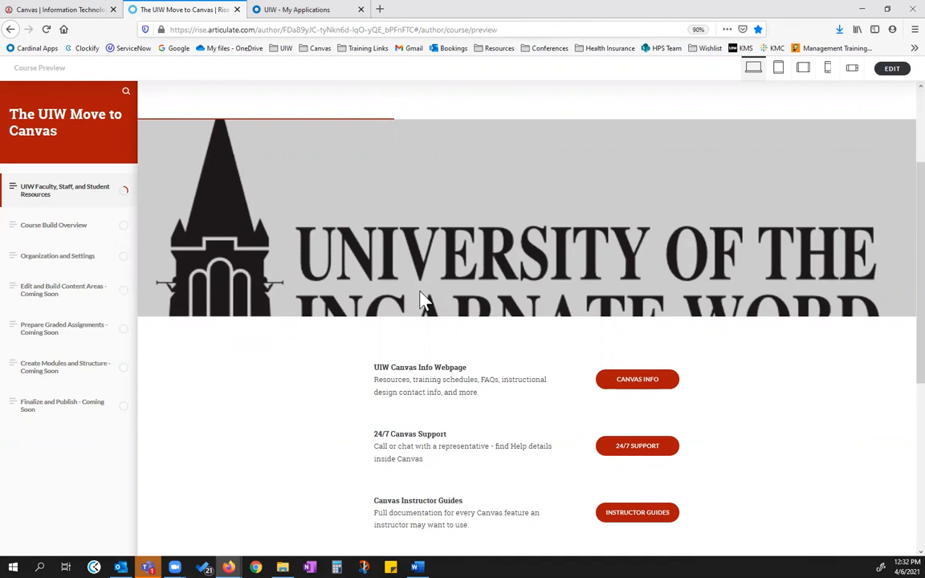
scroll(530, 245, "down", 3)
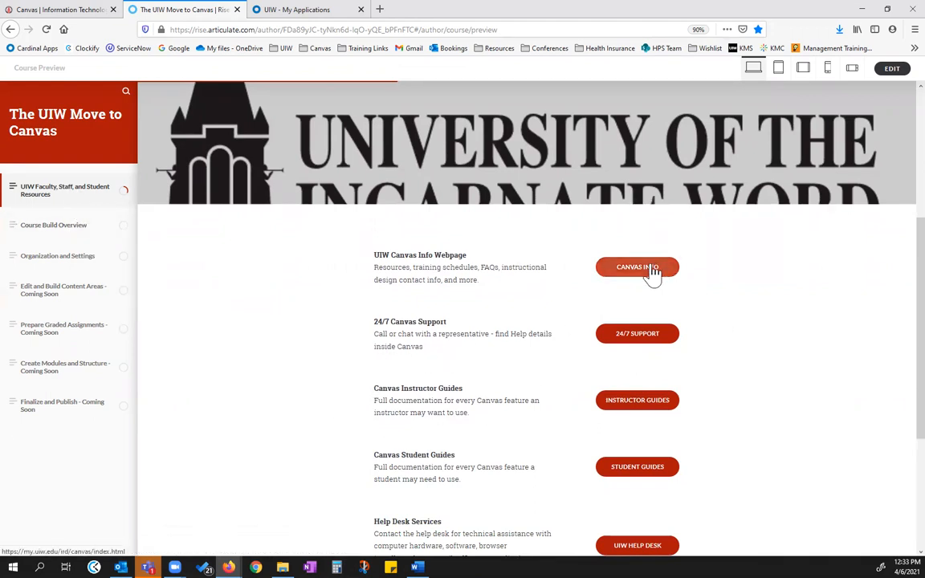
scroll(466, 466, "down", 1)
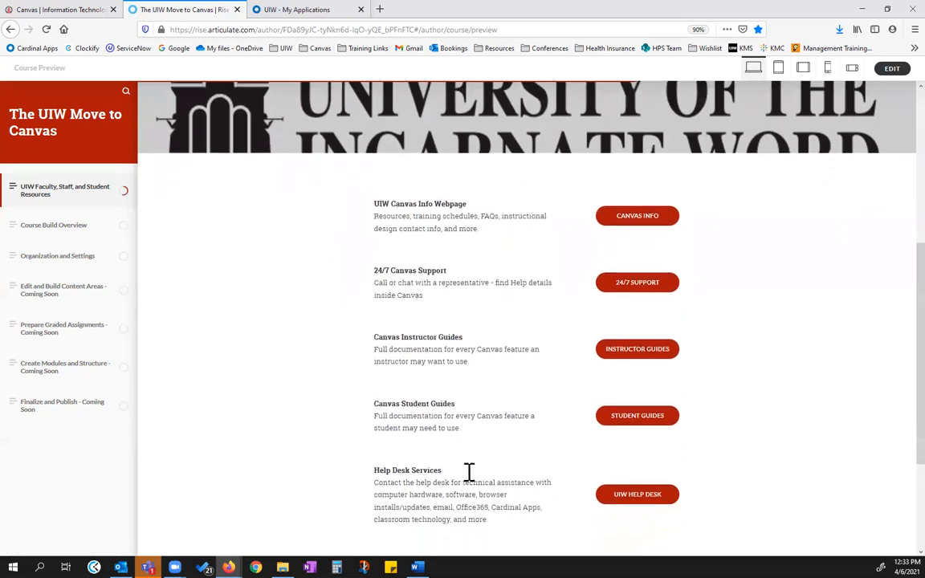
Open the Course Build Overview topic and read through the steps of the 6 week course build process
left_click(58, 244)
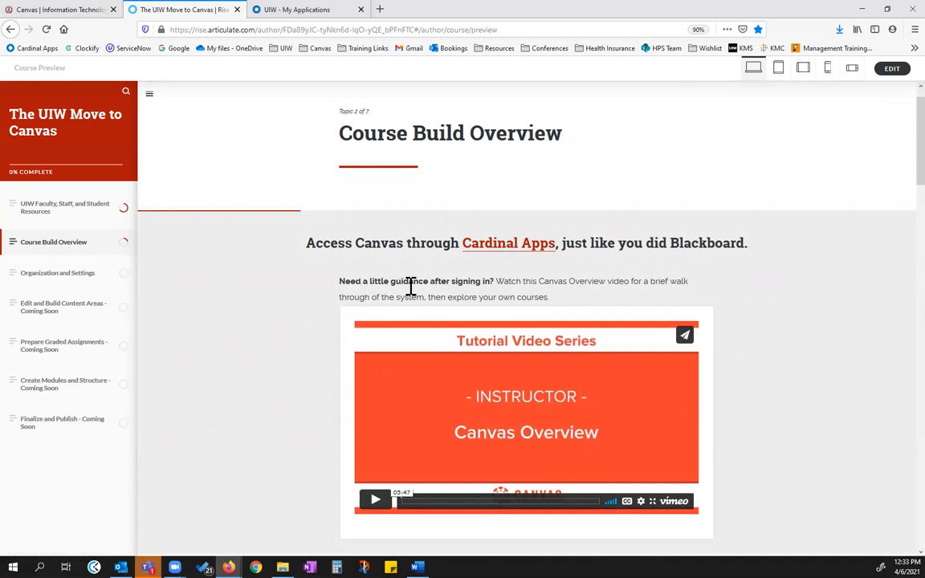
scroll(477, 301, "down", 2)
scroll(565, 313, "down", 6)
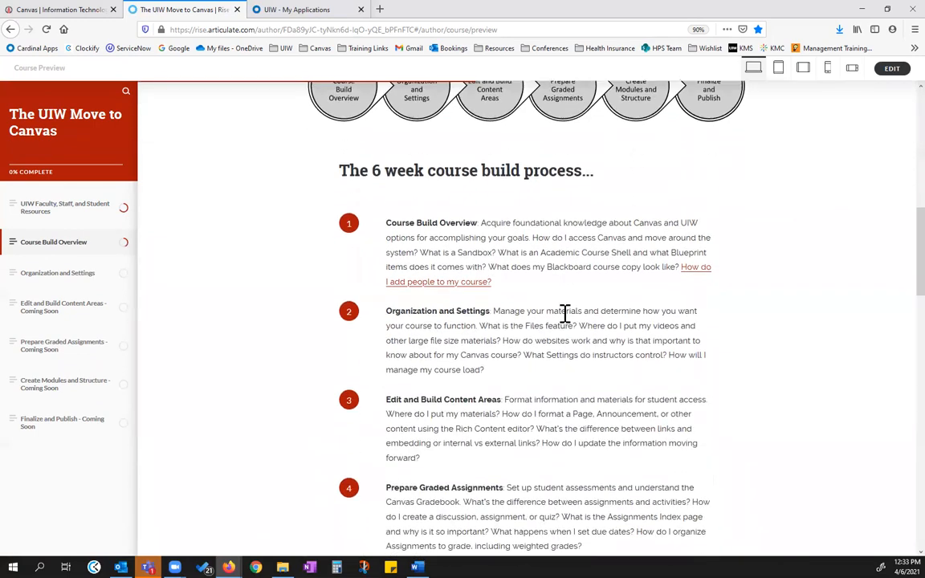
scroll(541, 398, "down", 1)
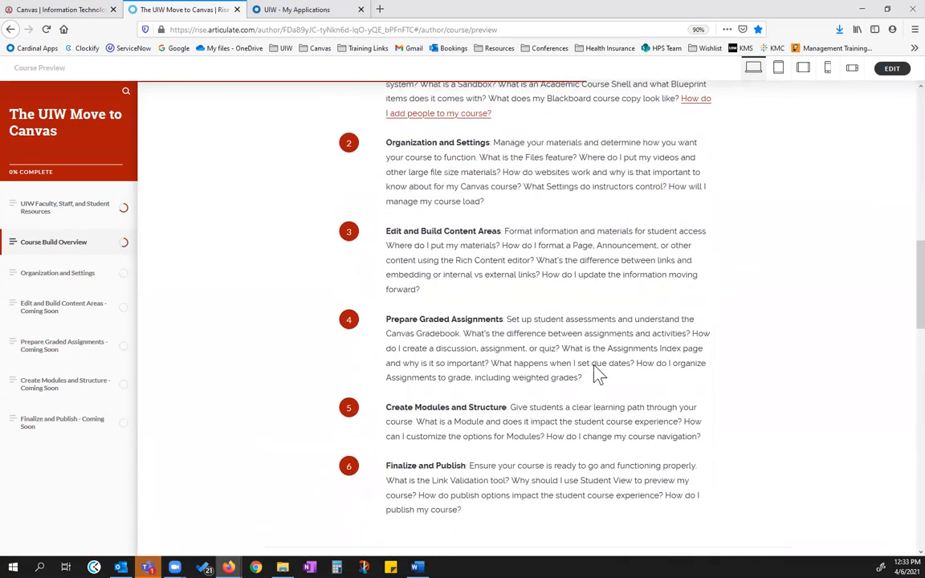
scroll(596, 374, "down", 3)
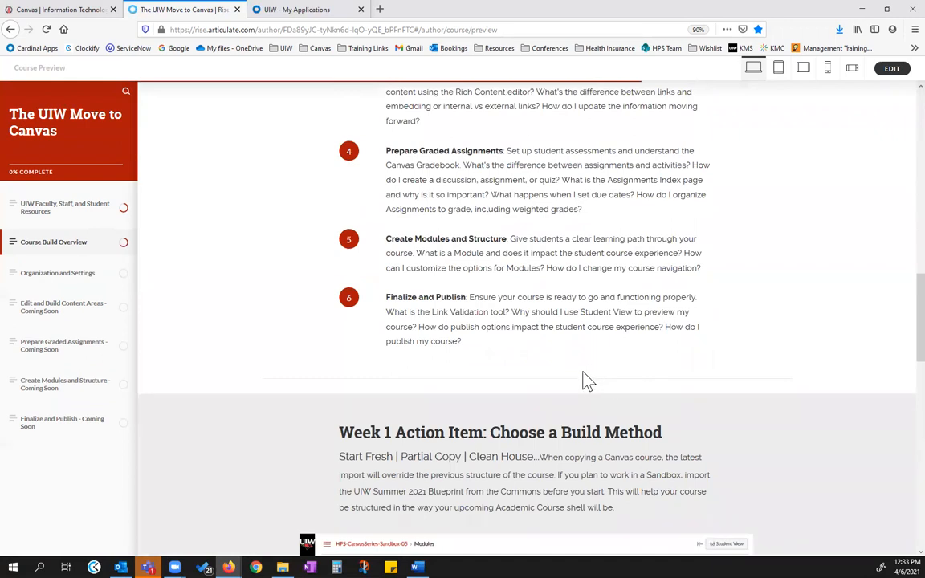
Review the Week 1 Action Item on choosing a build method, including its example course images and the session recording below
scroll(516, 396, "down", 3)
scroll(498, 289, "down", 2)
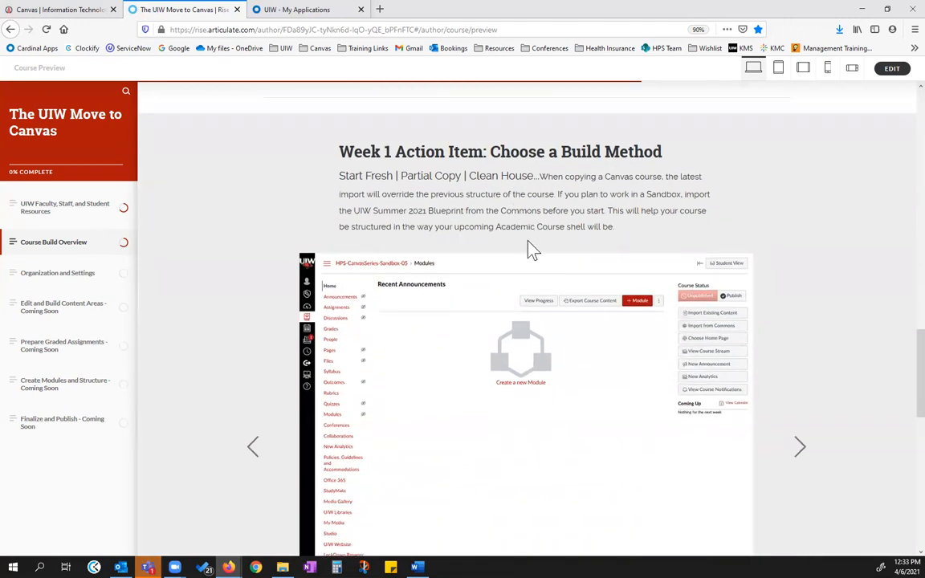
scroll(530, 248, "down", 2)
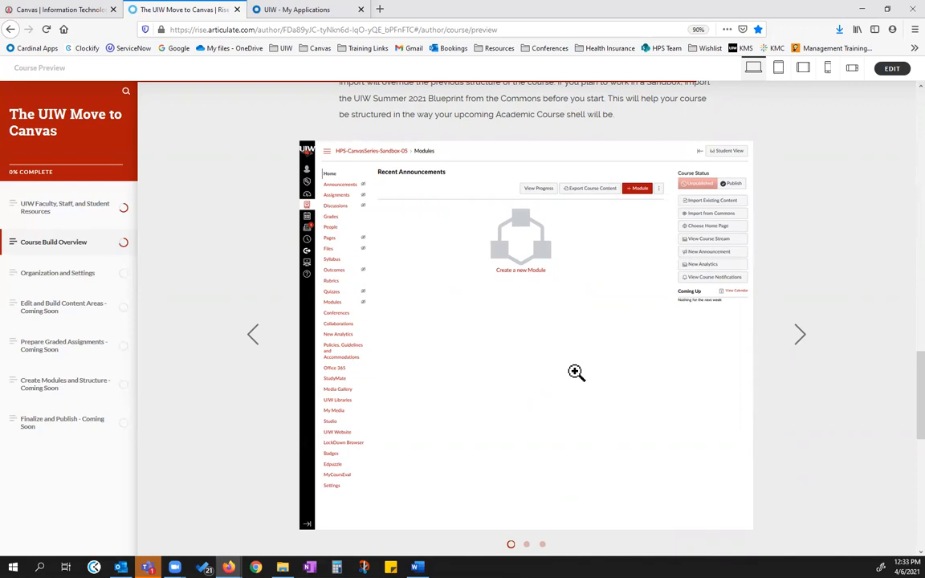
left_click(800, 336)
left_click(799, 343)
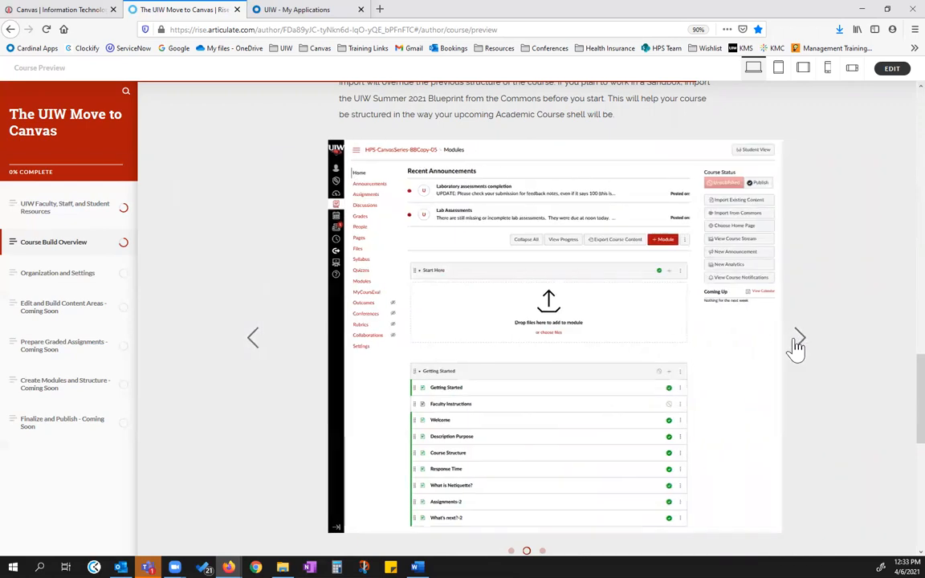
scroll(786, 346, "down", 6)
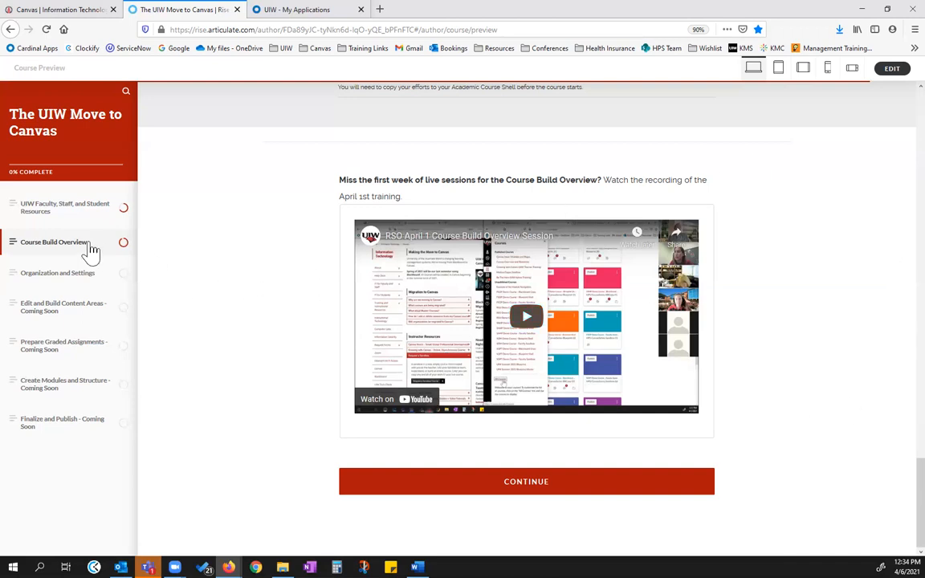
Open the Organization and Settings topic and look through its checklist
left_click(58, 275)
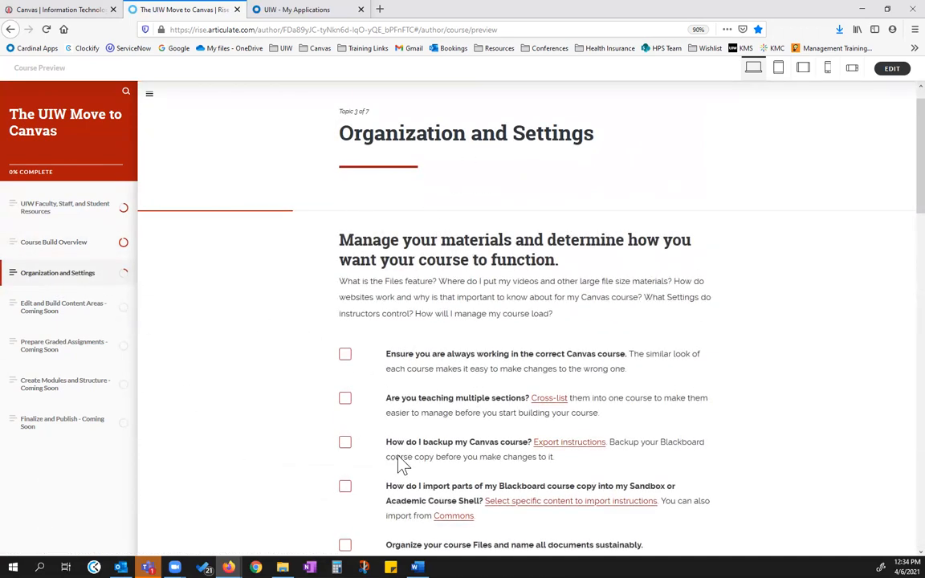
scroll(393, 370, "down", 5)
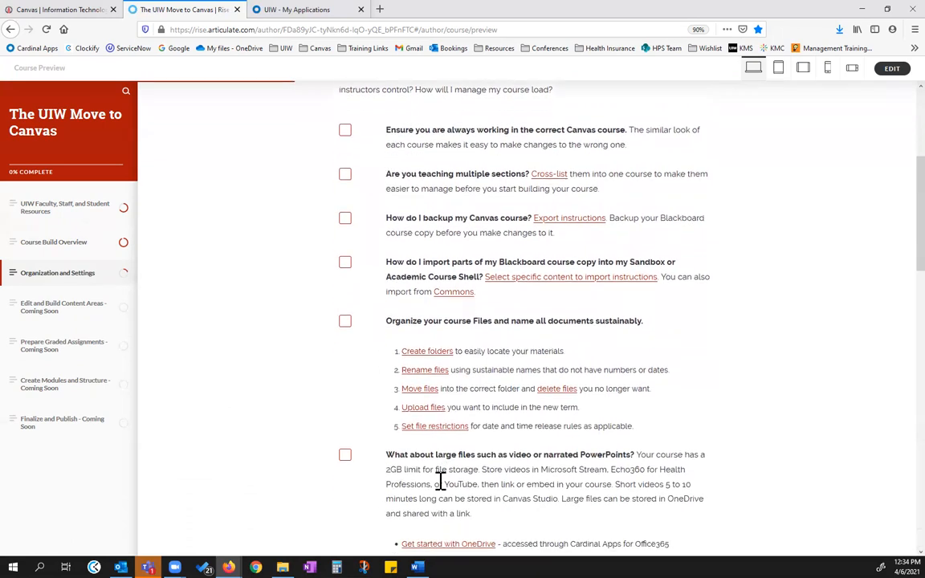
scroll(632, 386, "up", 3)
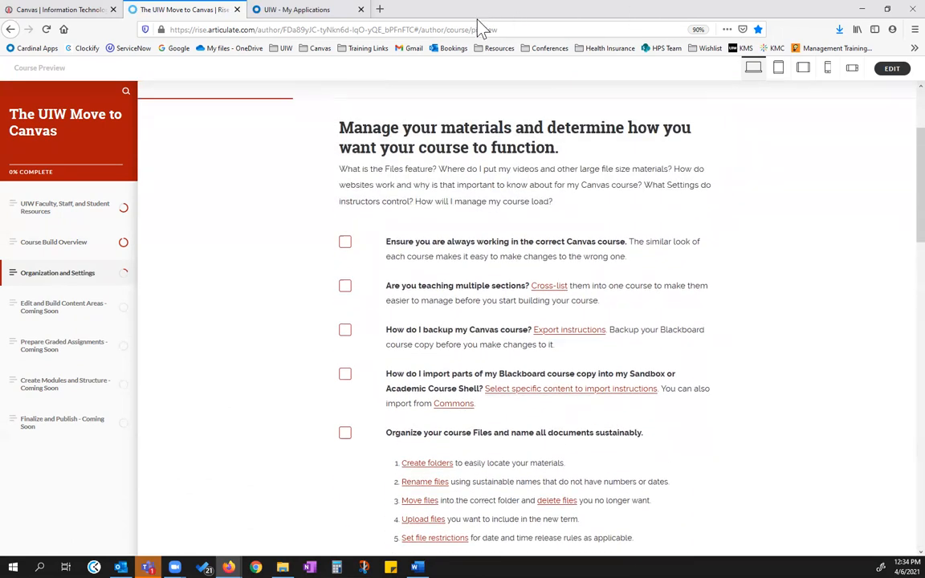
Arrange the two browser windows side by side, with a narrow checklist window and a wider Canvas dashboard window
left_click_drag(479, 24, 269, 121)
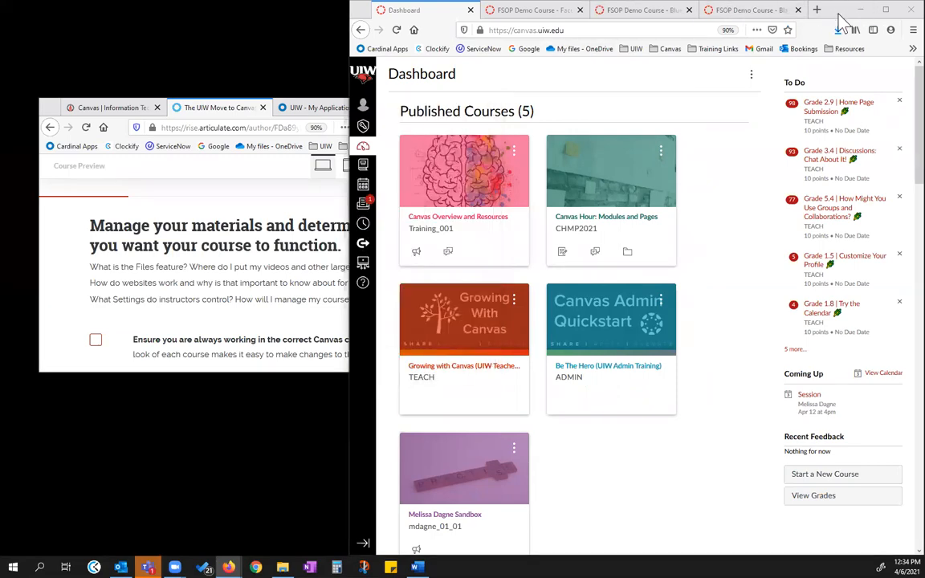
left_click_drag(833, 16, 923, 20)
left_click(182, 148)
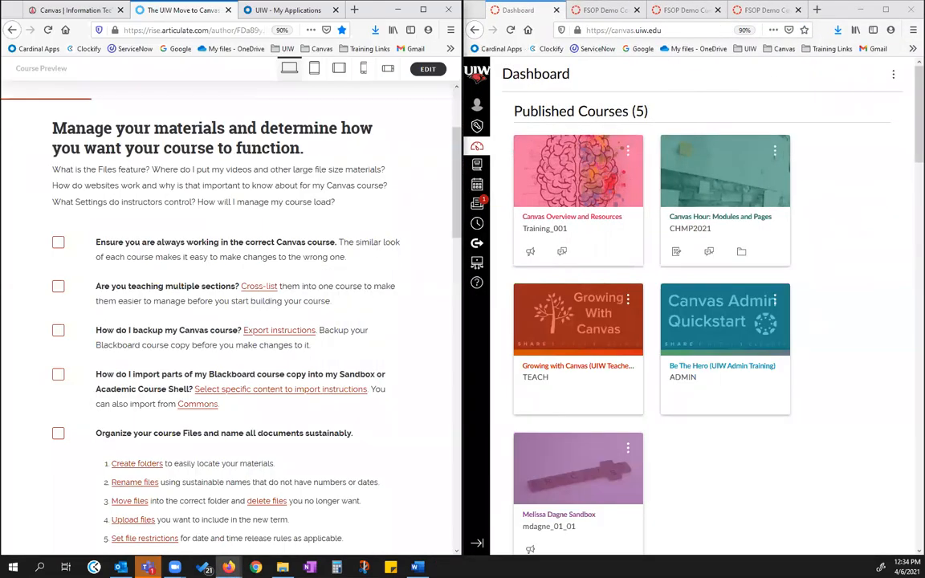
scroll(160, 299, "down", 1)
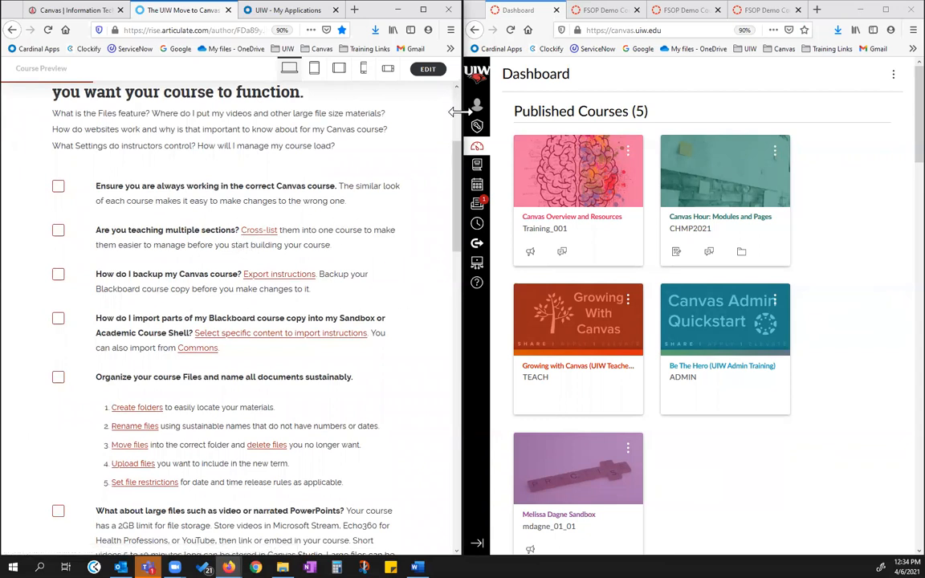
left_click_drag(457, 112, 308, 137)
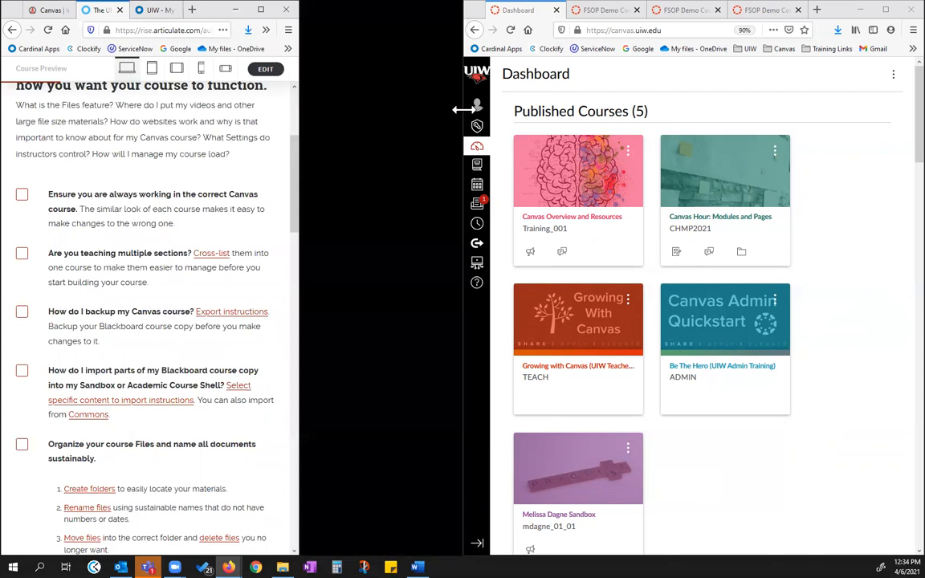
left_click_drag(463, 110, 301, 112)
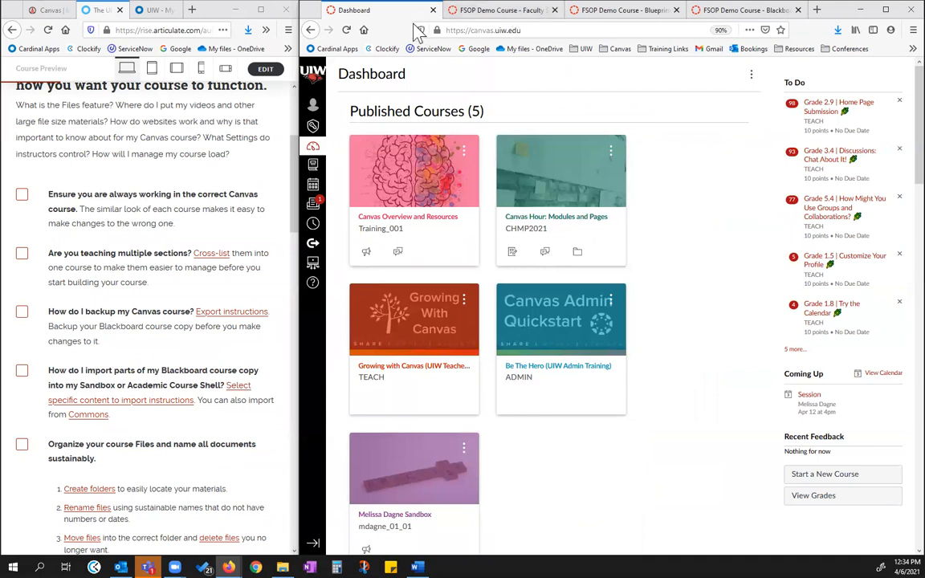
Look over the unpublished dashboard courses, and view the FSOP demo Faculty Sandbox, Blueprint Shell and Blackboard copy in turn
scroll(515, 286, "down", 1)
scroll(514, 287, "down", 10)
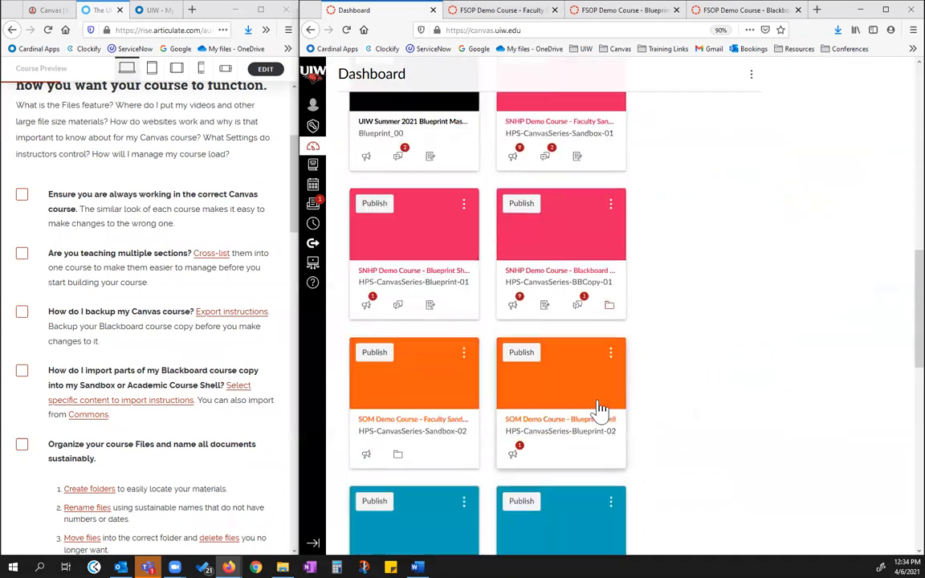
scroll(549, 314, "up", 6)
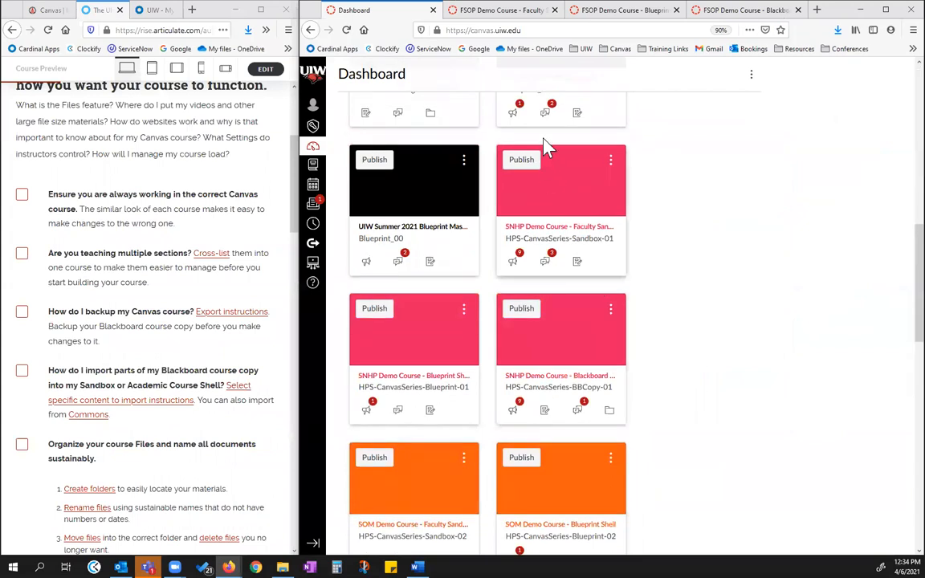
left_click(499, 10)
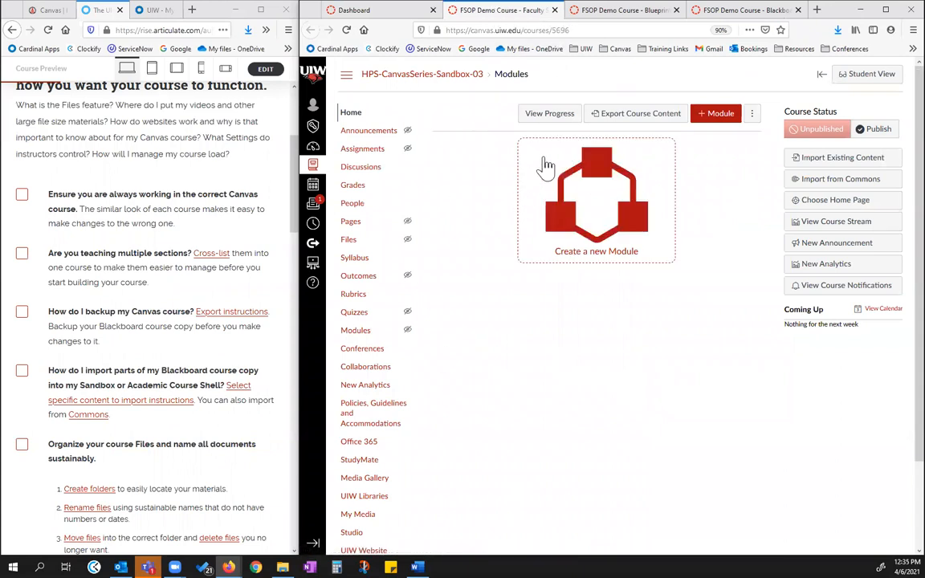
left_click(628, 12)
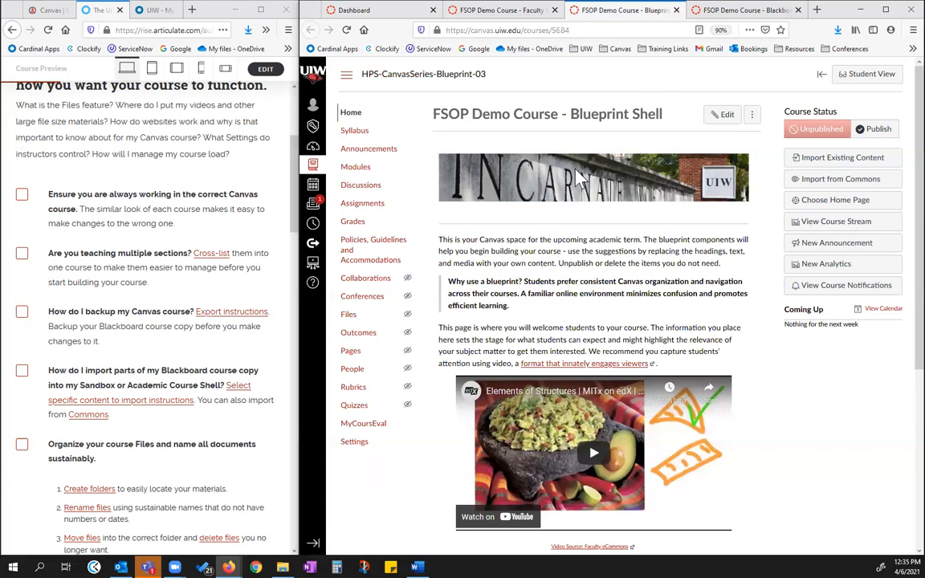
left_click(710, 10)
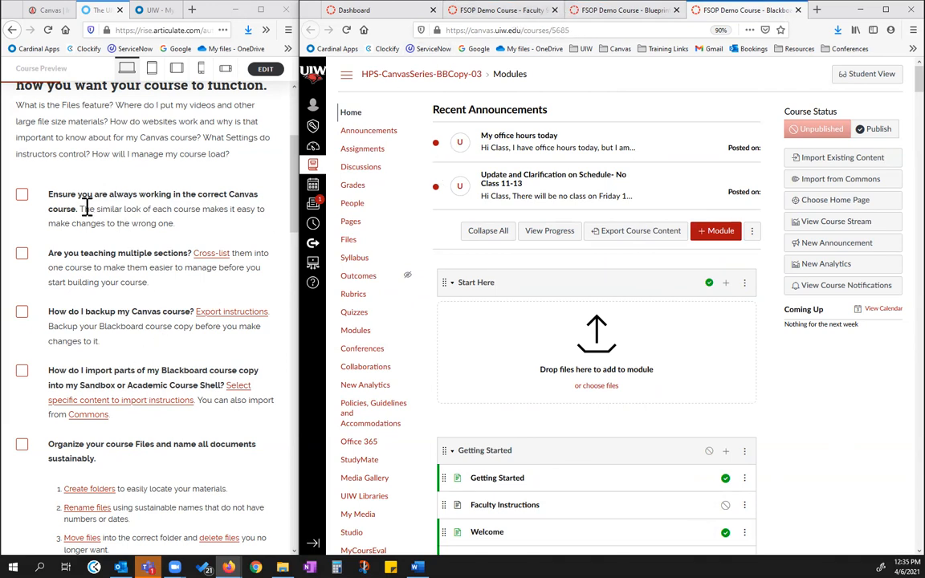
Highlight the checklist item on working in the correct Canvas course, and return to the FSOP Blueprint Shell to check its name
left_click_drag(51, 196, 192, 227)
left_click(180, 227)
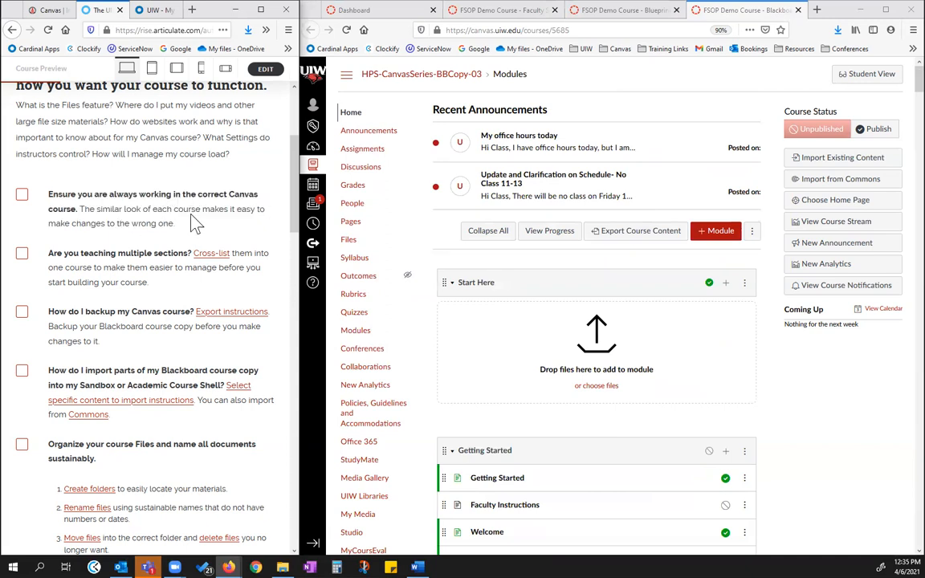
left_click(625, 10)
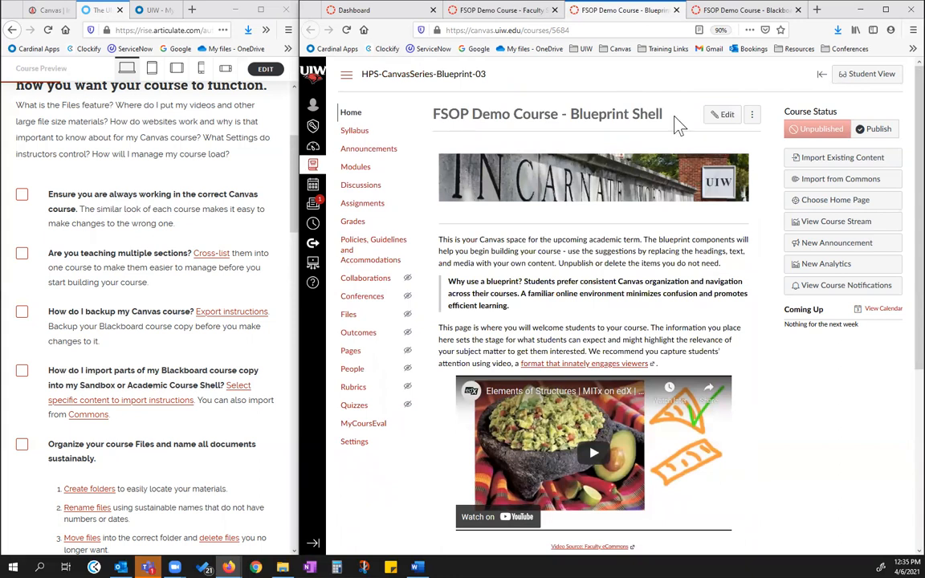
Return to the FSOP Faculty Sandbox course and examine its empty home page and course navigation
left_click(526, 11)
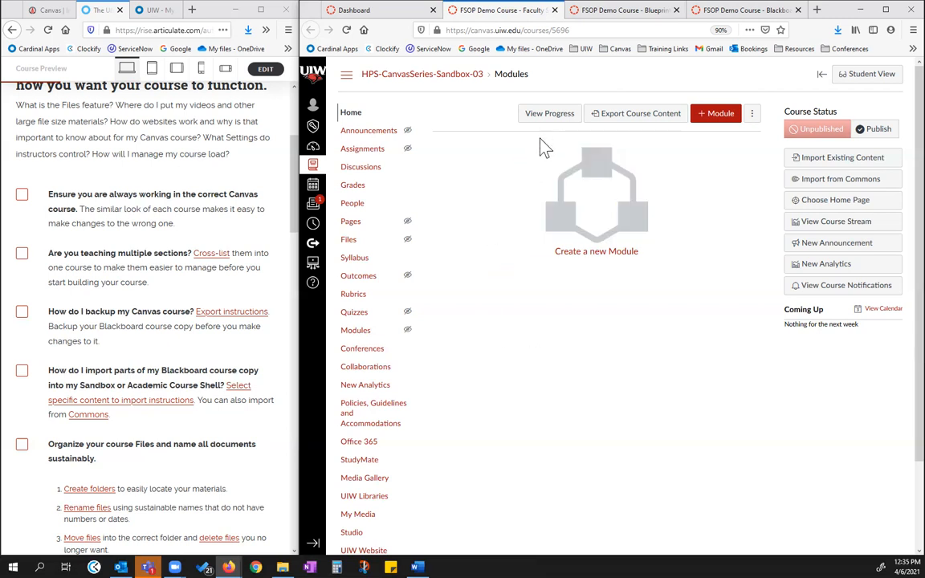
scroll(477, 117, "down", 2)
scroll(406, 117, "up", 2)
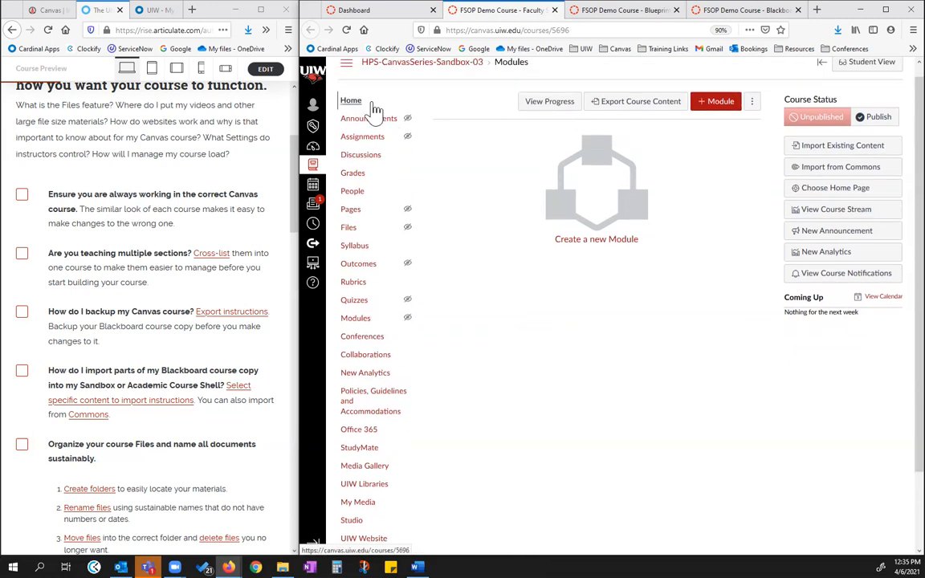
scroll(493, 161, "down", 3)
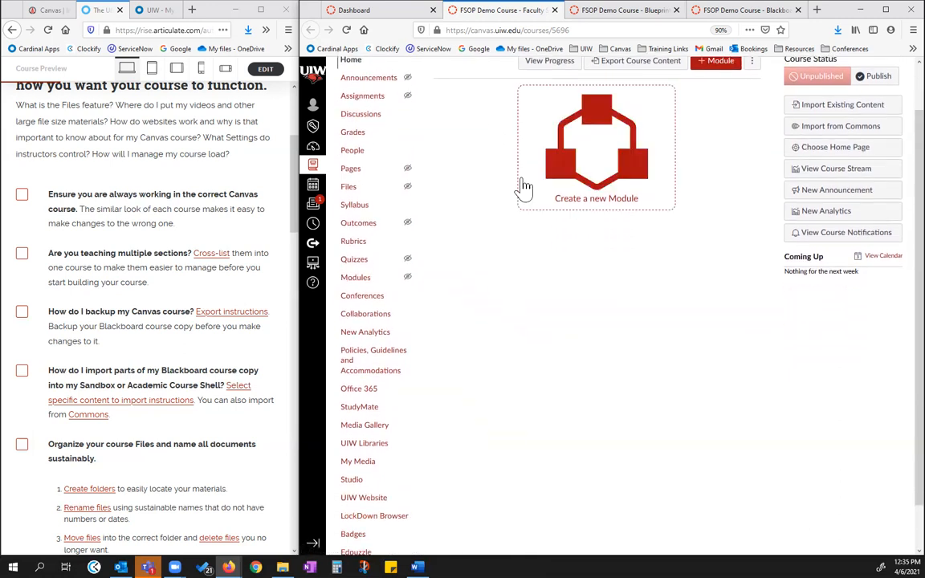
scroll(554, 297, "up", 1)
Reopen the FSOP Blueprint Shell and examine its course navigation and home page content
left_click(599, 9)
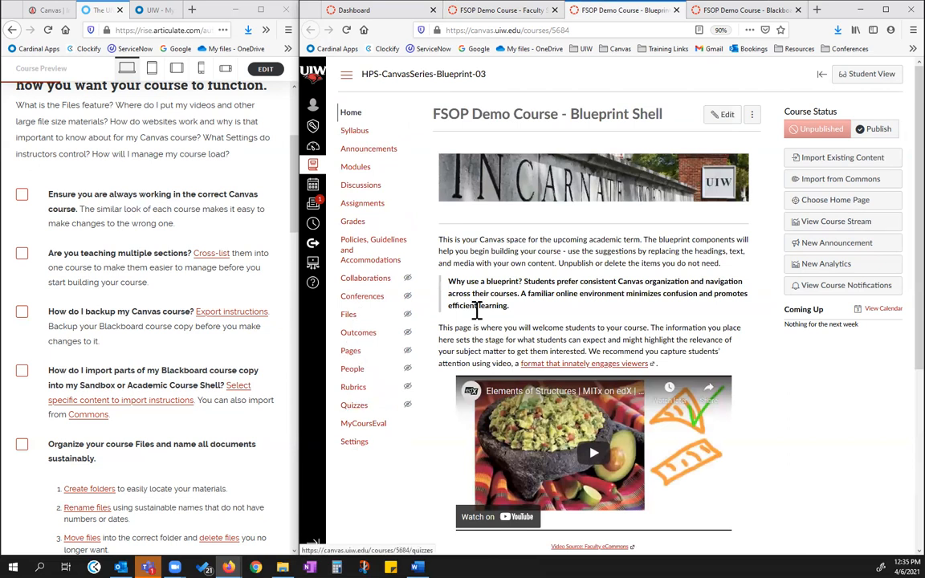
scroll(474, 310, "down", 4)
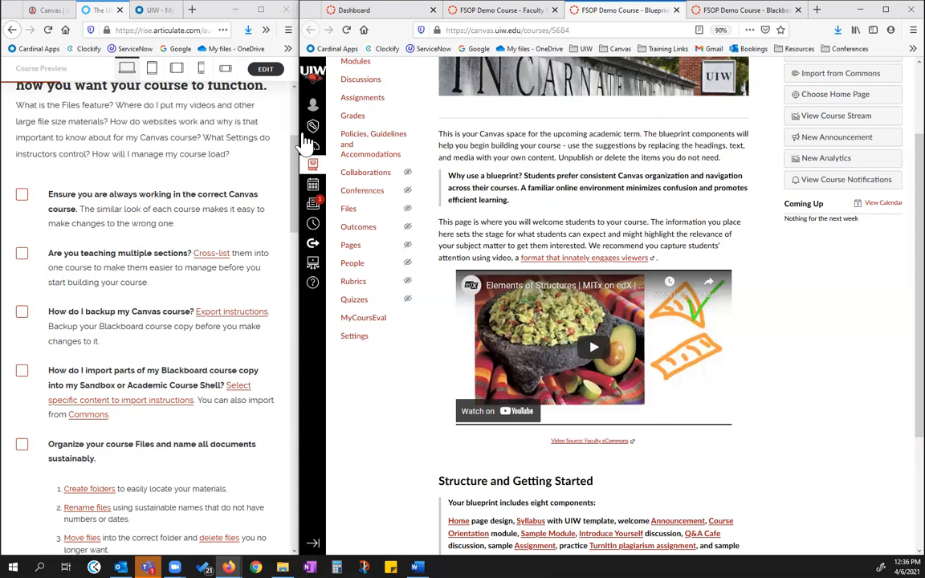
Check off the checklist item on working in the correct Canvas course, and compare the Faculty Sandbox and Blueprint Shell courses
left_click(22, 196)
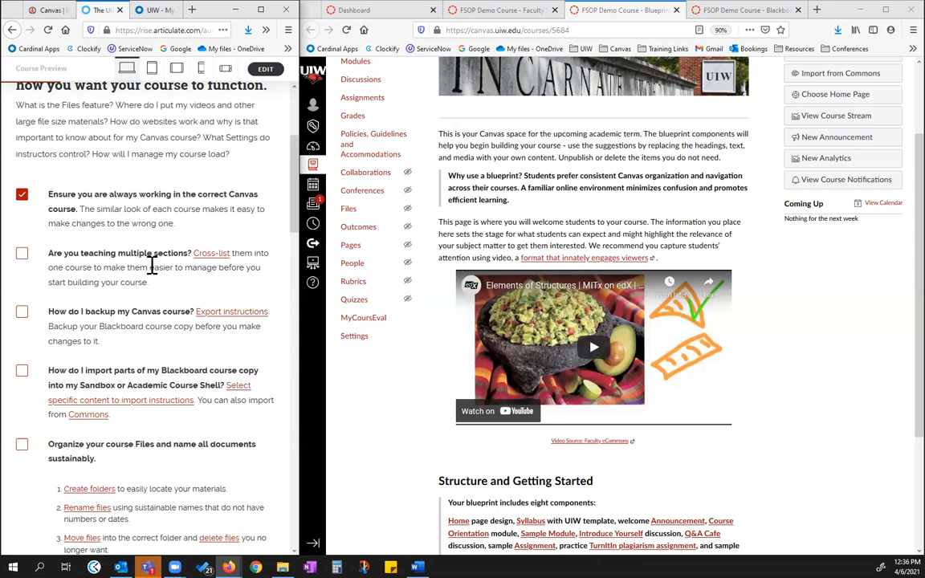
left_click(517, 12)
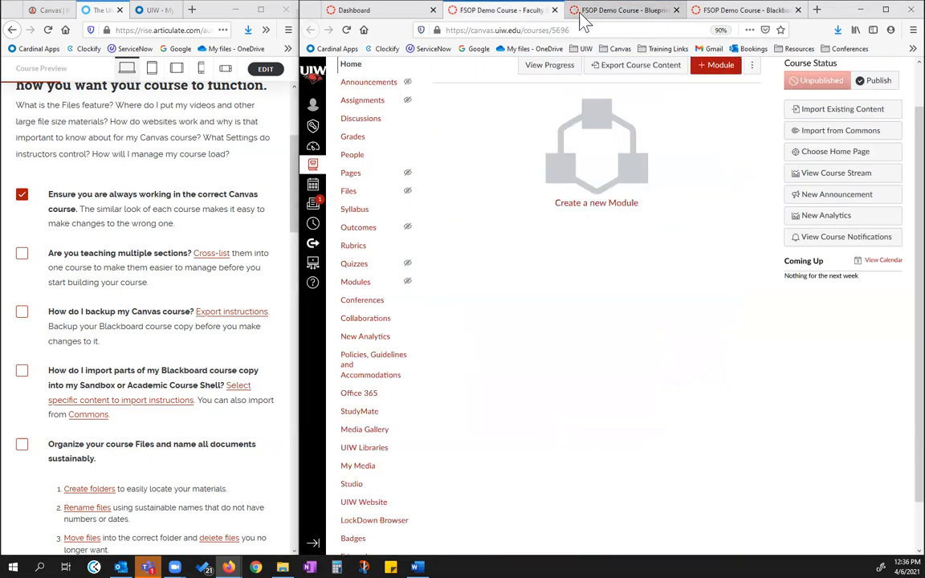
left_click(628, 12)
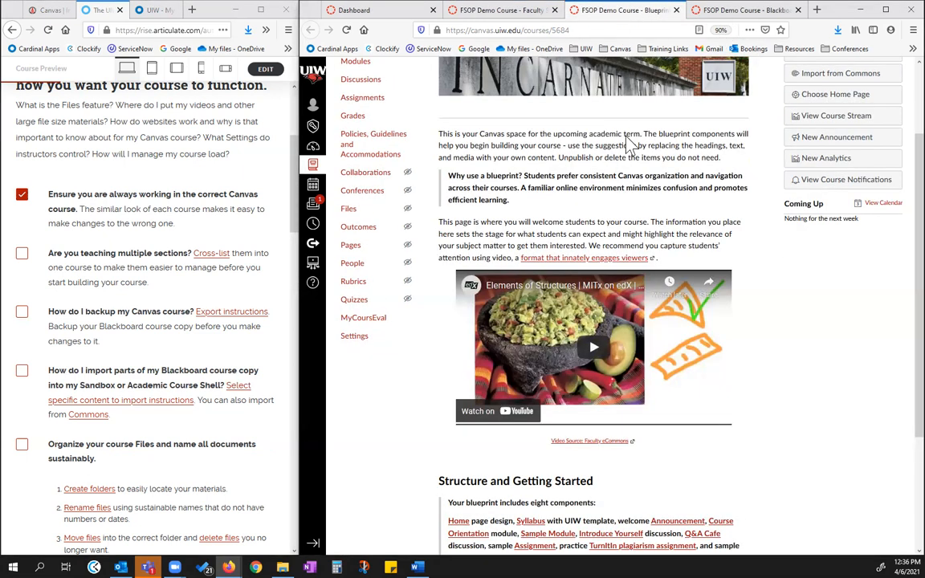
left_click(520, 13)
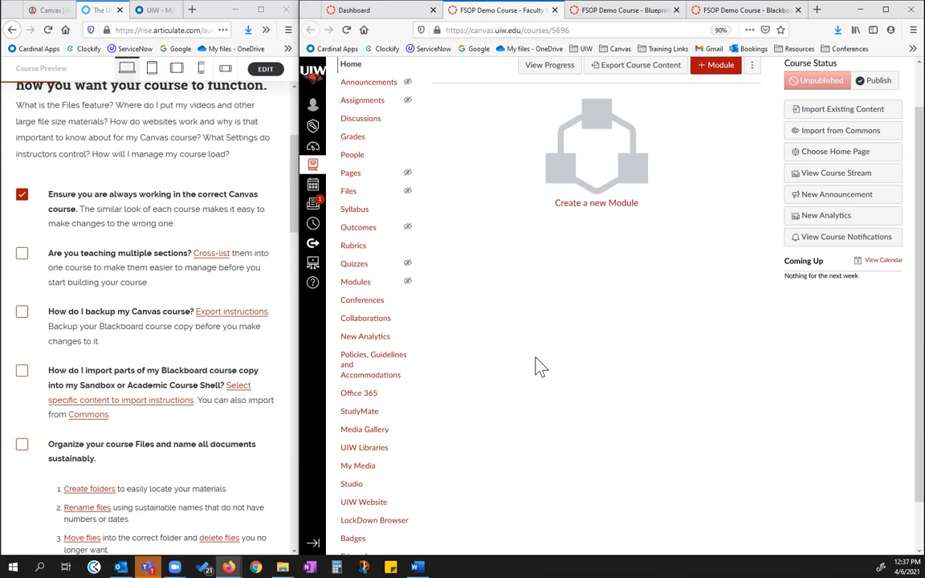
Open the Faculty Sandbox section from the course settings and bring up its cross-listing dialog
scroll(433, 458, "down", 1)
left_click(360, 542)
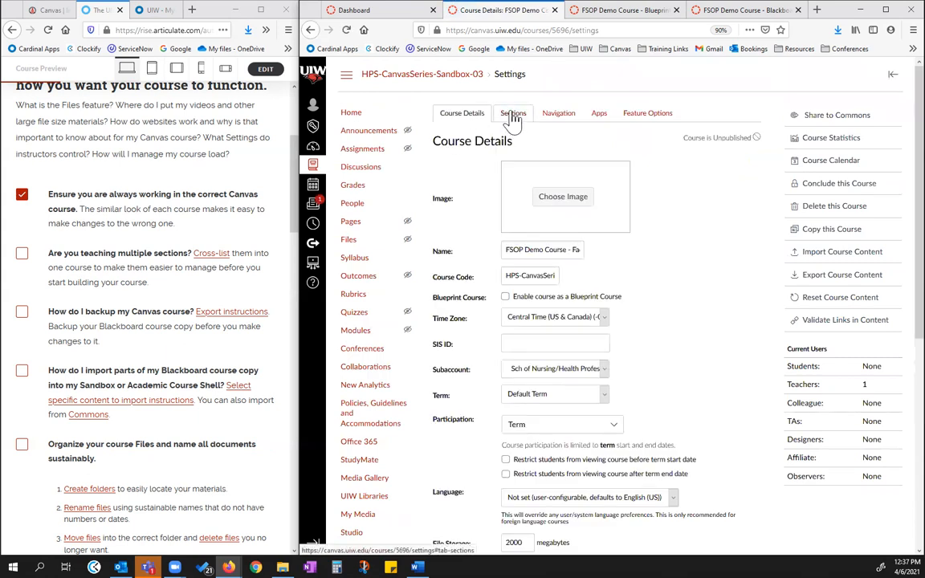
left_click(514, 117)
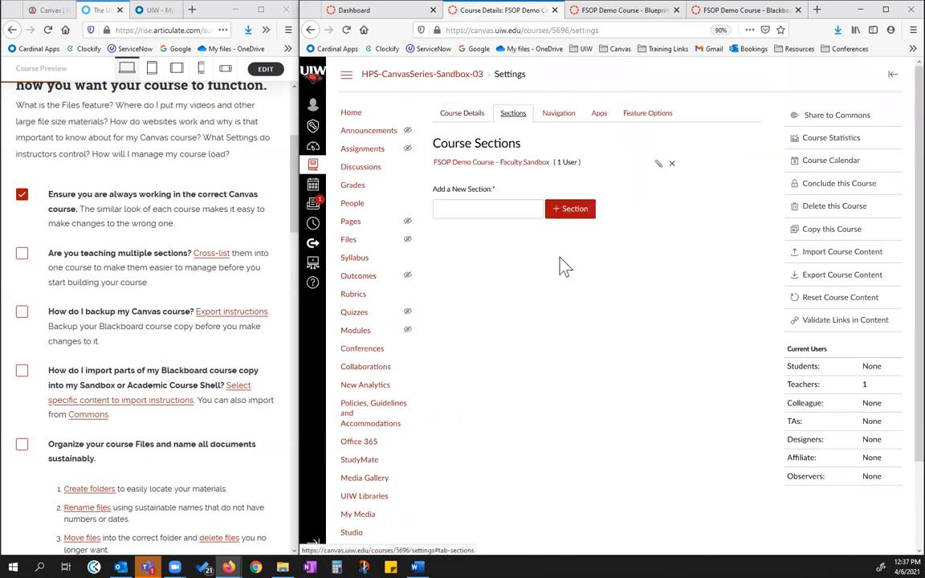
left_click(489, 167)
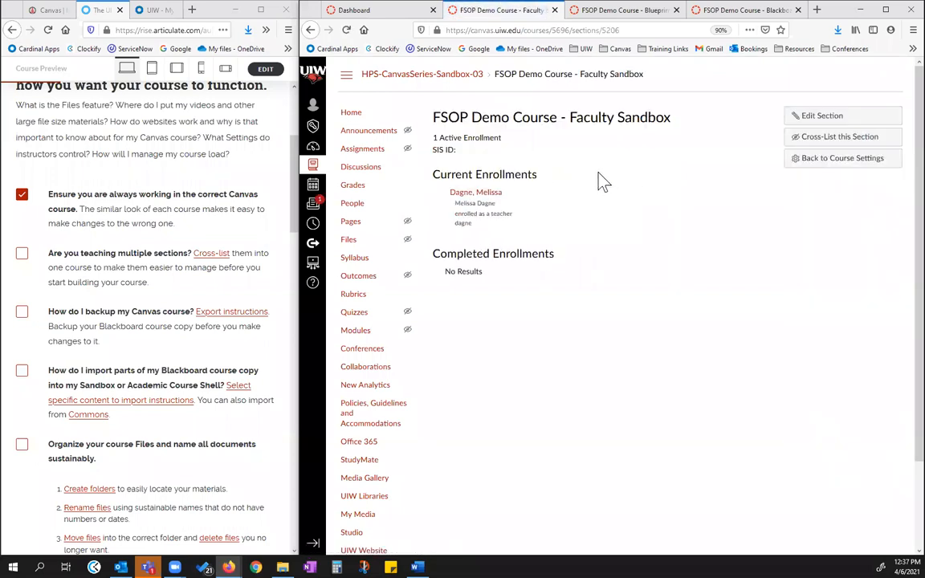
left_click(837, 138)
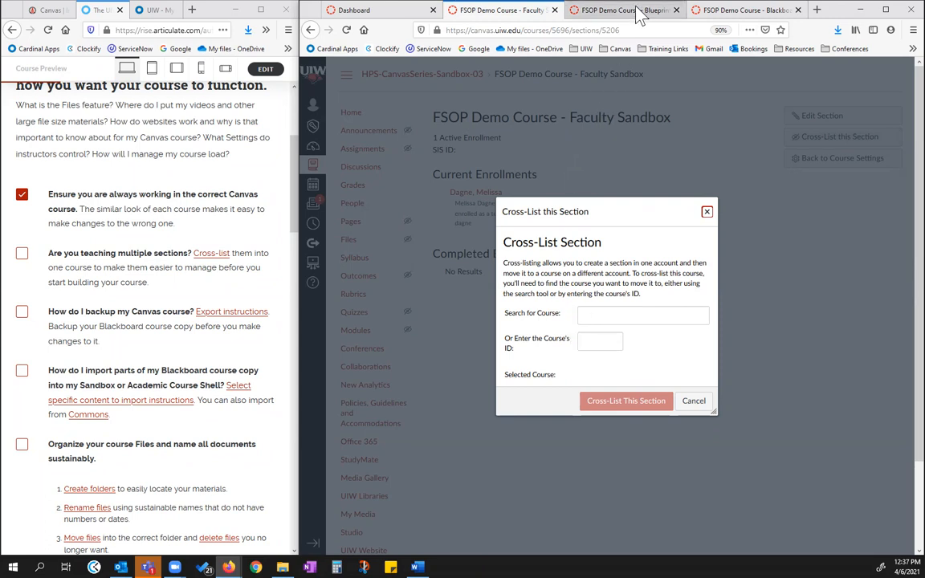
Copy the course ID 5684 from the web address of the FSOP Blueprint Shell course
left_click(575, 11)
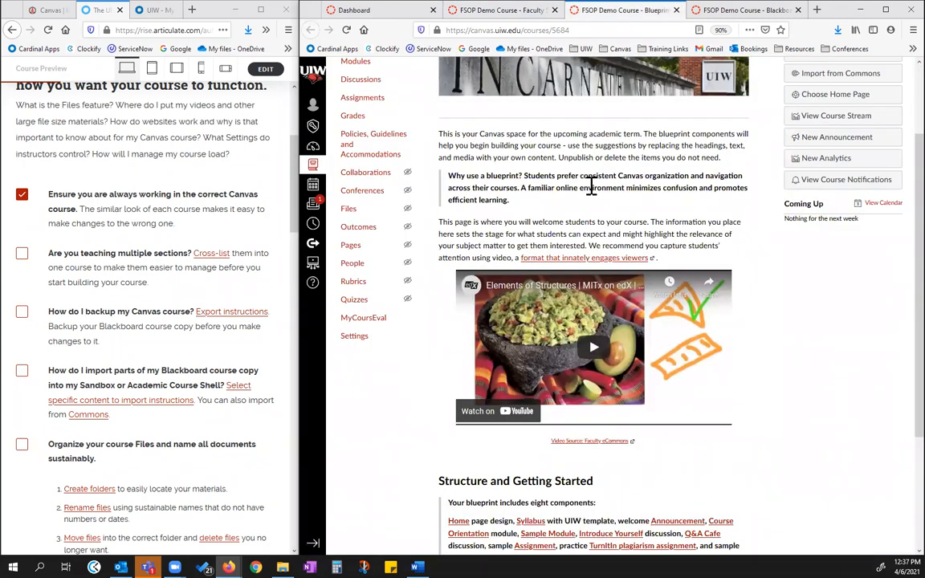
scroll(590, 188, "up", 3)
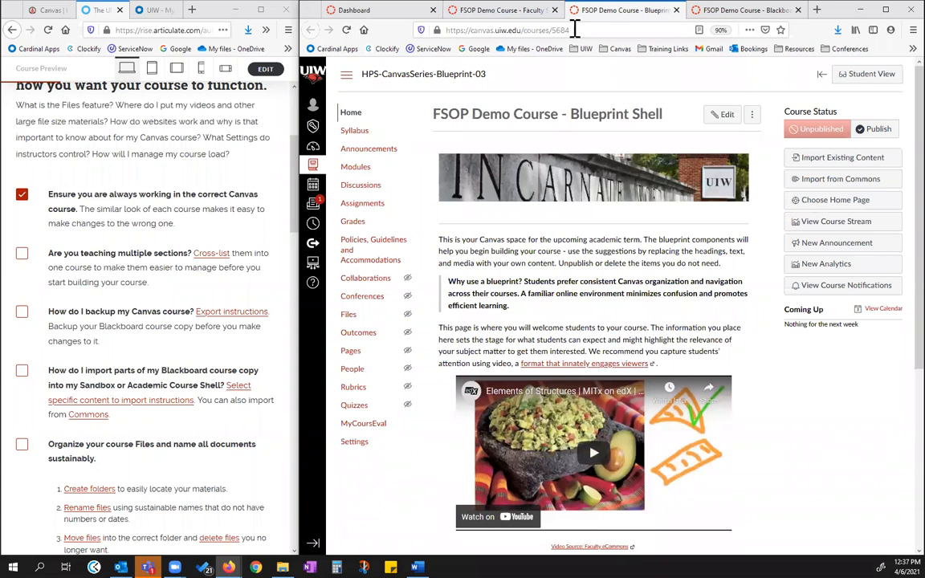
left_click(564, 30)
left_click_drag(564, 31, 552, 31)
key("ctrl+c")
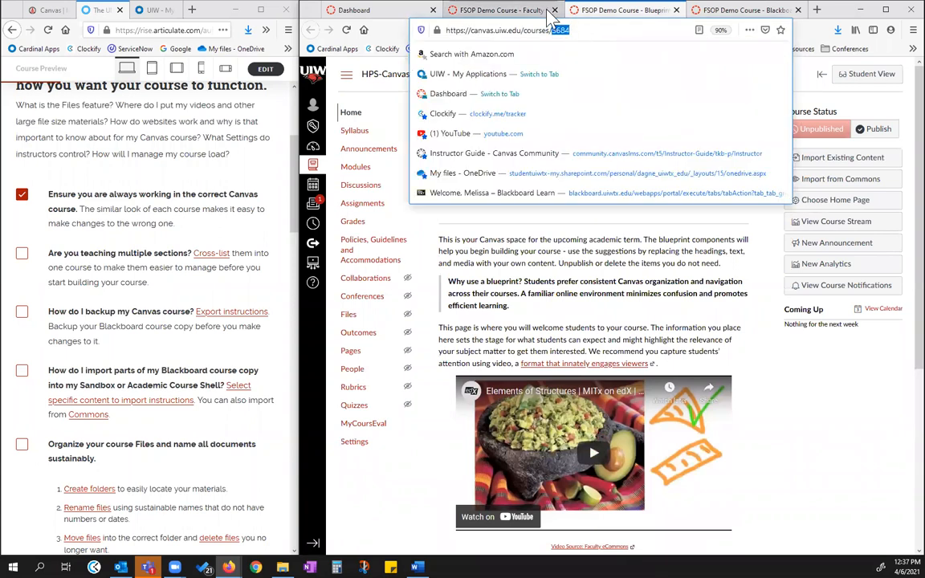
Search for course 5684 and cross-list the Faculty Sandbox section into FSOP Demo Course - Blueprint Shell
left_click(527, 16)
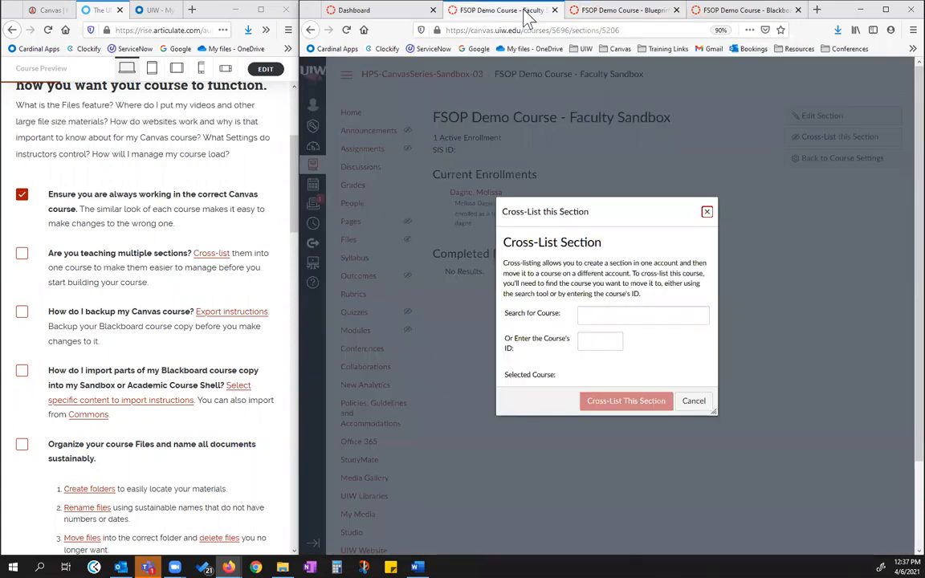
left_click(600, 316)
type("5684")
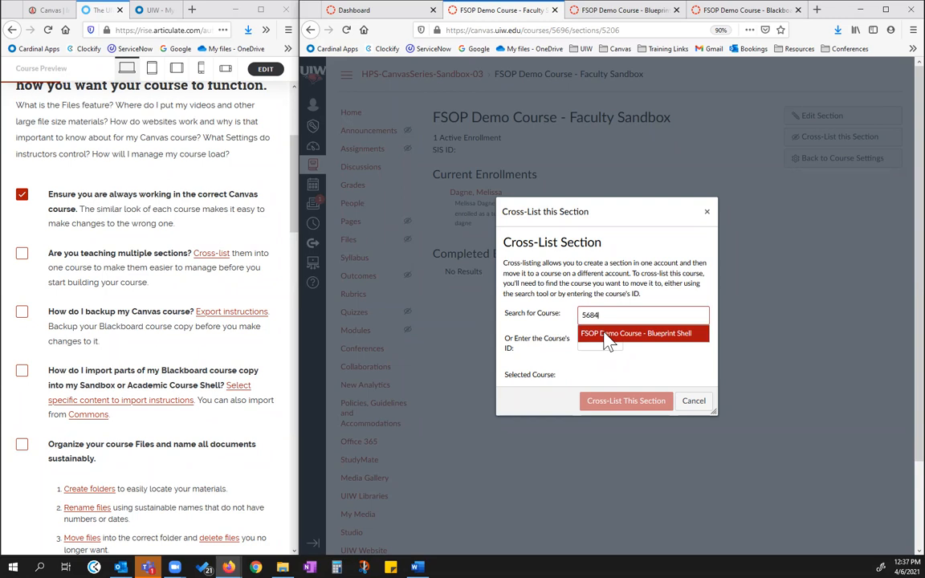
left_click(609, 341)
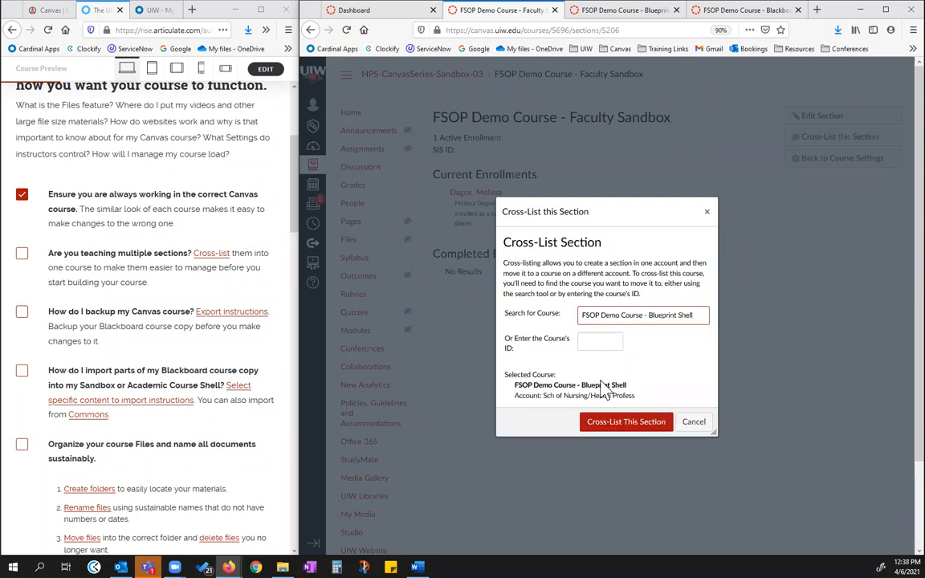
left_click(633, 418)
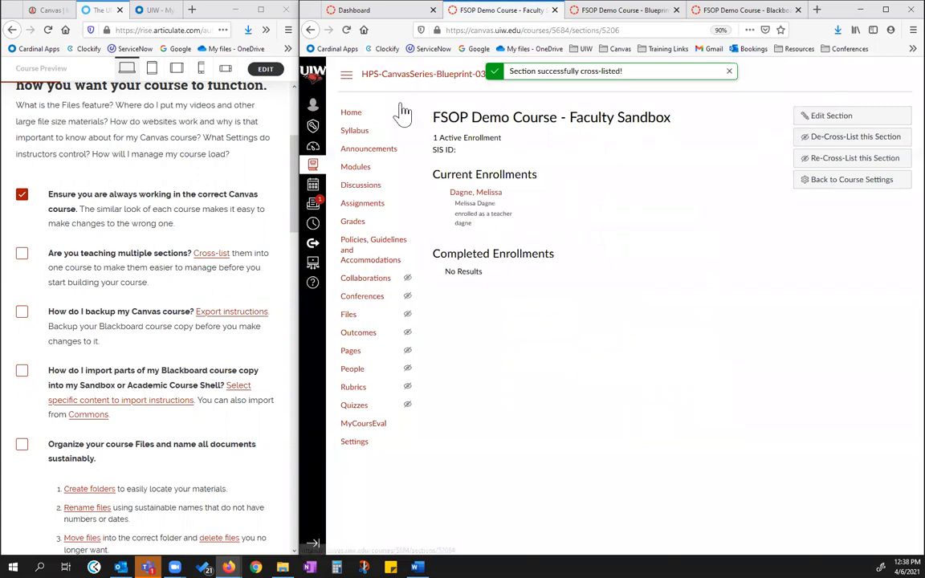
View the sections listed in the Blueprint Shell's course settings and compare them with the course home page
left_click(833, 183)
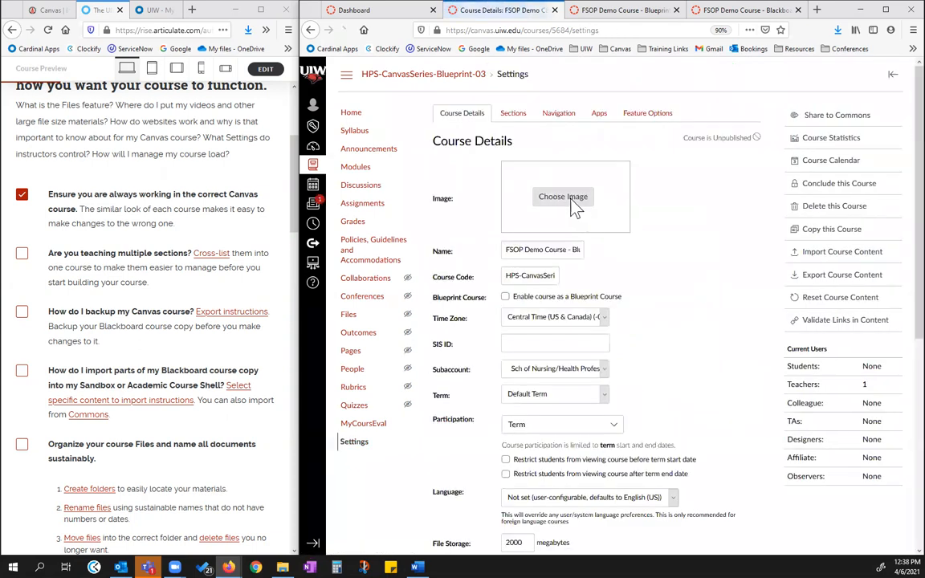
left_click(513, 115)
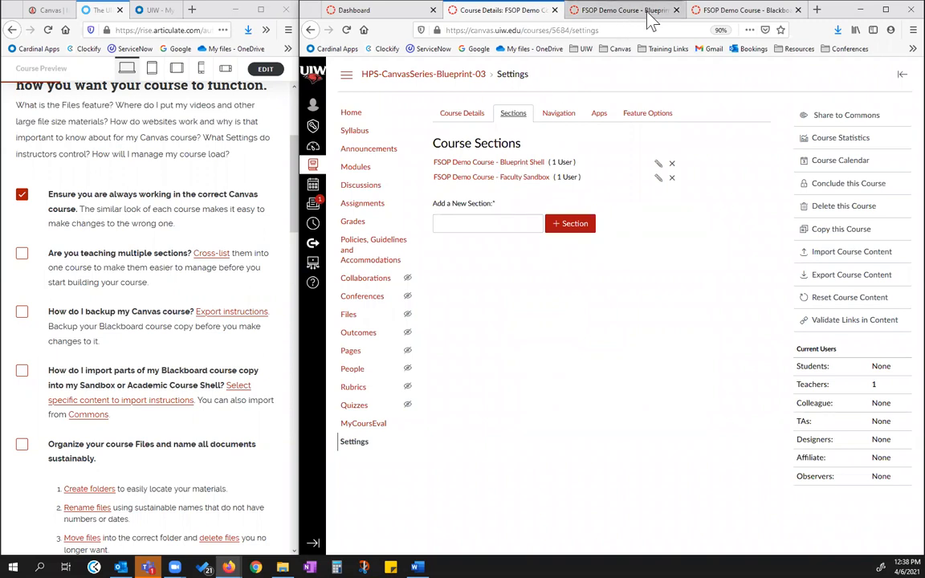
left_click(581, 11)
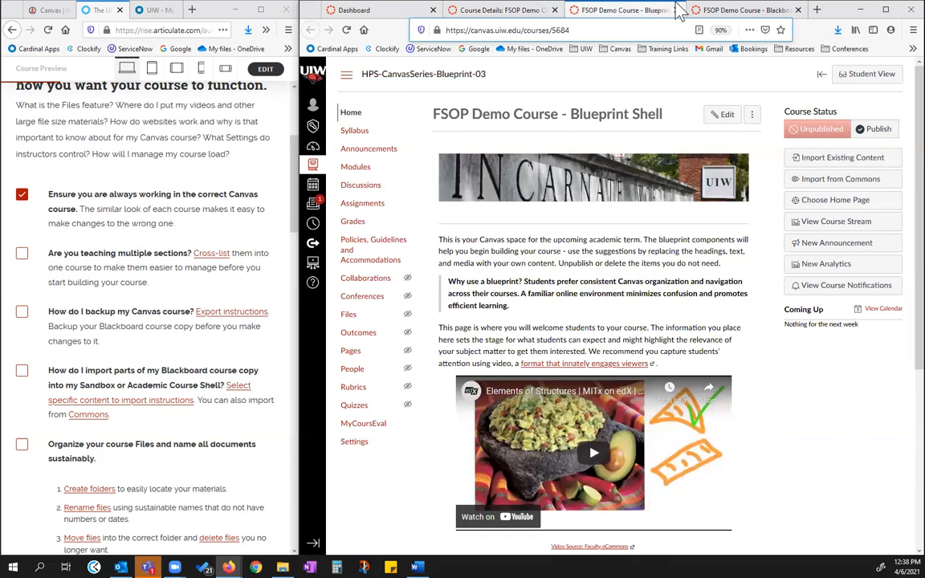
left_click(526, 12)
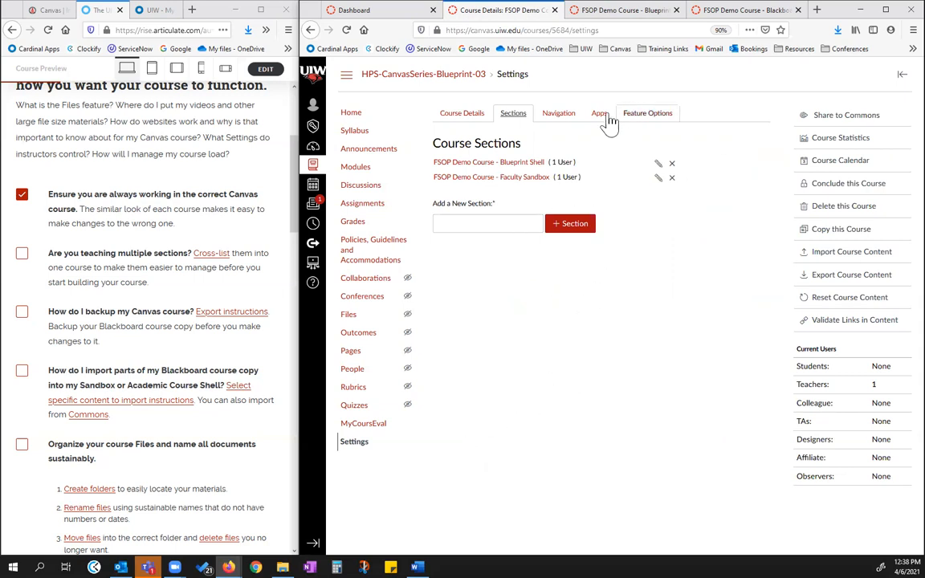
Open the Faculty Sandbox section within the Blueprint Shell course and de-cross-list it
left_click(511, 178)
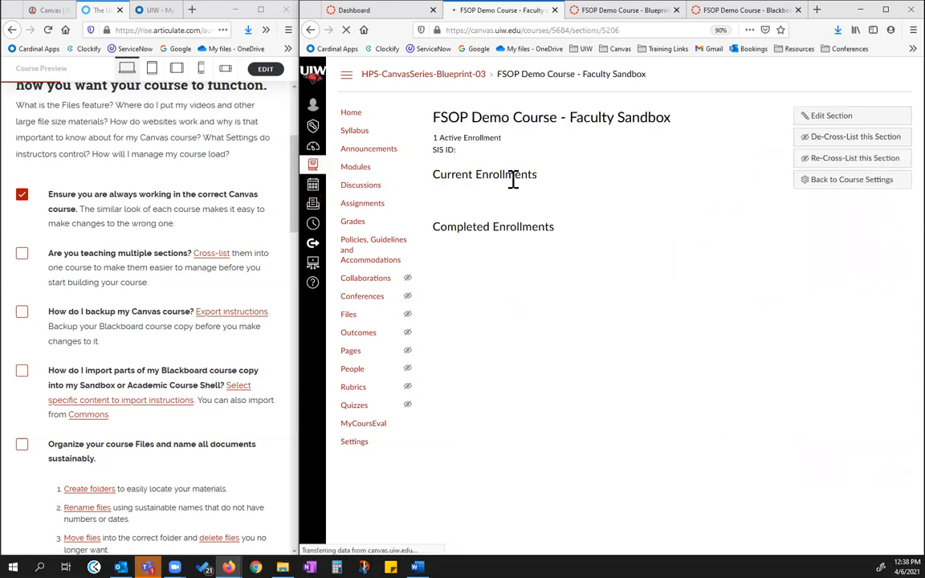
left_click(823, 141)
left_click(586, 355)
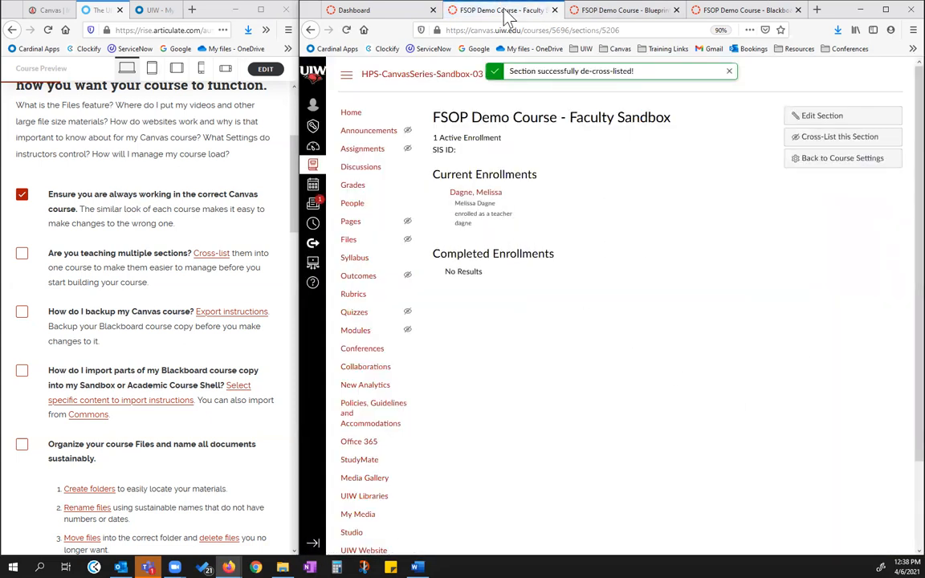
View the Faculty Sandbox and Blueprint Shell home pages, and check off the checklist item on teaching multiple sections
left_click(365, 114)
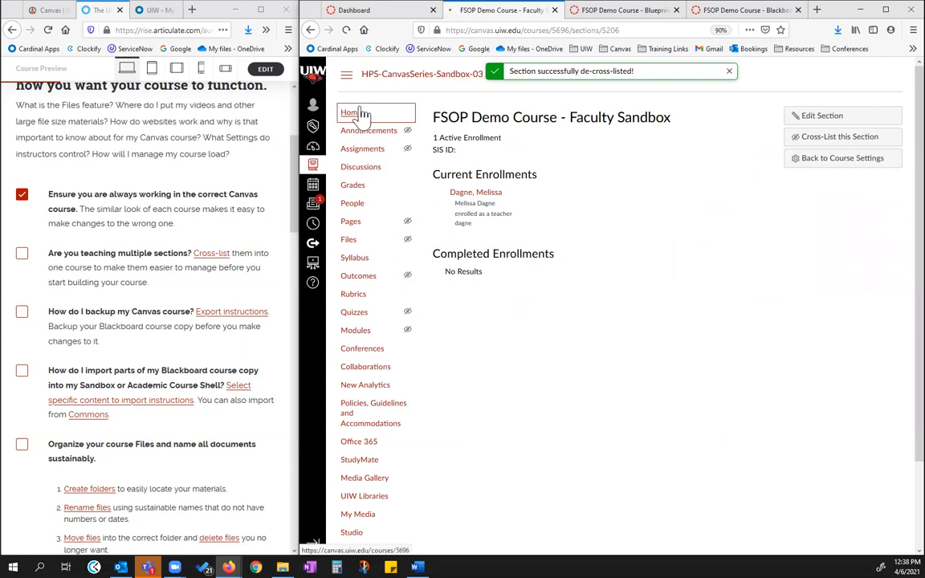
left_click(622, 10)
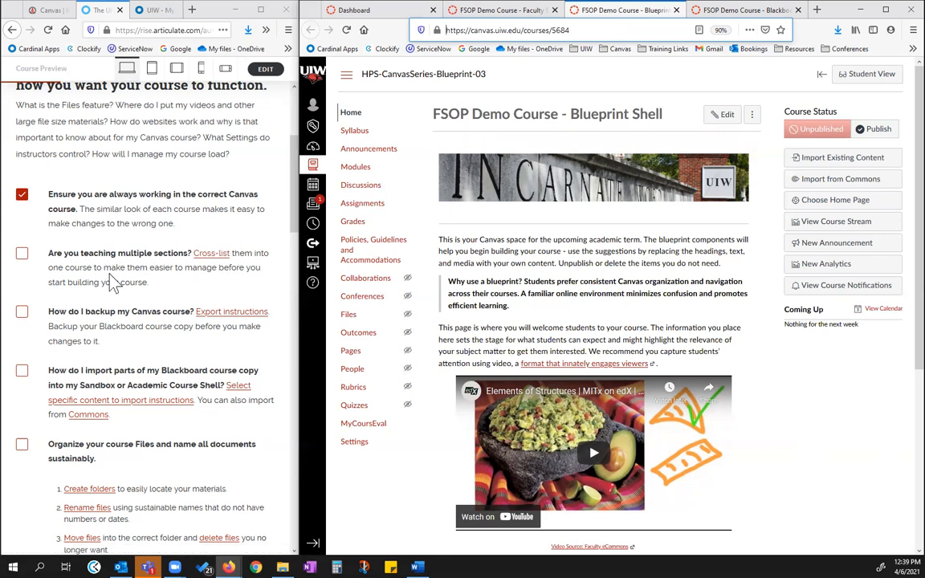
left_click(21, 255)
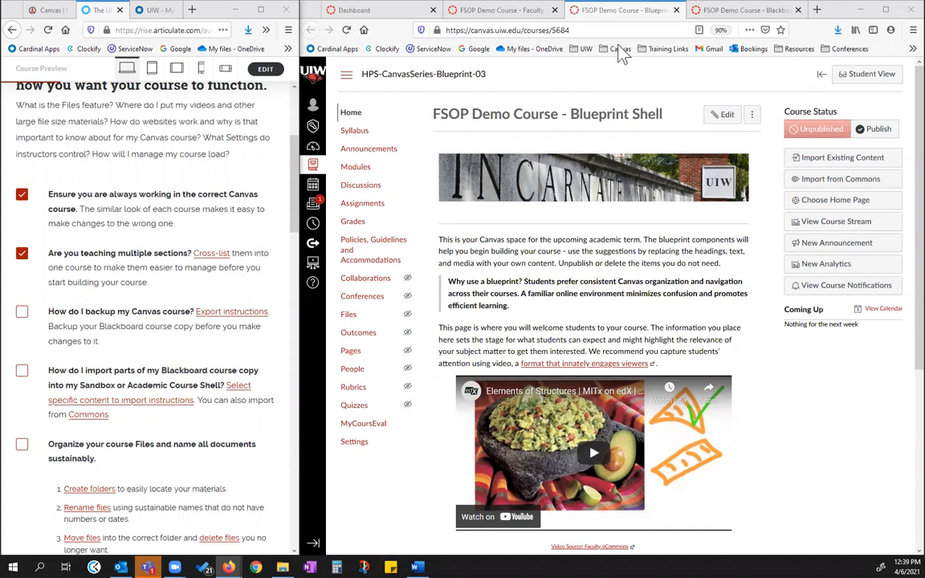
Create a content export of type Course from the settings of the FSOP Blackboard copy course
left_click(737, 10)
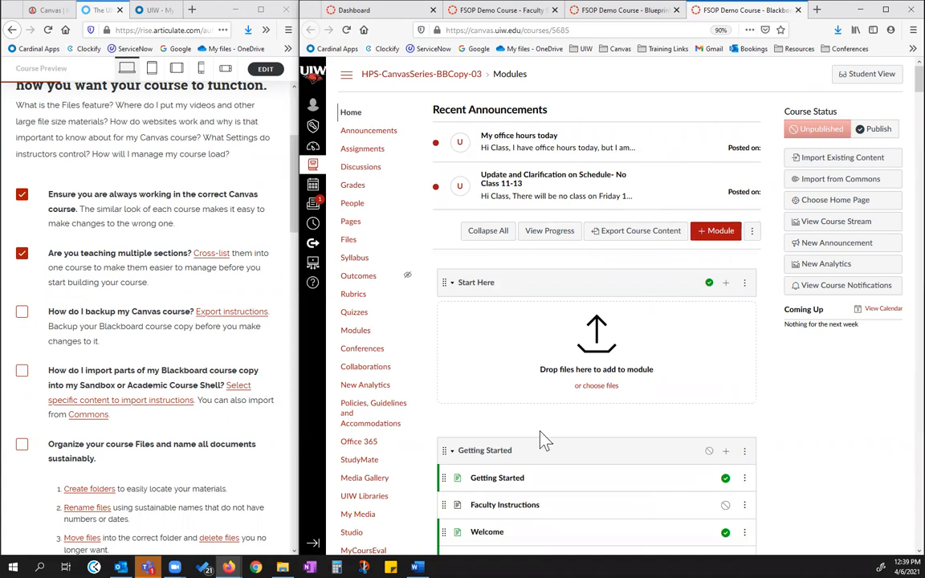
scroll(438, 432, "down", 1)
scroll(418, 438, "down", 5)
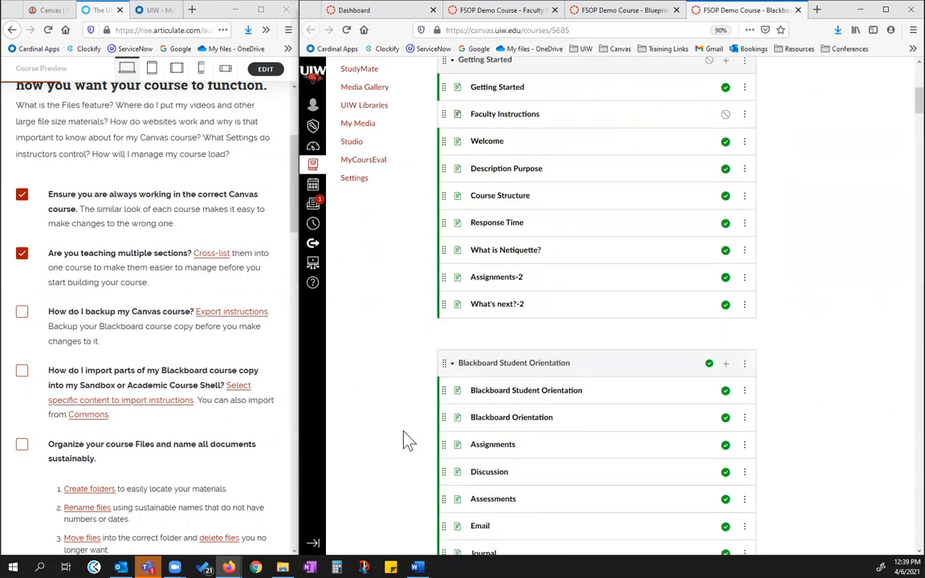
left_click(357, 202)
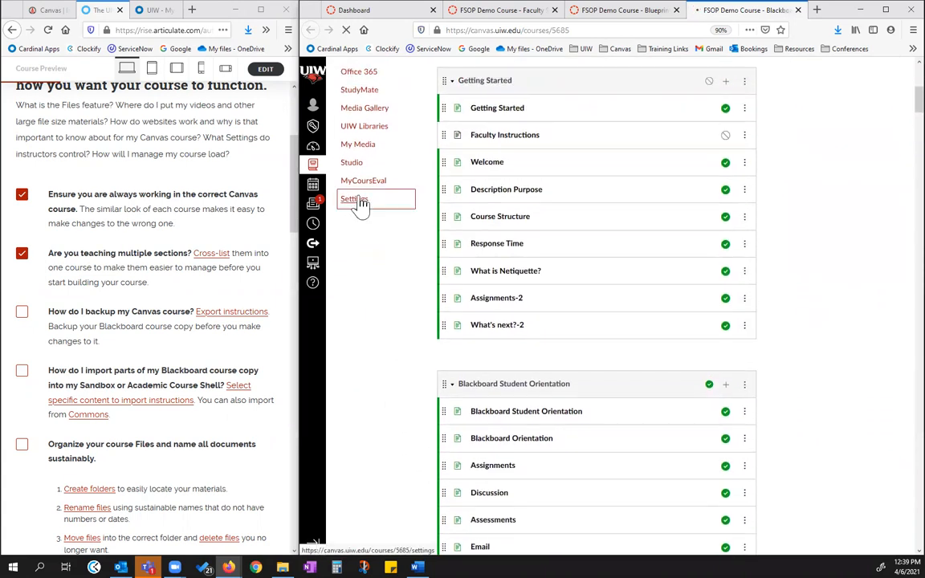
left_click(837, 276)
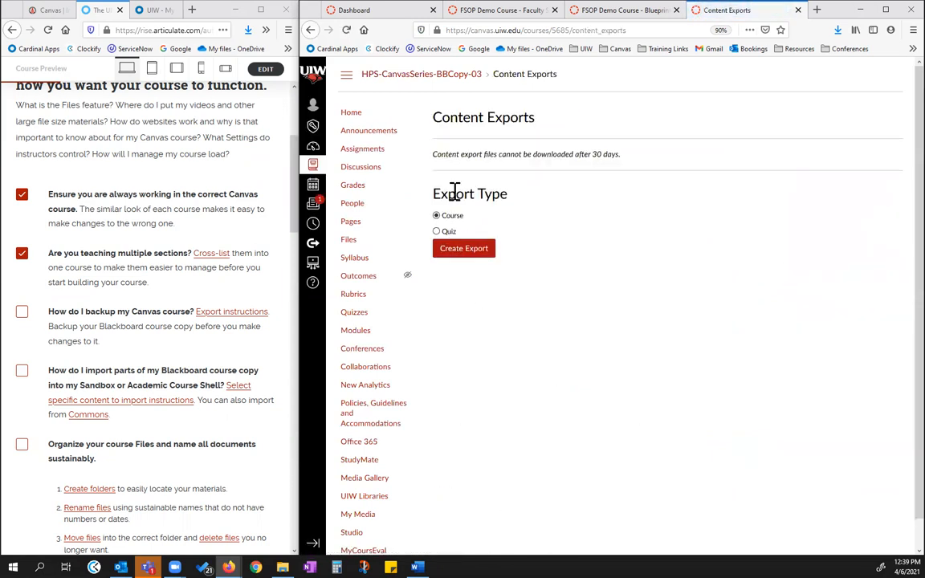
left_click(473, 258)
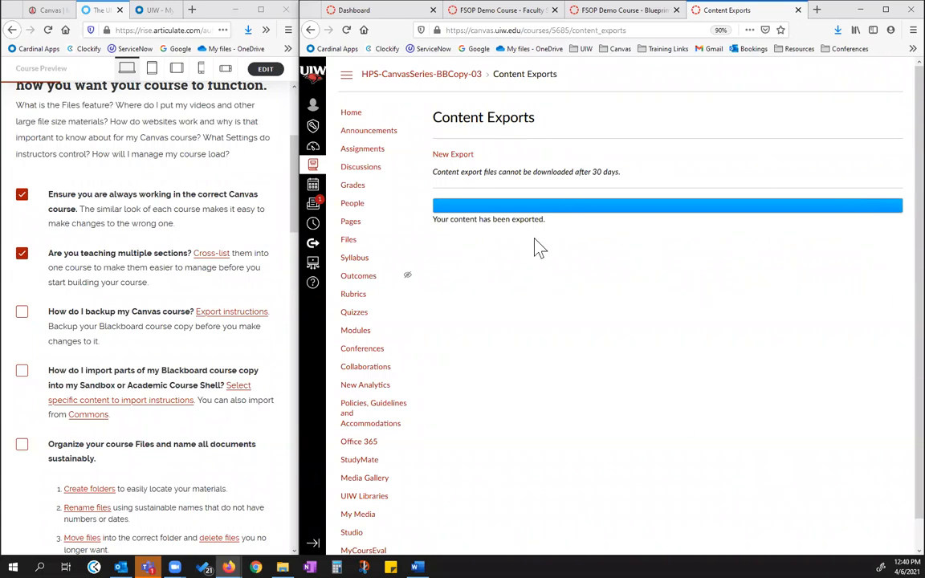
Refresh the content exports page, and start downloading the Blackboard copy's course export but cancel the save
left_click(347, 30)
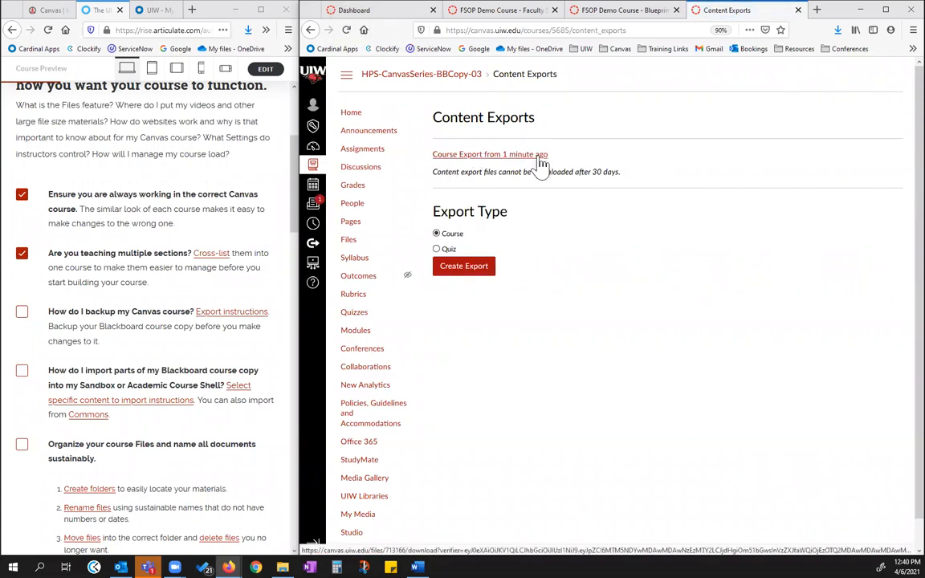
left_click(501, 155)
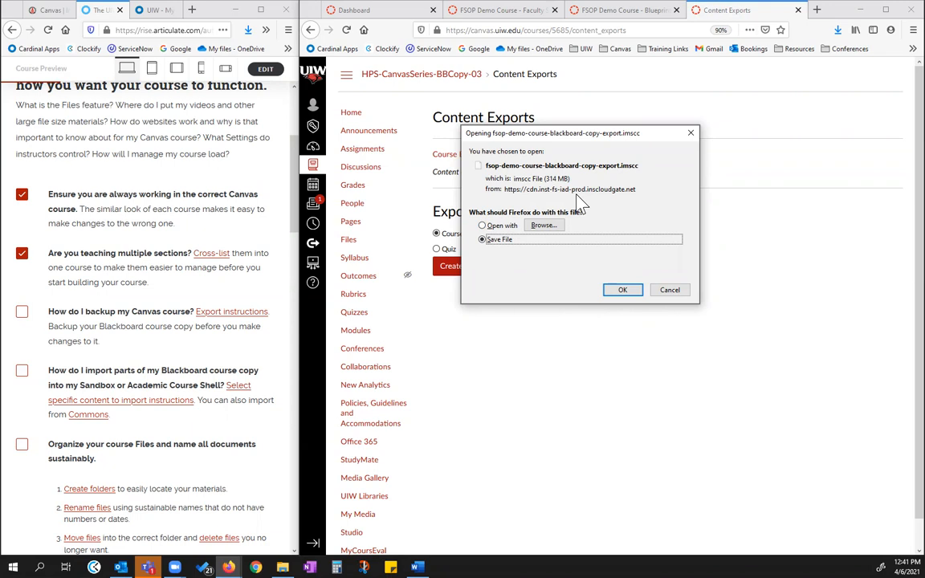
left_click(668, 289)
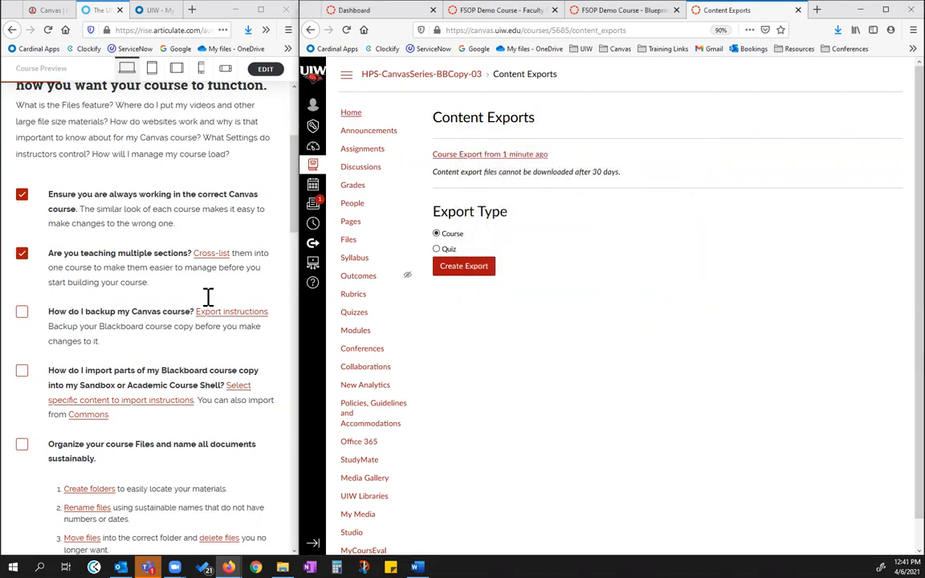
Check off the checklist item on backing up the Canvas course, and return to the Faculty Sandbox for the import item
left_click(22, 313)
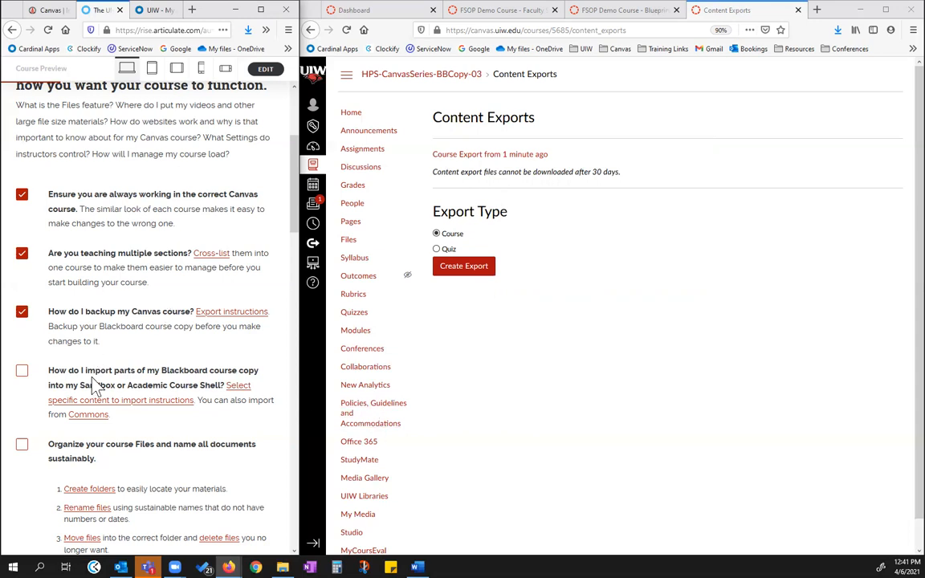
scroll(125, 370, "down", 3)
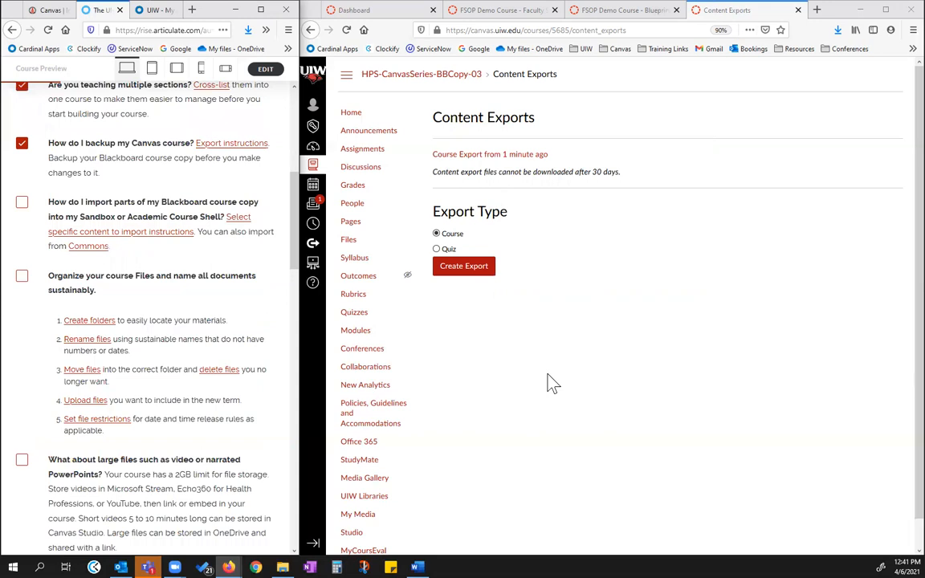
left_click(495, 12)
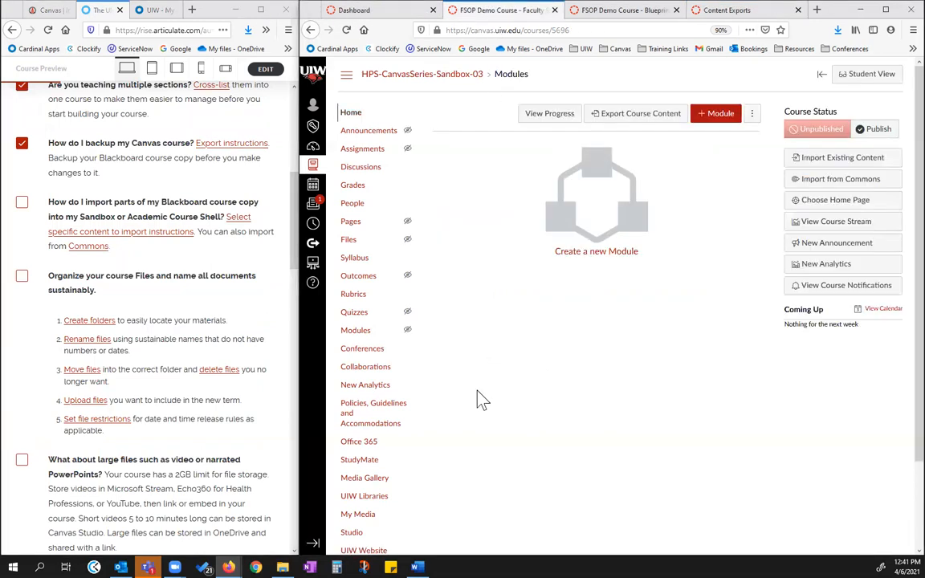
Open Commons from the Faculty Sandbox and bring up the shared UIW Summer 2021 Blueprint course
left_click(634, 11)
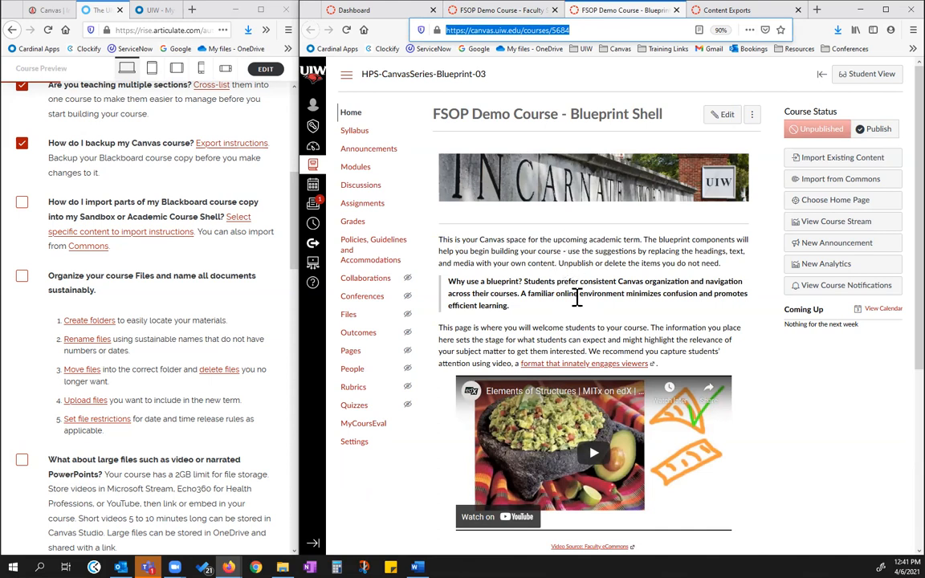
left_click(462, 11)
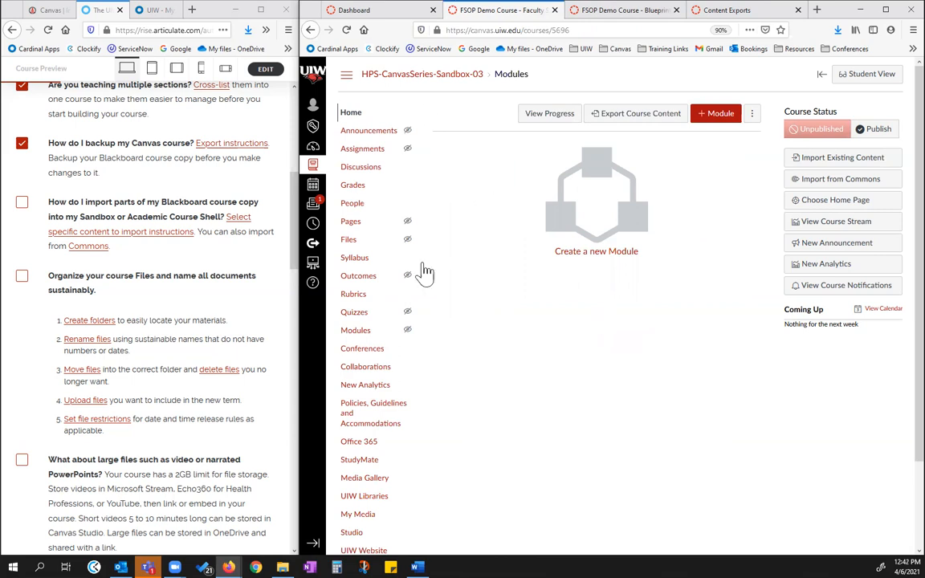
left_click(835, 188)
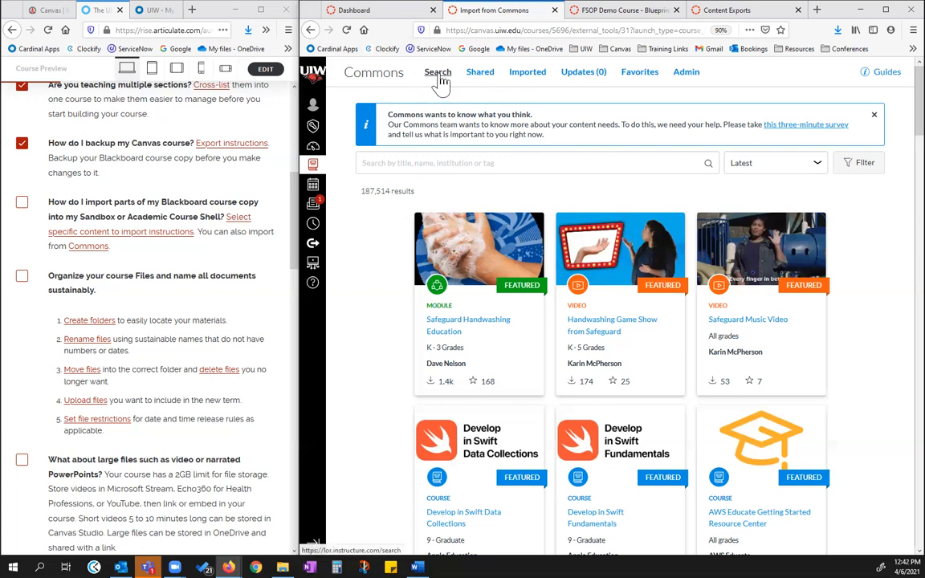
left_click(386, 163)
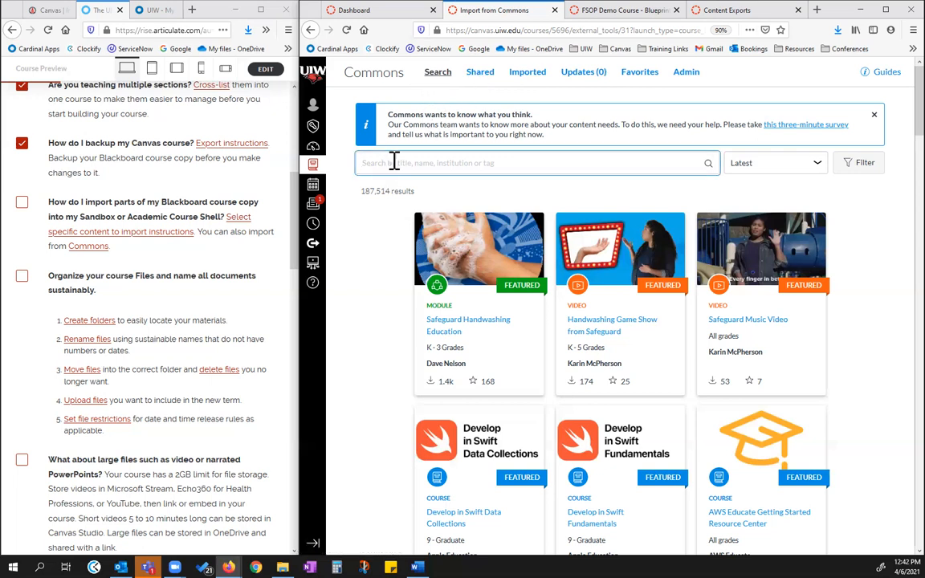
left_click(482, 80)
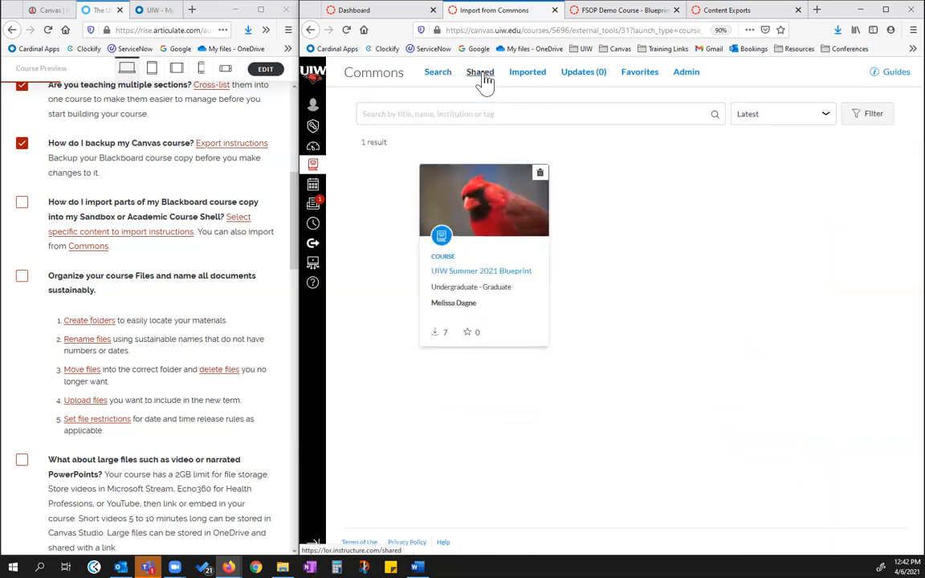
left_click(464, 274)
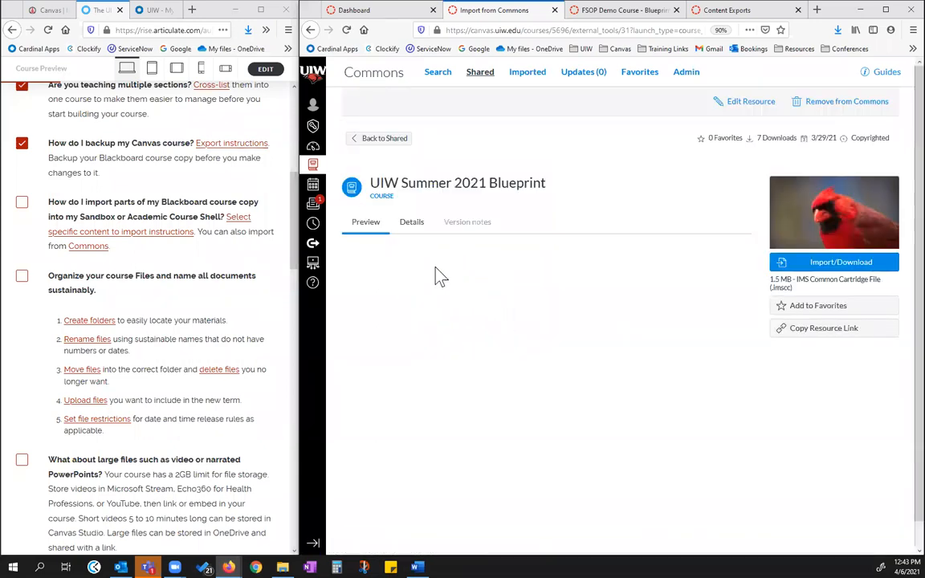
Import the UIW Summer 2021 Blueprint into FSOP Demo Course - Faculty Sandbox
left_click(833, 266)
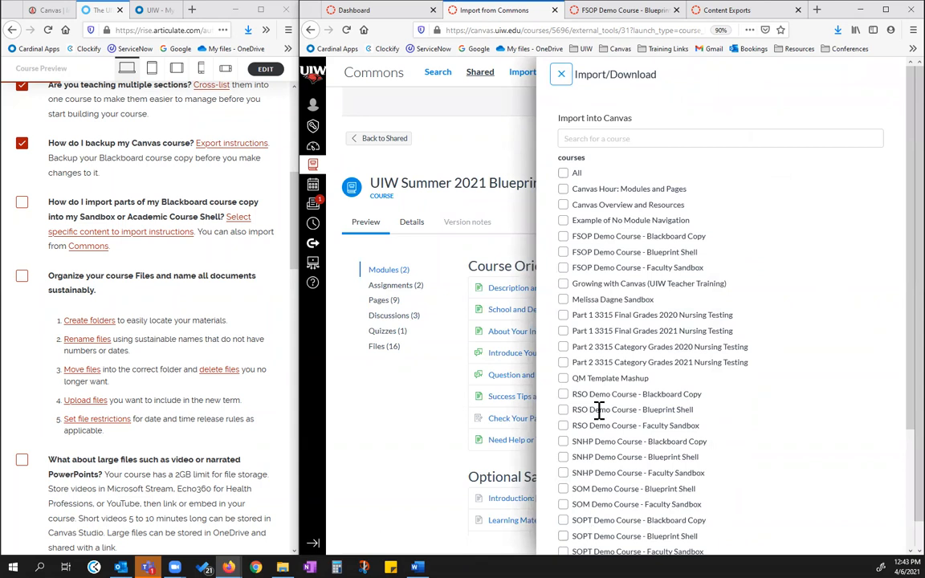
scroll(611, 334, "down", 1)
scroll(611, 334, "down", 3)
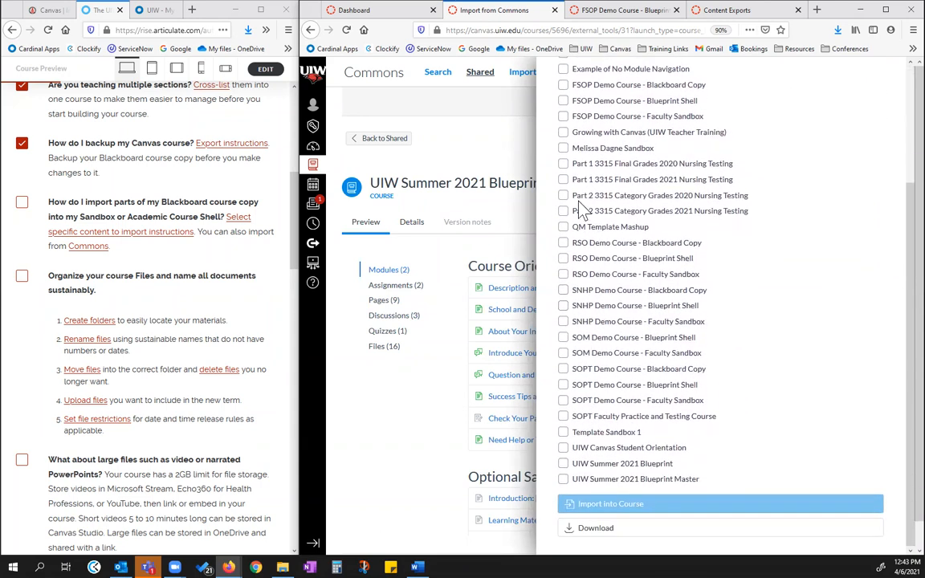
scroll(592, 232, "up", 2)
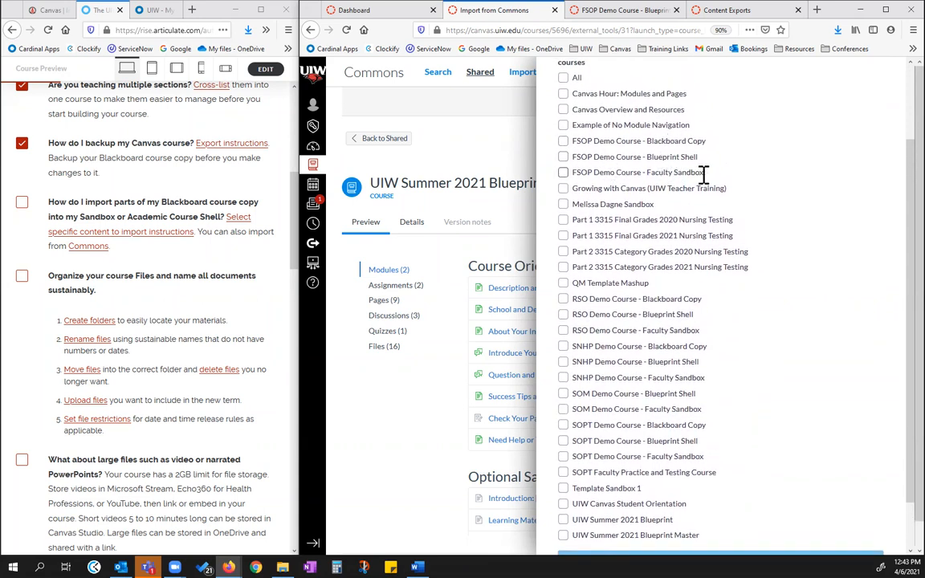
left_click(563, 171)
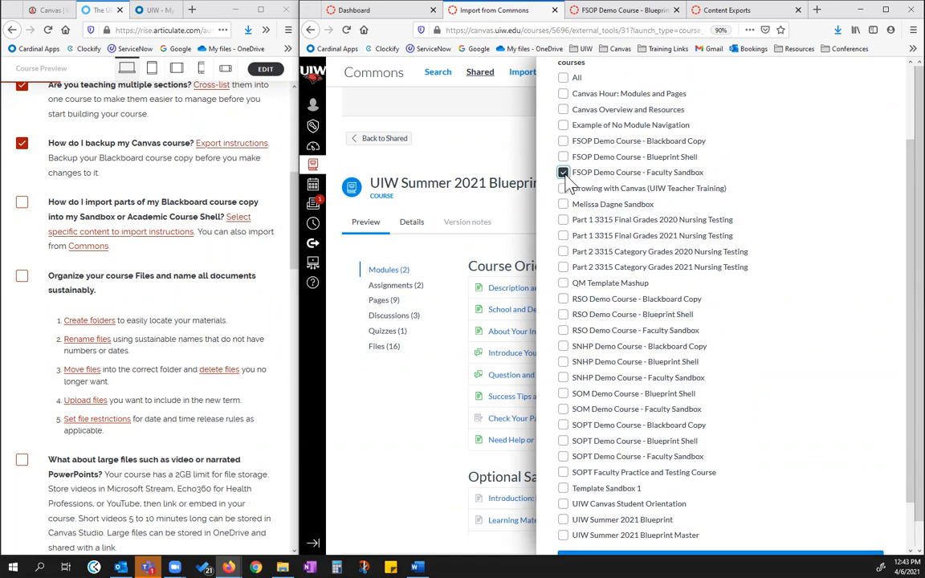
scroll(640, 293, "down", 2)
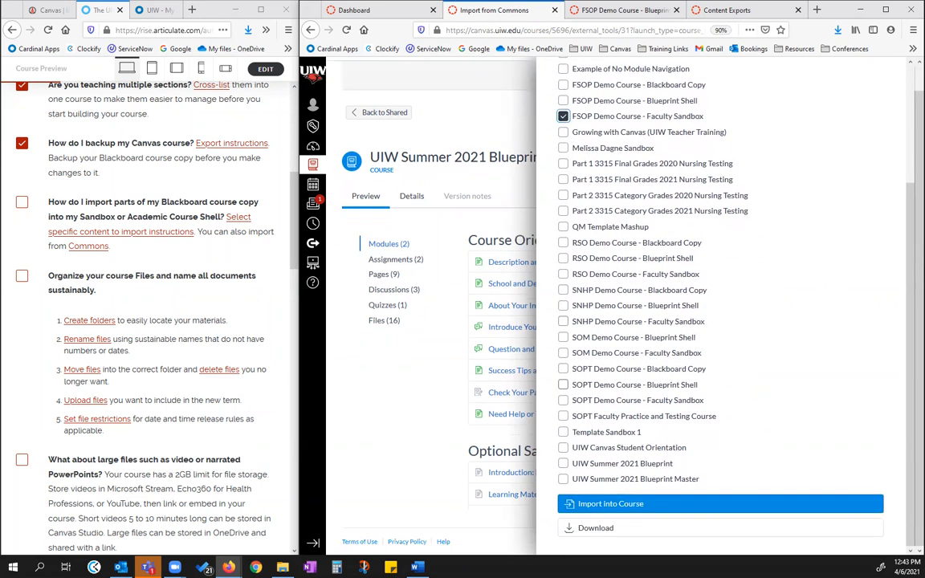
left_click(620, 503)
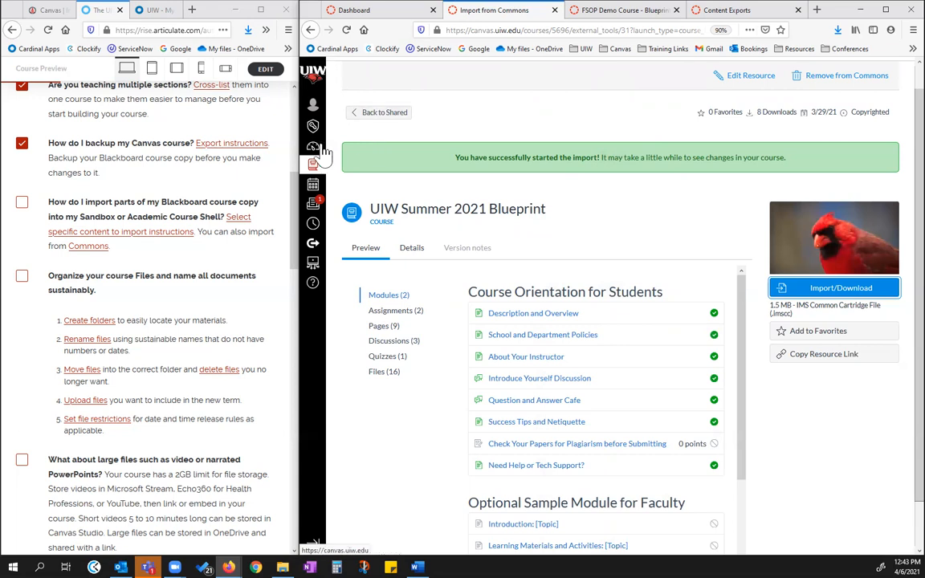
Leave the Commons resource and reopen the FSOP Demo Course - Faculty Sandbox home page from the dashboard
left_click(382, 114)
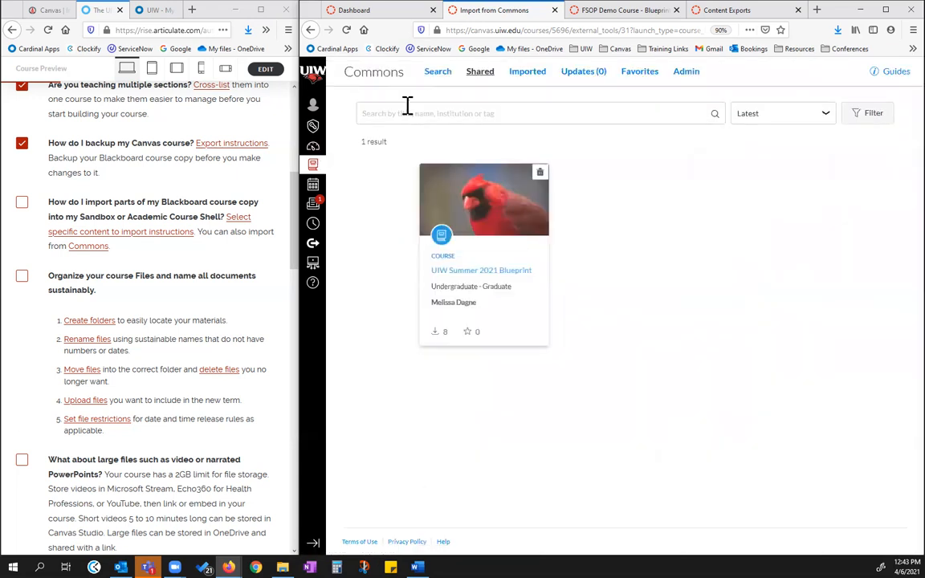
left_click(315, 148)
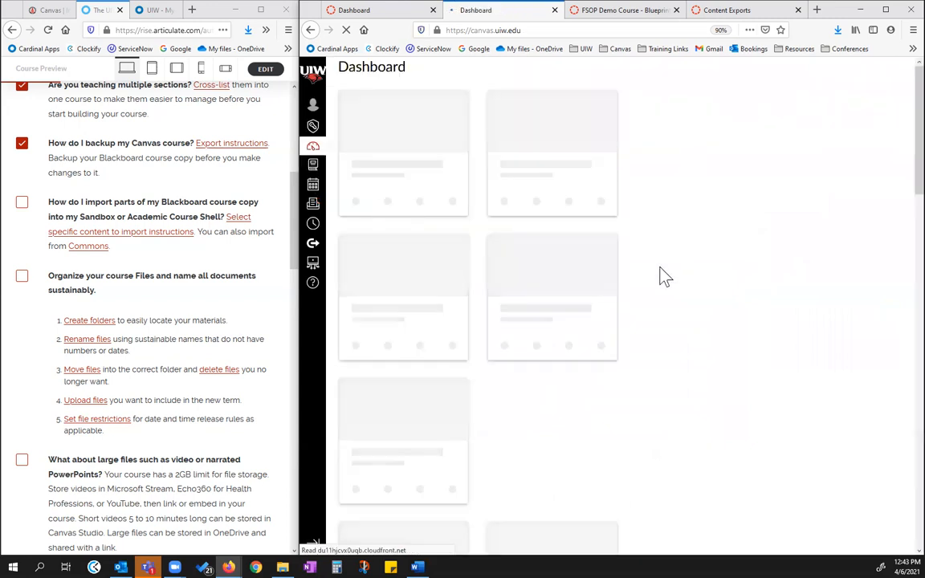
scroll(626, 366, "down", 5)
scroll(616, 389, "down", 3)
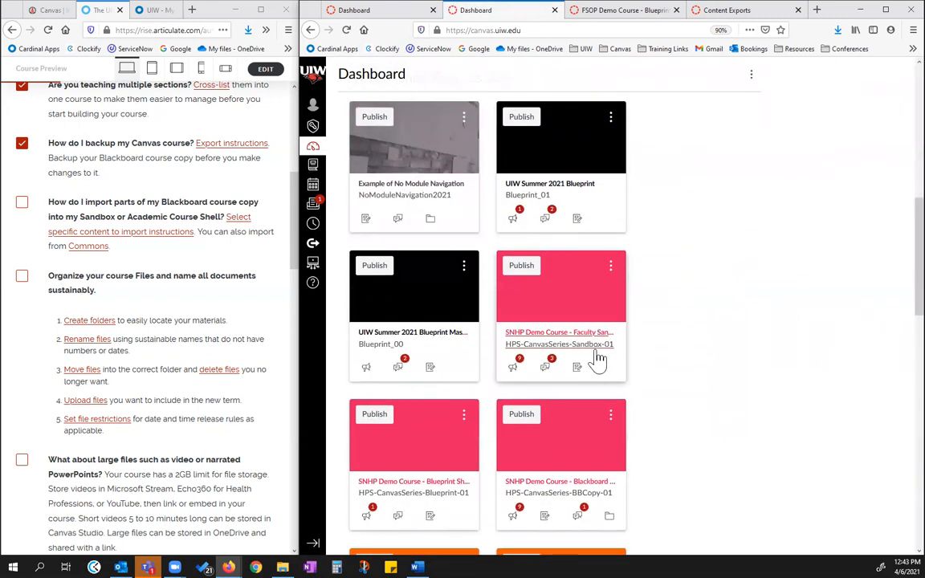
scroll(498, 440, "down", 1)
scroll(508, 444, "down", 1)
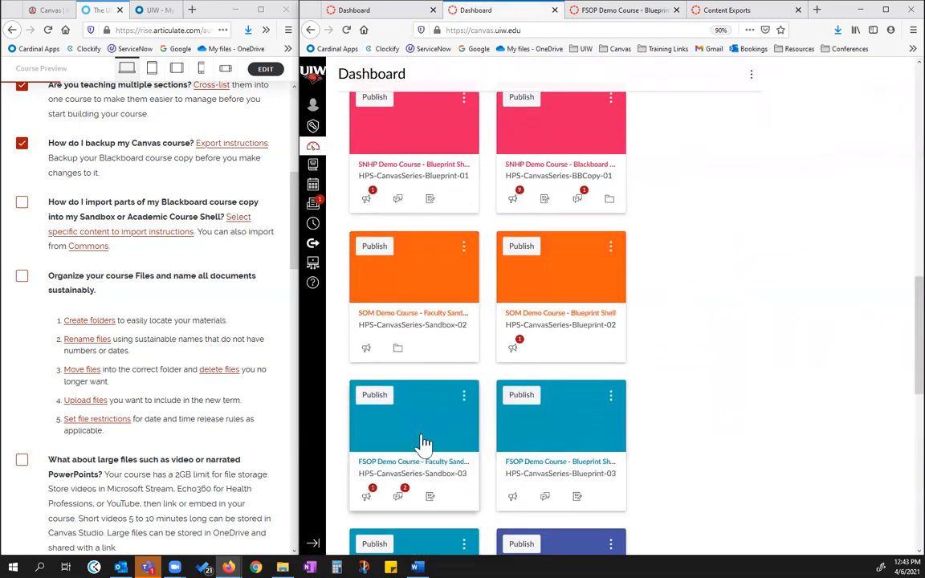
left_click(415, 470)
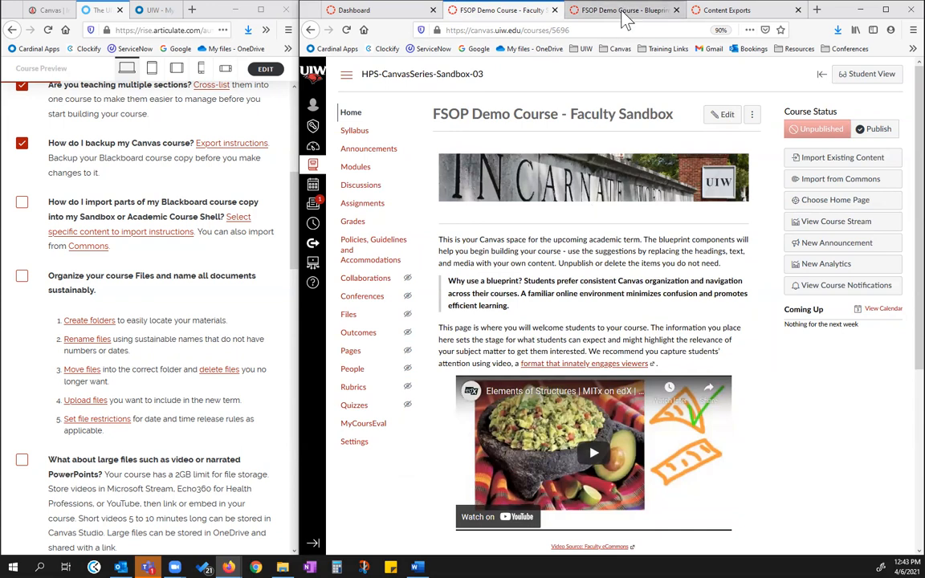
View the Blueprint Shell home page for comparison with the Faculty Sandbox, and close the Blueprint Shell
left_click(571, 11)
scroll(551, 135, "down", 3)
scroll(483, 210, "up", 3)
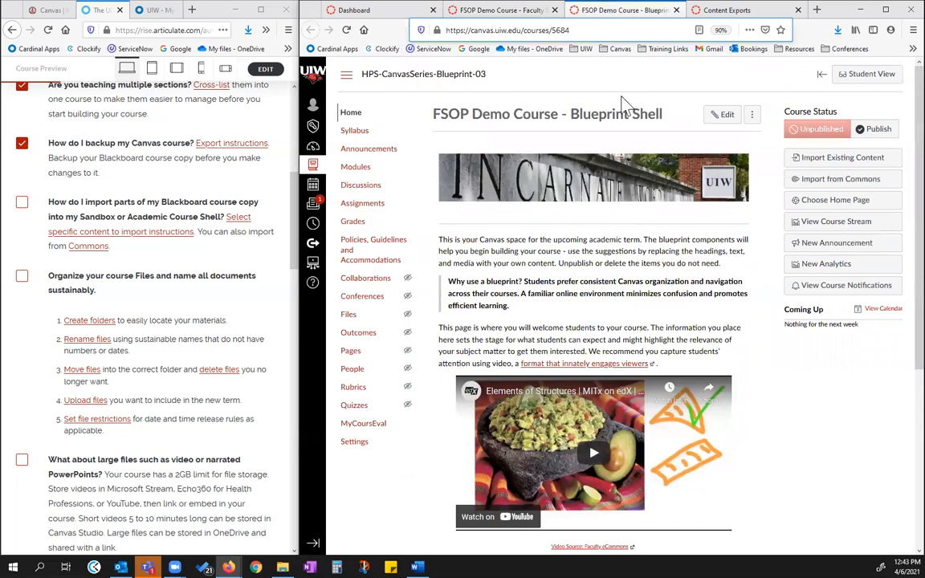
left_click(676, 11)
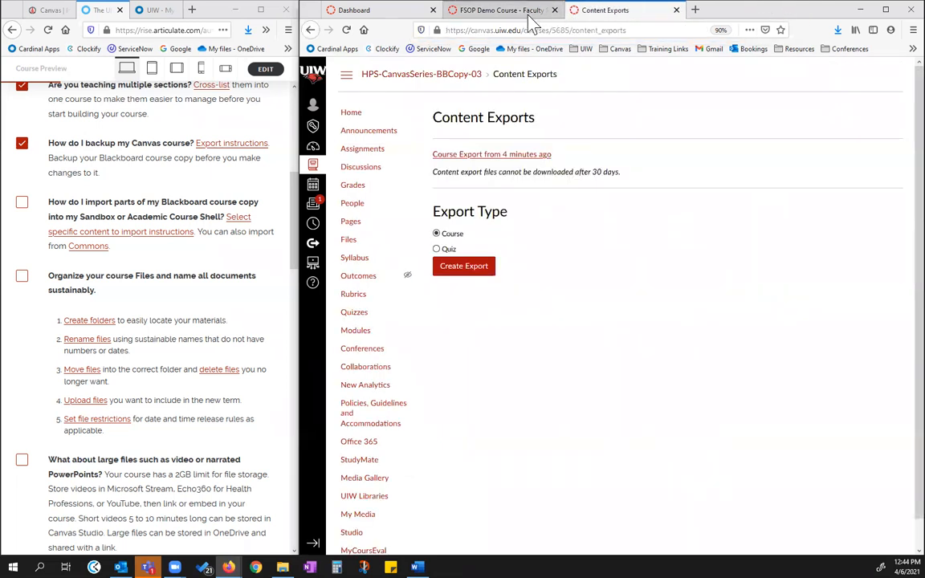
View the Faculty Sandbox home page, and look through the modules on the Blackboard Copy course's home page
left_click(484, 12)
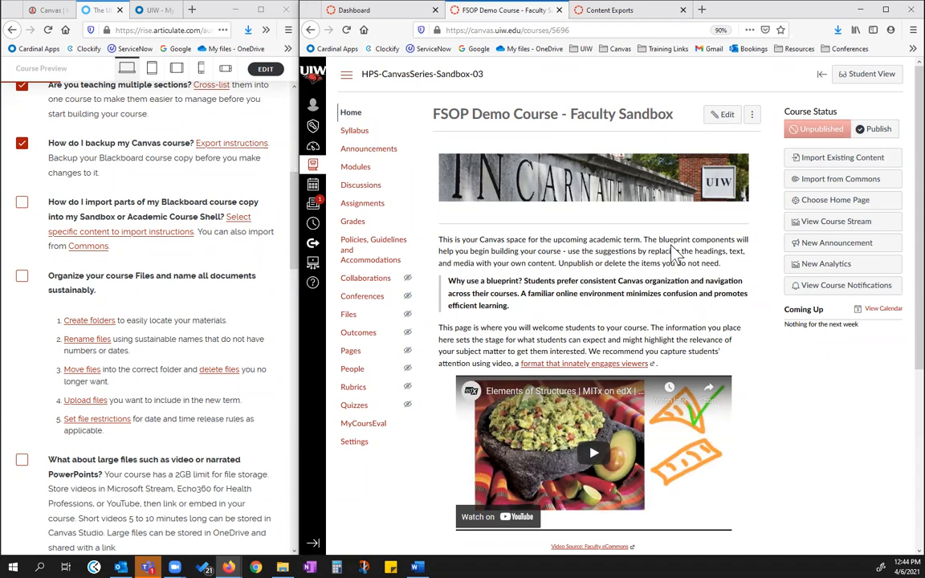
left_click(625, 11)
left_click(353, 117)
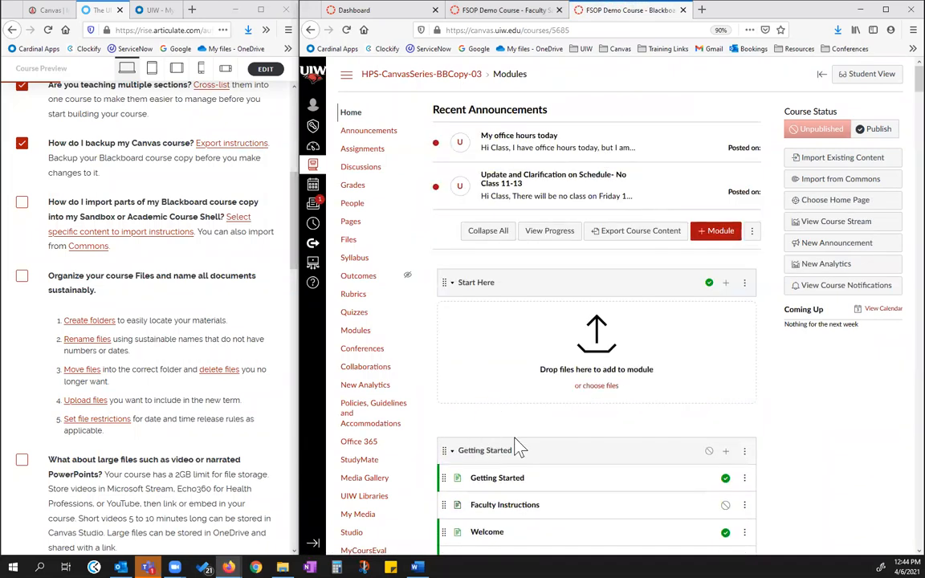
scroll(679, 411, "down", 6)
scroll(679, 411, "up", 10)
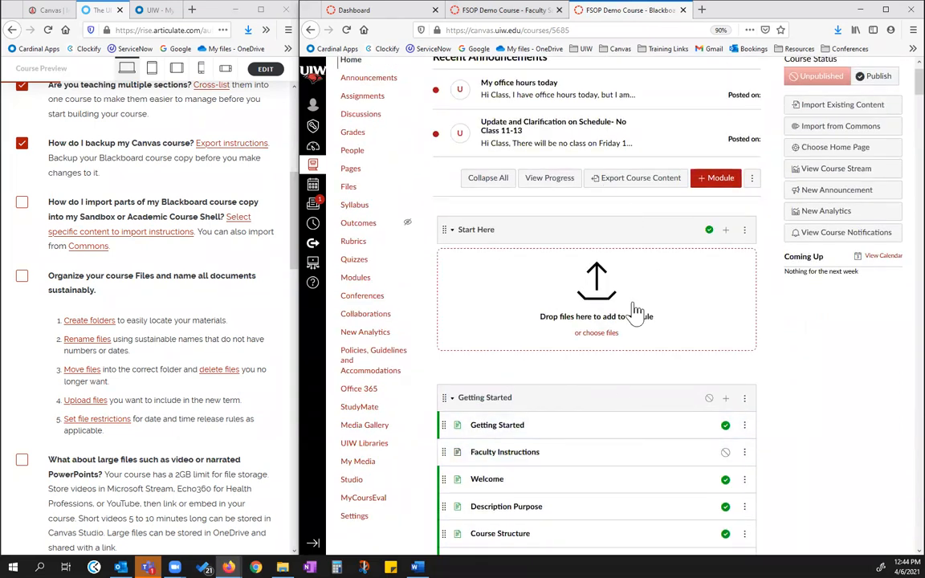
Start a Copy a Canvas Course import into the Faculty Sandbox from FSOP Demo Course - Blackboard Copy, using the option to select specific content
left_click(514, 10)
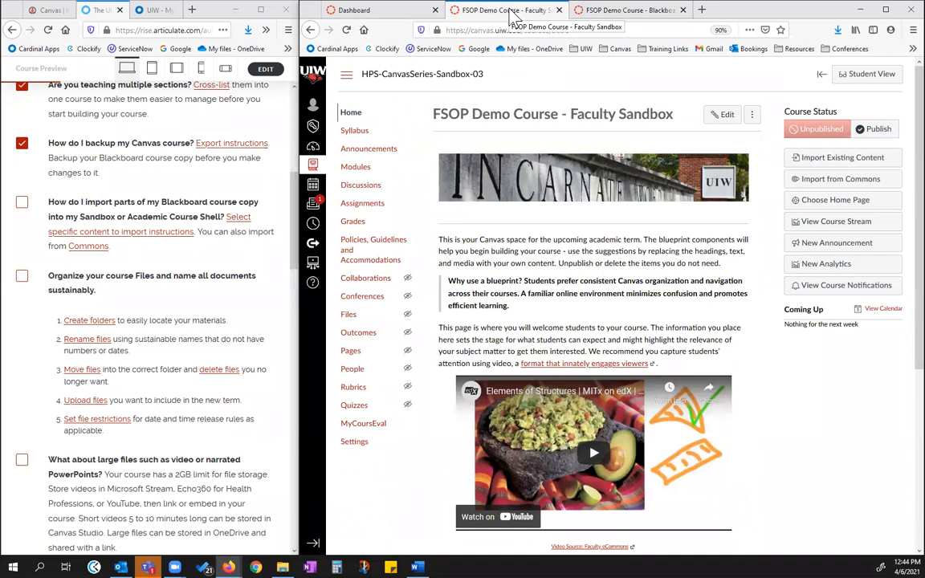
left_click(356, 451)
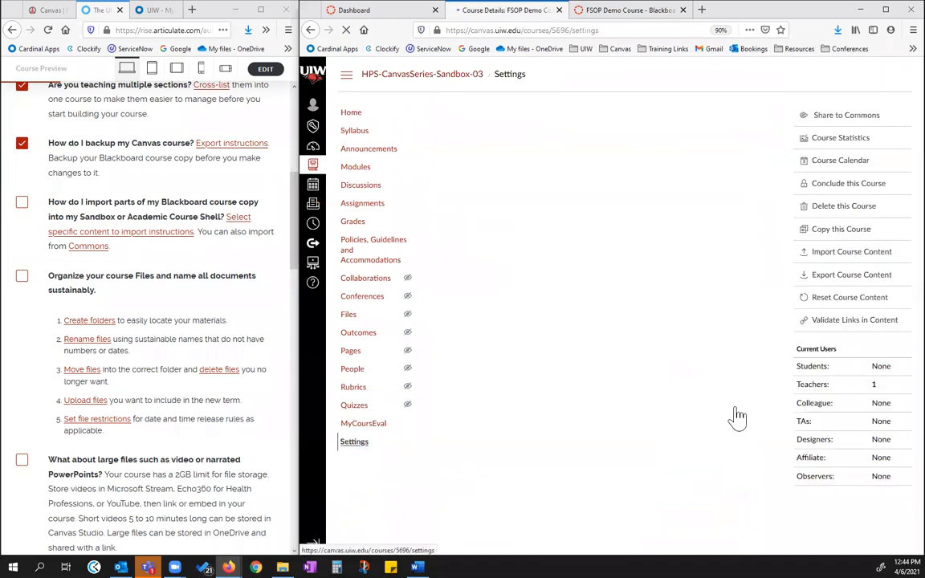
left_click(840, 254)
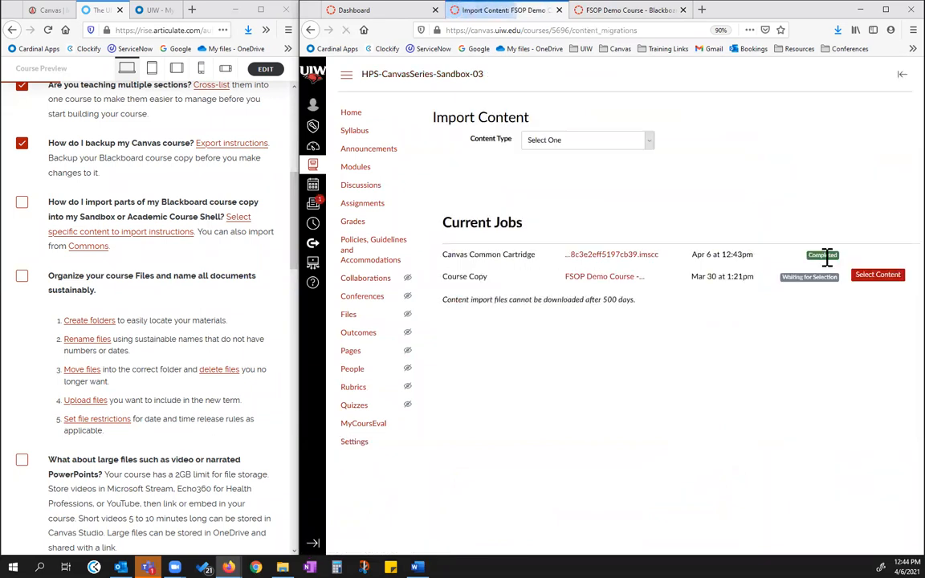
left_click(650, 144)
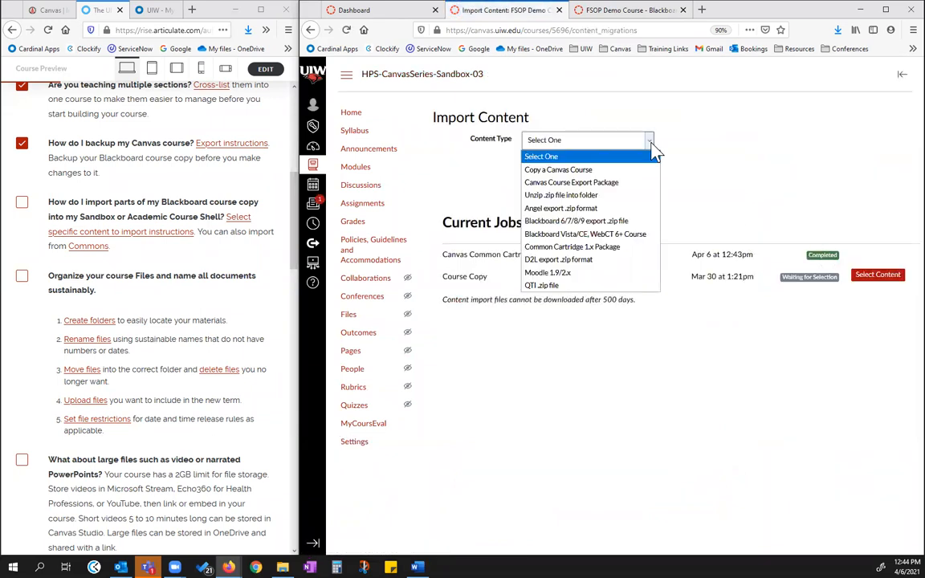
left_click(580, 169)
left_click(577, 166)
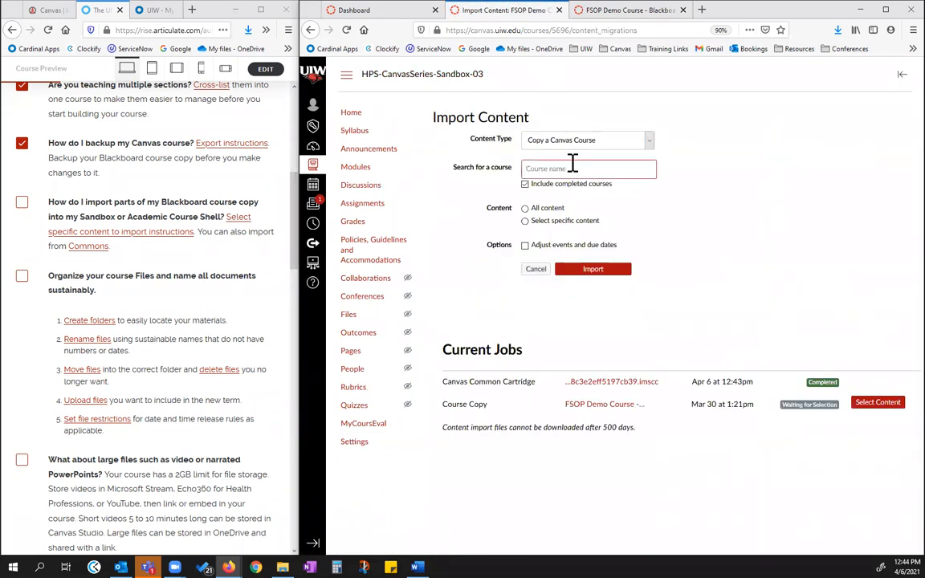
type("FSOP")
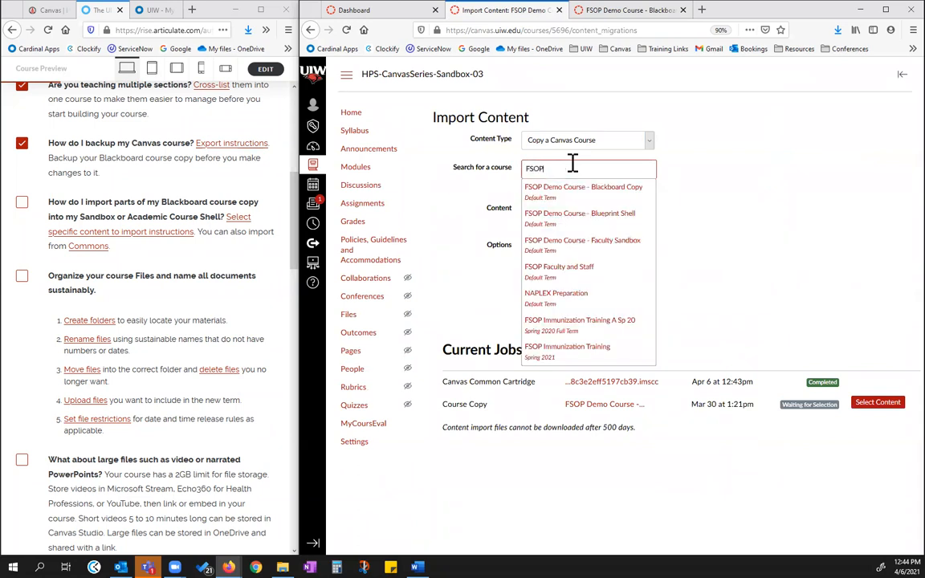
left_click(618, 194)
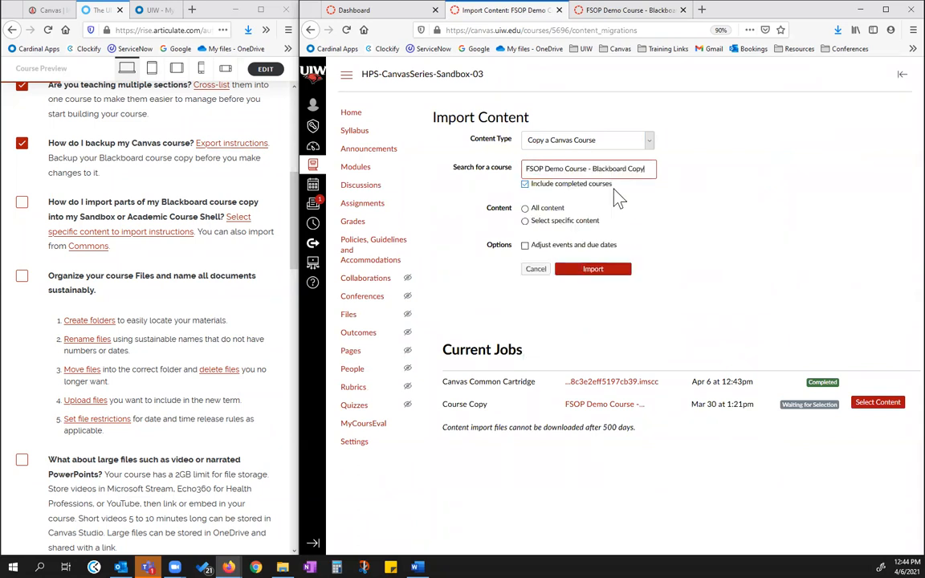
left_click(525, 222)
left_click(590, 275)
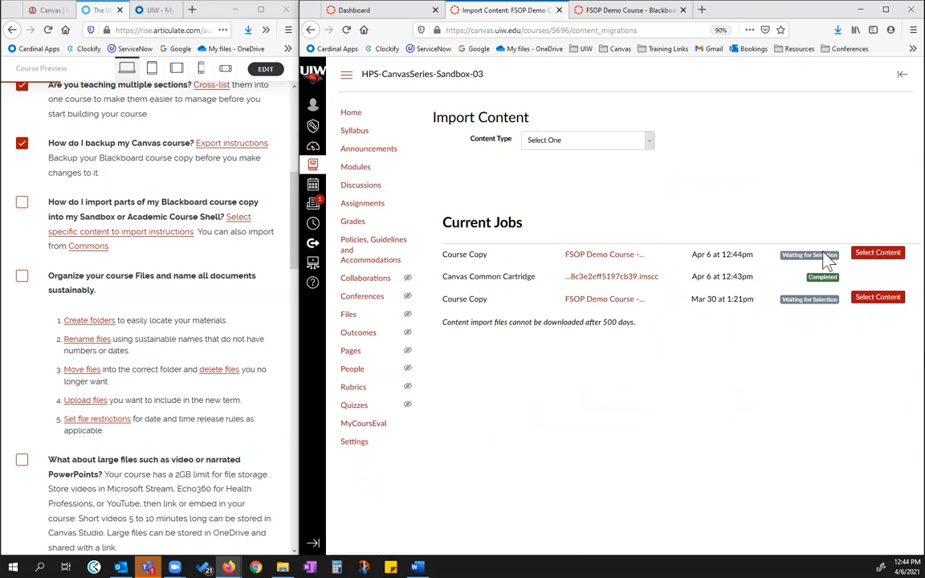
Open the content selection for the Apr 6 12:44pm course copy and include Course Settings and Syllabus Body
left_click(883, 256)
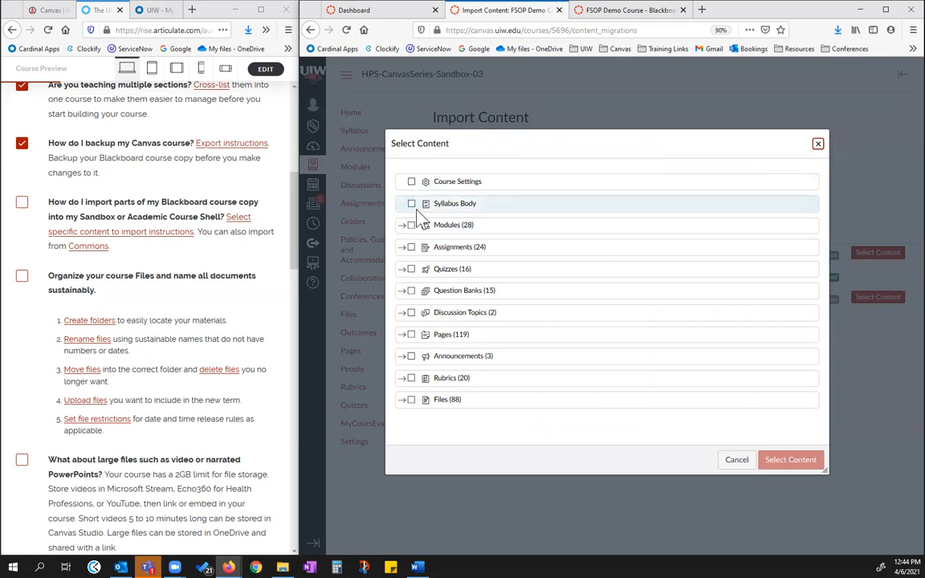
left_click(411, 181)
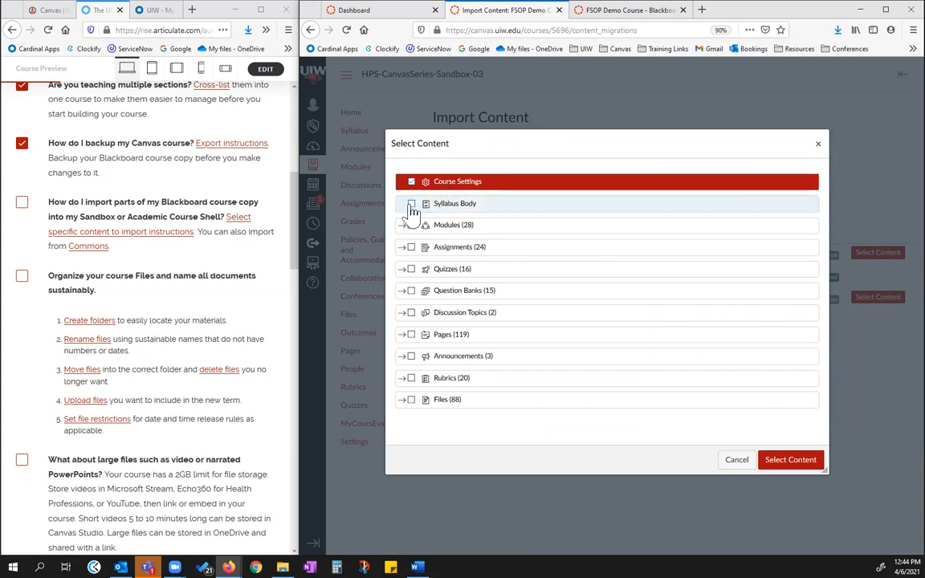
left_click(411, 203)
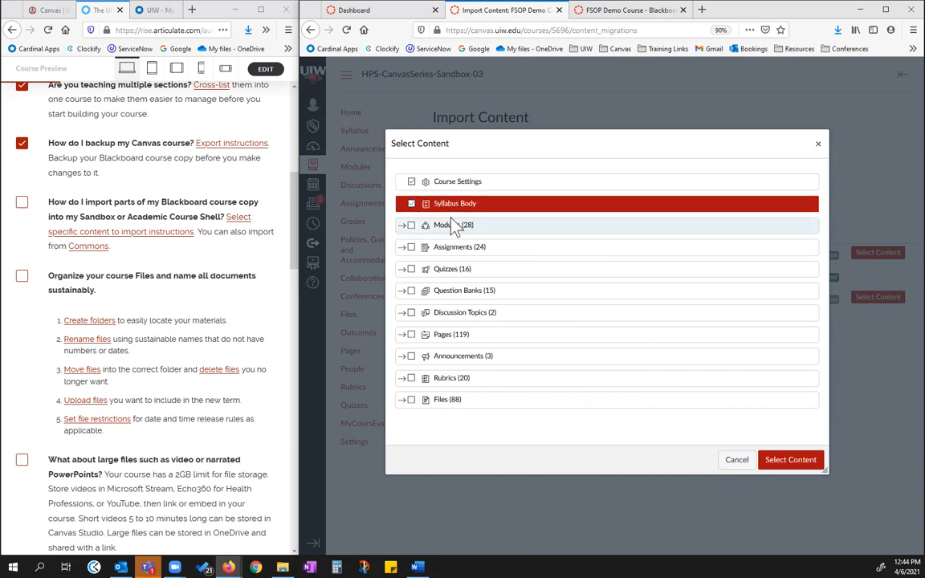
Include the modules Course Instructors, Course Lectures Quizzes, Introduction to PT 3 DEENT, Exam 1 to Exam 4 materials, and Drug Lists, Quizzes Exam Breakdowns
left_click(404, 226)
scroll(459, 255, "down", 3)
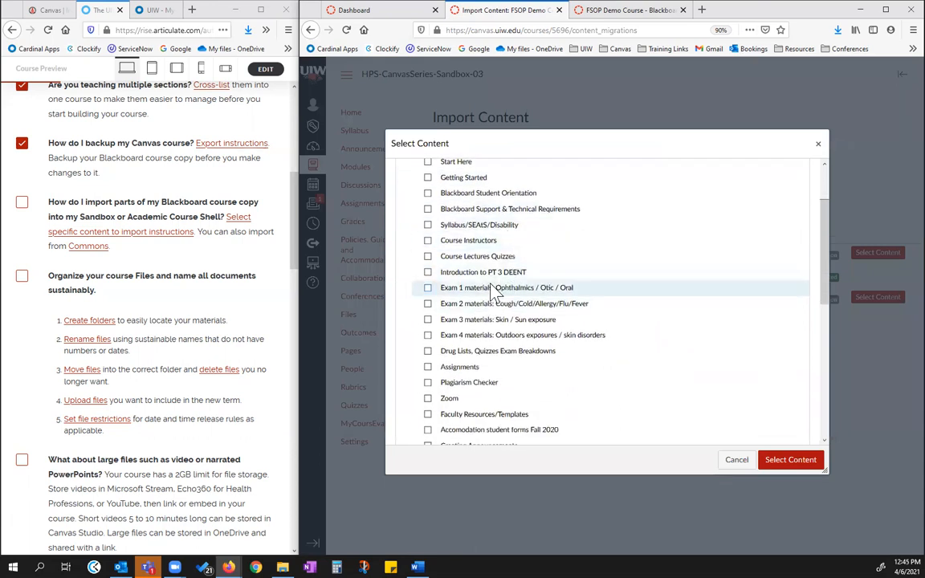
scroll(471, 263, "up", 2)
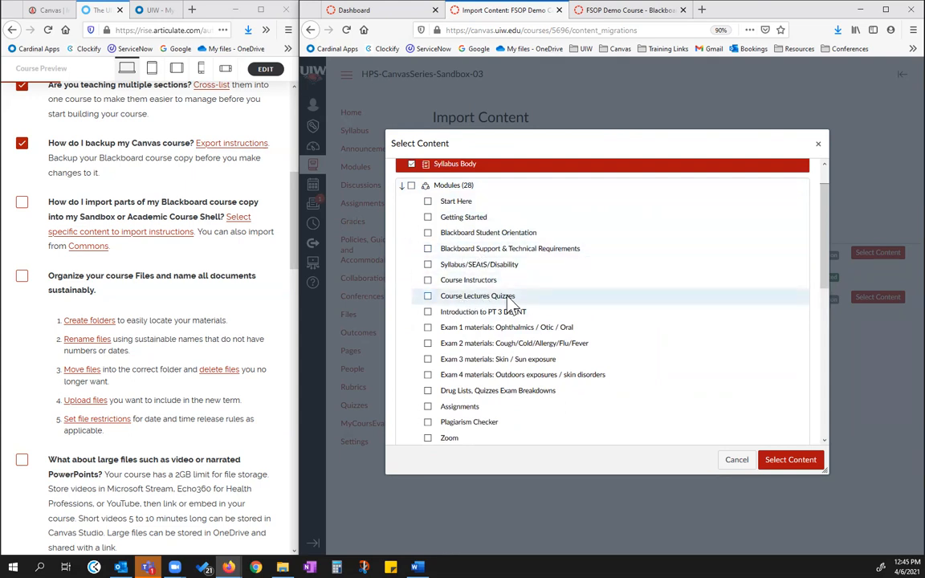
scroll(427, 318, "down", 2)
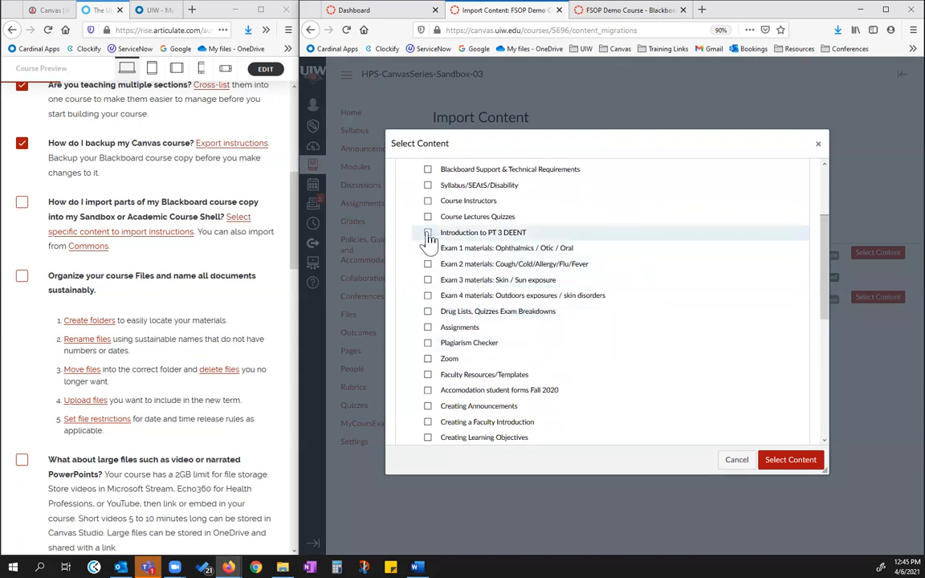
left_click(428, 233)
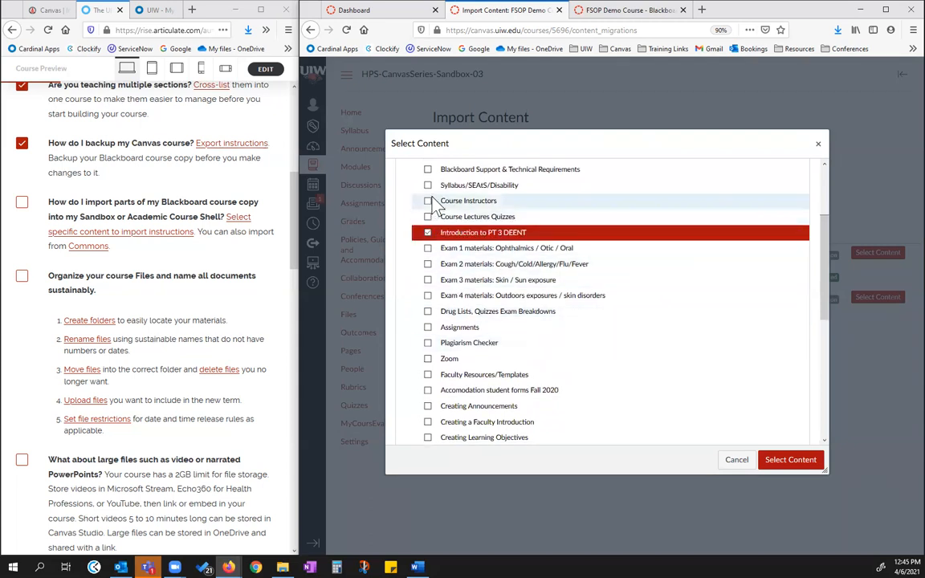
left_click(427, 203)
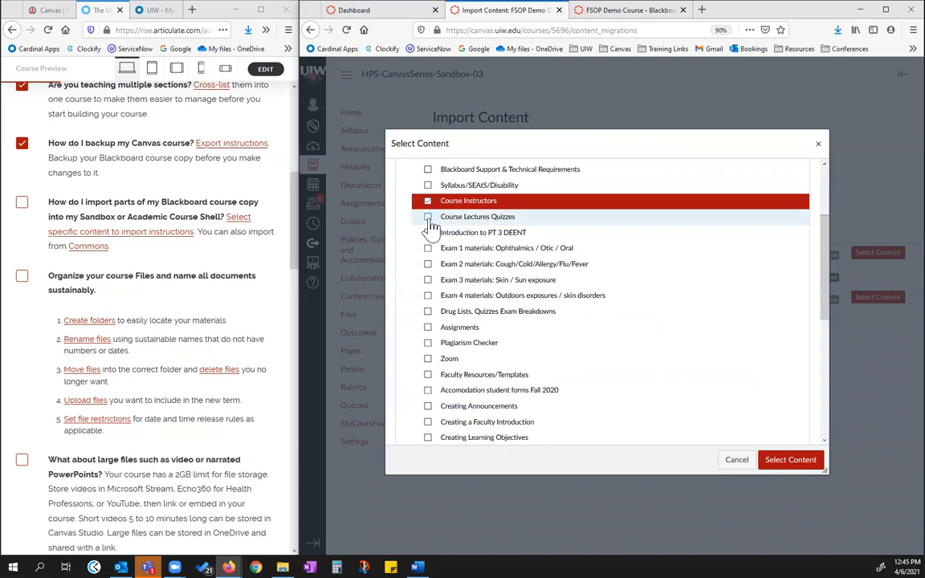
left_click(427, 216)
left_click(428, 233)
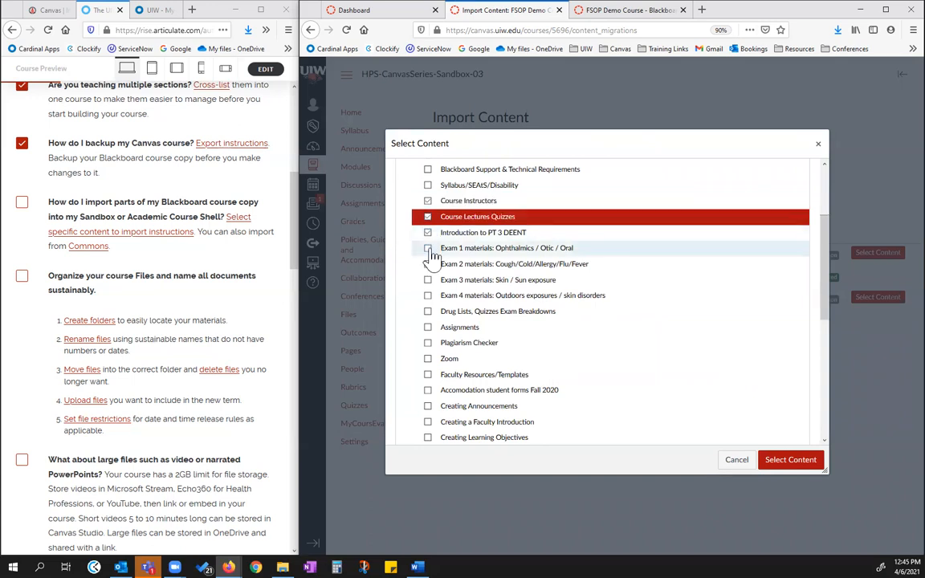
left_click(428, 248)
left_click(427, 264)
left_click(427, 279)
left_click(427, 295)
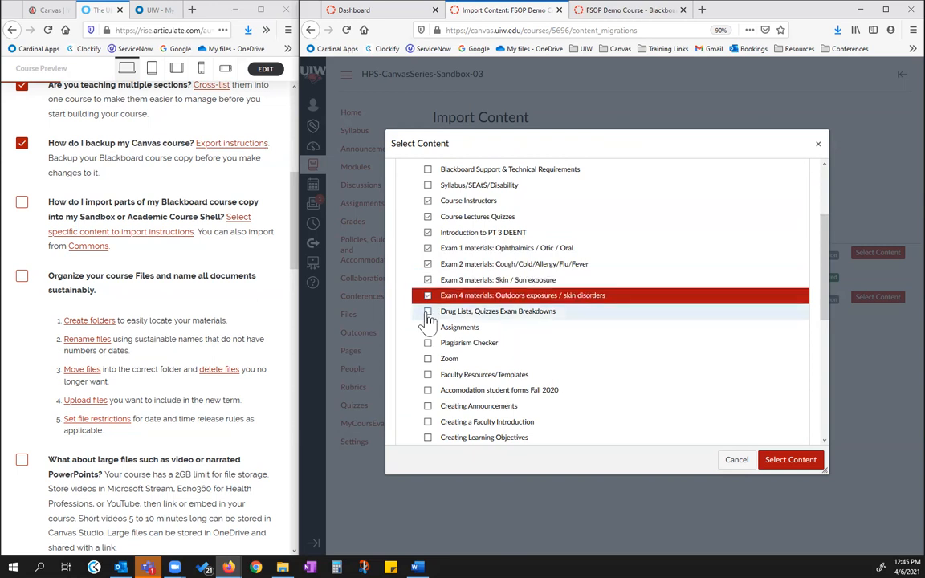
left_click(428, 312)
Submit the content selection for import, and check off the checklist item on importing parts of the Blackboard course copy
scroll(432, 337, "down", 1)
scroll(431, 353, "down", 3)
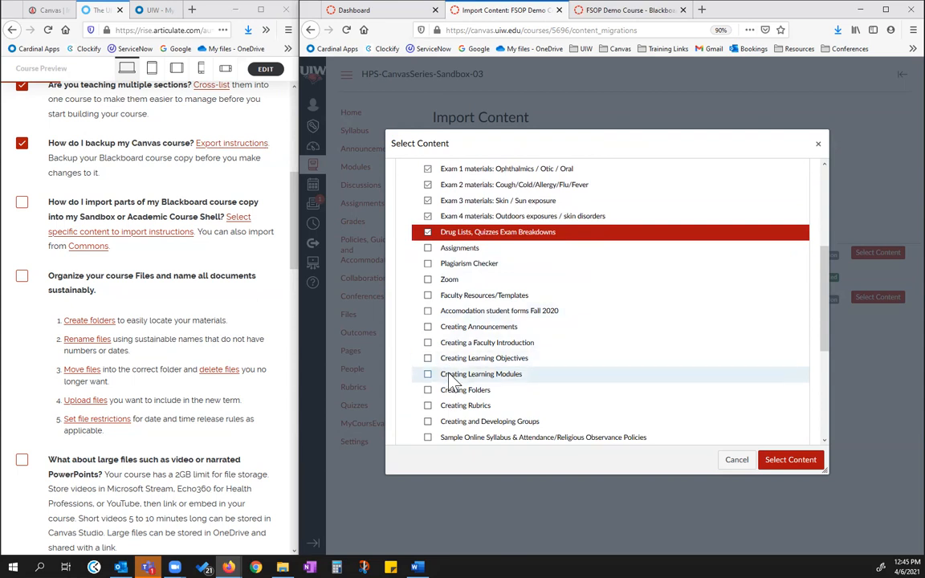
scroll(484, 377, "down", 2)
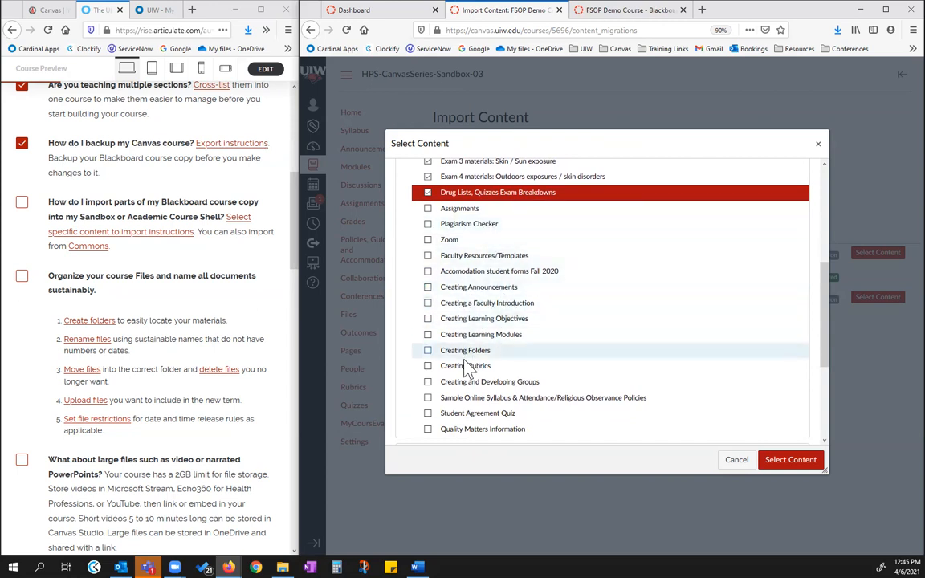
scroll(491, 384, "down", 1)
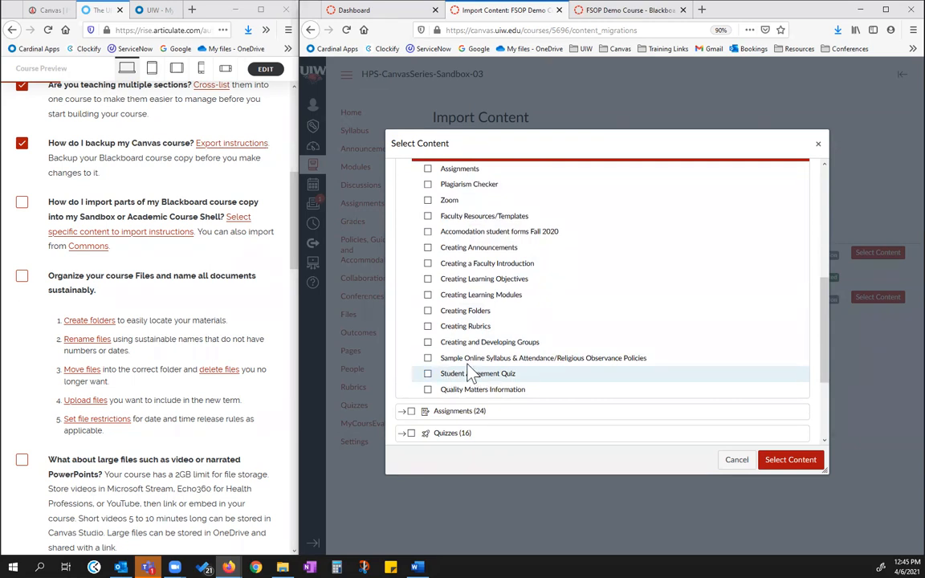
scroll(457, 385, "down", 2)
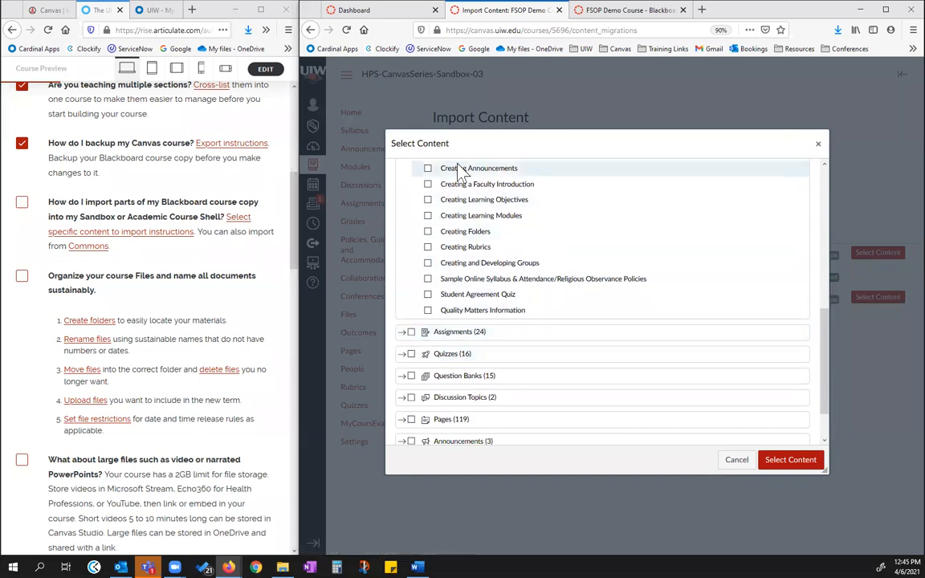
scroll(428, 341, "down", 1)
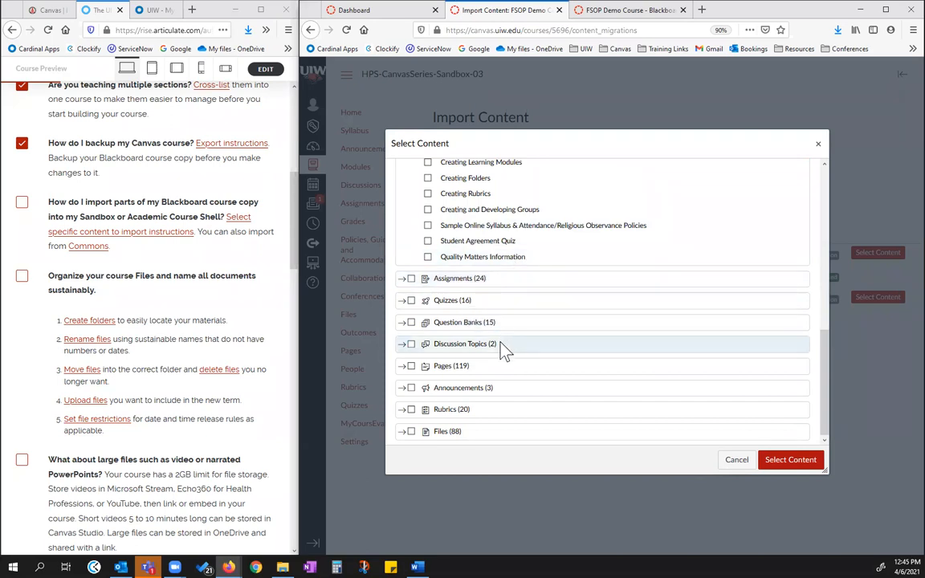
left_click(810, 468)
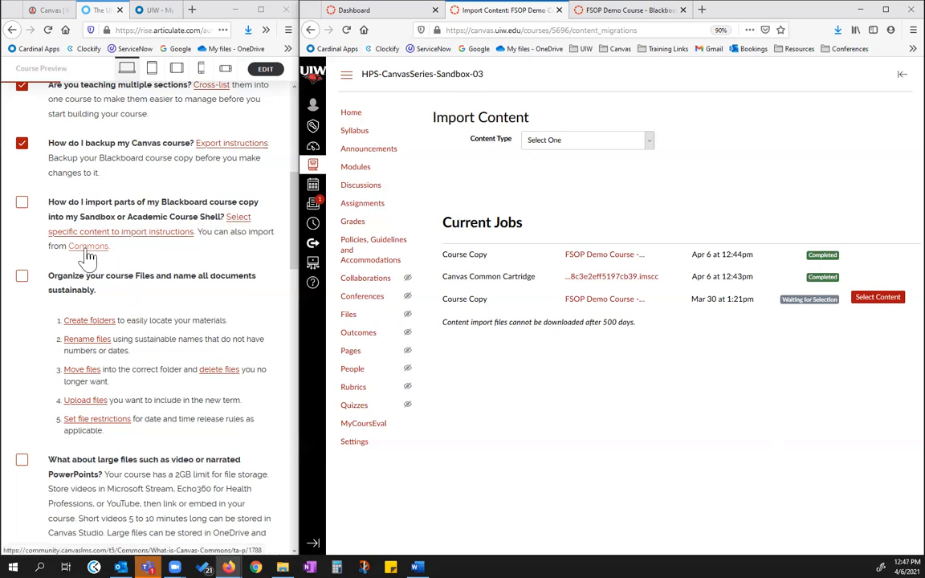
left_click(22, 204)
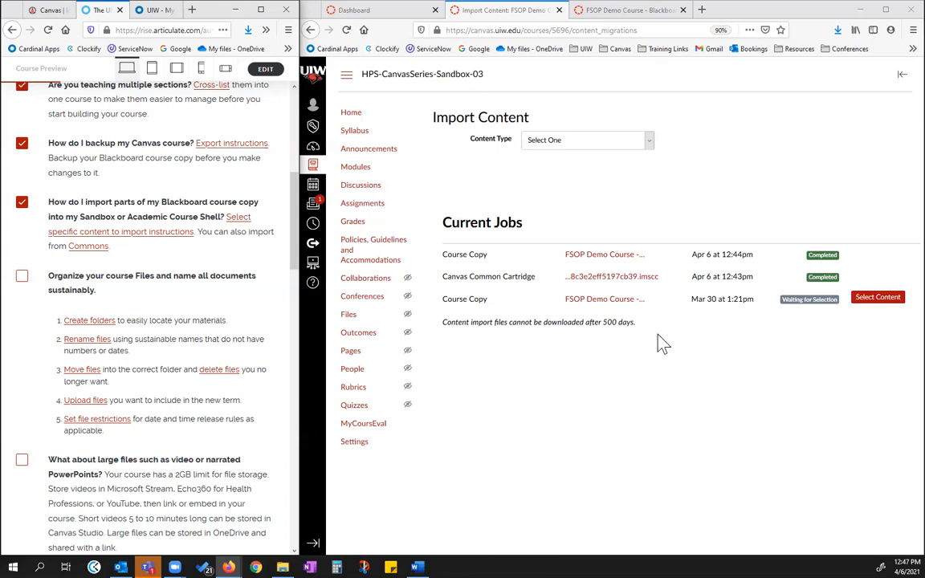
Open the content selection for the pending Mar 30 course copy and examine its file folders, including the contents of the PHAR4346 folder
left_click(880, 298)
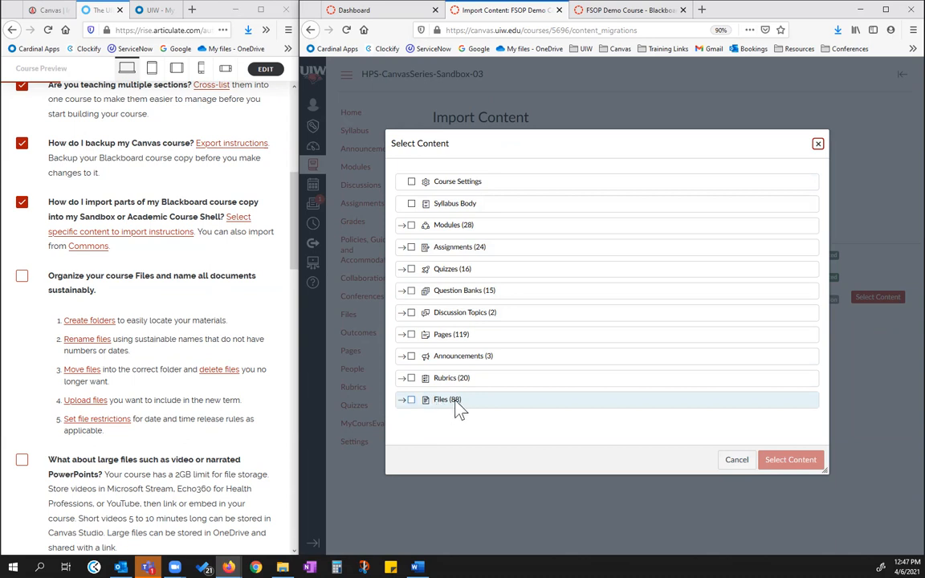
left_click(403, 400)
scroll(552, 376, "down", 2)
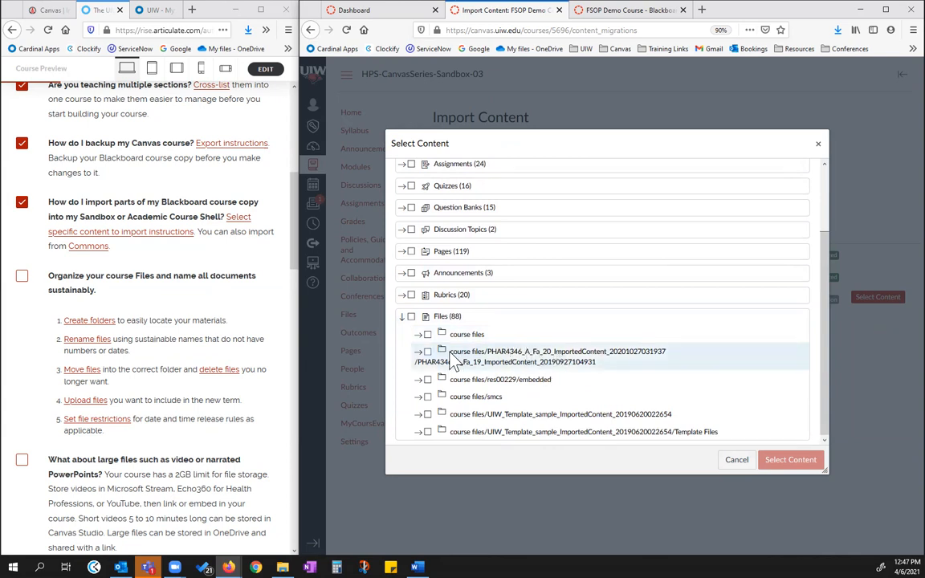
left_click(419, 354)
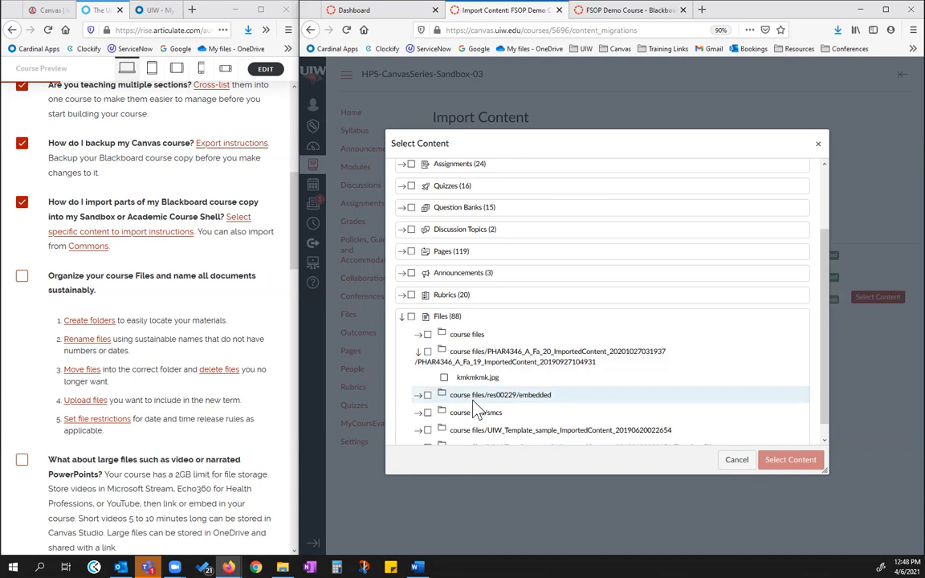
scroll(546, 325, "up", 1)
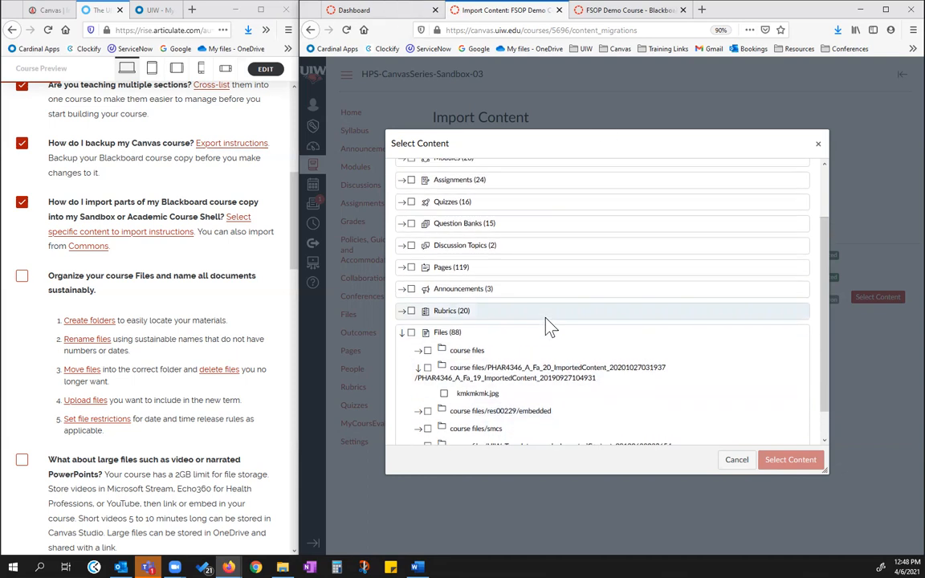
scroll(546, 321, "up", 1)
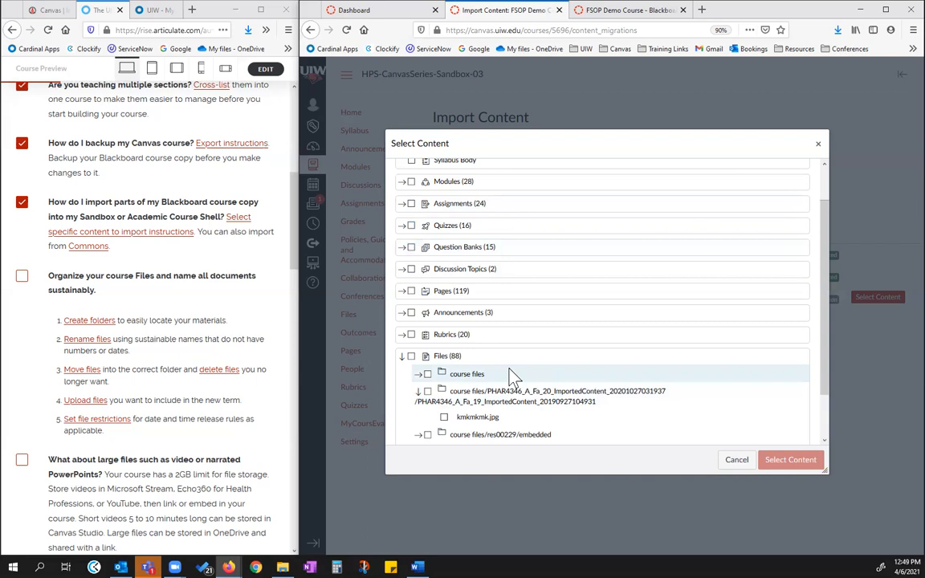
scroll(562, 345, "down", 1)
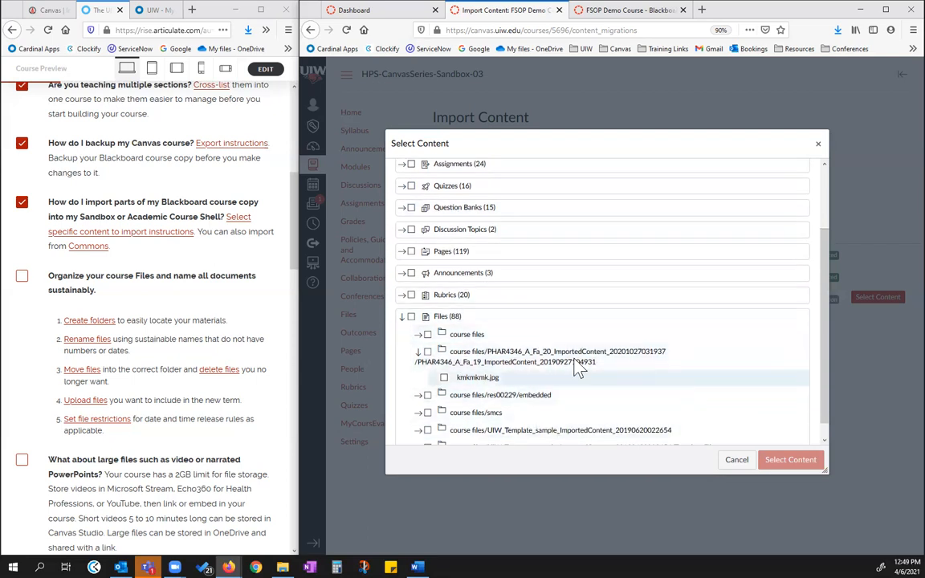
left_click(402, 317)
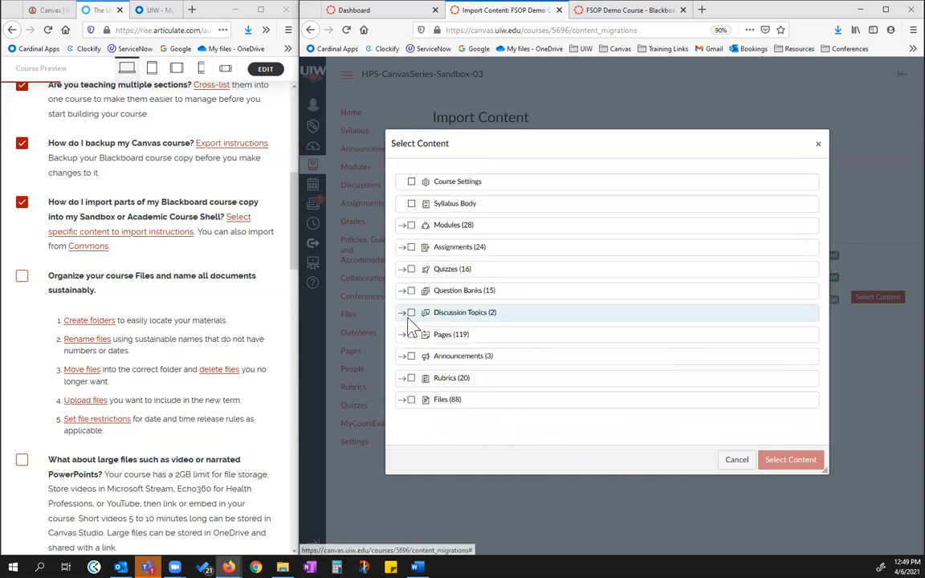
Select the file folders course files, PHAR4346 imported content, res00229/embedded and smcs, and submit the selection for import
left_click(403, 400)
scroll(482, 369, "down", 2)
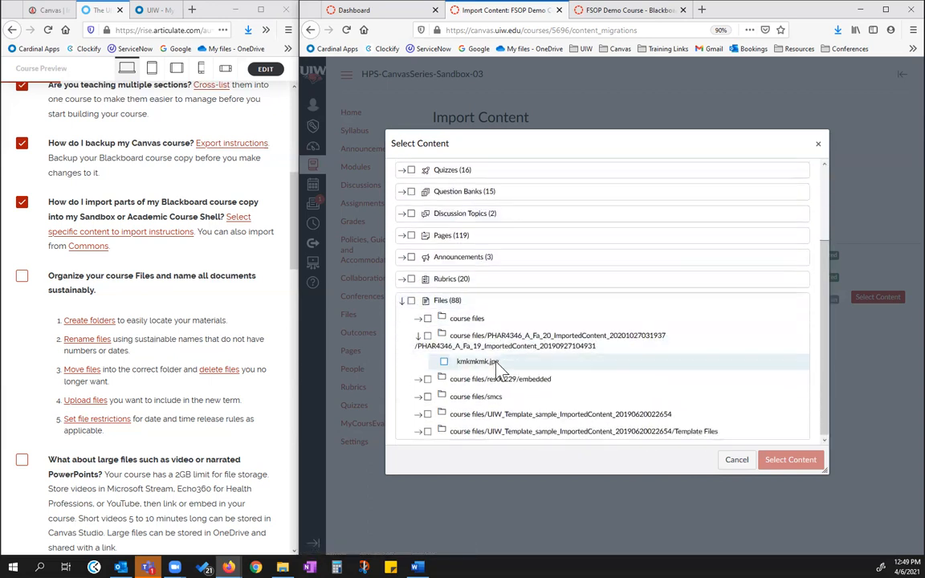
left_click(428, 319)
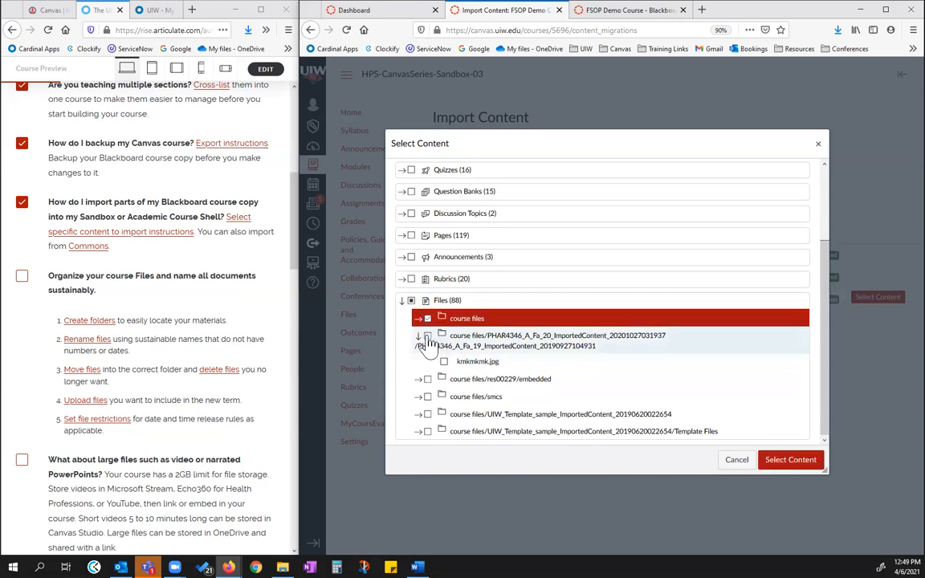
left_click(428, 338)
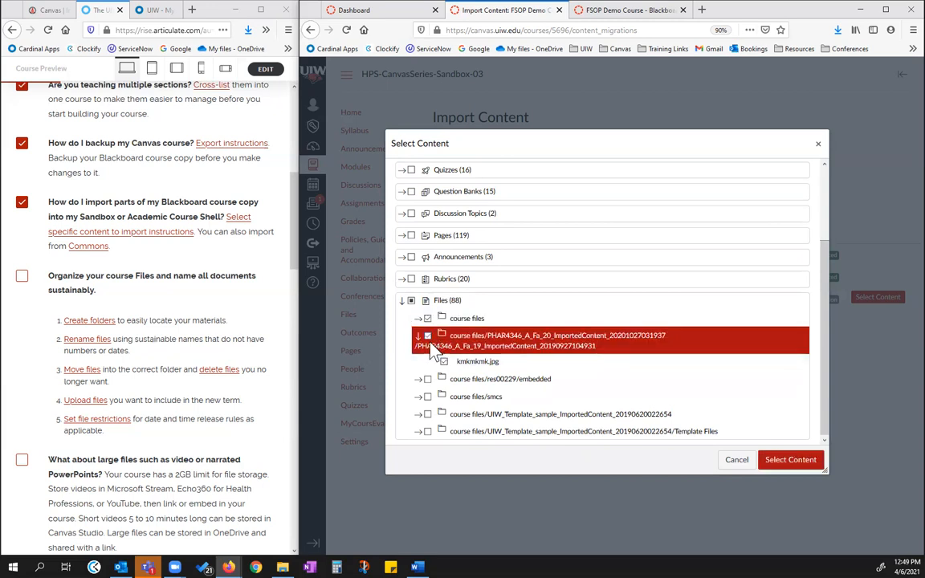
left_click(418, 337)
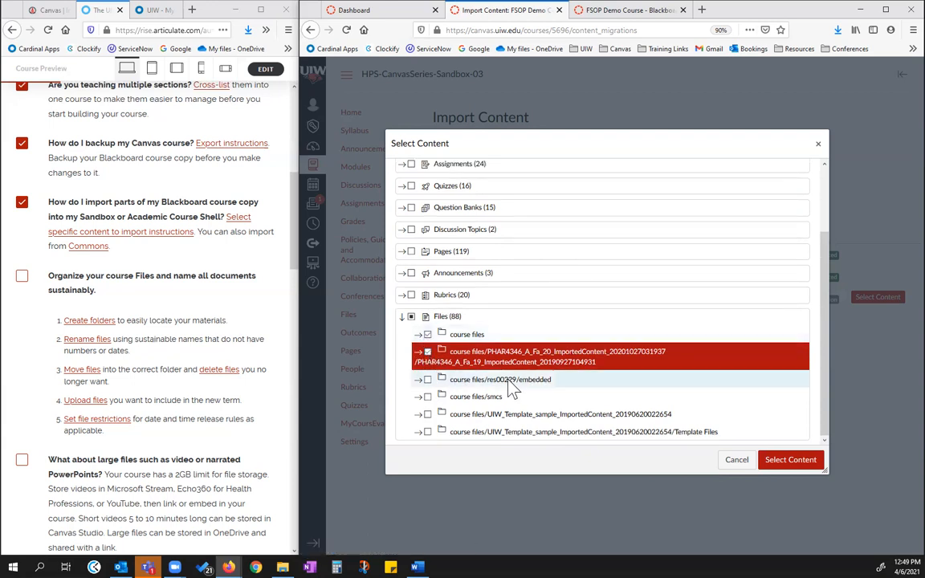
left_click(427, 380)
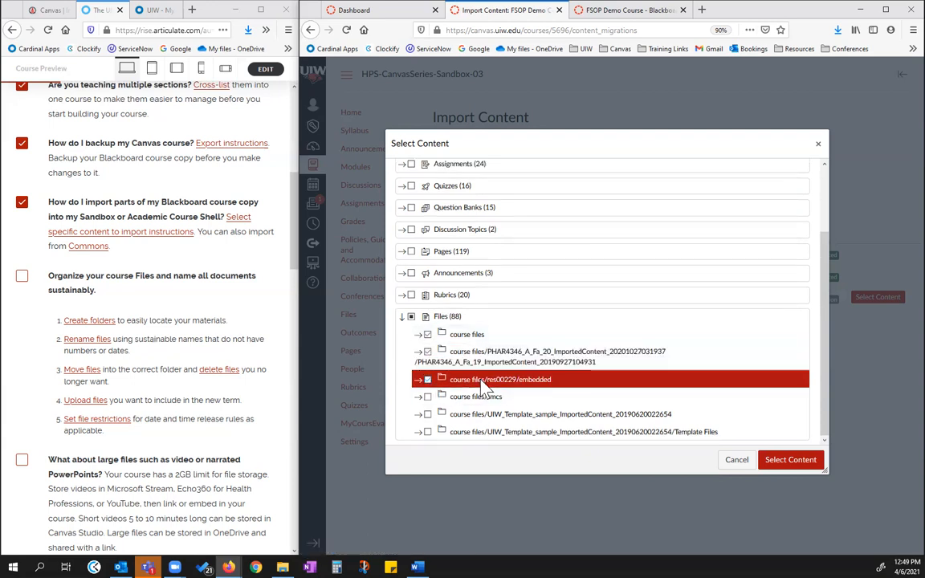
left_click(428, 398)
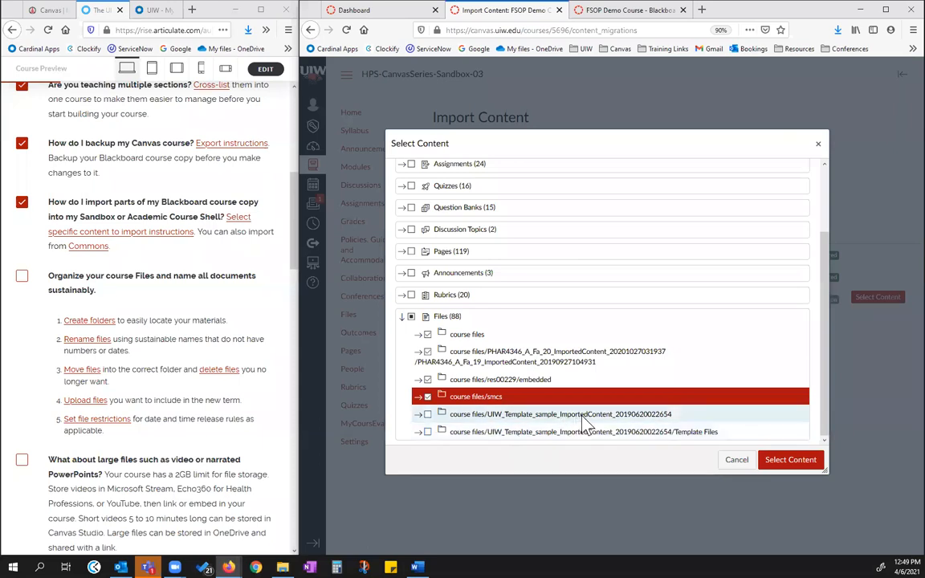
left_click(790, 464)
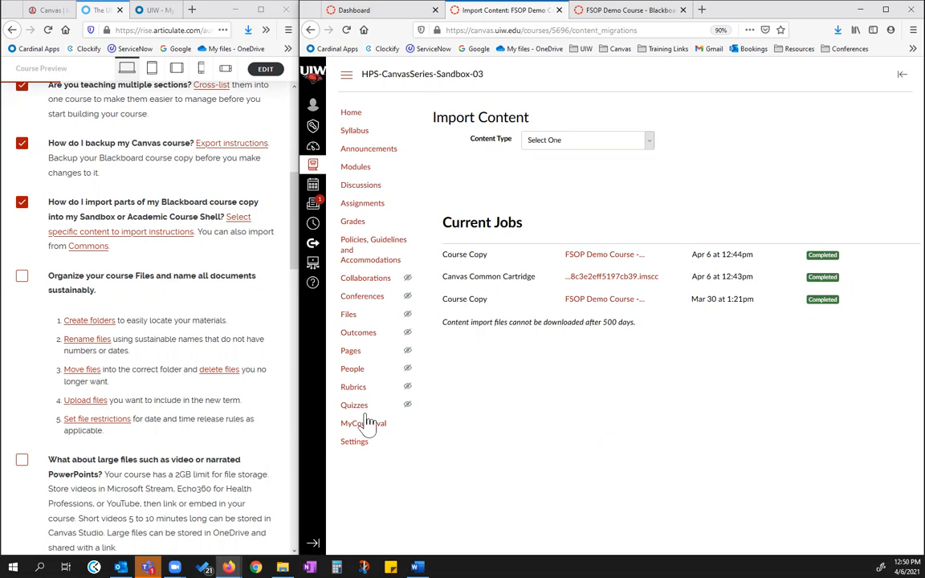
Open the sandbox course's files and create a top-level folder named Blackboard Copy
left_click(359, 313)
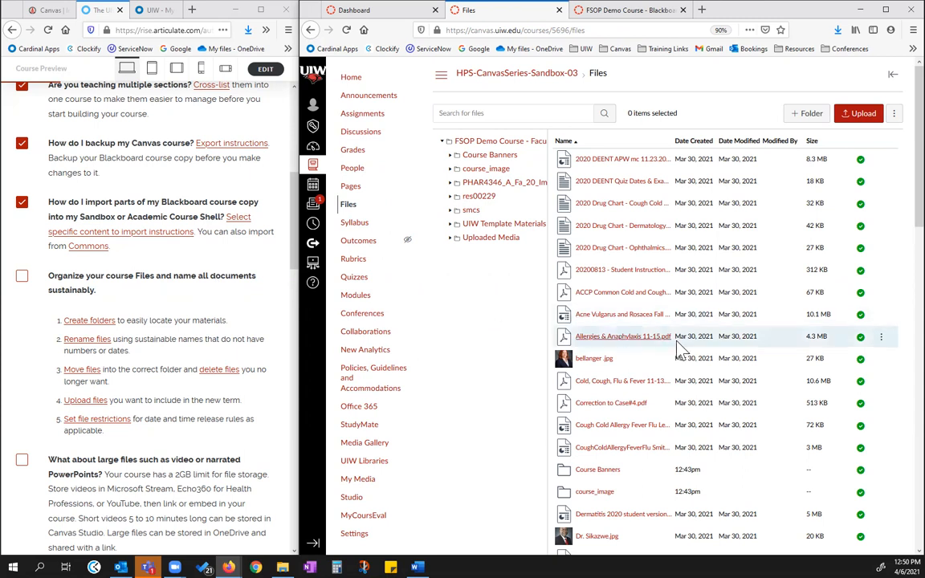
scroll(649, 240, "down", 2)
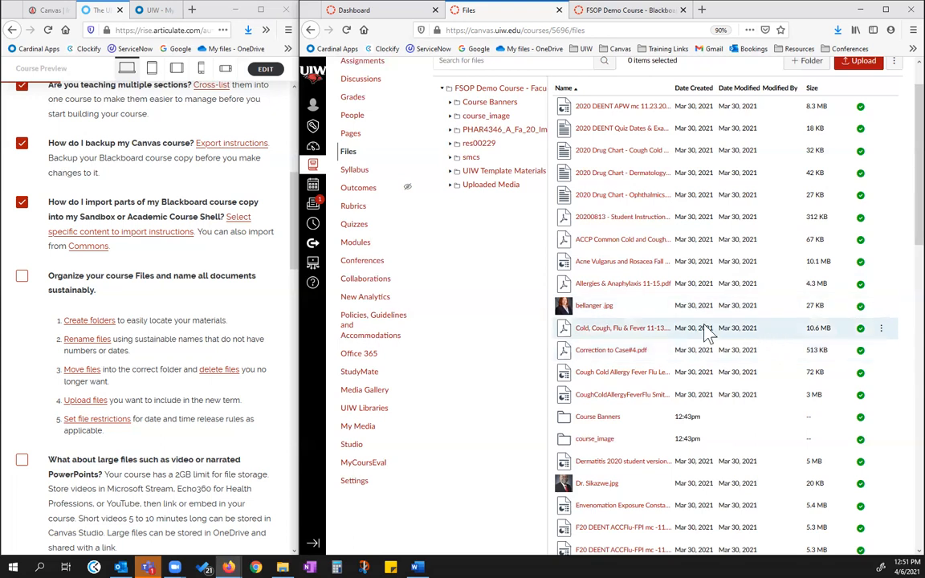
scroll(673, 336, "up", 1)
scroll(676, 341, "up", 2)
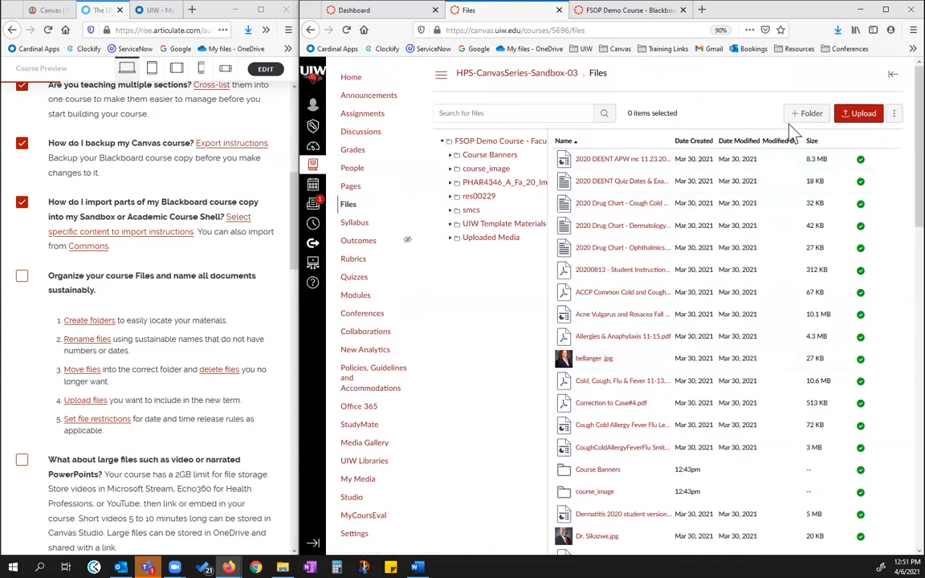
left_click(807, 117)
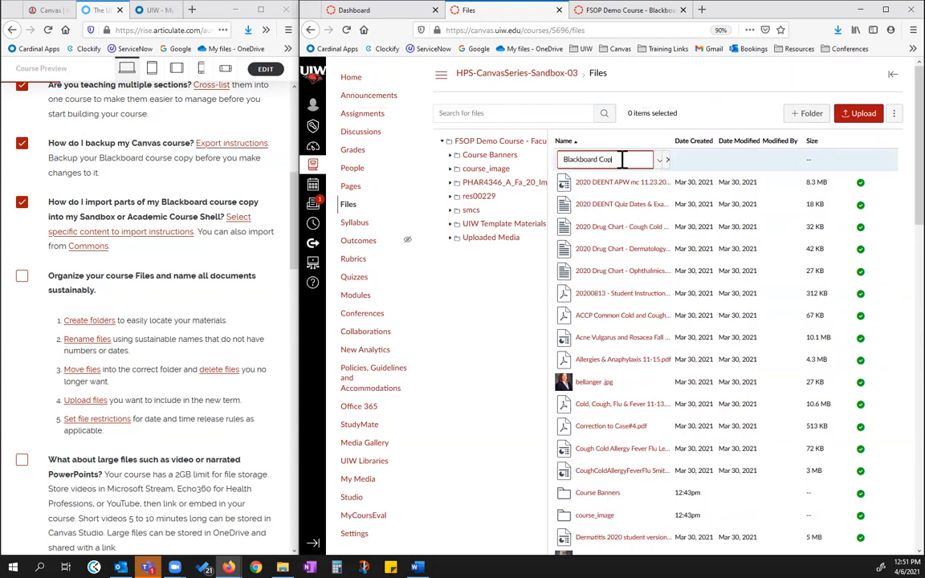
key("Return")
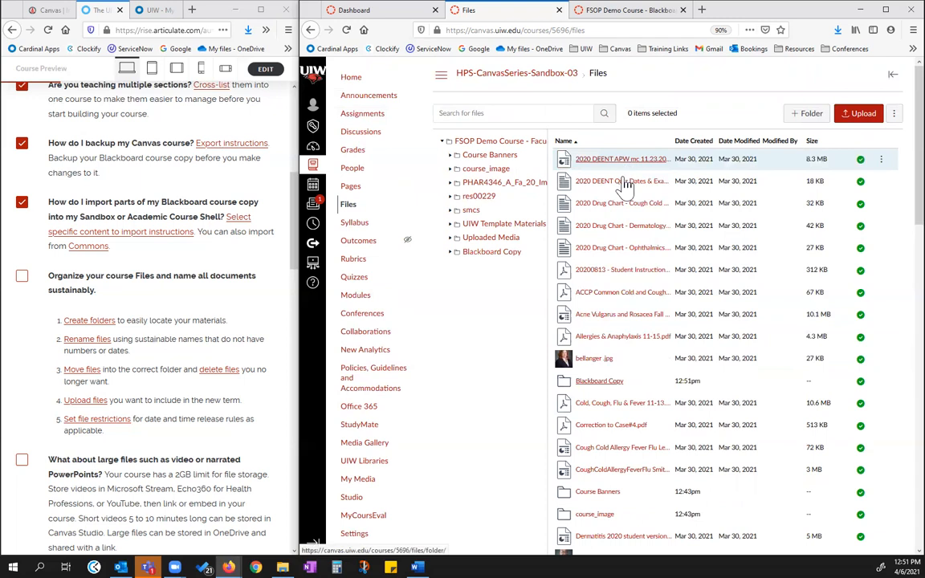
Move all course files and folders except UIW Template Materials and Blackboard Copy into the Blackboard Copy folder
left_click(682, 164)
key("ctrl+a")
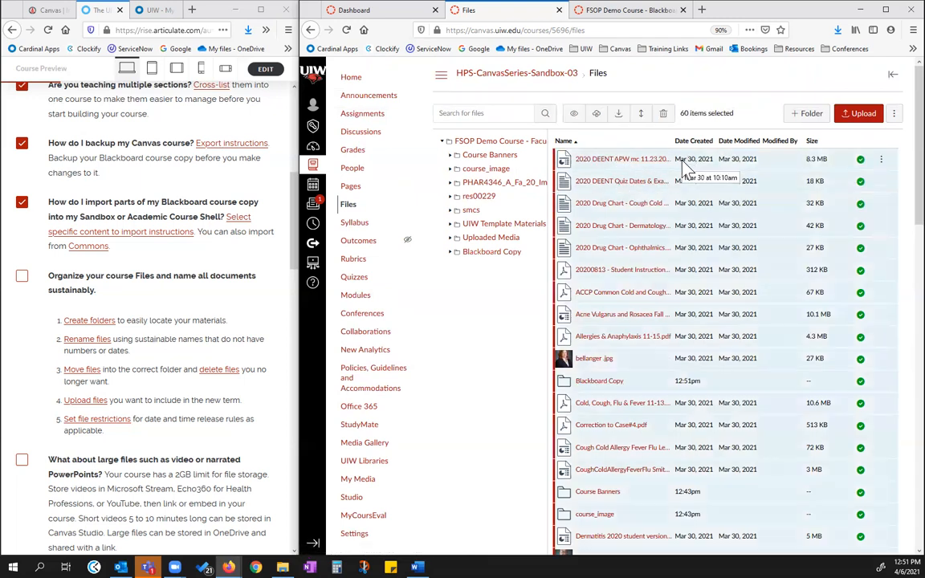
scroll(654, 265, "down", 2)
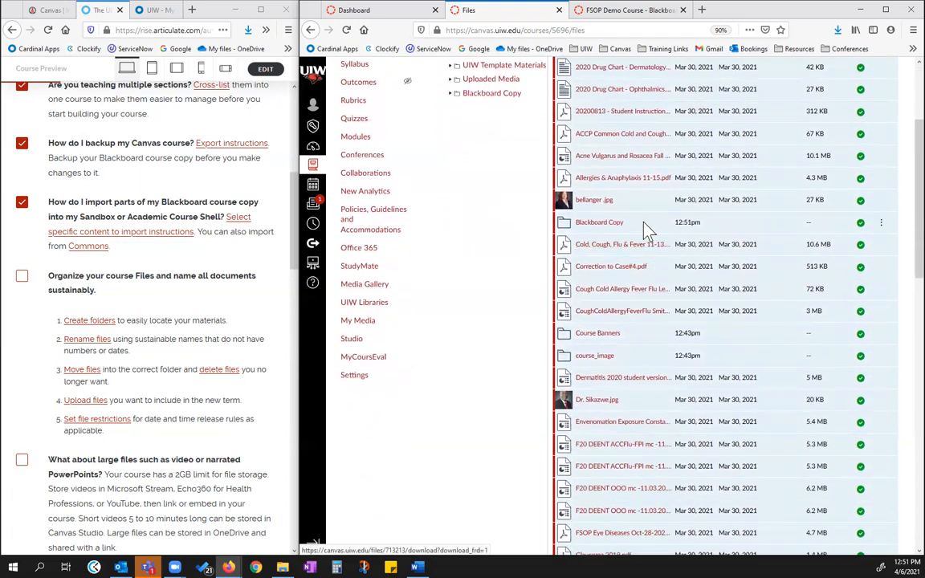
scroll(654, 385, "down", 2)
scroll(655, 398, "down", 12)
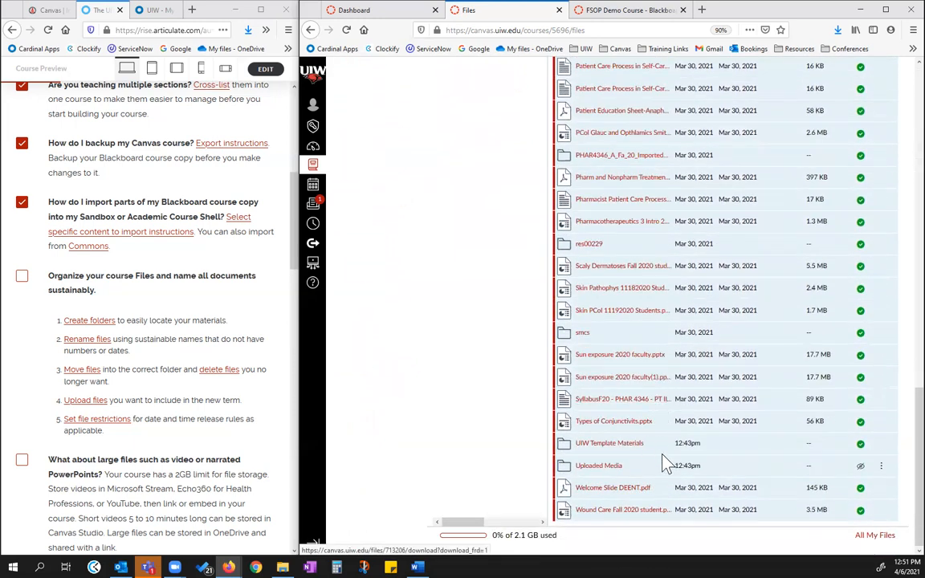
left_click(661, 443, "ctrl")
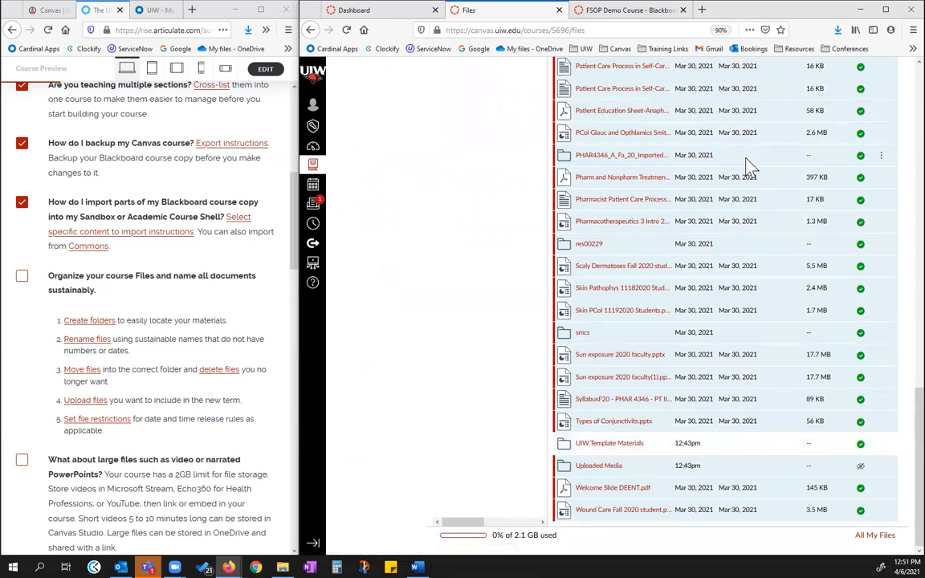
scroll(747, 166, "up", 15)
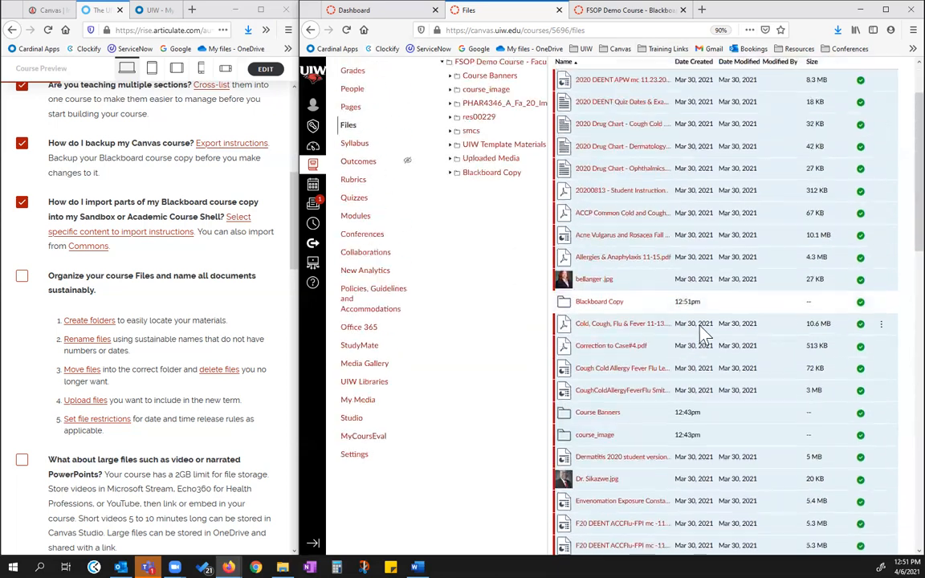
scroll(701, 336, "up", 2)
left_click(641, 114)
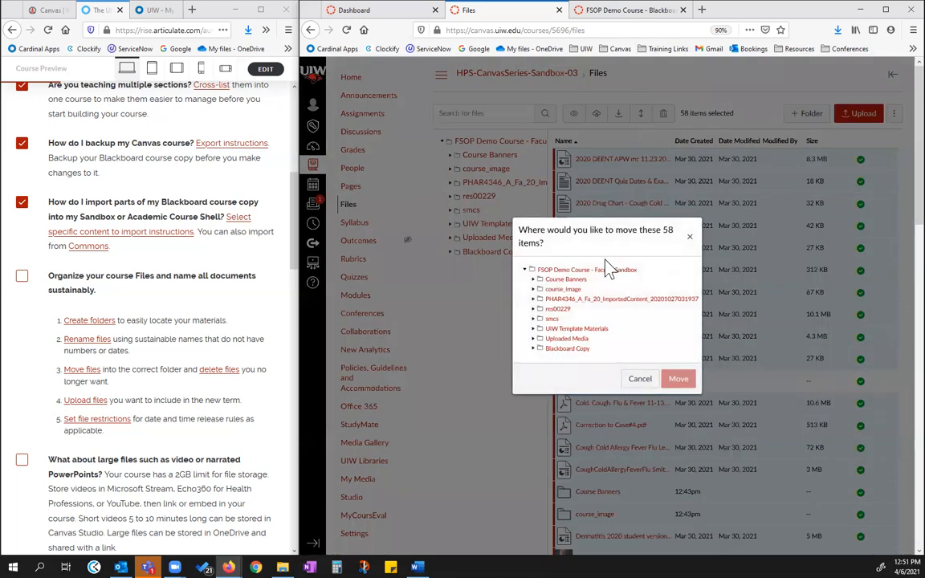
left_click(568, 350)
left_click(679, 379)
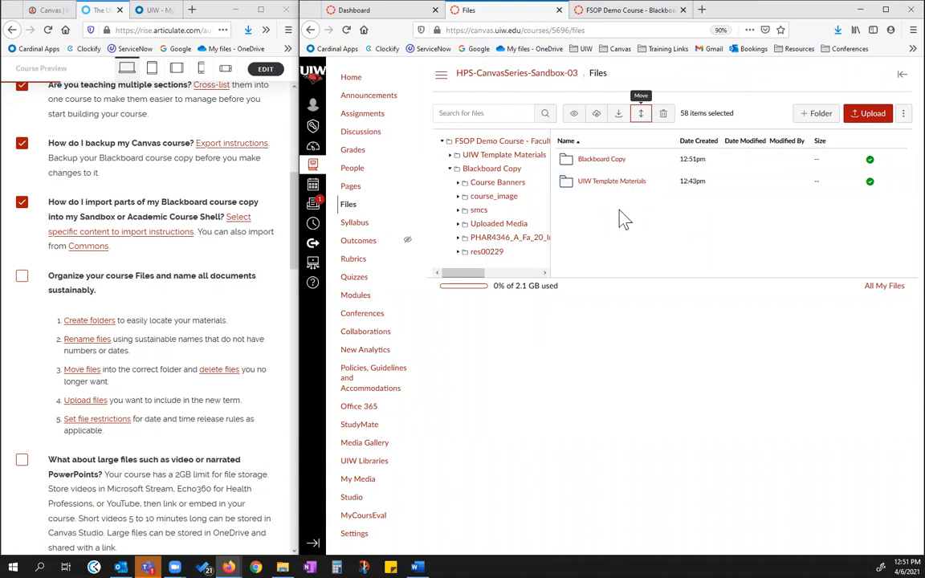
Create a top-level course folder named PowerPoints
left_click(819, 115)
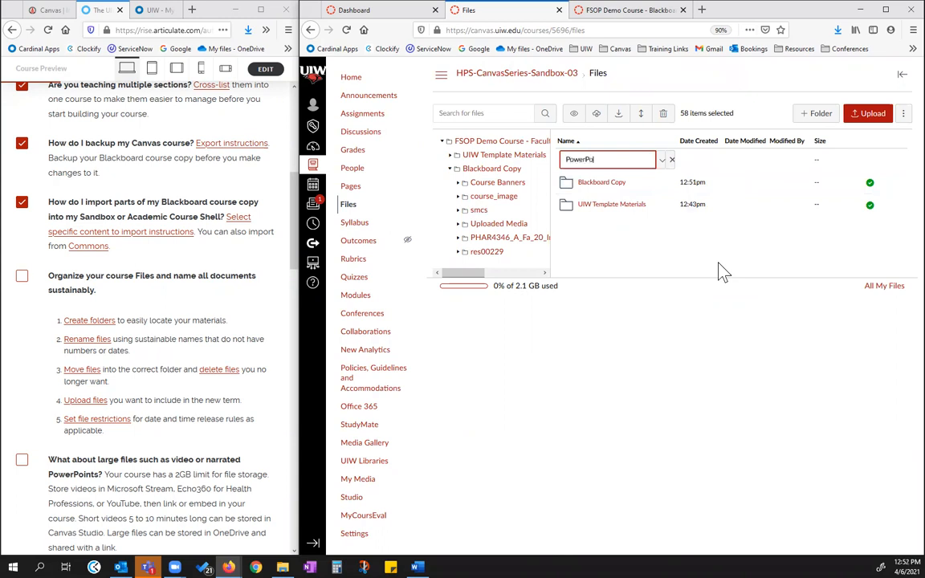
key("Return")
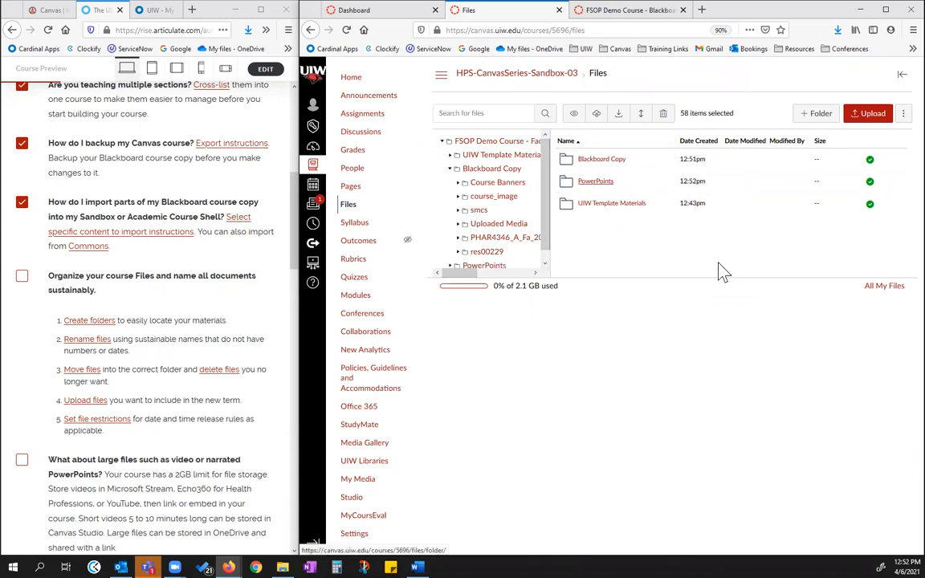
Search the course files for ppt and widen the Canvas window to examine the full file names
left_click(491, 113)
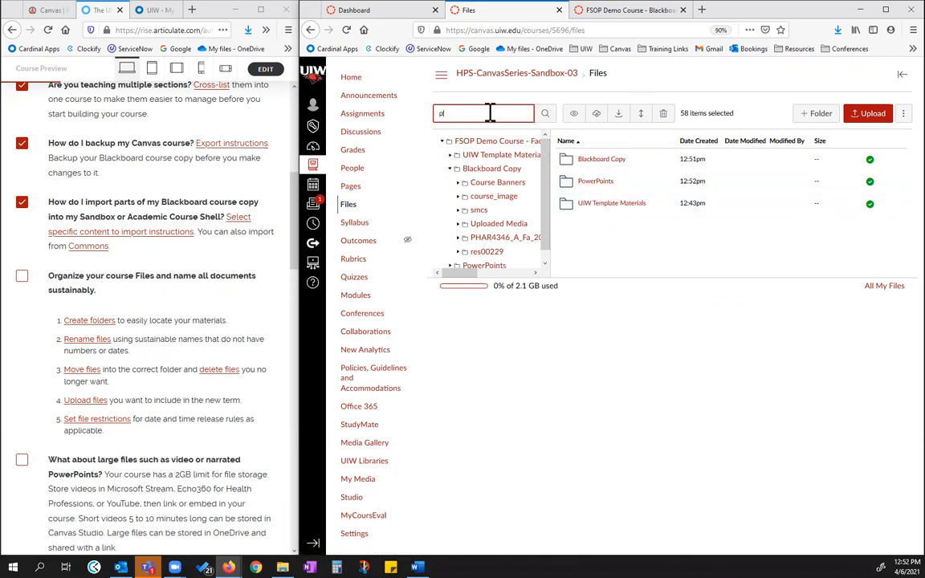
type("ppt")
key("Return")
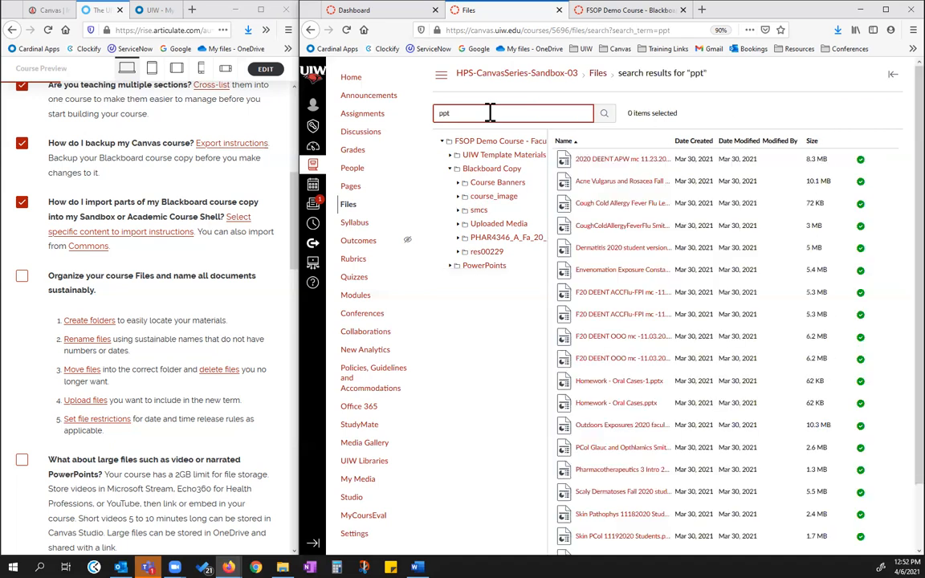
scroll(618, 321, "down", 2)
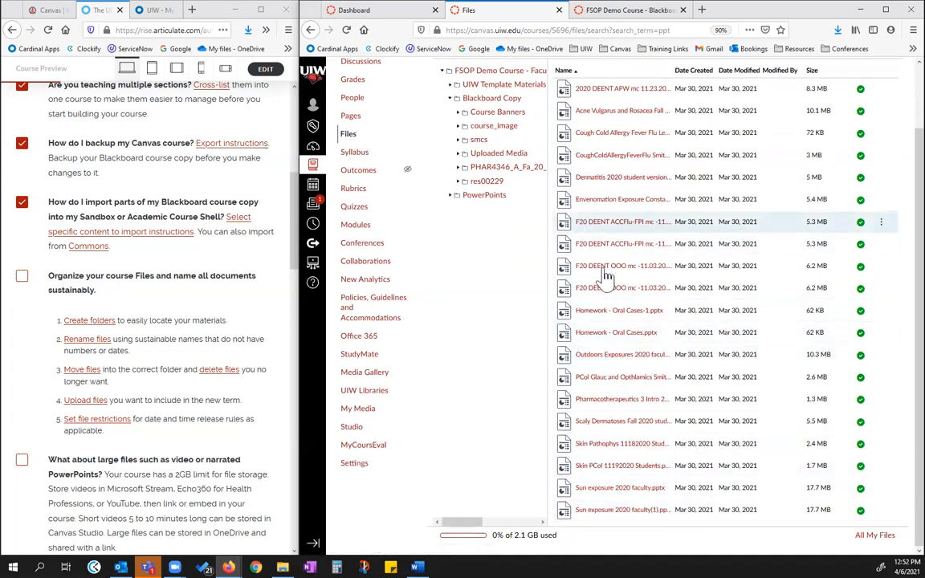
scroll(618, 327, "up", 2)
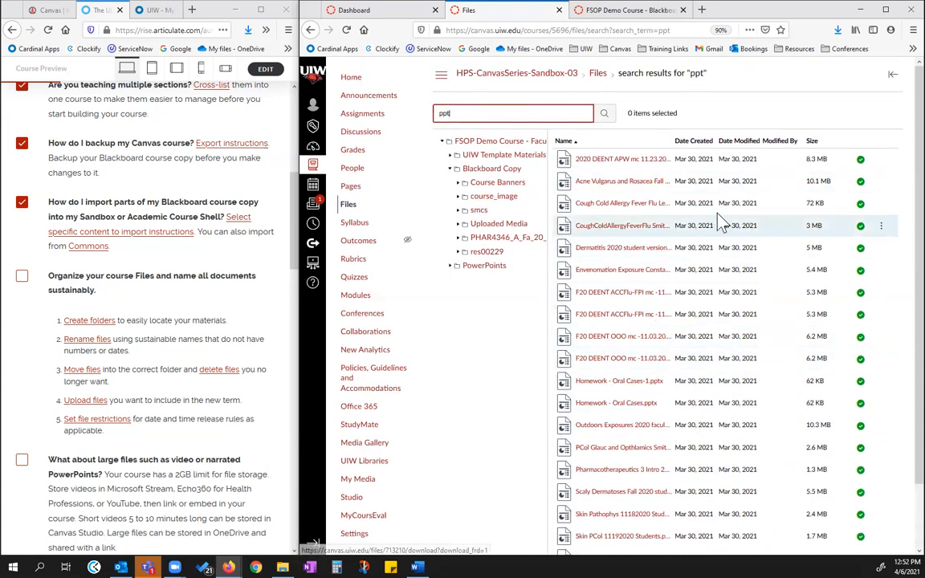
scroll(708, 168, "down", 2)
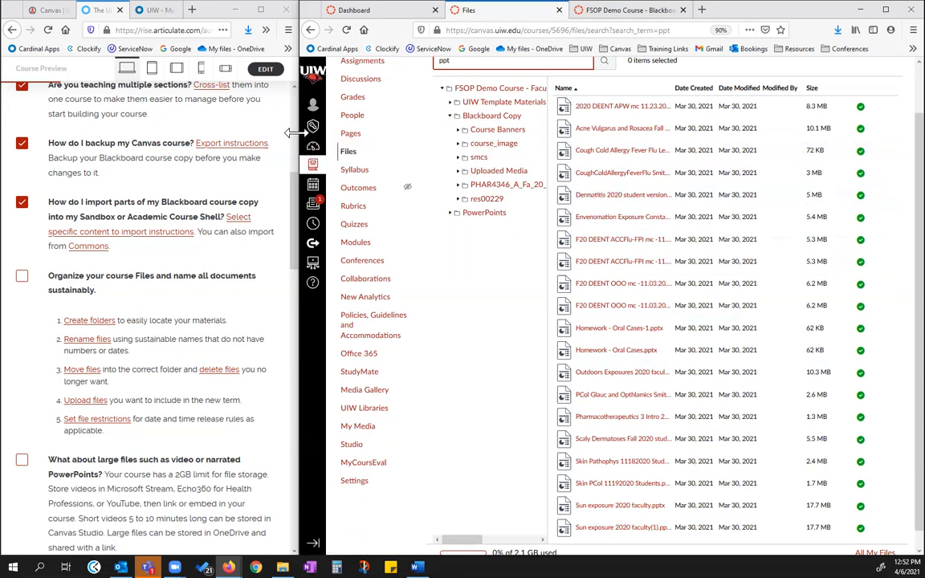
left_click_drag(294, 133, 43, 136)
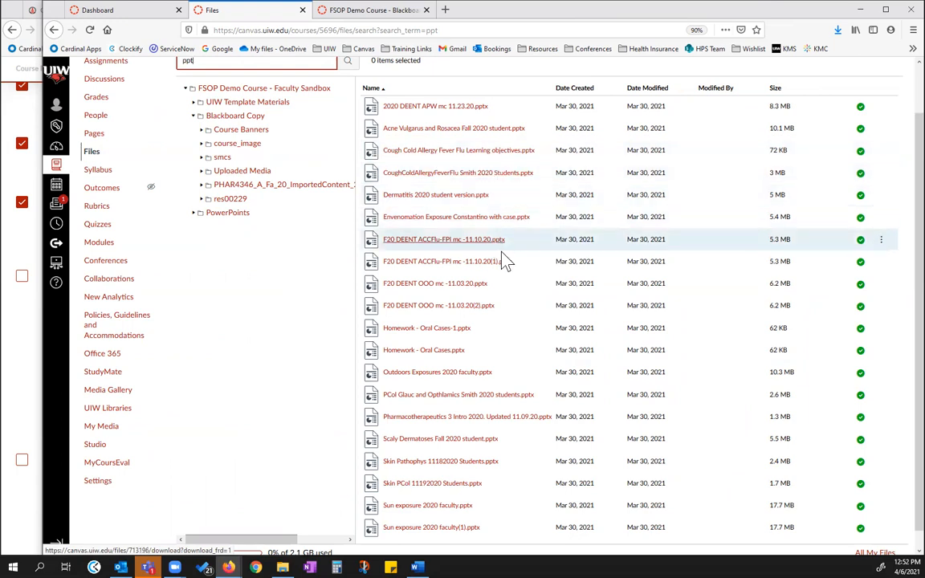
scroll(496, 281, "down", 1)
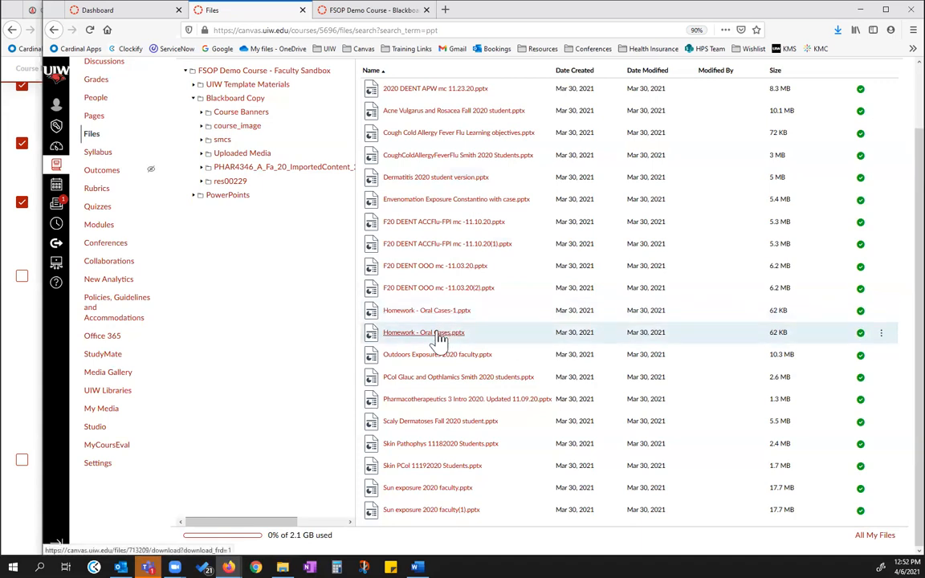
Delete the duplicate file Homework - Oral Cases-1.pptx from the course files and dismiss the notification
left_click(493, 315)
right_click(518, 324)
key("Escape")
scroll(578, 303, "up", 2)
scroll(506, 337, "down", 2)
left_click(882, 315)
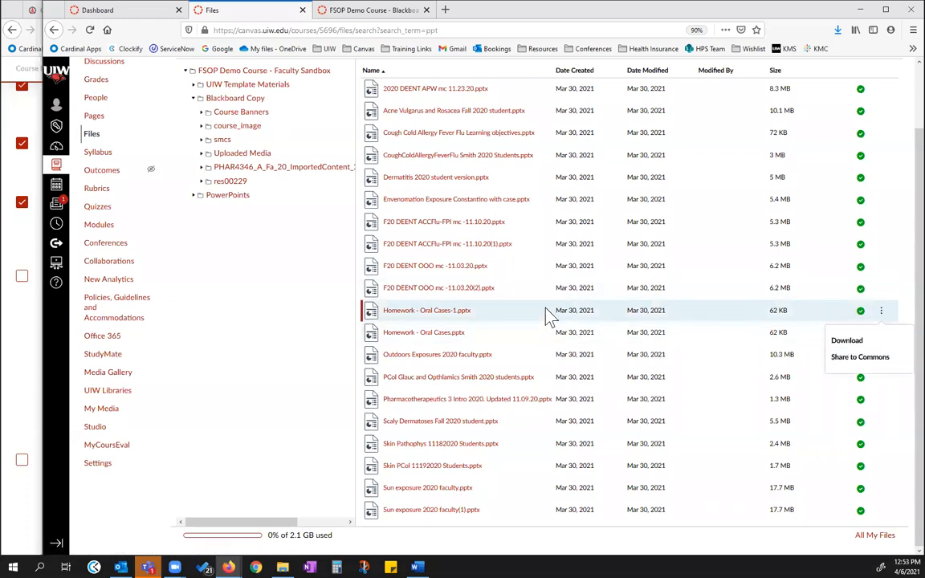
scroll(549, 320, "up", 1)
scroll(549, 324, "up", 1)
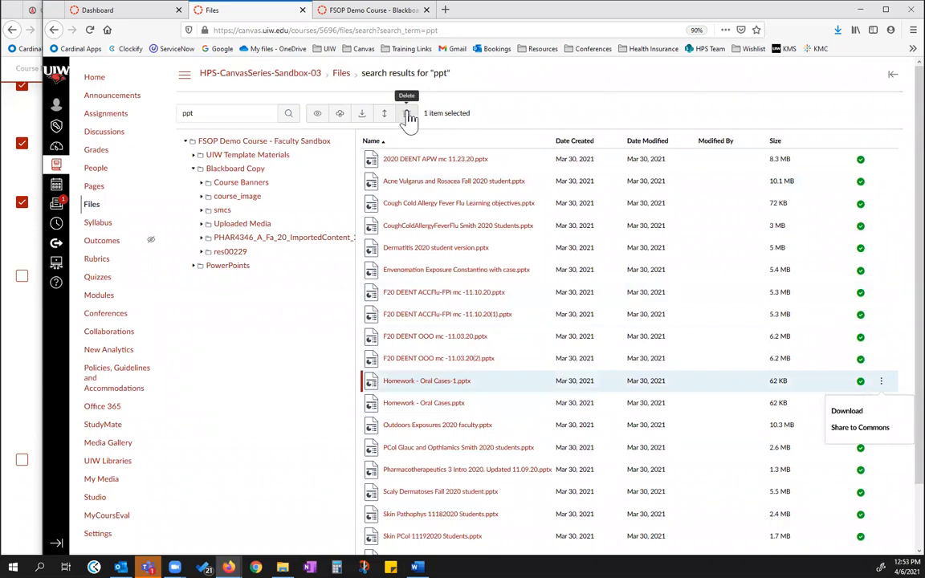
left_click(408, 116)
left_click(510, 261)
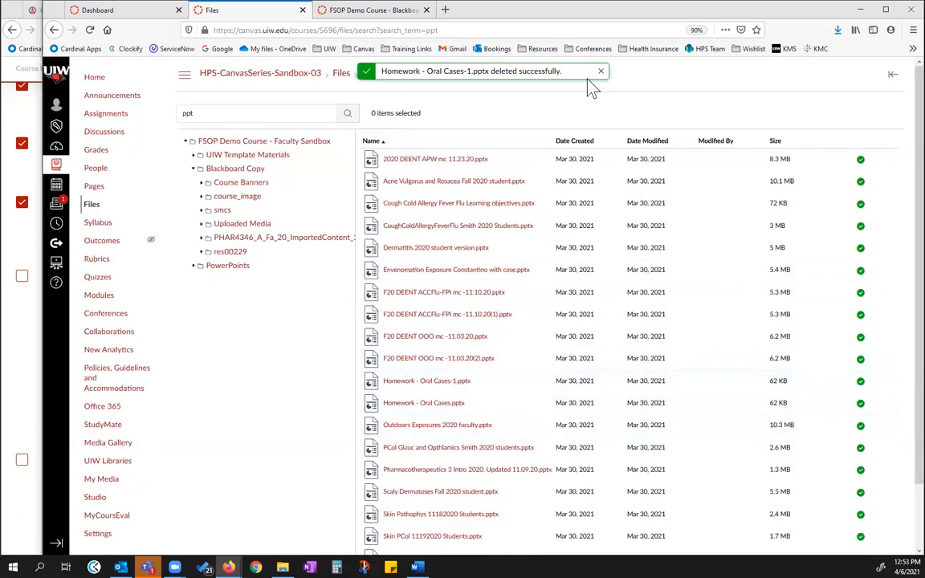
left_click(600, 70)
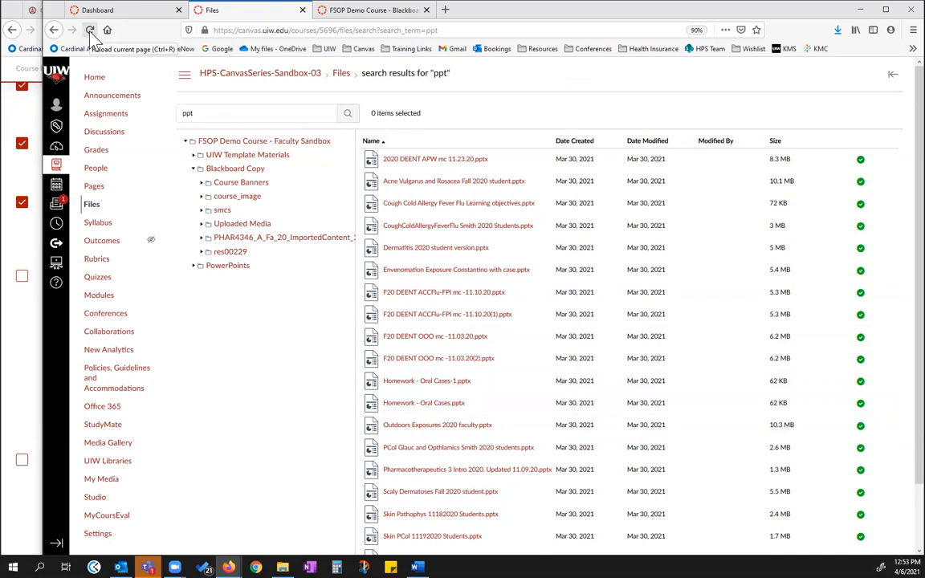
Check the contents of the PowerPoints folder and repeat the ppt search from the top-level course files
left_click(341, 74)
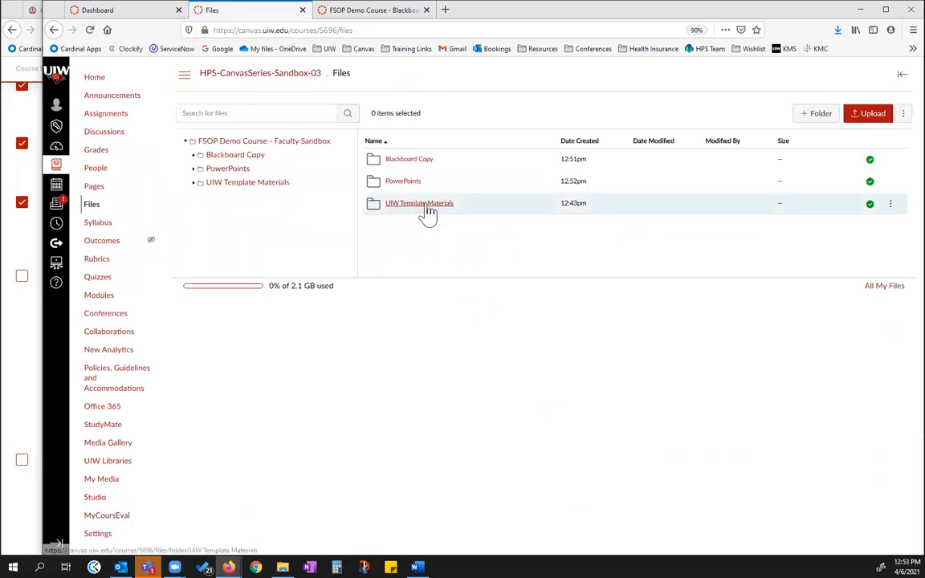
left_click(405, 181)
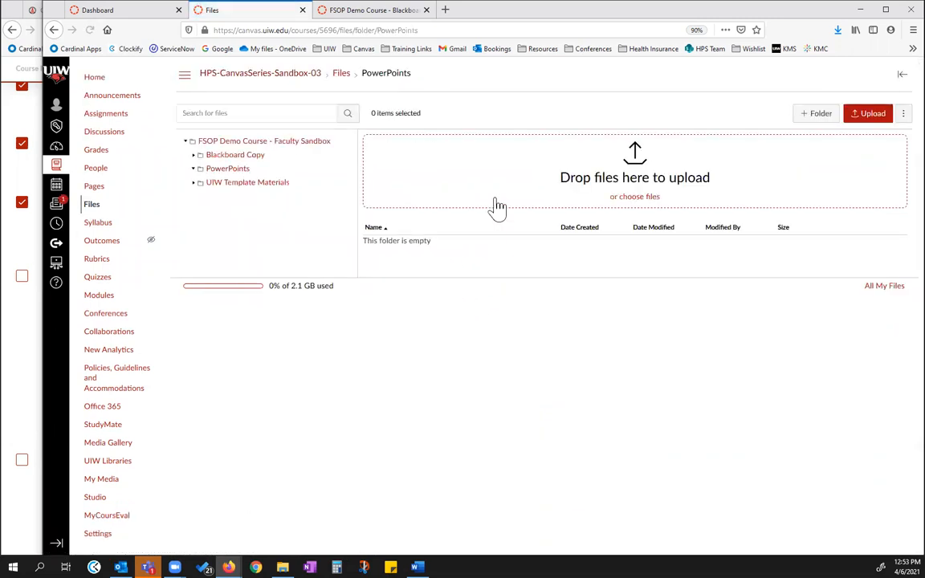
left_click(342, 74)
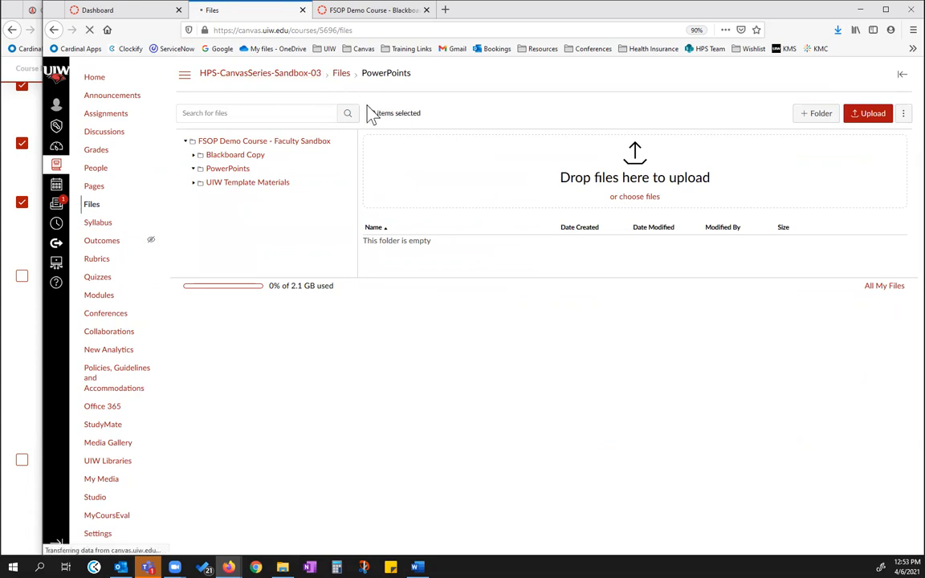
left_click(274, 116)
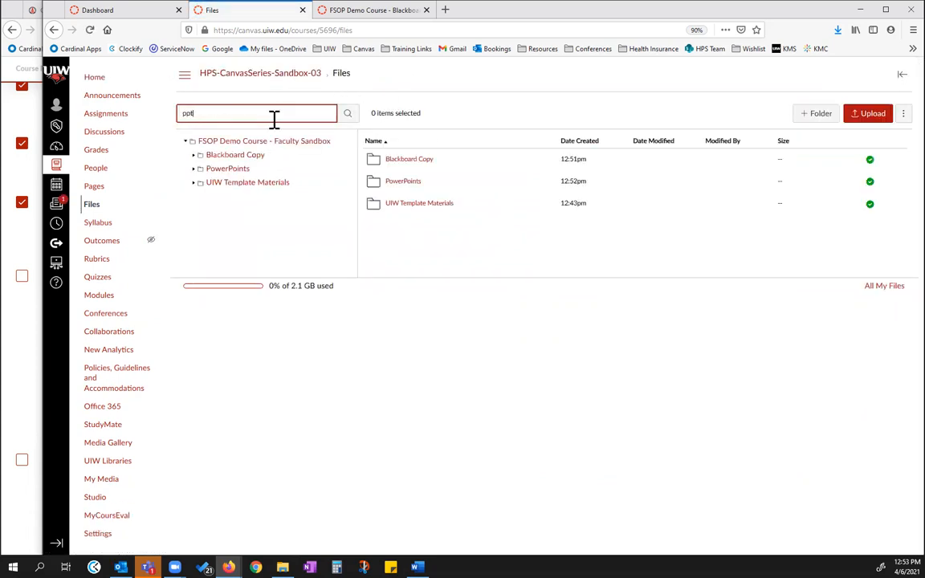
type("ppt")
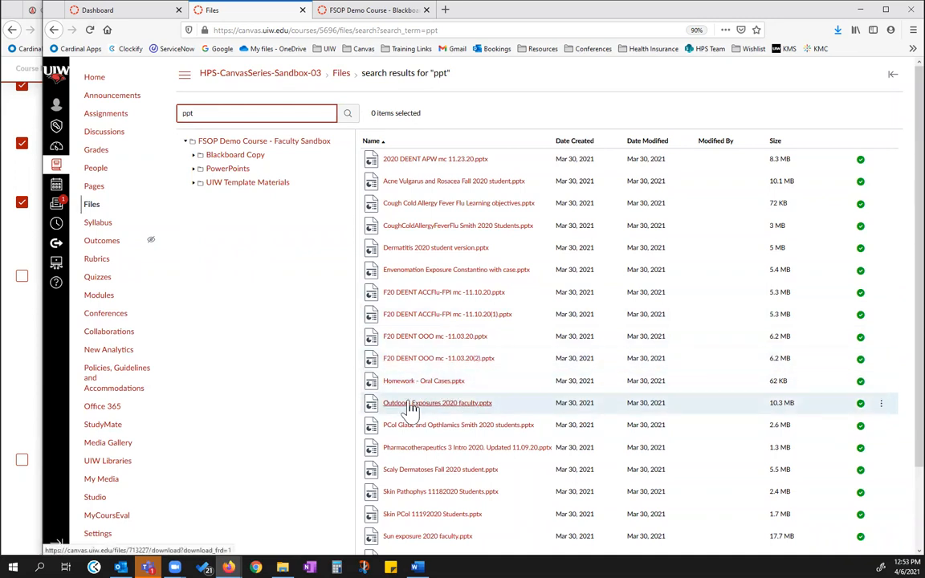
Delete the duplicate file F20 DEENT OOO mc -11.03.20(2).pptx and reload the search results
scroll(542, 377, "down", 2)
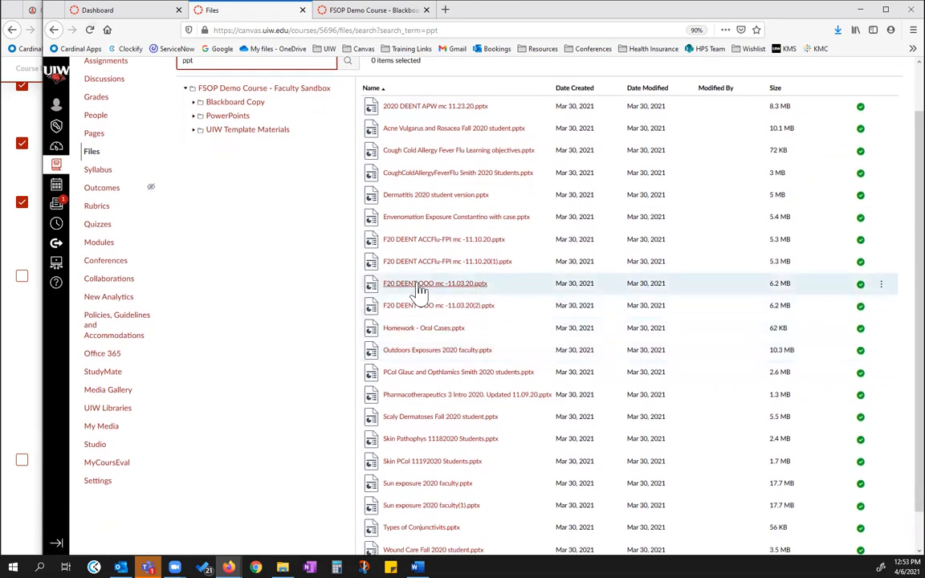
left_click(520, 315)
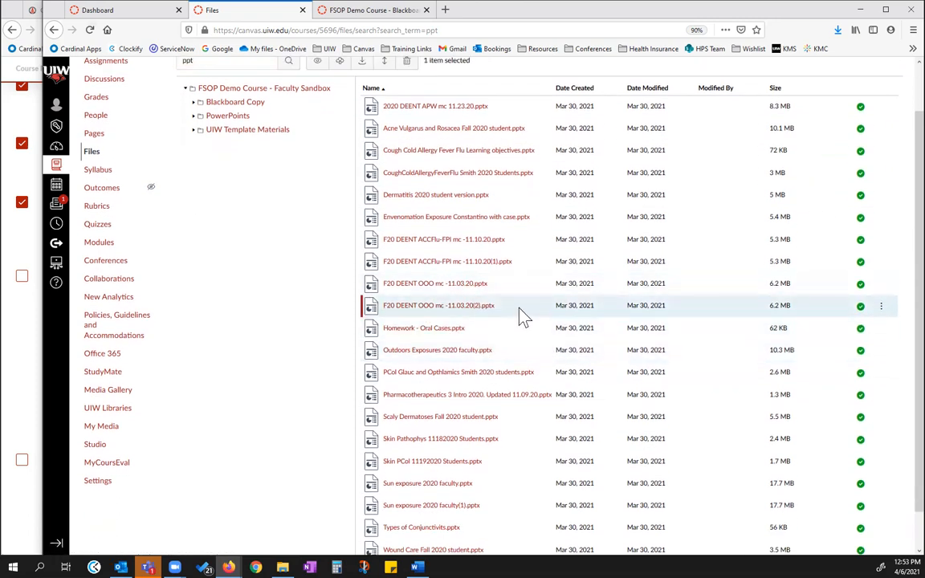
scroll(497, 168, "up", 2)
left_click(407, 115)
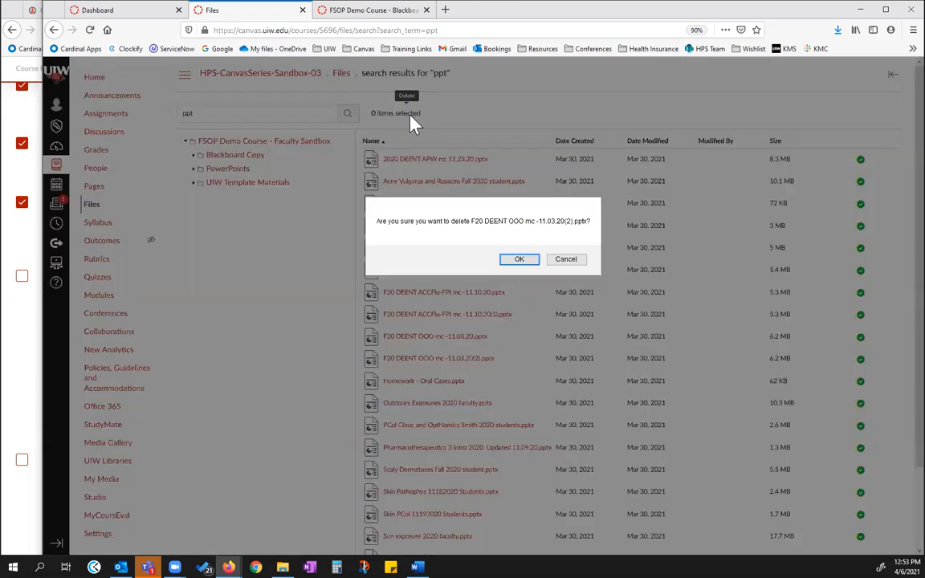
left_click(526, 261)
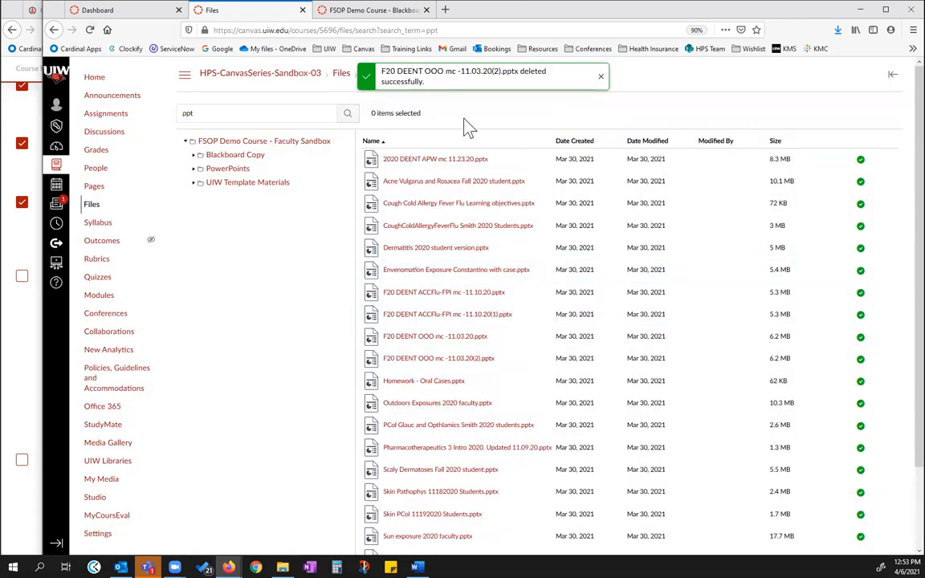
left_click(90, 30)
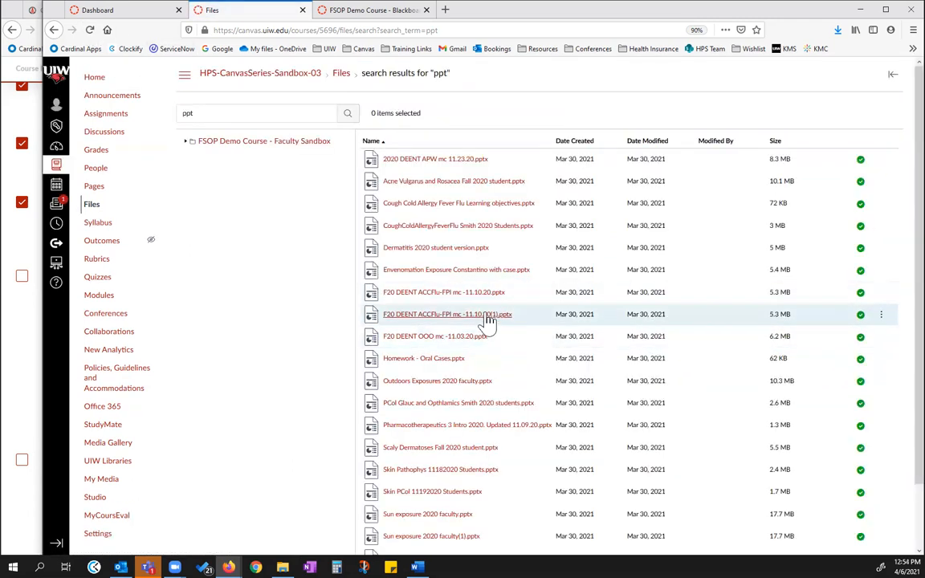
Review the ppt search results and compare them with the checklist's instructions for organizing and renaming course files
scroll(488, 320, "down", 2)
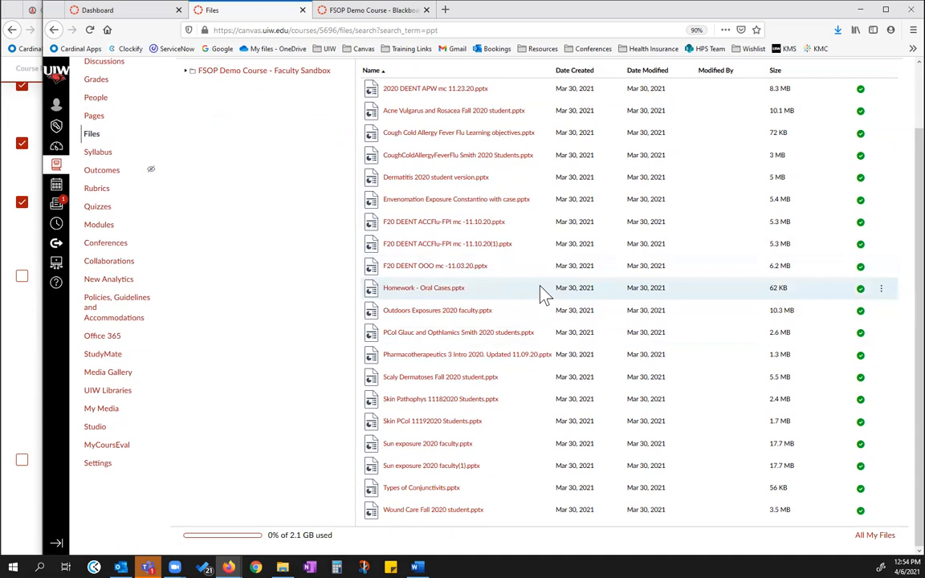
scroll(544, 293, "up", 2)
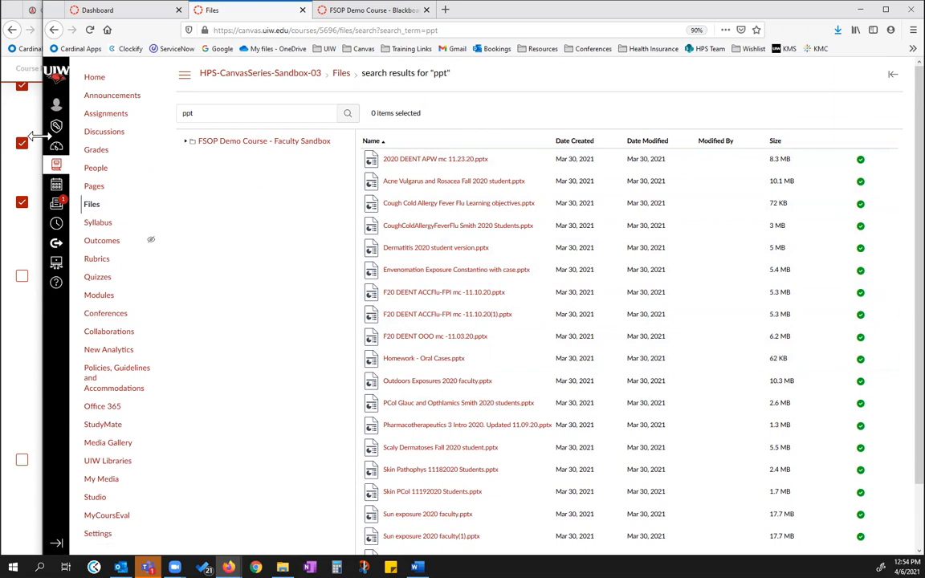
left_click_drag(32, 137, 301, 256)
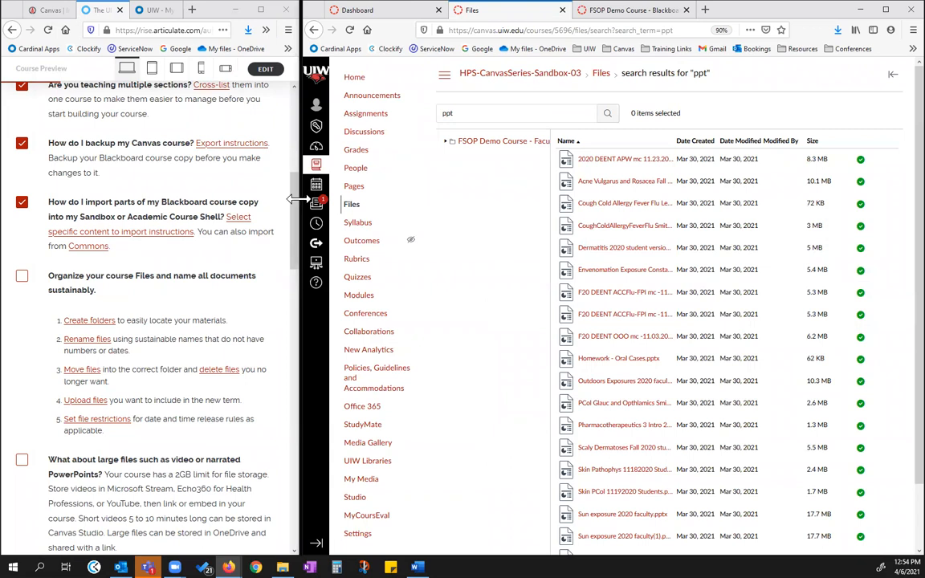
left_click_drag(297, 198, 115, 207)
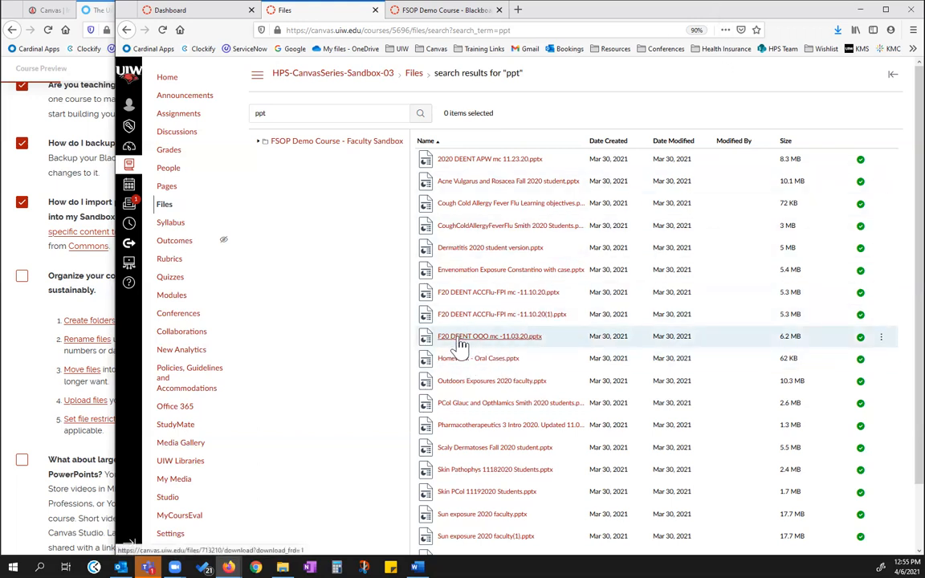
Download F20 DEENT OOO mc -11.03.20.pptx from the search results and save it to the computer
left_click(520, 343)
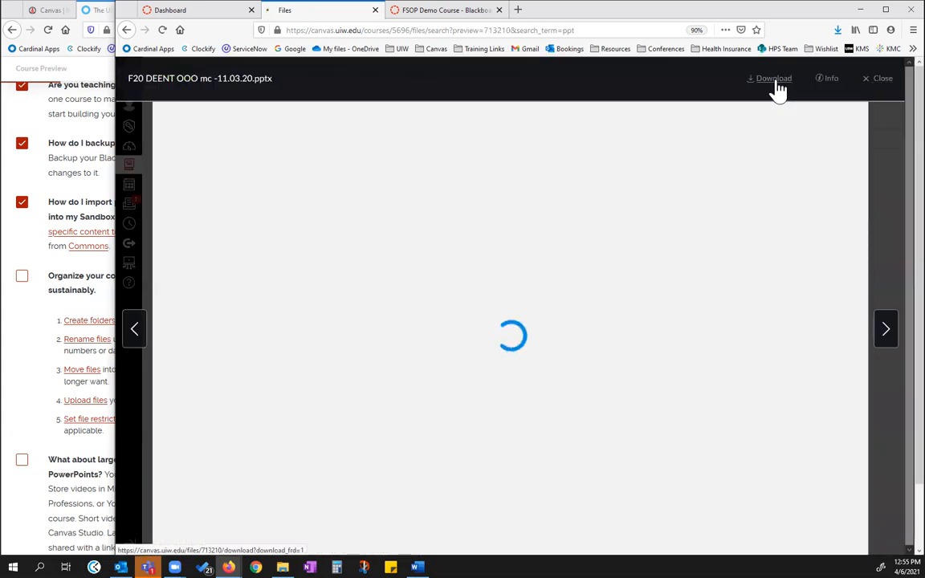
left_click(773, 81)
left_click(298, 239)
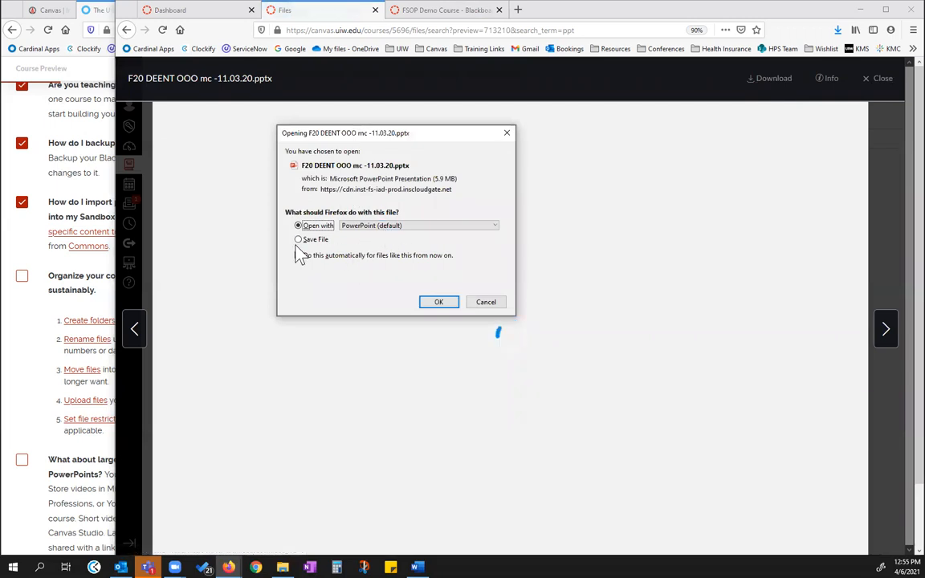
left_click(436, 303)
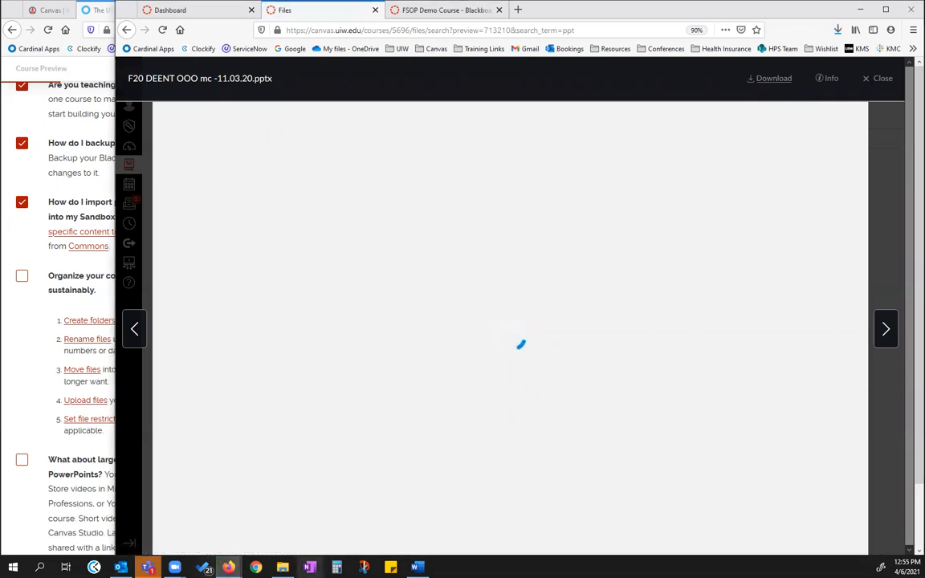
Rename the downloaded presentation in the Downloads folder as F20 DEENT OOO mc and close its Canvas preview
left_click(283, 566)
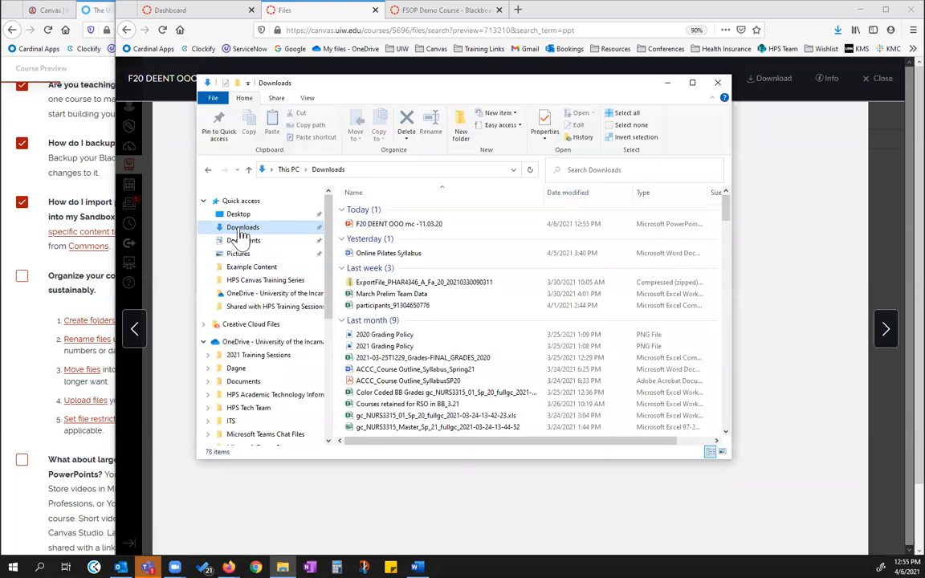
double_click(404, 223)
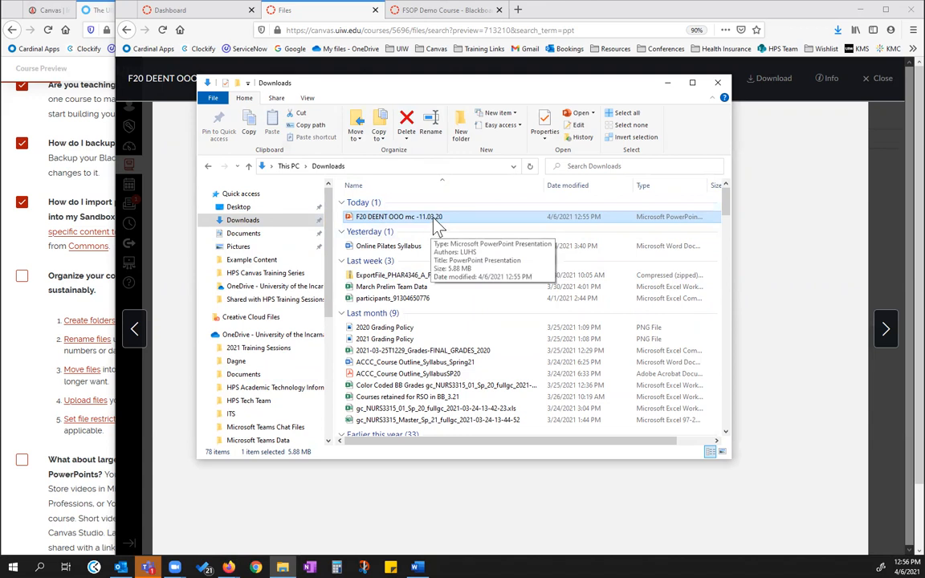
left_click(433, 215)
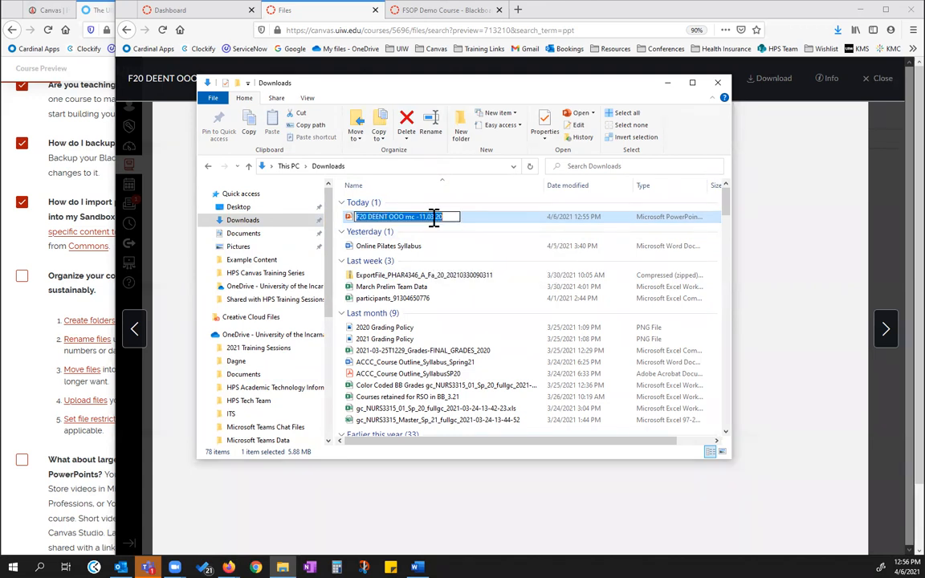
left_click(447, 217)
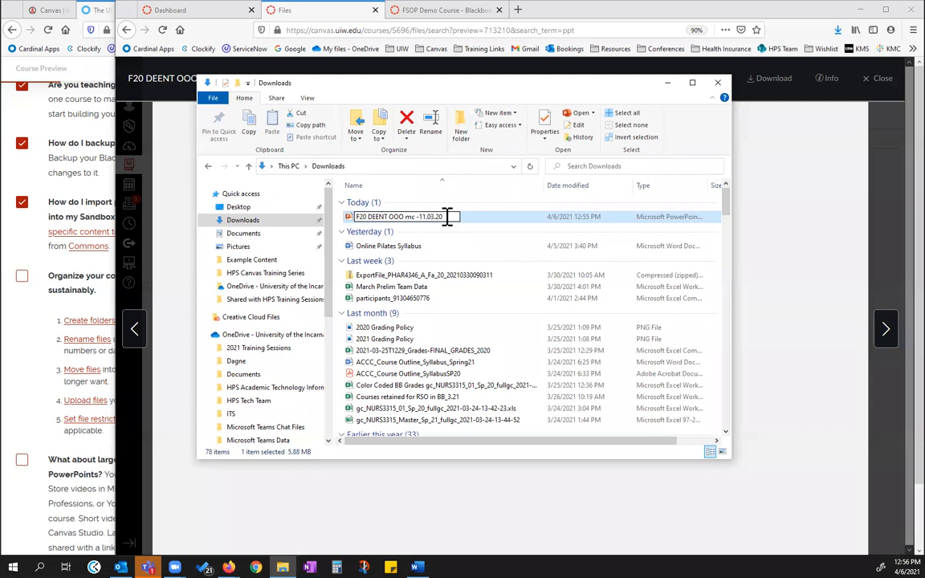
type("1")
left_click(434, 218)
left_click_drag(450, 215, 417, 215)
key("BackSpace")
key("Return")
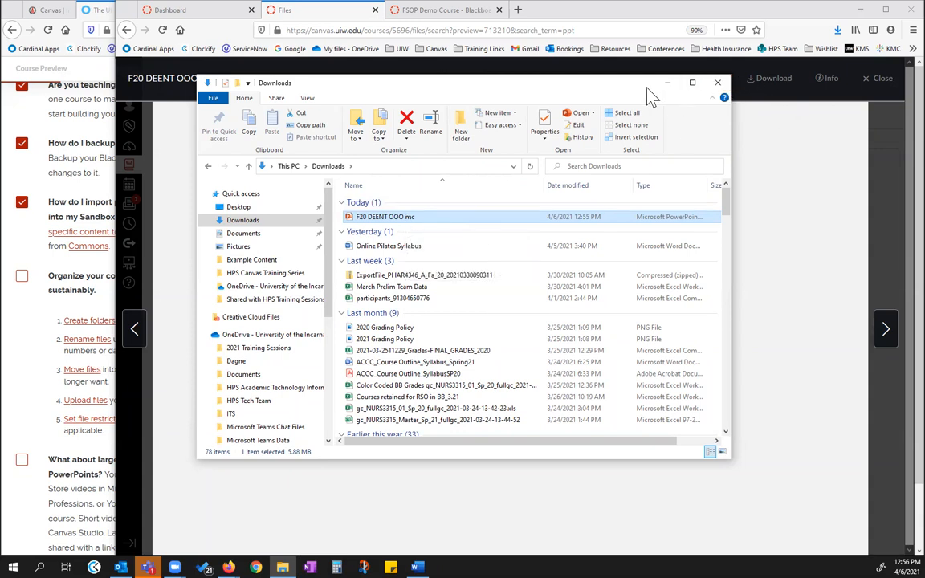
left_click(877, 80)
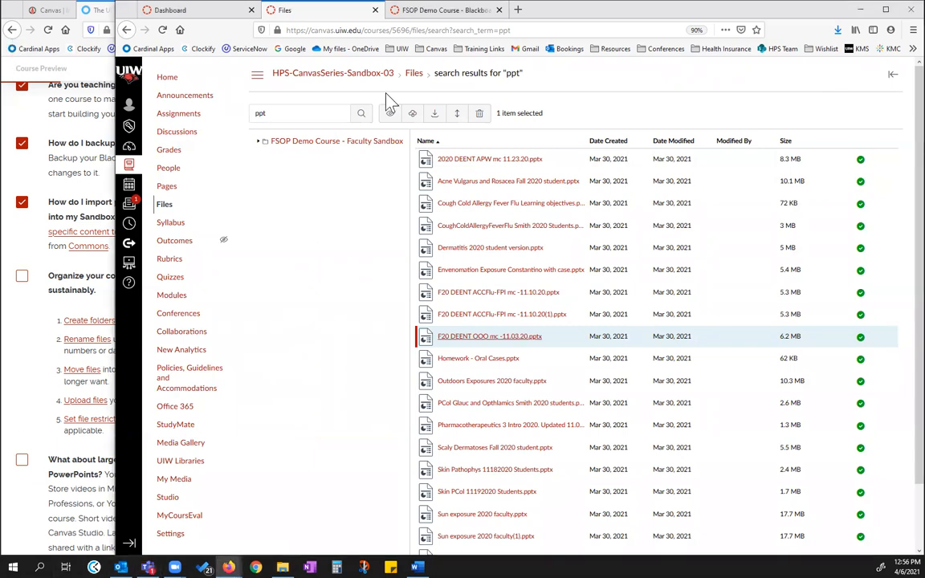
Try to add F20 DEENT OOO mc from the Downloads folder directly onto the Canvas search results page
left_click(283, 566)
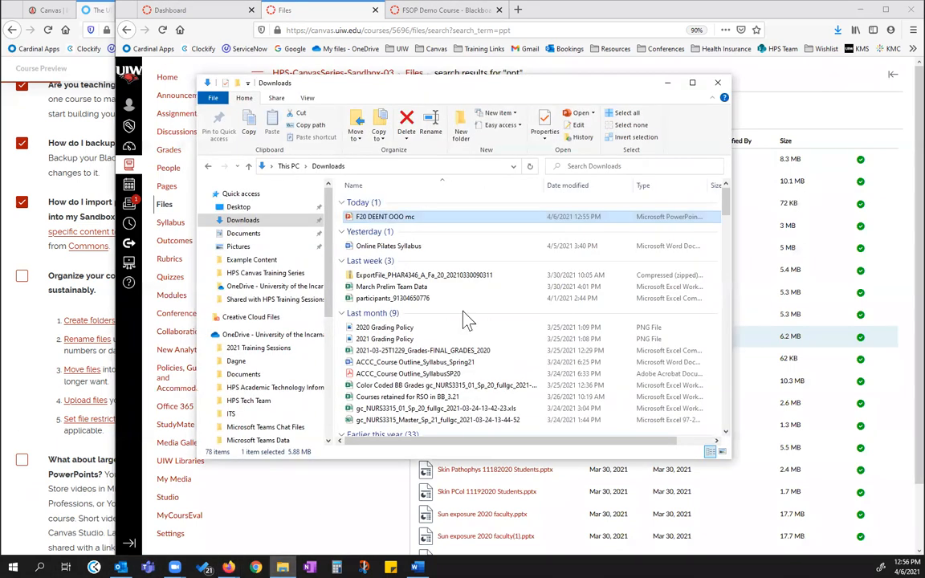
left_click_drag(510, 83, 251, 115)
left_click_drag(153, 217, 638, 249)
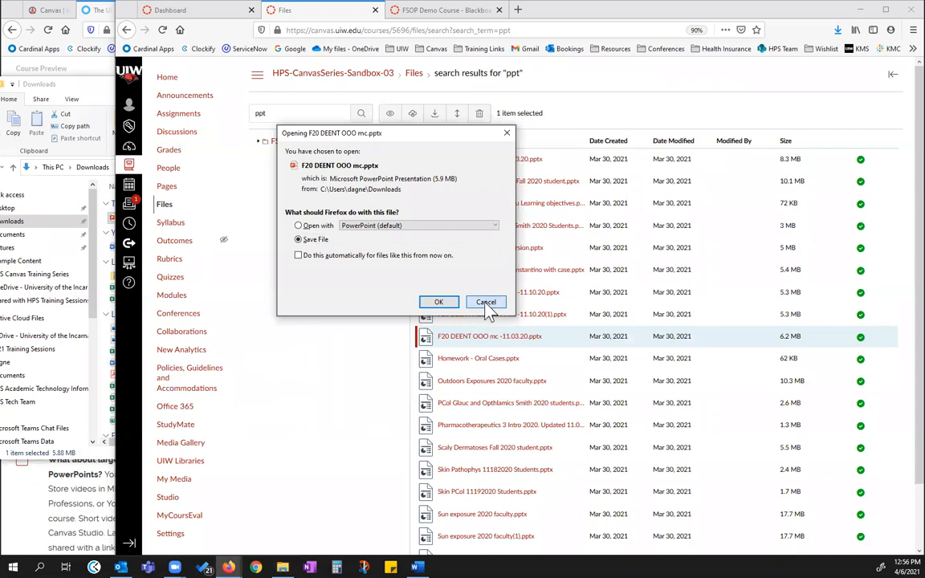
left_click(486, 303)
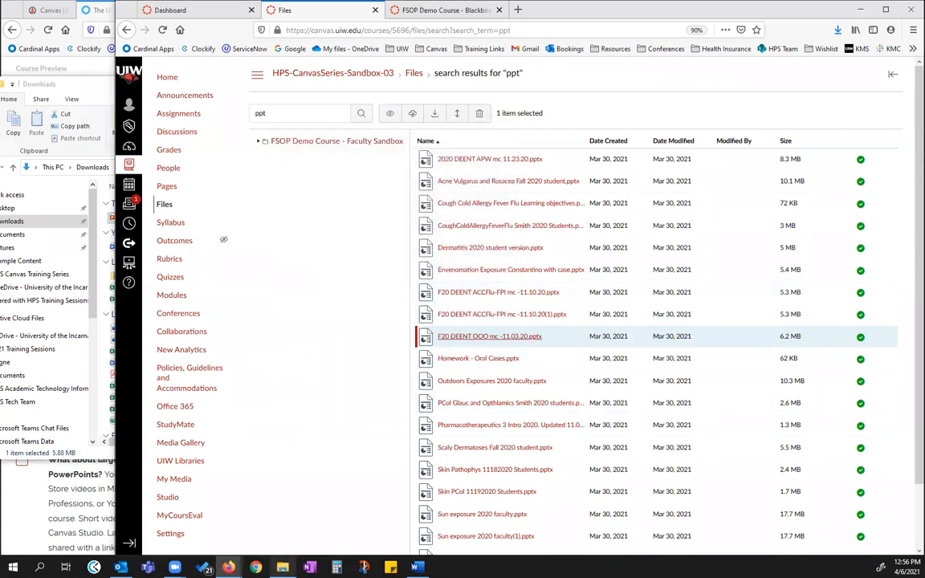
left_click(283, 567)
left_click_drag(253, 227, 714, 204)
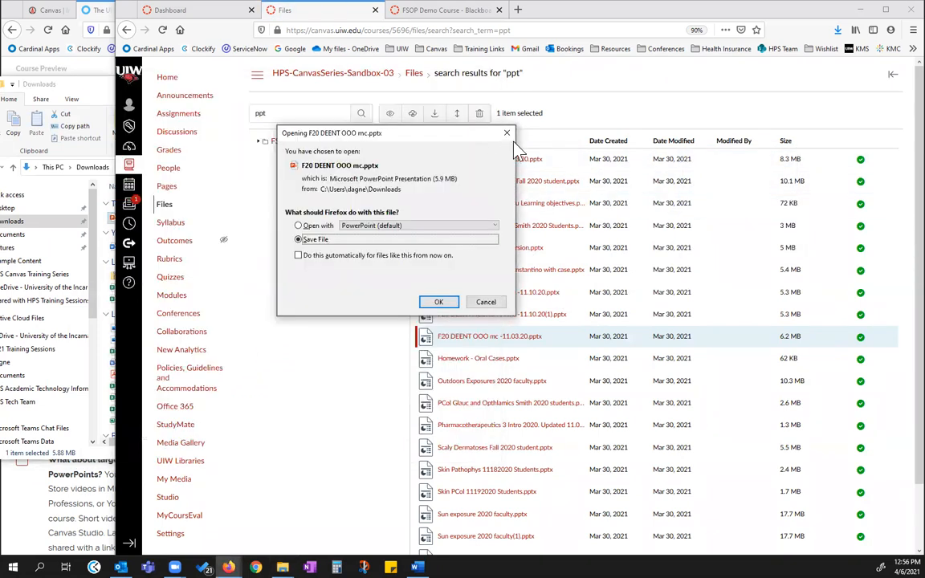
left_click(486, 301)
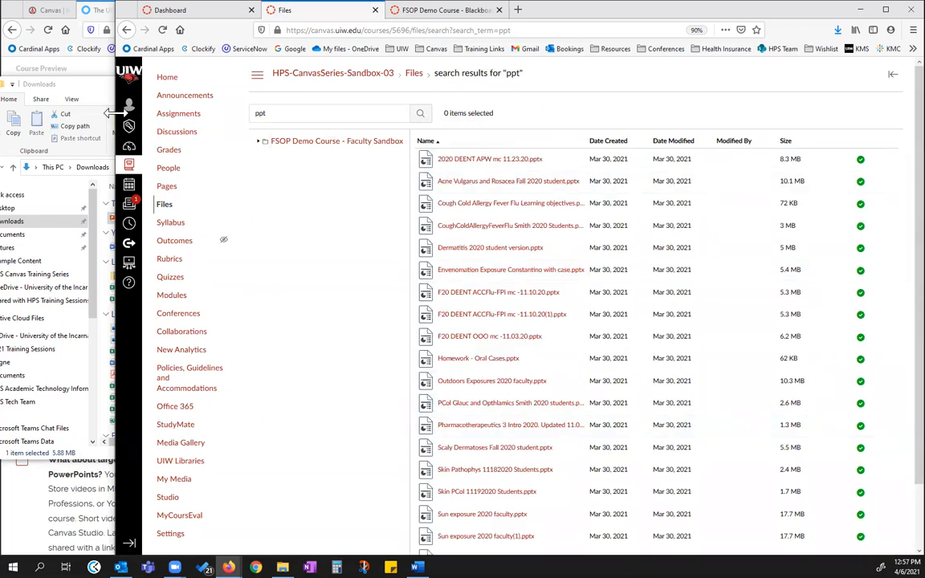
Narrow the Canvas window and check the contents of the PowerPoints folder in the course files
left_click_drag(113, 112, 167, 113)
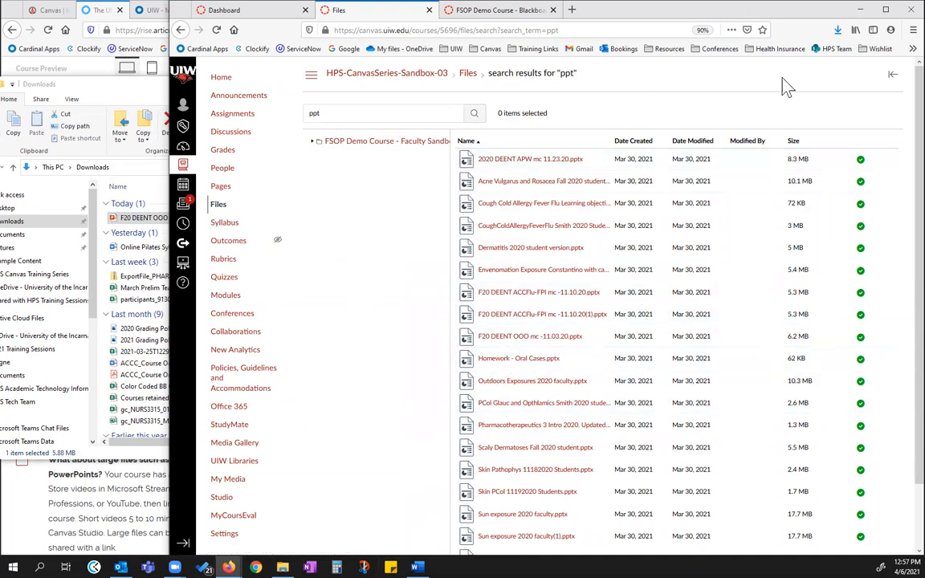
scroll(815, 217, "down", 2)
scroll(812, 225, "up", 2)
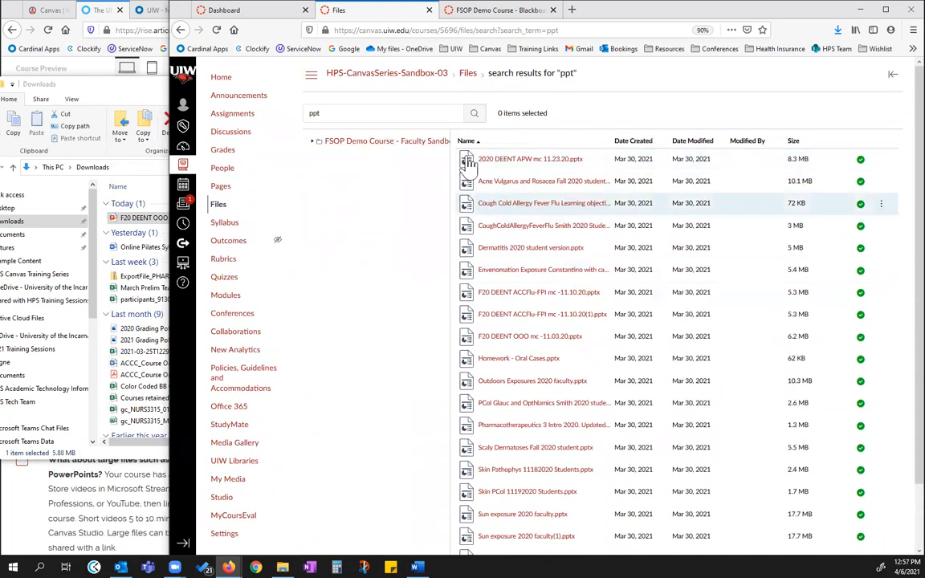
left_click(468, 74)
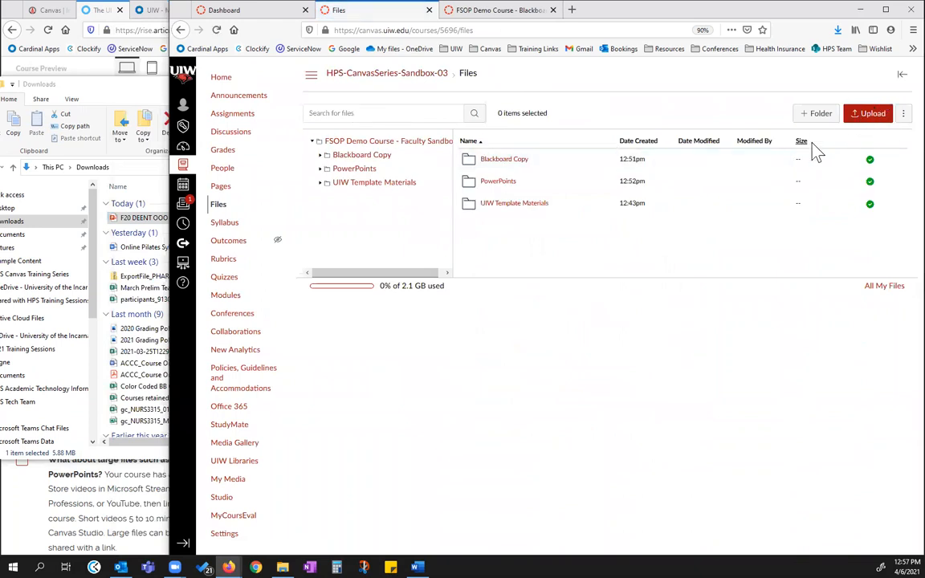
left_click(506, 182)
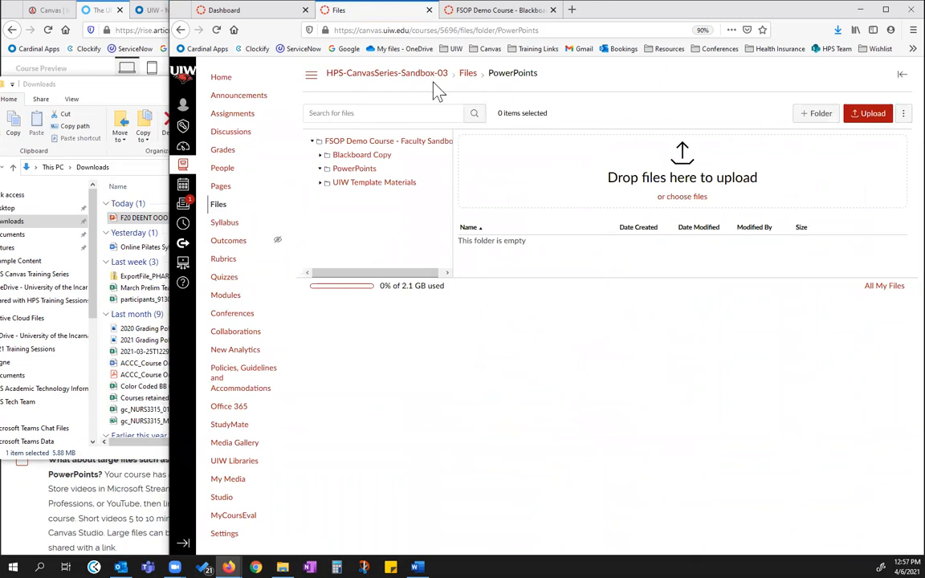
Search the top-level course files for ppt and move all the resulting files into the PowerPoints folder
left_click(468, 76)
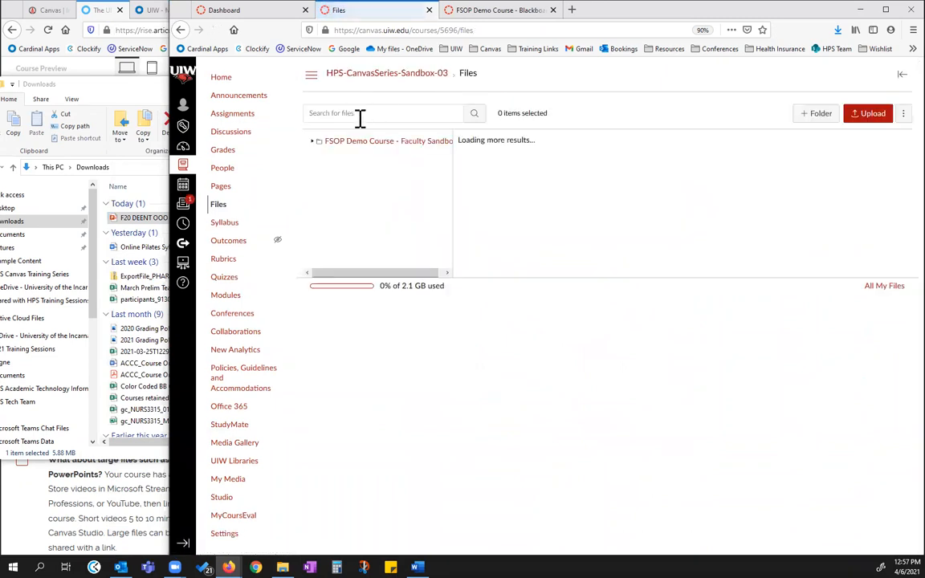
left_click(360, 114)
type("ppt")
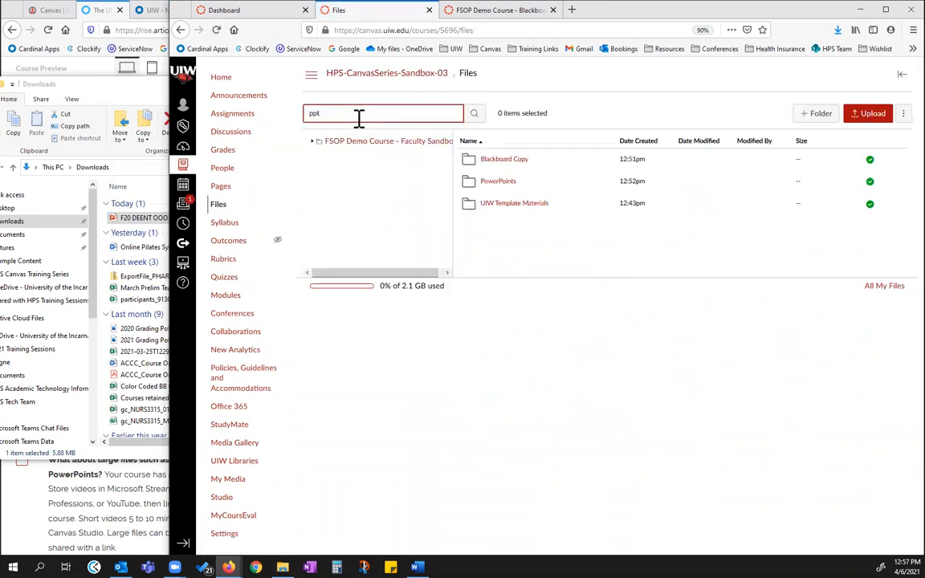
key("Return")
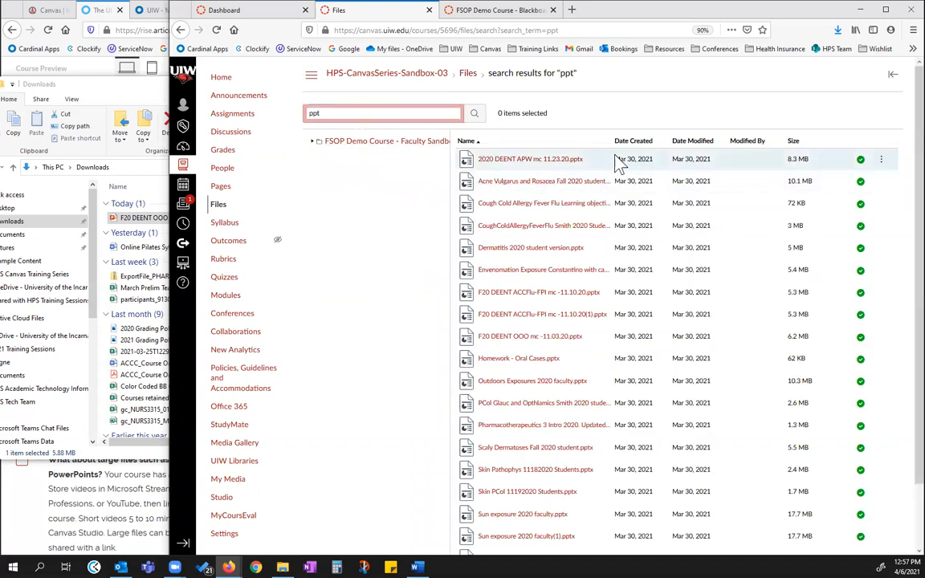
left_click(618, 163)
key("ctrl+a")
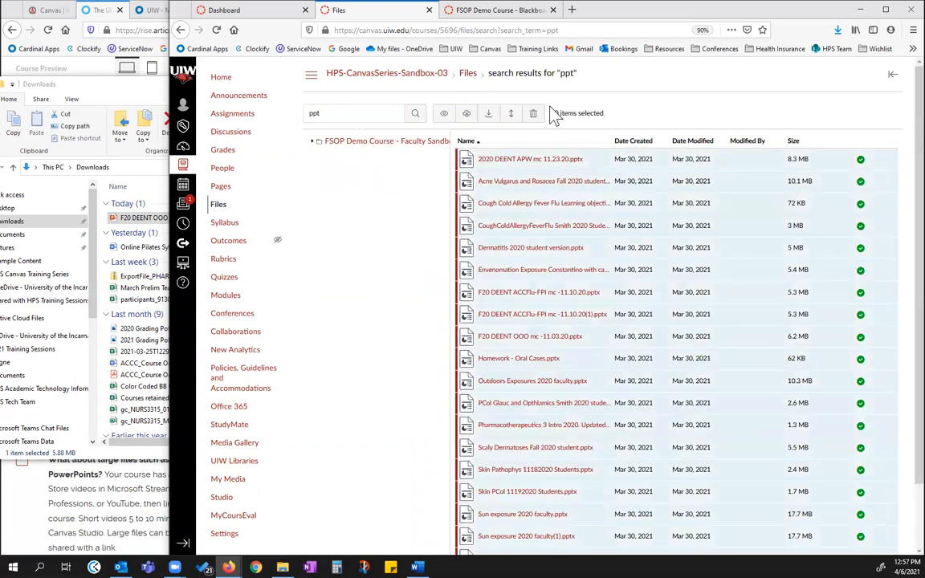
left_click(511, 114)
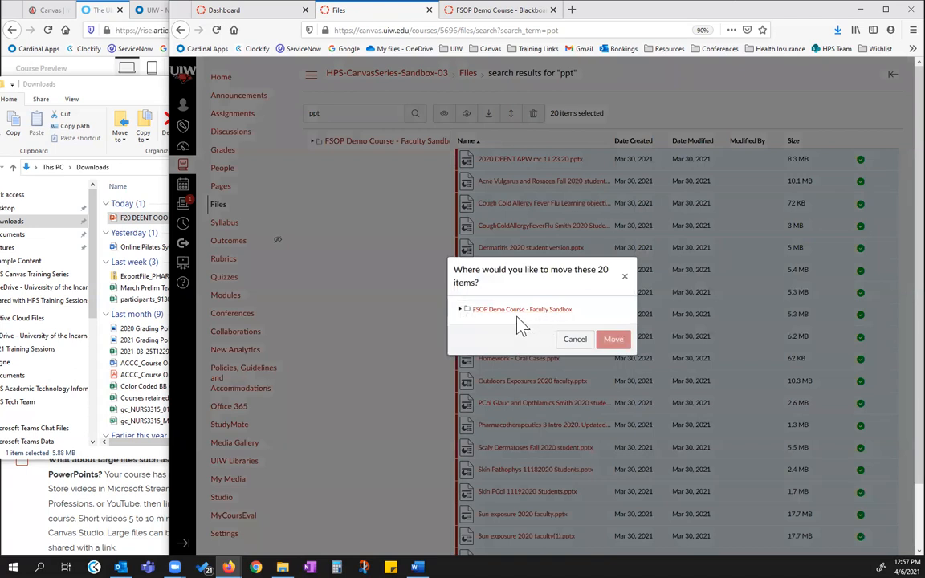
left_click(466, 310)
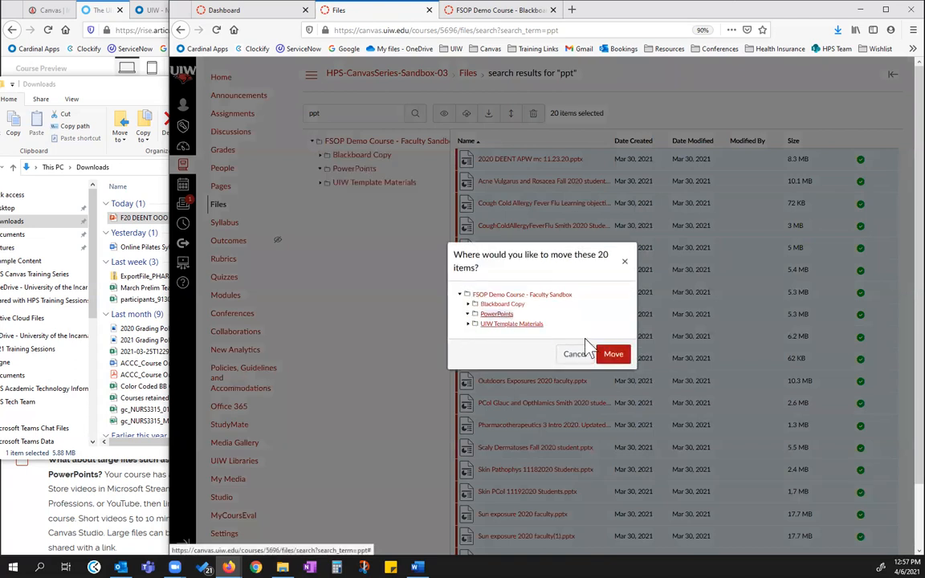
left_click(614, 354)
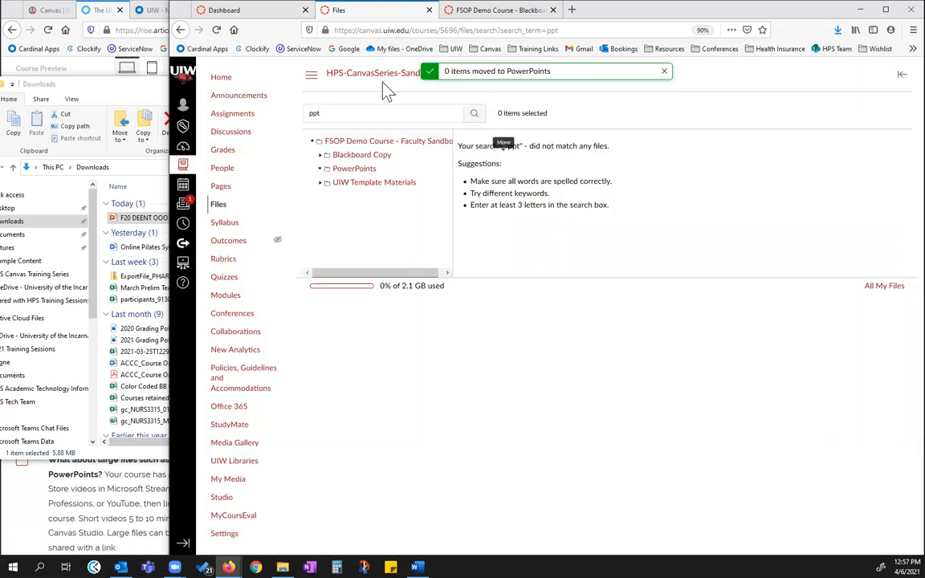
Upload the renamed F20 DEENT OOO mc presentation from Downloads into the course's PowerPoints folder
left_click(354, 169)
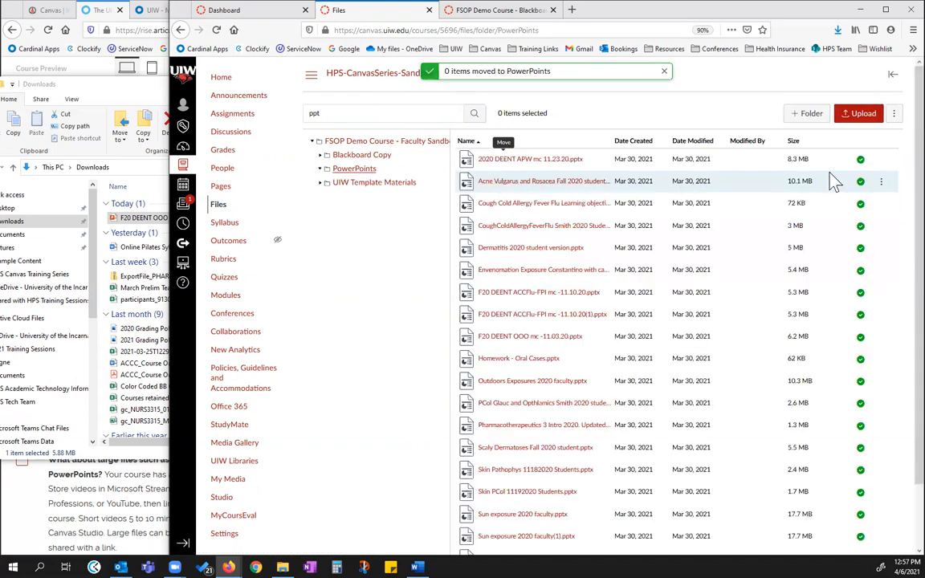
left_click(860, 119)
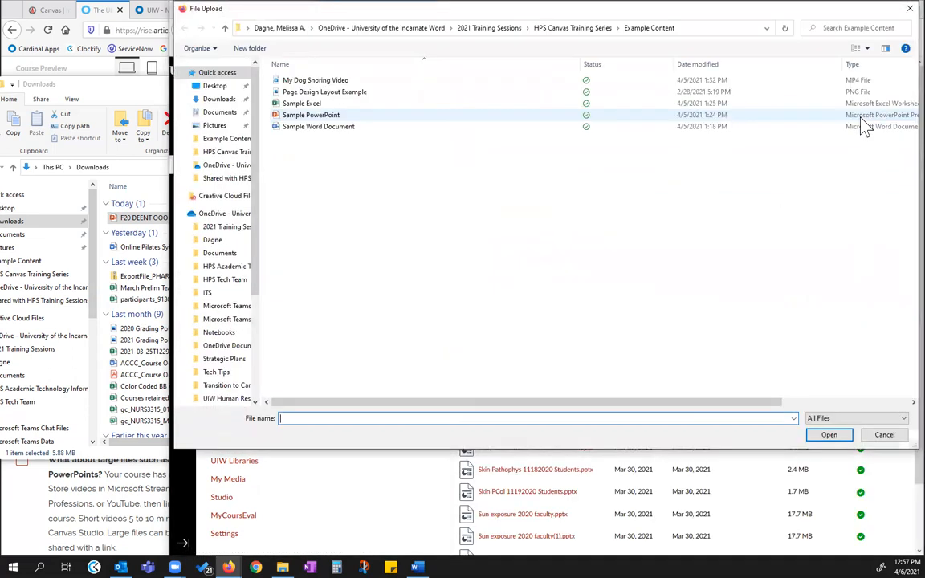
left_click(227, 98)
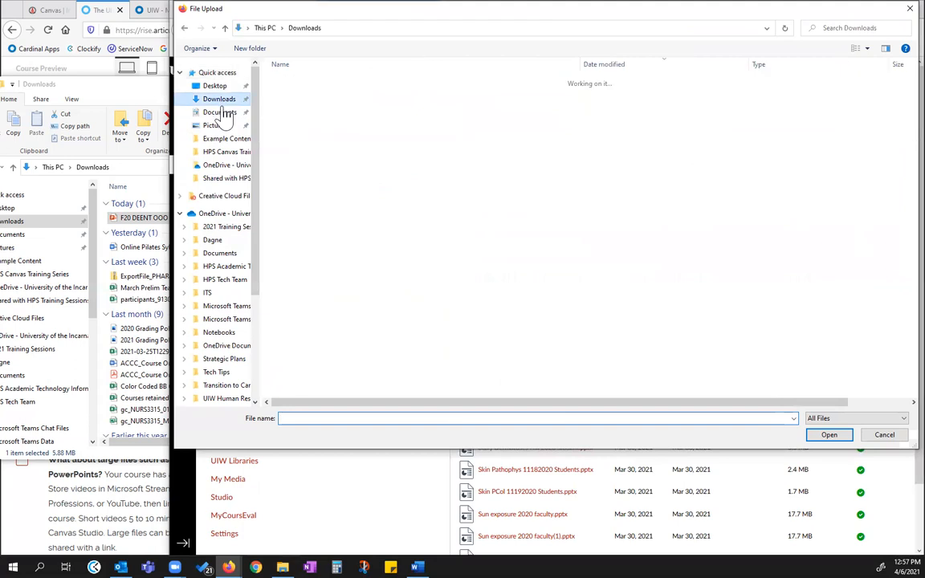
left_click(310, 96)
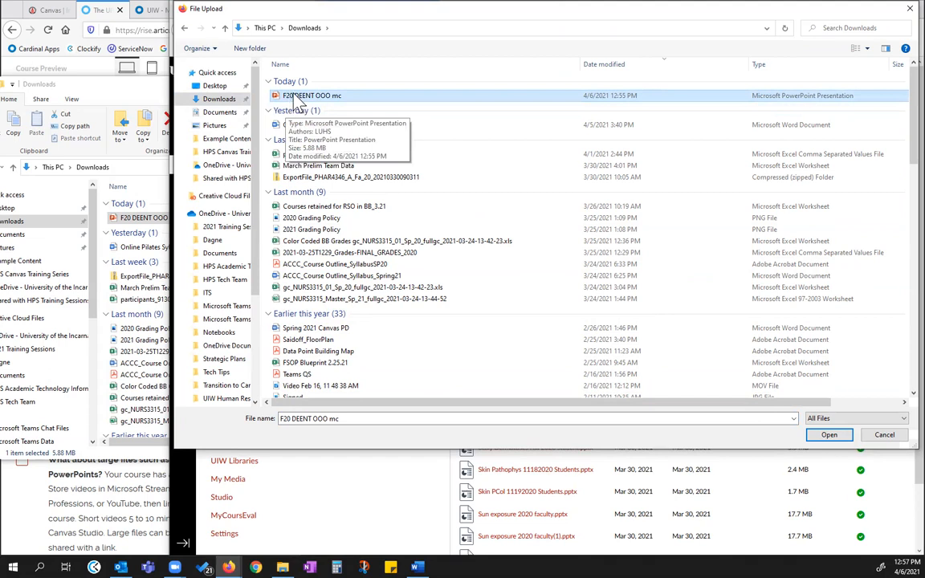
left_click(829, 434)
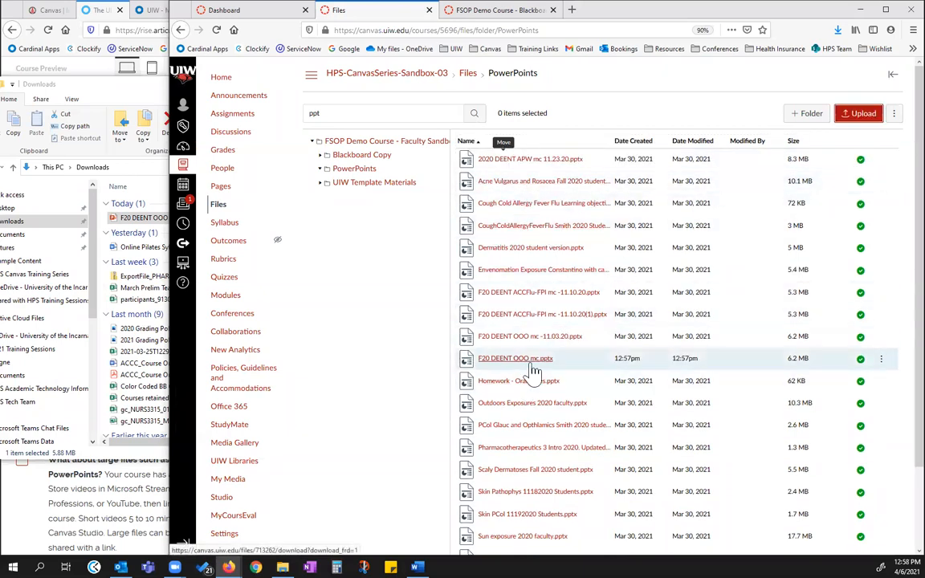
Upload F20 DEENT OOO mc from Downloads to the PowerPoints folder again, replacing the existing file of the same name
left_click(863, 114)
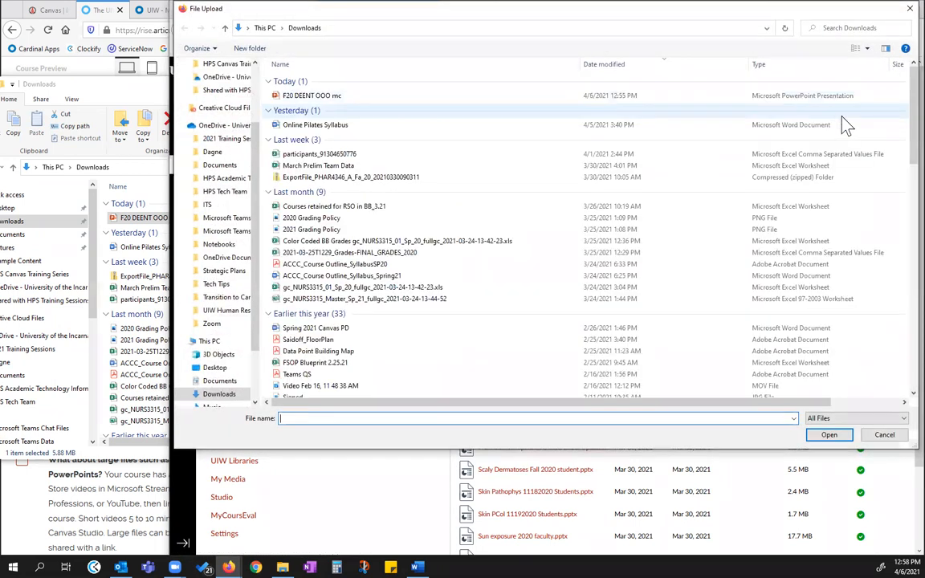
left_click(309, 95)
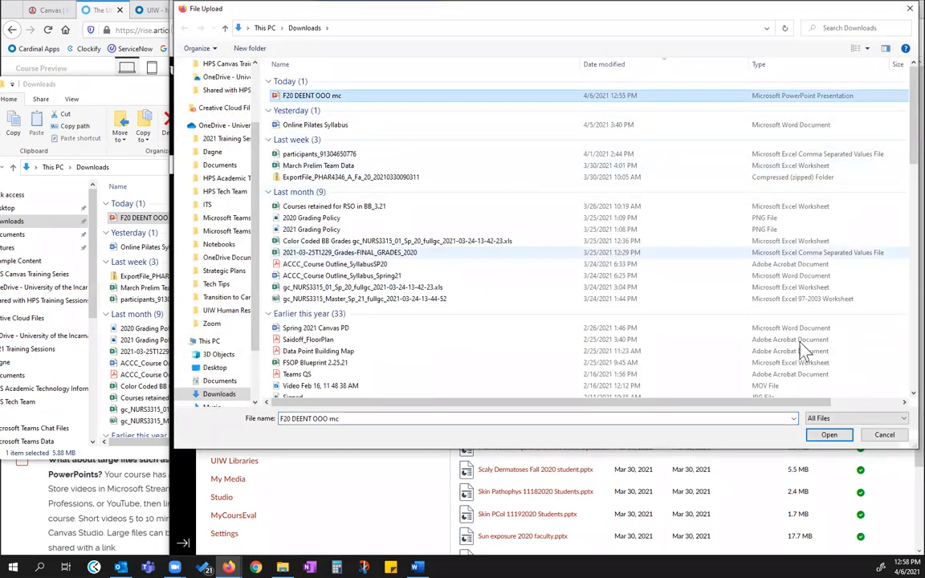
left_click(827, 435)
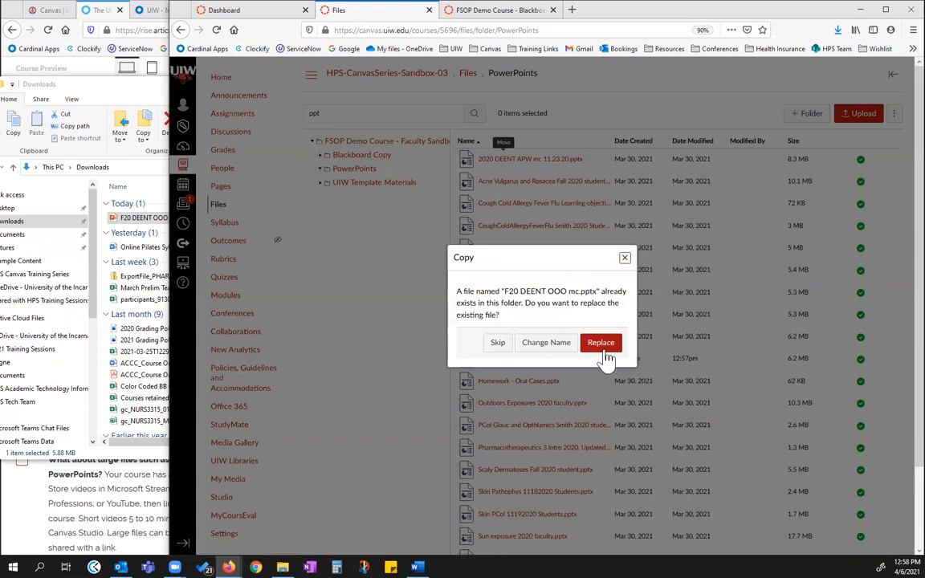
left_click(600, 343)
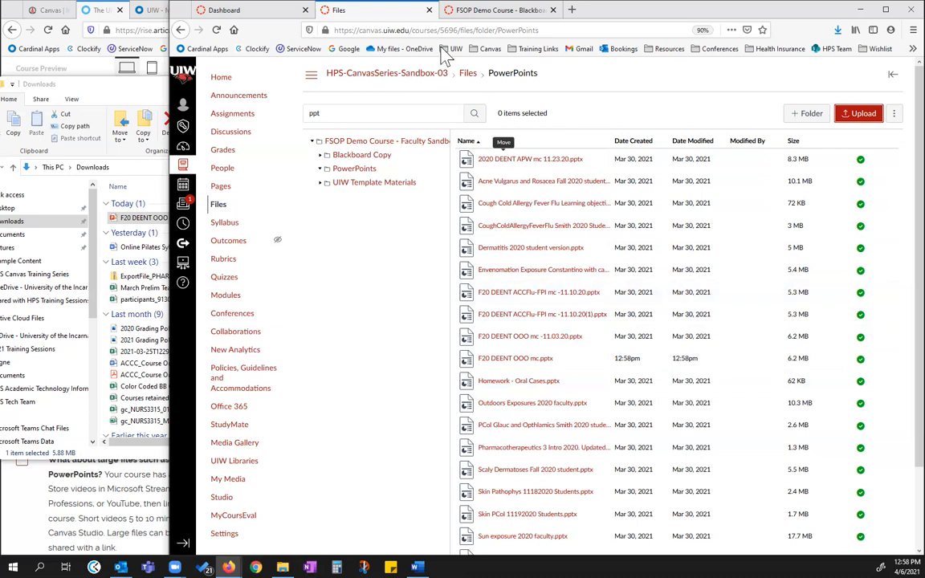
Return to the top-level course files and search for .doc
left_click(469, 75)
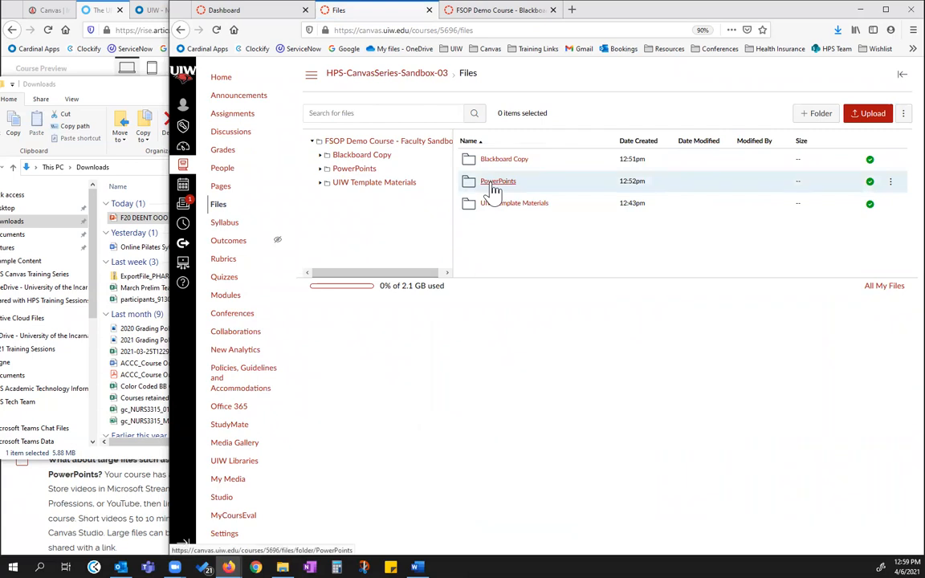
left_click(401, 113)
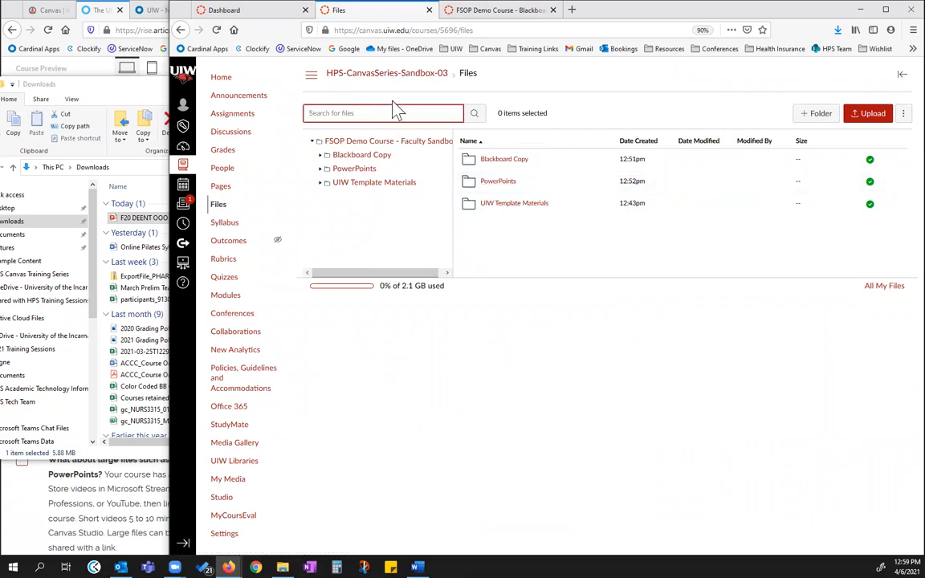
type(".doc")
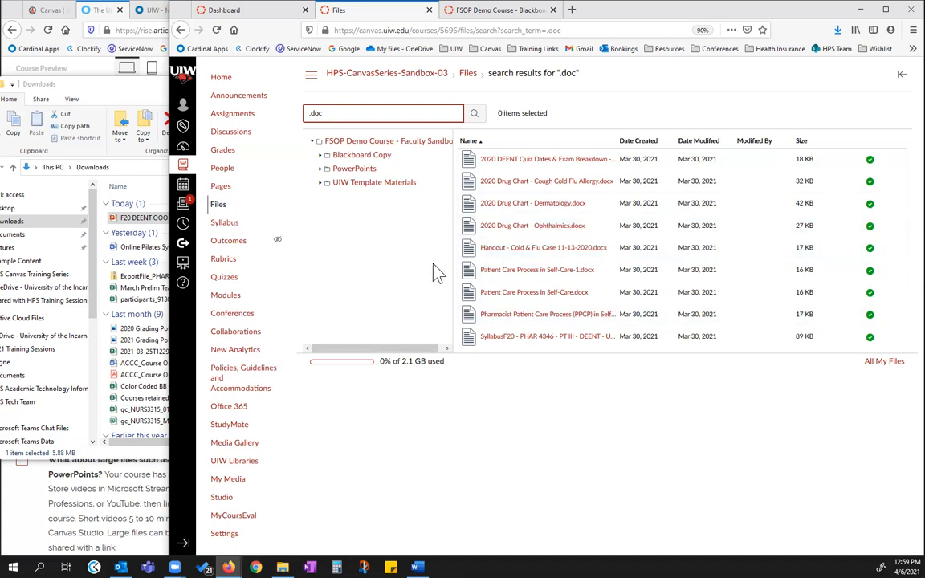
Schedule student availability for the 2020 DEENT Quiz Dates & Exam Breakdown document from Apr 9, 2021 at 1:00pm, without applying it
left_click(870, 163)
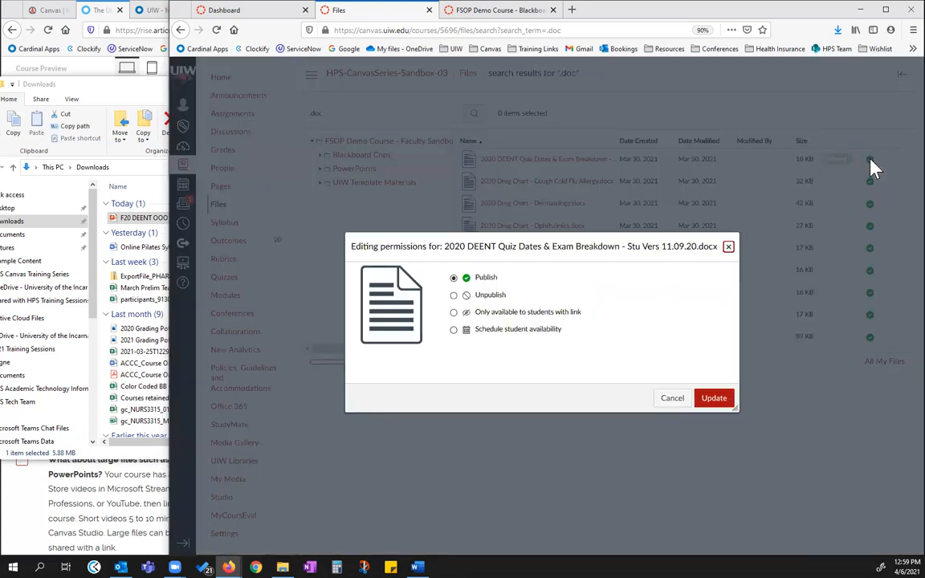
left_click(454, 330)
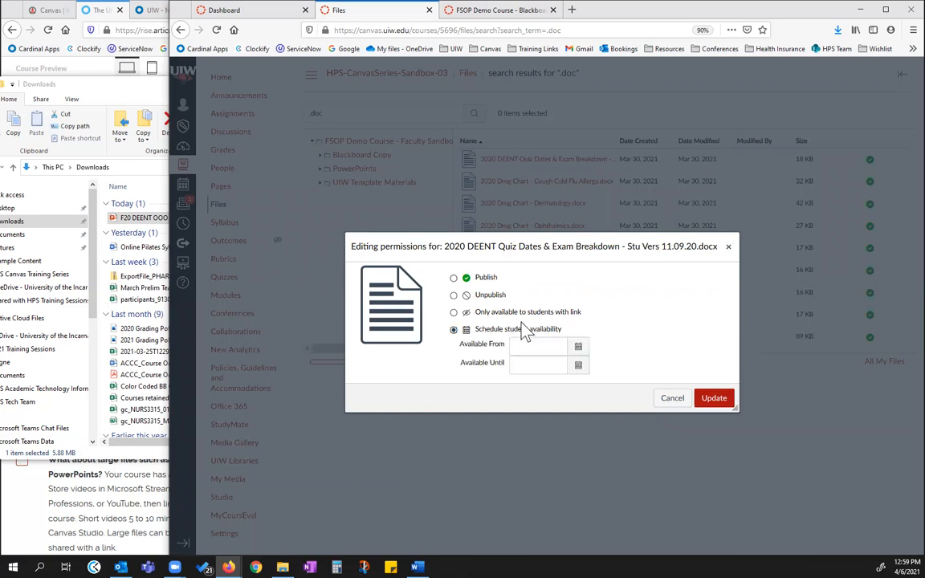
left_click(578, 346)
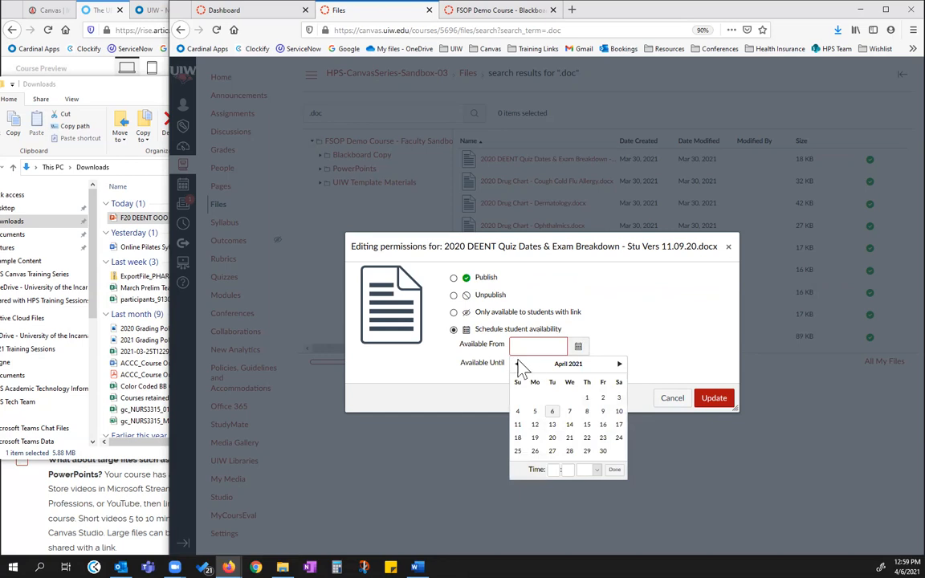
left_click(602, 411)
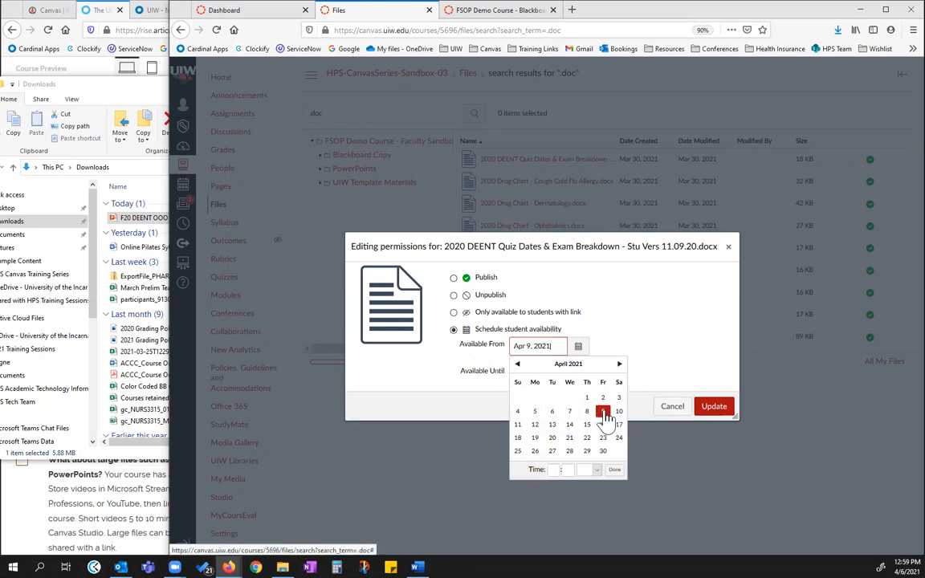
left_click(551, 469)
type("1")
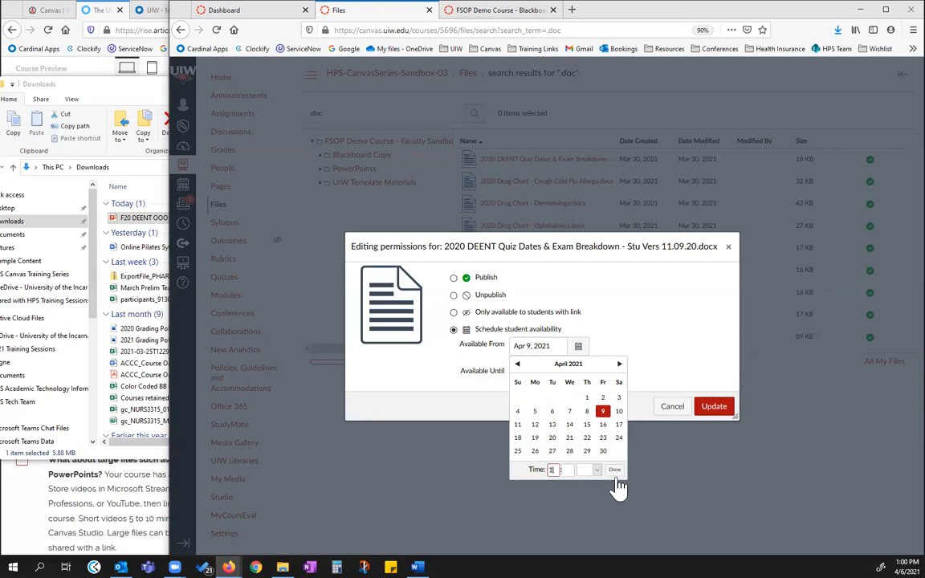
left_click(592, 470)
left_click(586, 511)
left_click(614, 469)
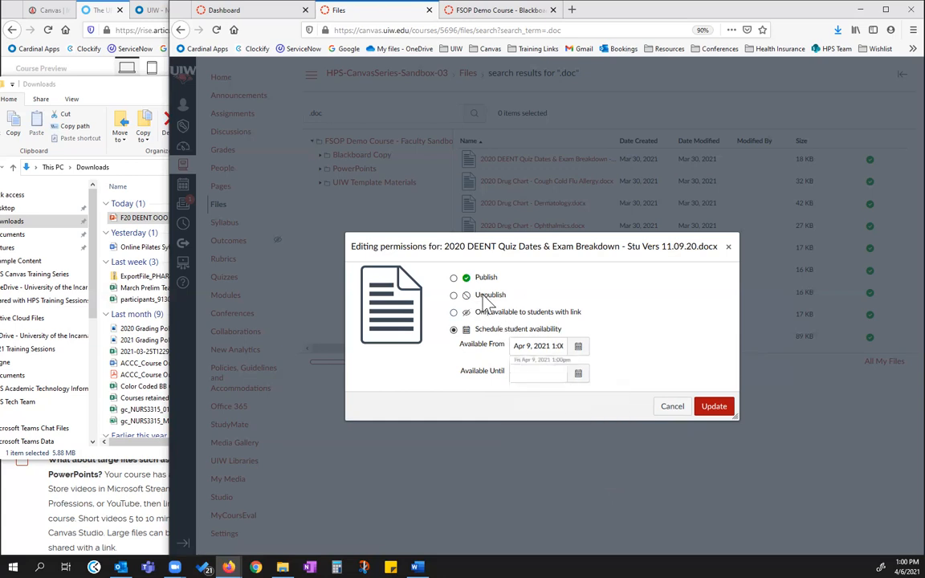
Change the permissions of the 2020 DEENT Quiz Dates & Exam Breakdown document to Unpublish and apply the update
left_click(453, 296)
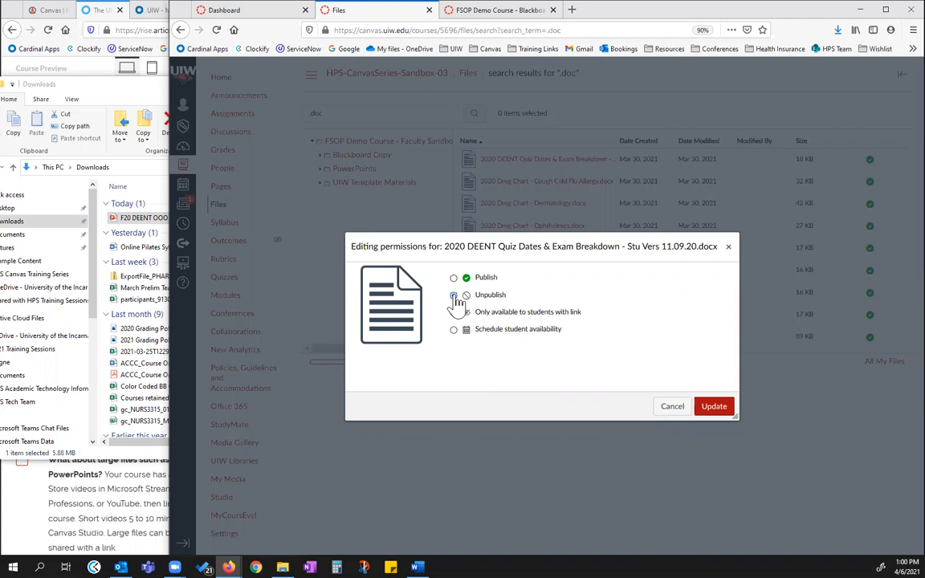
left_click(453, 296)
left_click(714, 406)
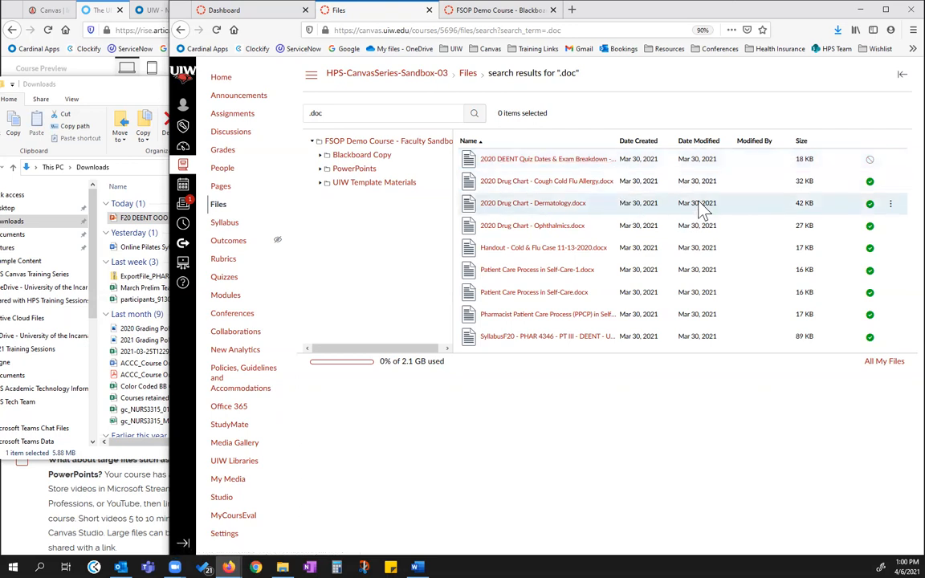
Set the 2020 DEENT Quiz Dates & Exam Breakdown document back to Publish and apply the update
left_click(869, 159)
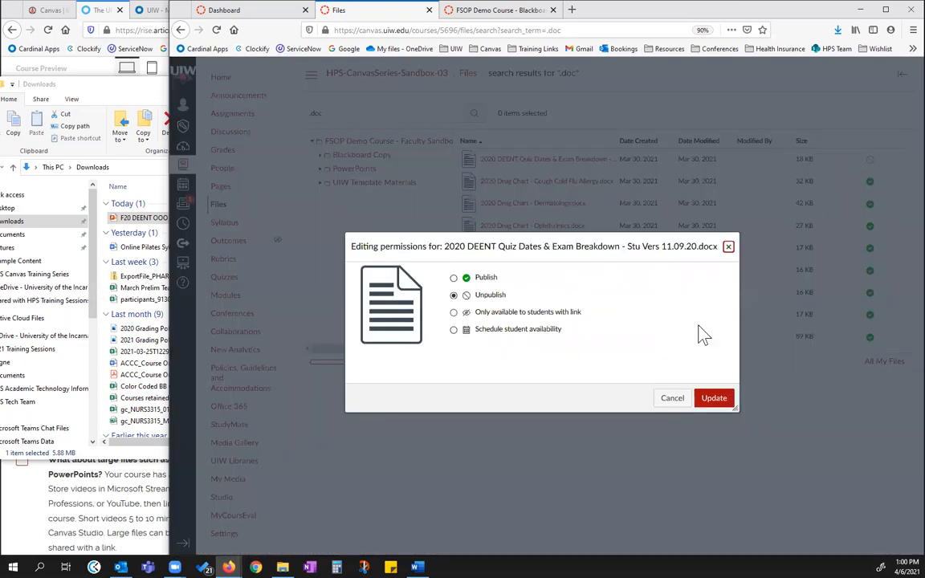
left_click(454, 277)
left_click(711, 399)
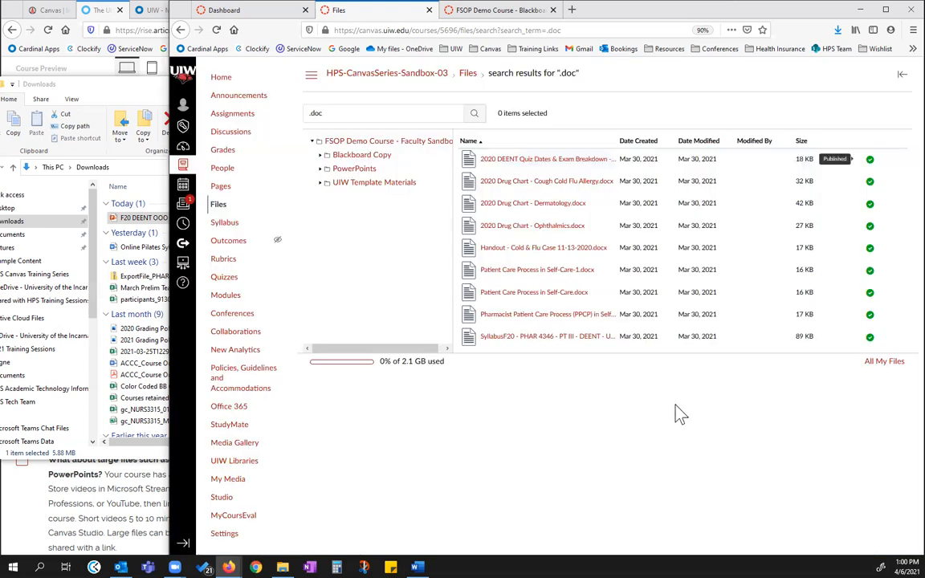
Check the additional actions offered for the 2020 DEENT Quiz Dates document, clear the search, and return to the top-level course files
left_click(889, 161)
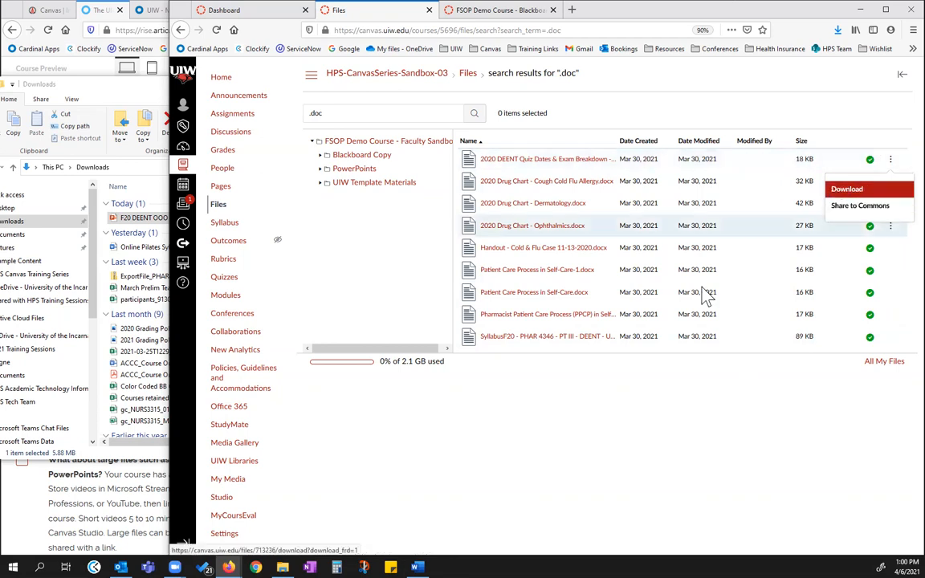
left_click(608, 84)
left_click_drag(344, 113, 295, 112)
key("BackSpace")
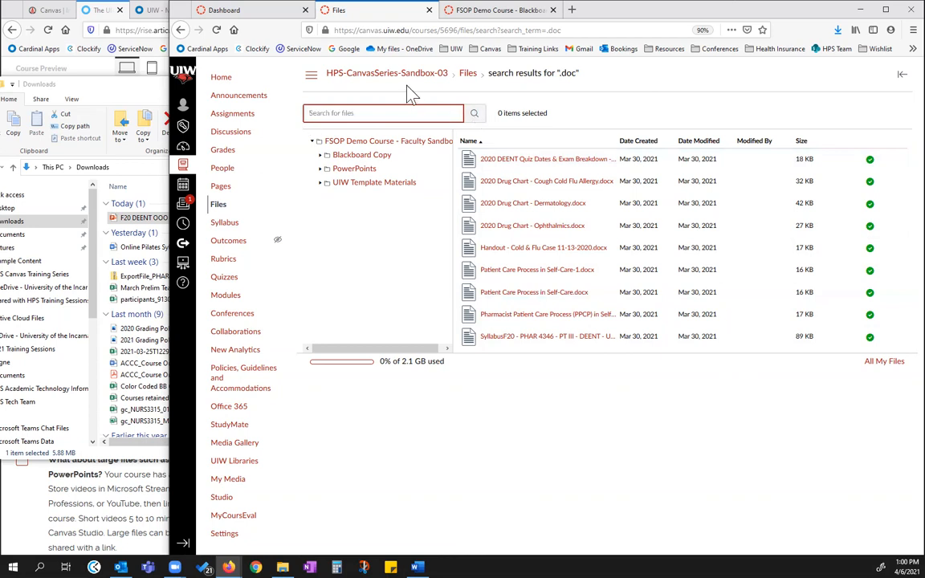
left_click(467, 76)
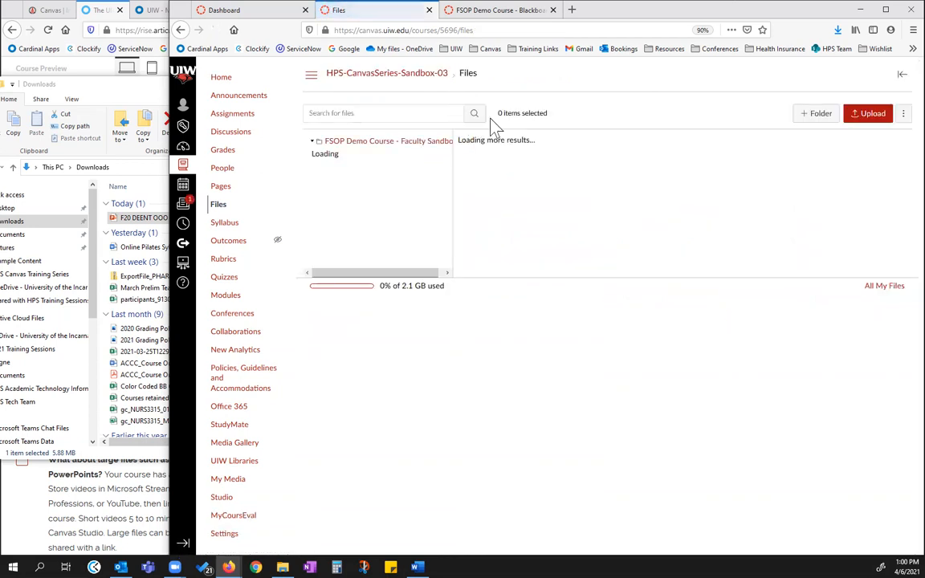
Review the access permission options for the Blackboard Copy folder and cancel without changing them
left_click(503, 158)
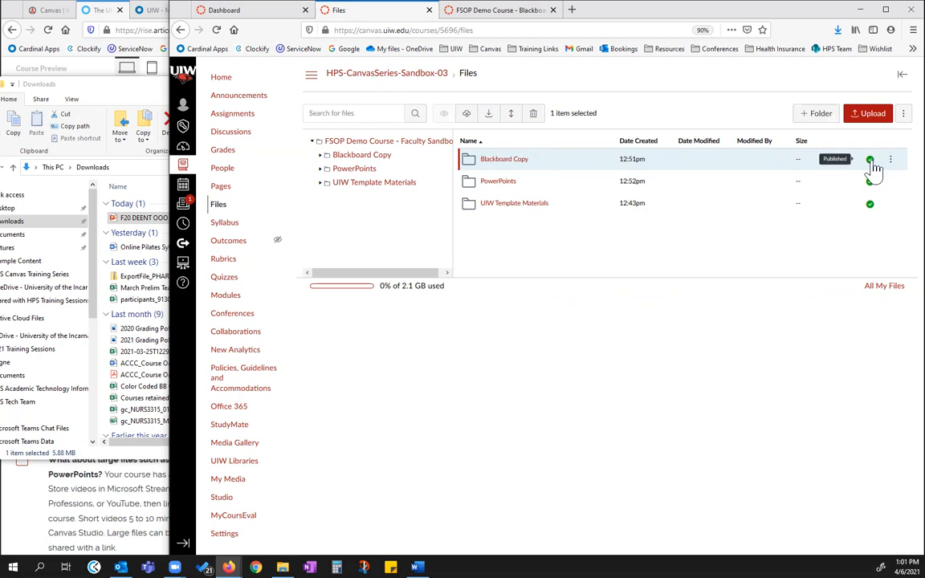
left_click(466, 114)
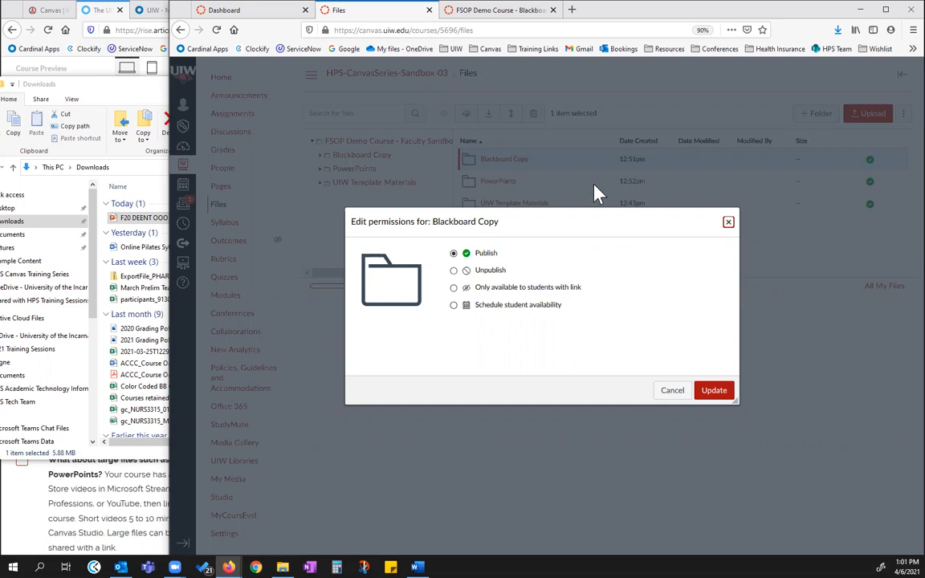
left_click(672, 390)
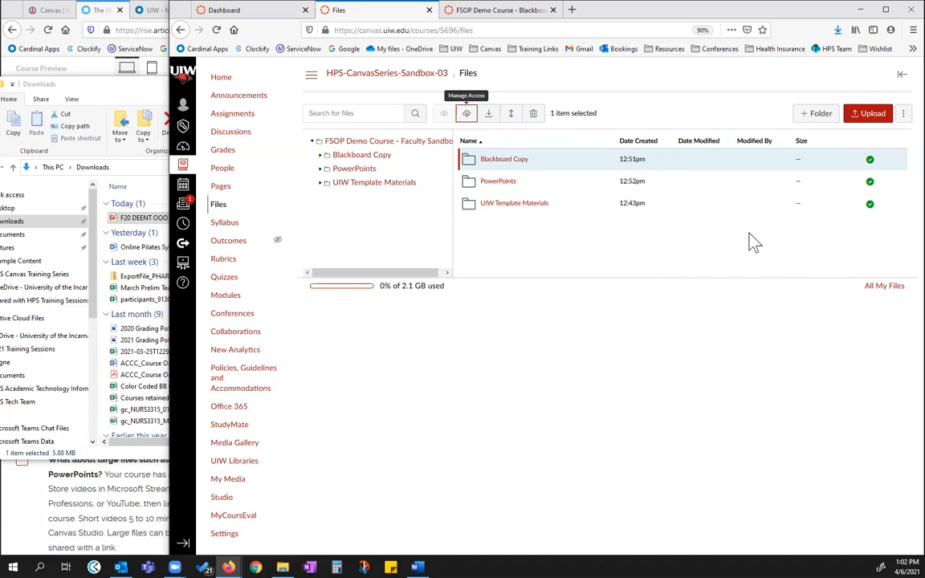
Open Canvas Commons and browse the shared modules, videos, courses and other resources available there
left_click(183, 245)
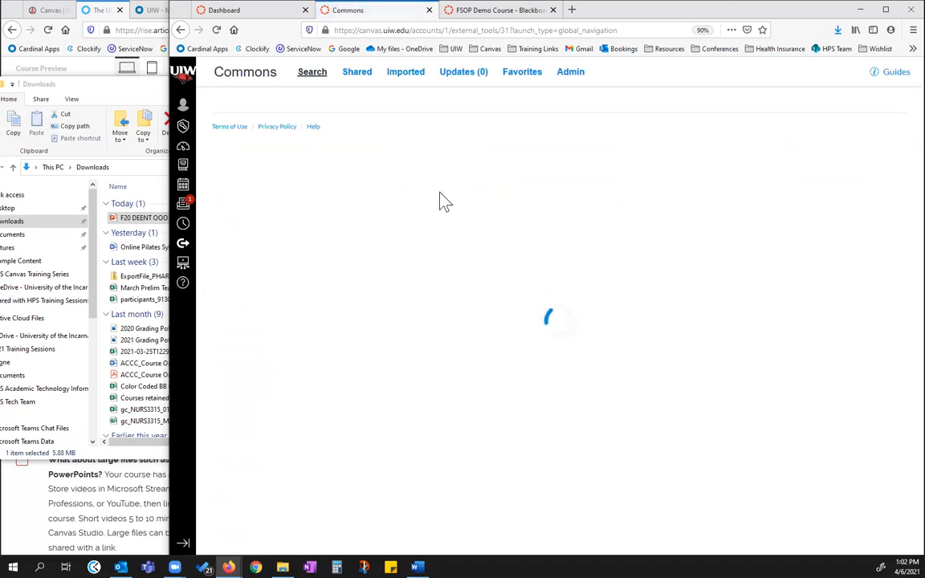
left_click(369, 164)
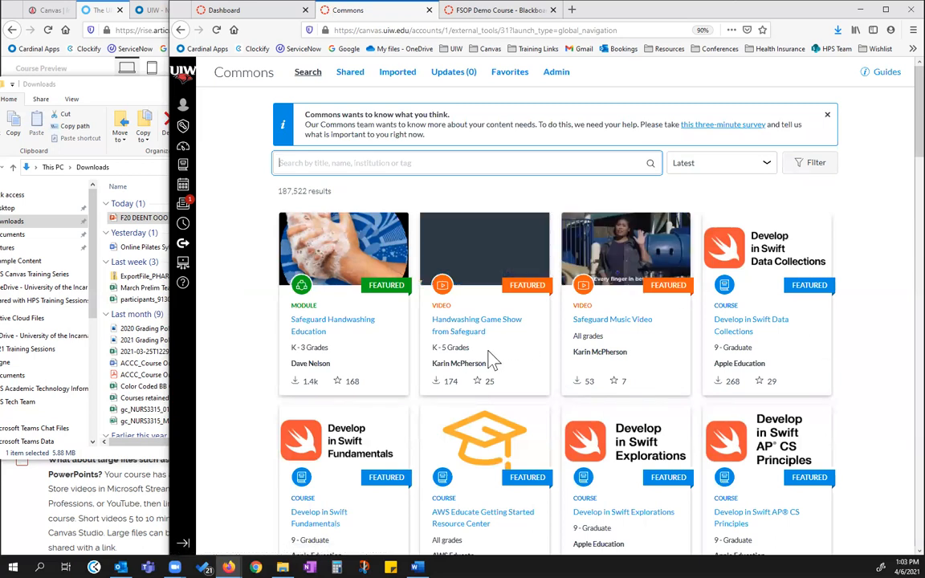
scroll(527, 317, "down", 1)
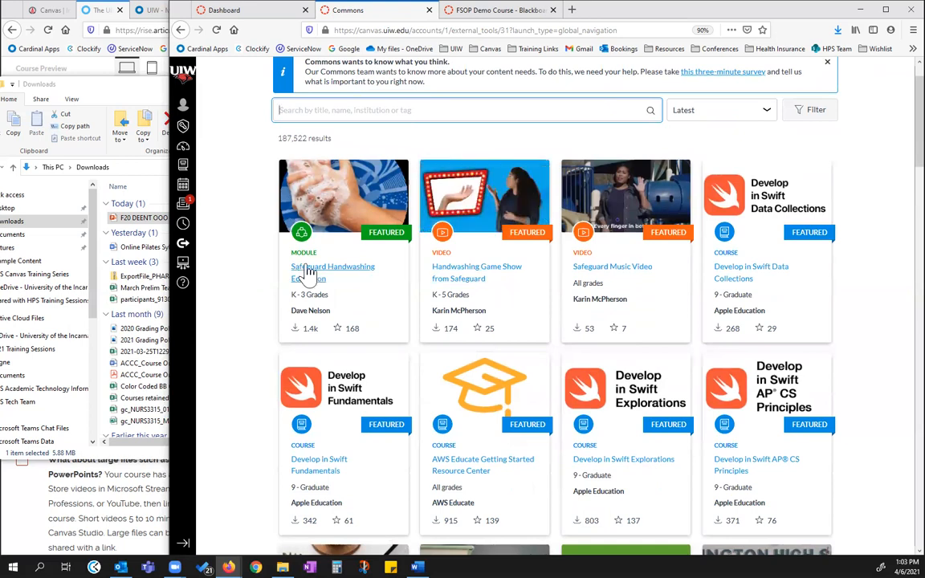
scroll(332, 398, "down", 1)
scroll(332, 398, "down", 1)
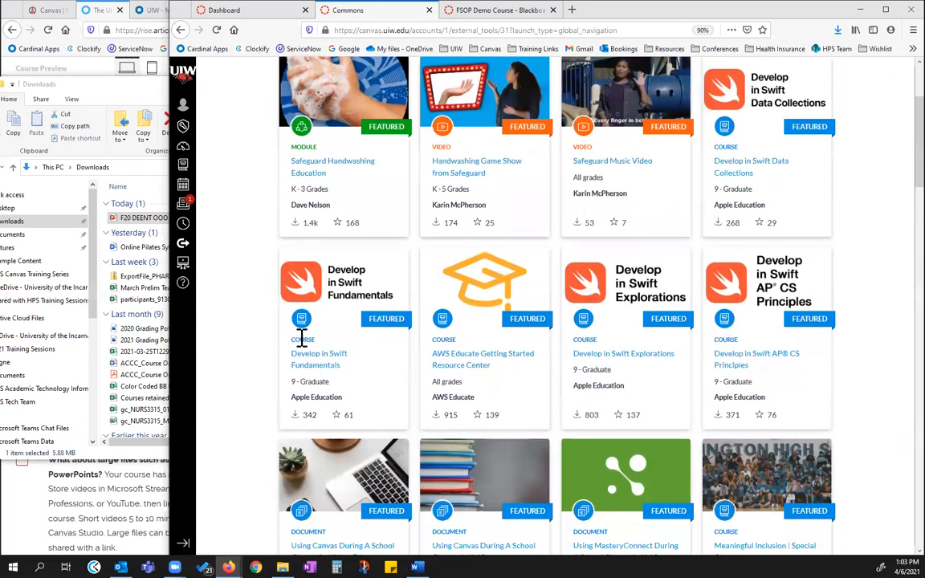
scroll(766, 327, "down", 8)
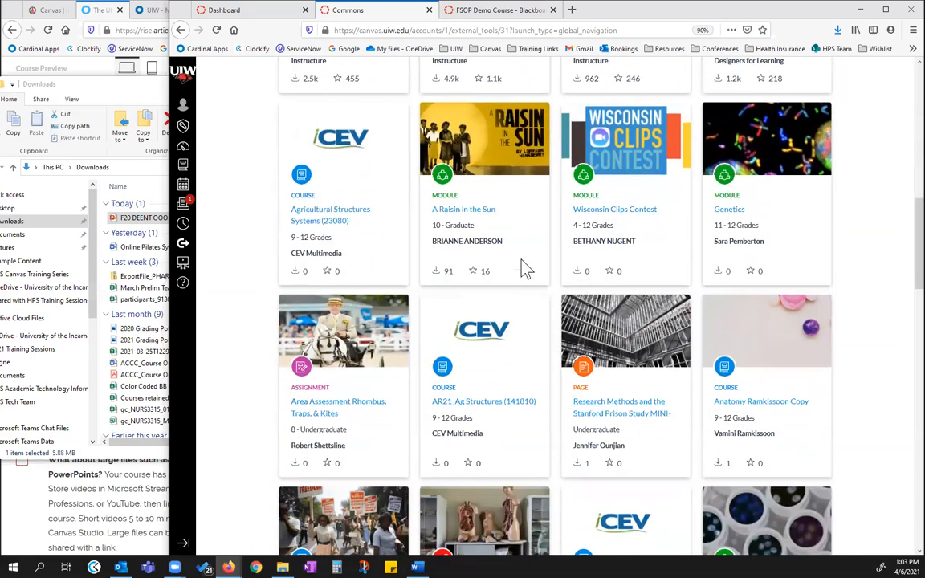
scroll(681, 368, "down", 2)
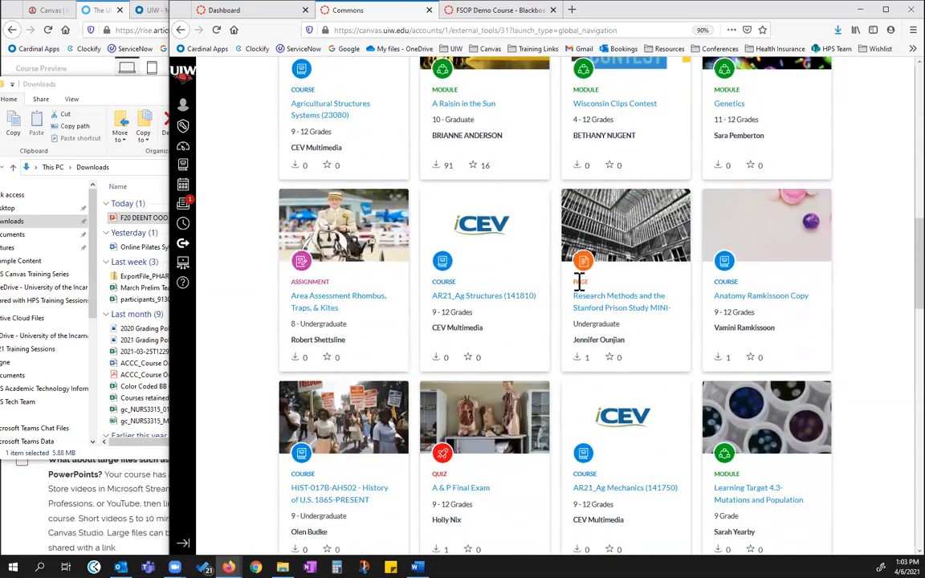
Open the Research Methods and the Stanford Prison Study MINI-LECTURE page in Commons and read through its preview
left_click(597, 302)
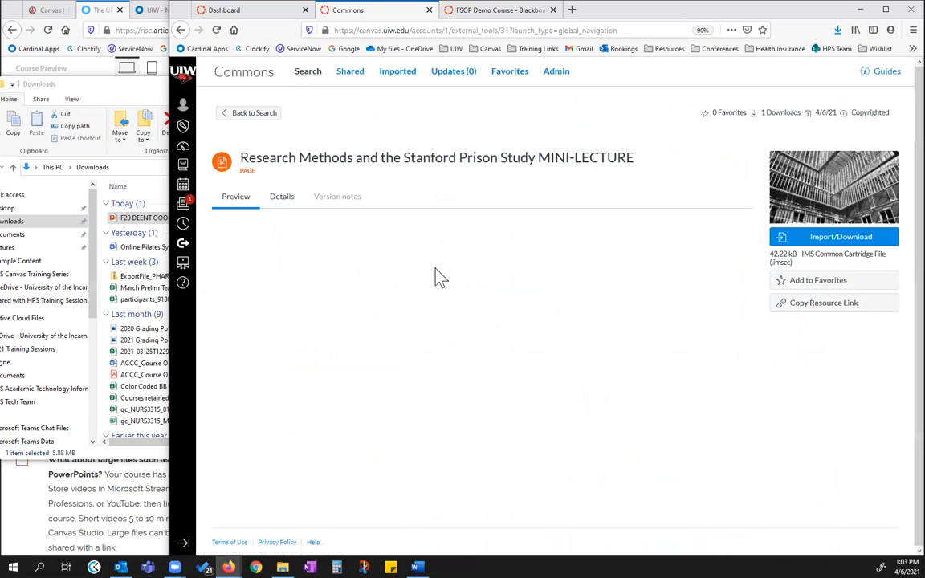
scroll(495, 244, "down", 3)
scroll(419, 327, "up", 3)
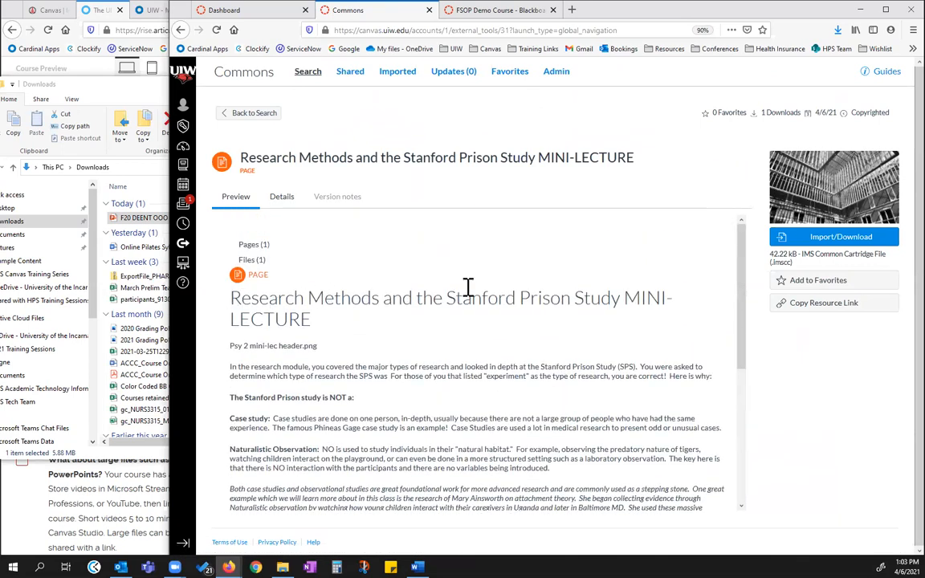
scroll(481, 295, "down", 2)
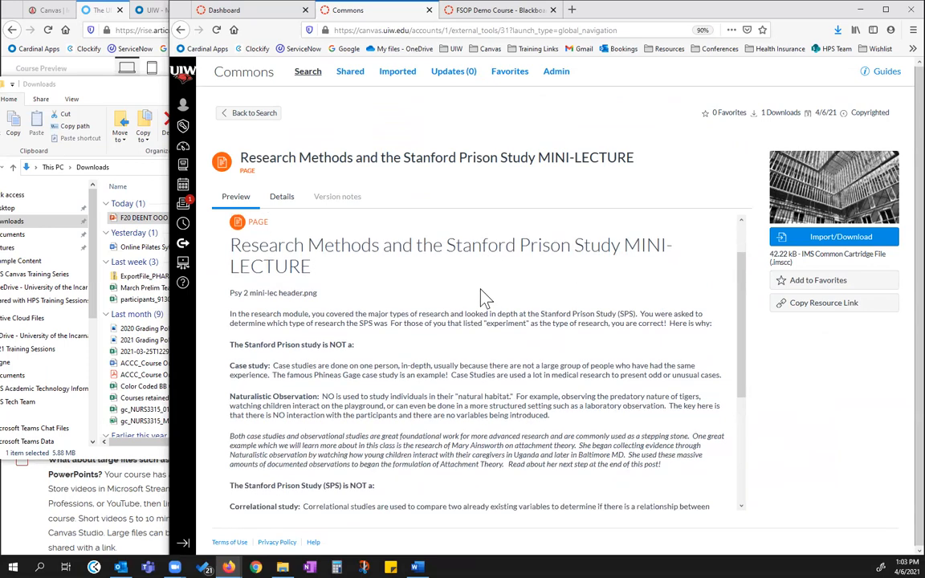
scroll(486, 297, "down", 5)
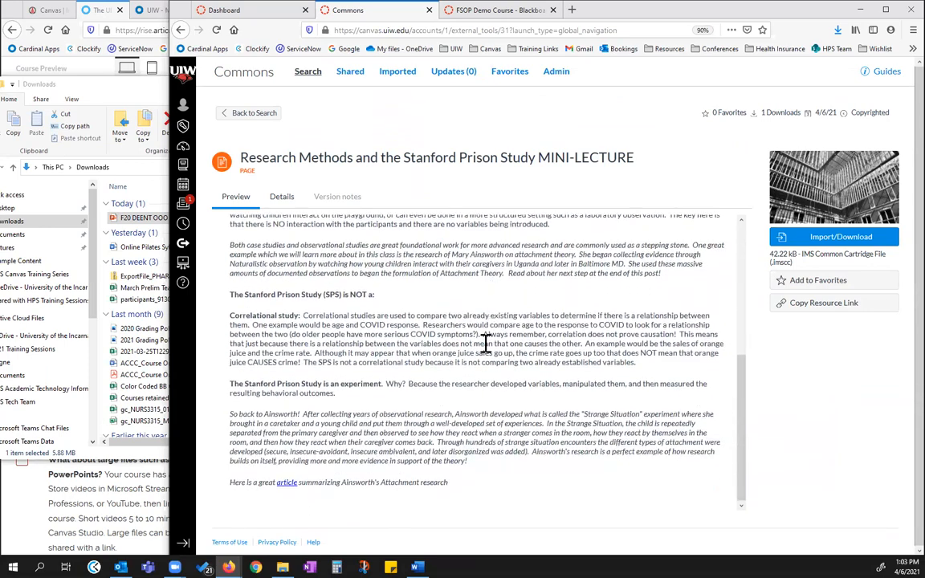
scroll(485, 343, "up", 6)
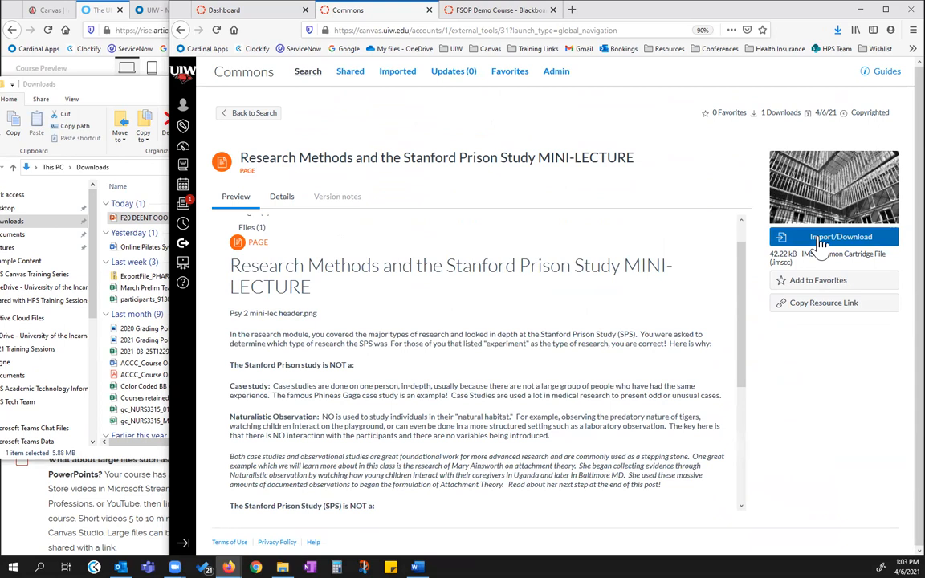
Check which courses the mini-lecture page can be imported into, close the import options without importing, and return to the Commons search
left_click(821, 241)
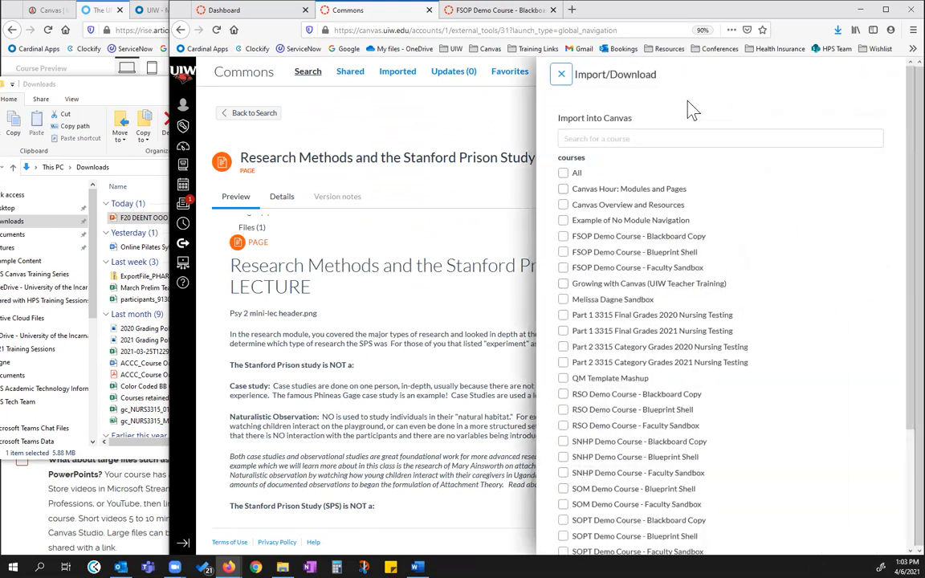
left_click(561, 74)
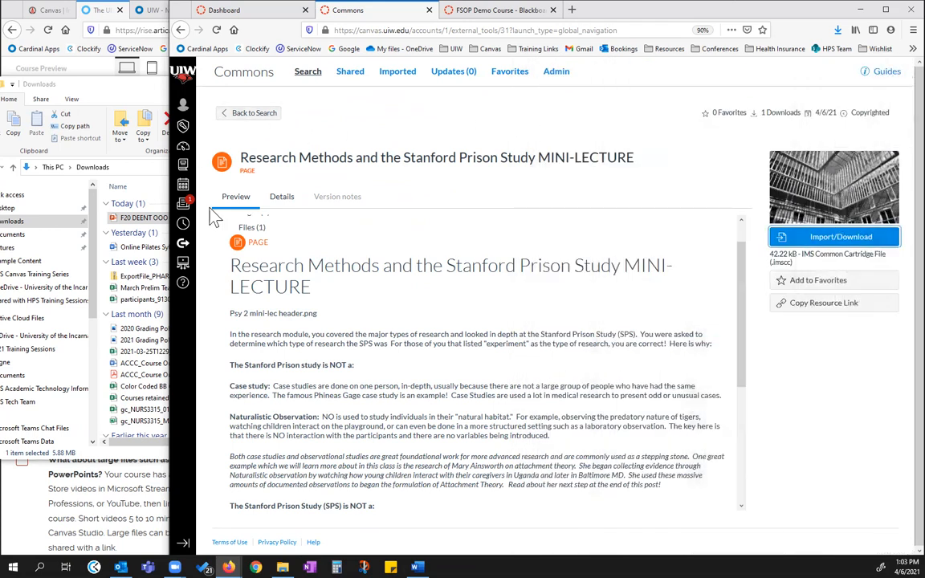
left_click(256, 113)
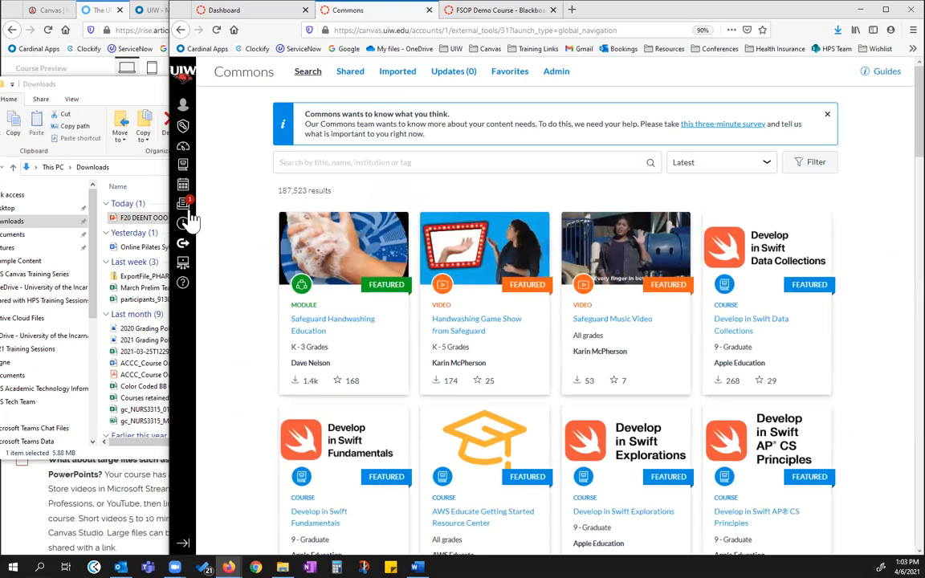
Return to the Dashboard and open the unpublished UIW Summer 2021 Blueprint course
left_click(184, 148)
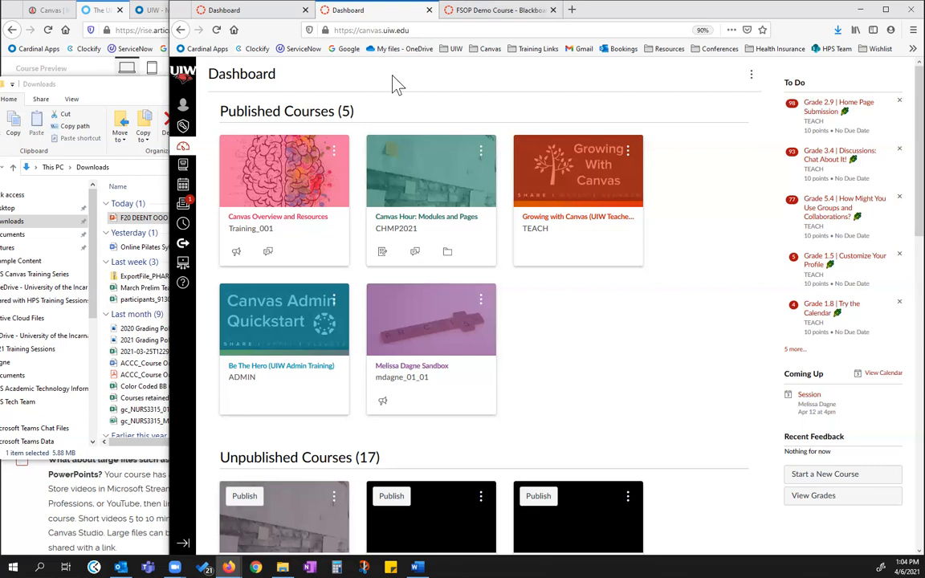
scroll(562, 293, "down", 3)
scroll(574, 296, "down", 1)
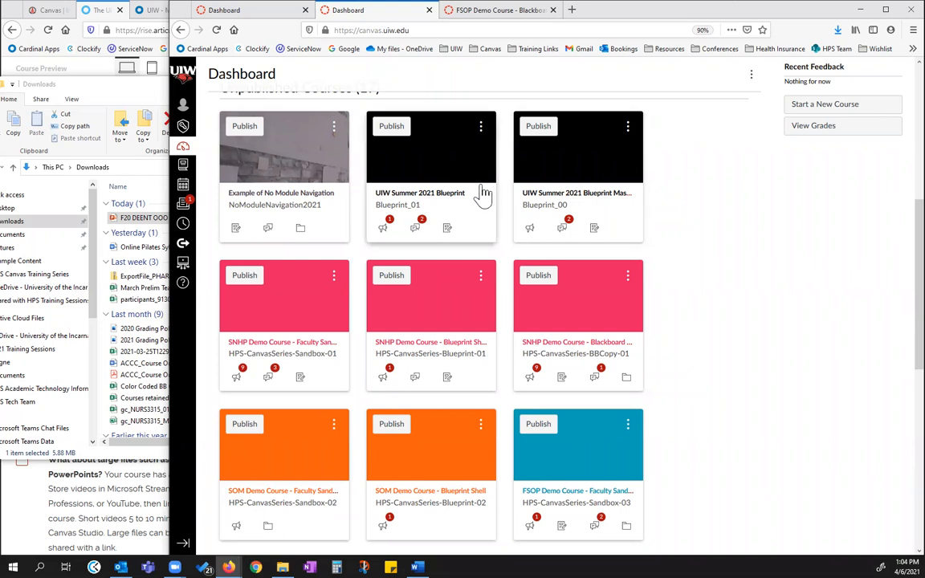
left_click(408, 195)
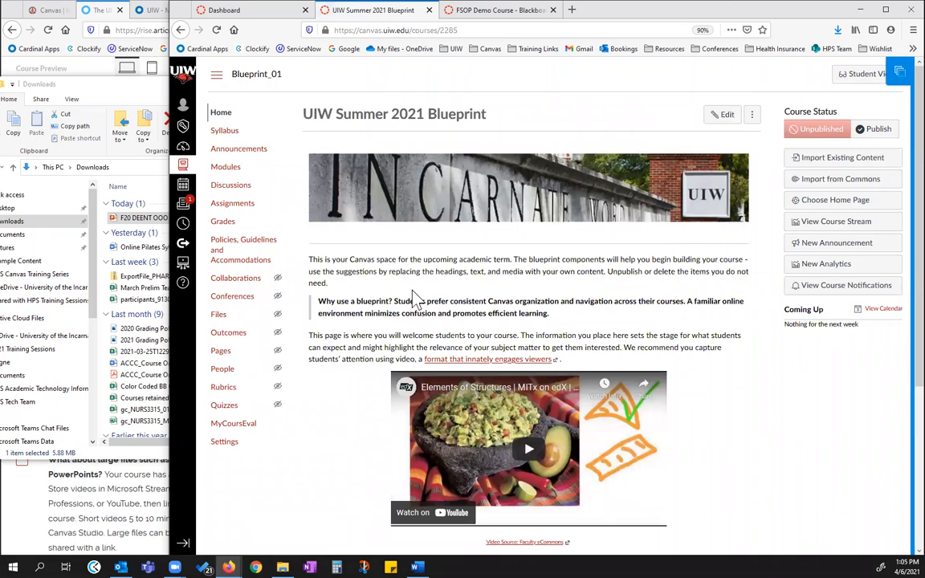
Review the courses associated with the UIW Summer 2021 Blueprint and close the associations without changing them
left_click(897, 73)
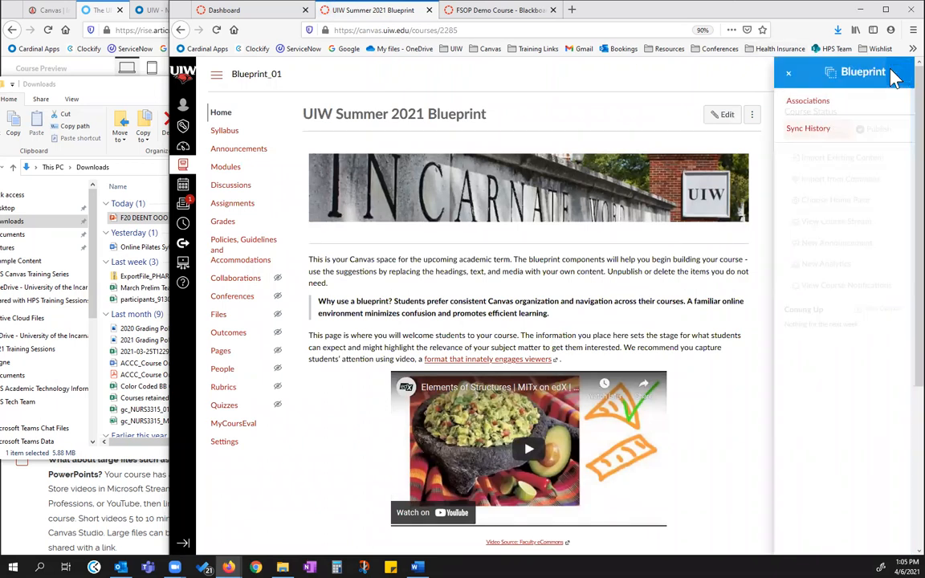
left_click(798, 102)
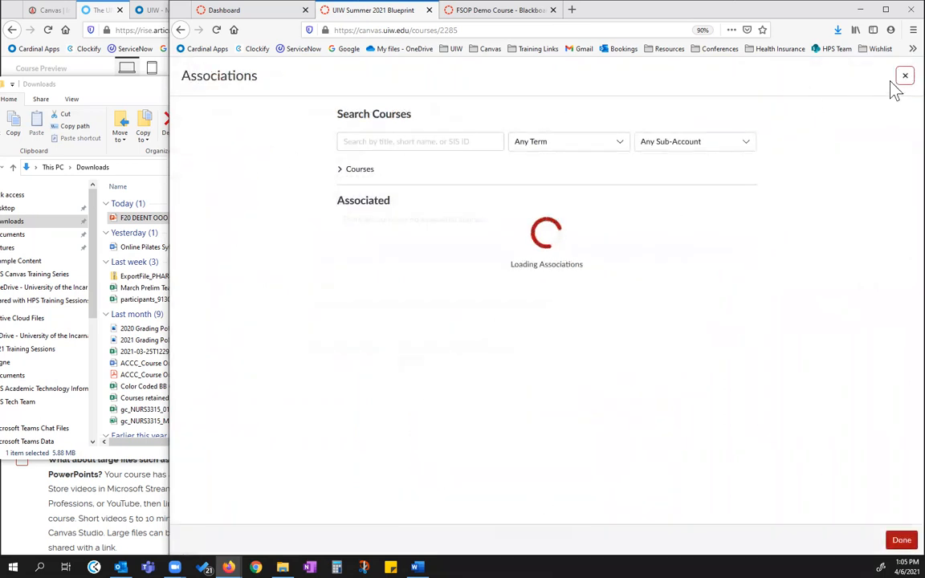
scroll(531, 278, "down", 1)
scroll(530, 278, "down", 10)
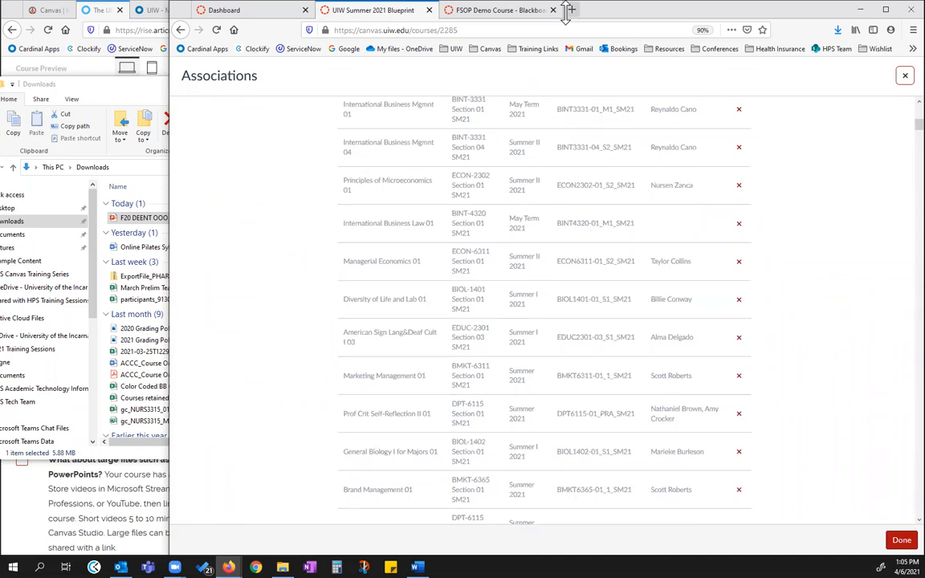
left_click(903, 76)
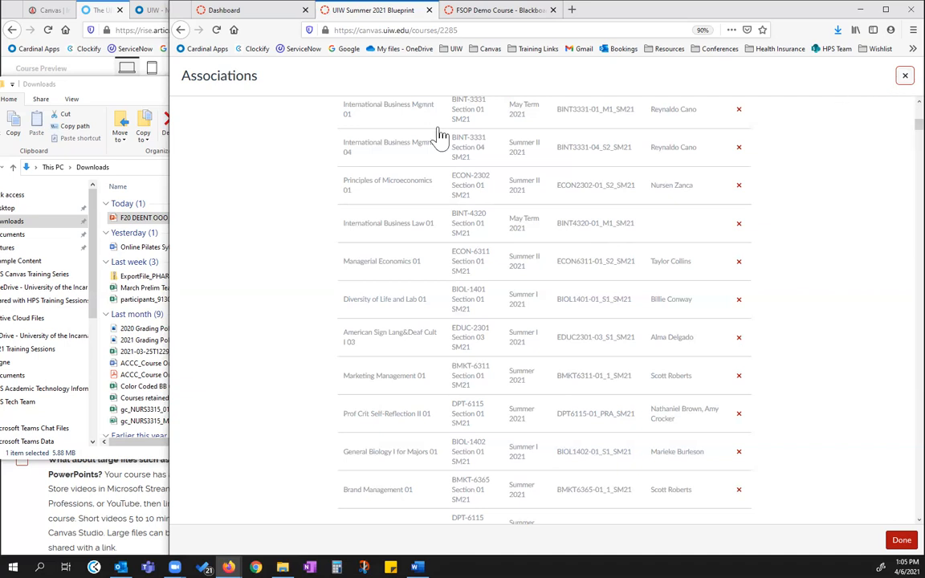
Go back to the Dashboard and open the FSOP Demo Course - Faculty Sandbox (HPS-CanvasSeries-Sandbox-03)
left_click(180, 30)
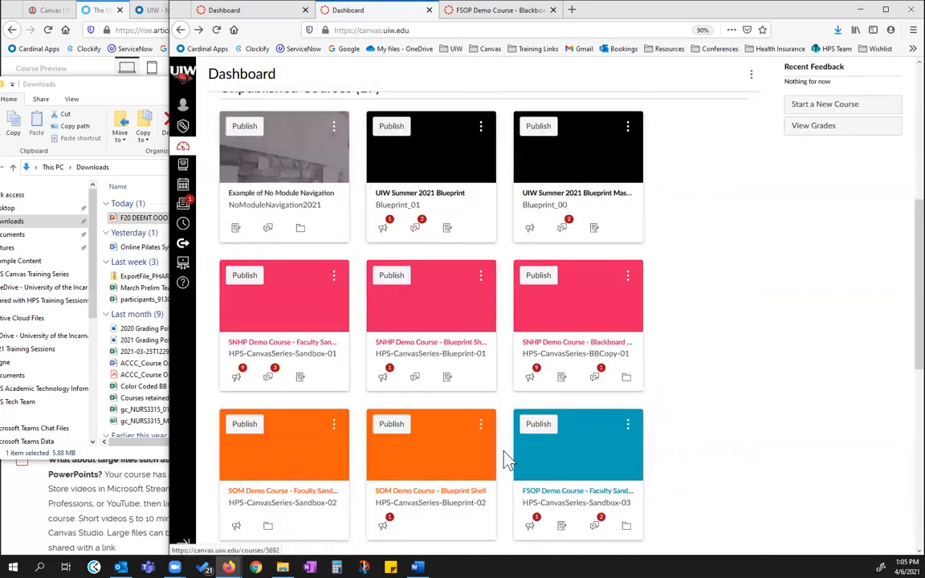
scroll(490, 459, "down", 3)
scroll(513, 430, "down", 3)
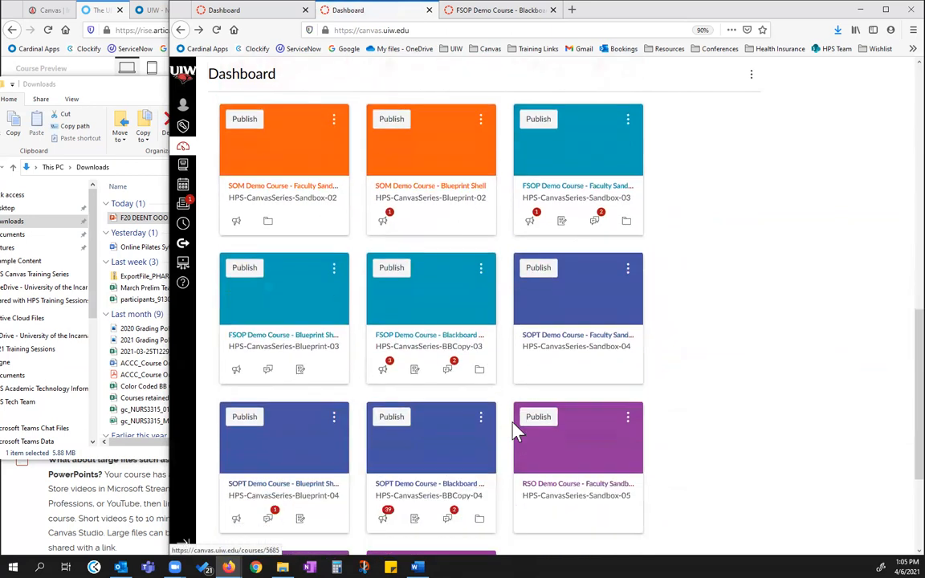
scroll(588, 198, "up", 1)
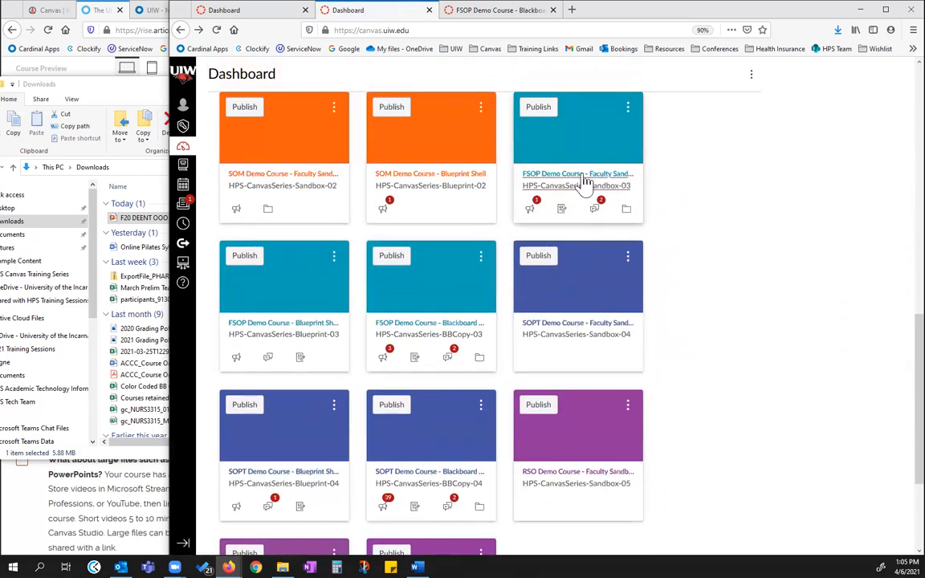
left_click(575, 182)
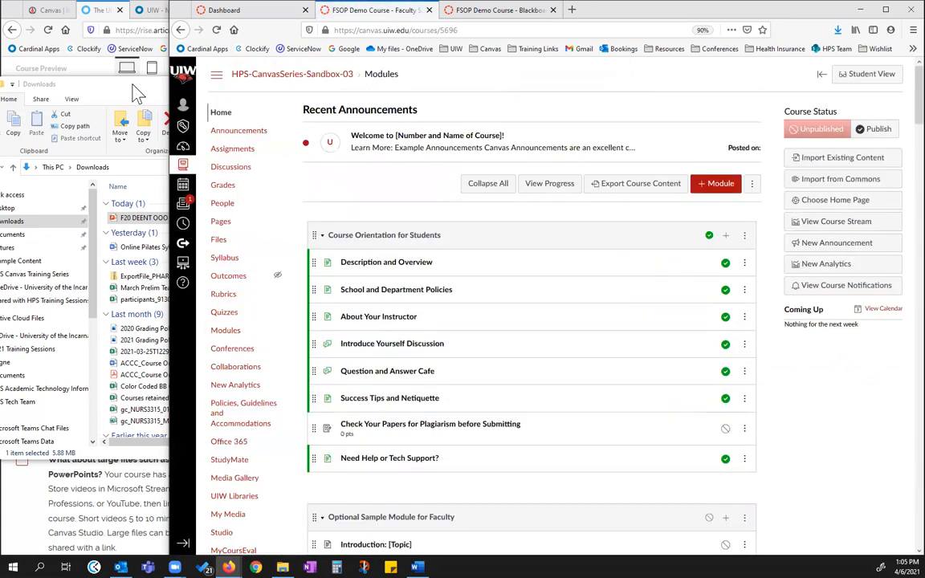
Close the Downloads window, widen the checklist view, and check off "Organize your course Files and name all documents sustainably"
left_click(129, 87)
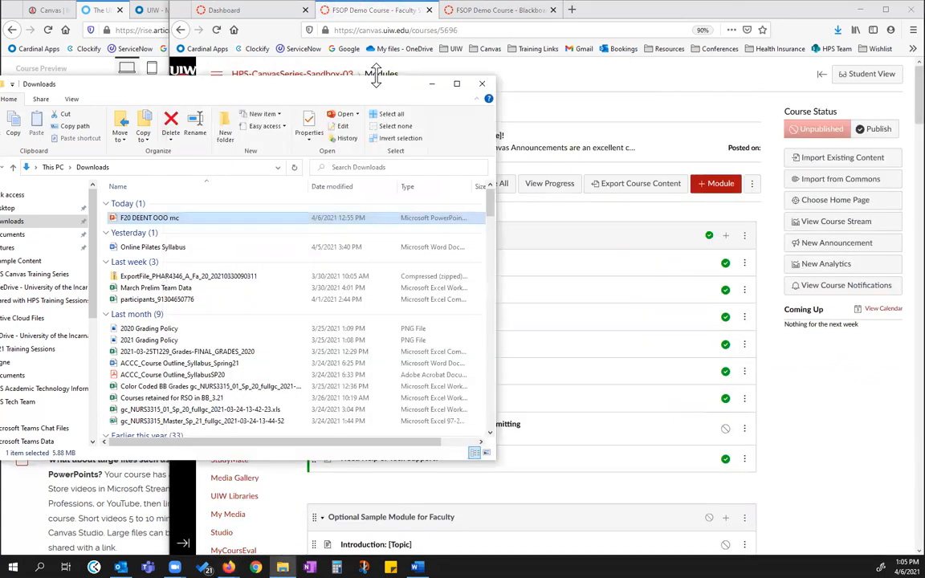
left_click(483, 85)
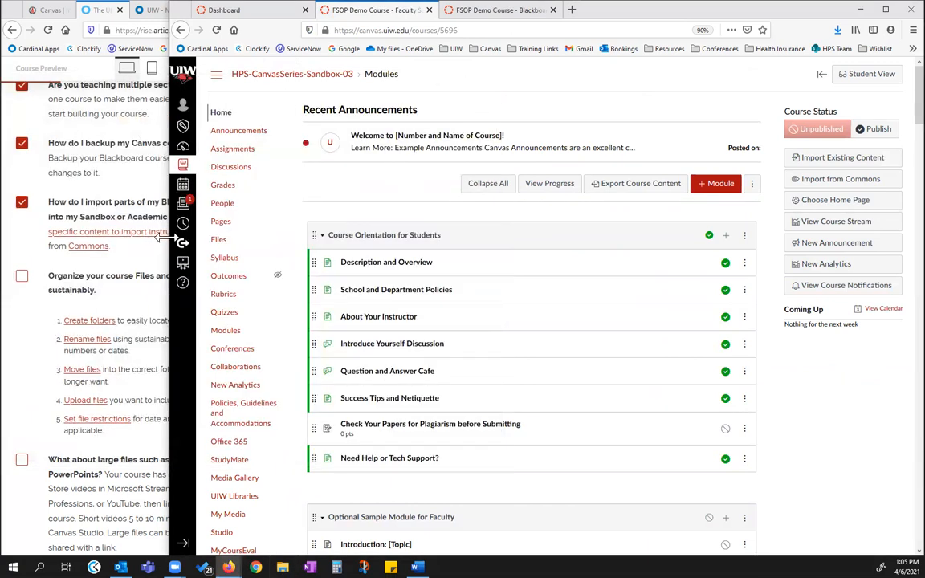
left_click_drag(164, 238, 296, 268)
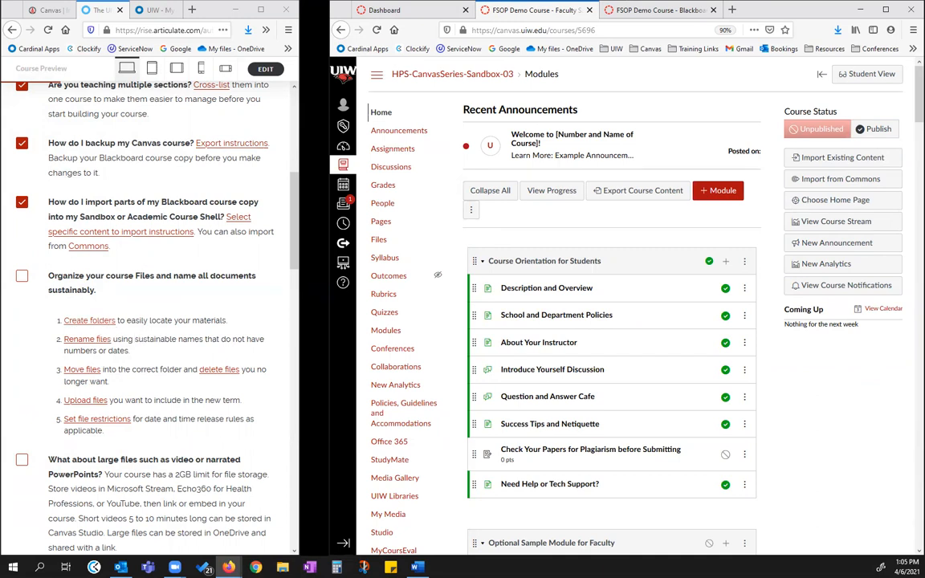
left_click(22, 275)
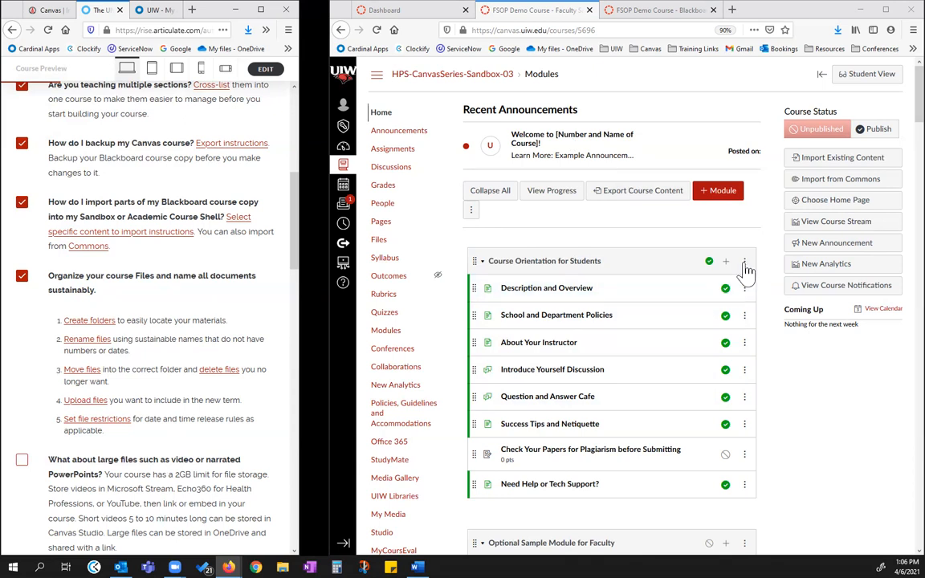
Add a new page named Example to the Course Orientation for Students module and open that page
left_click(725, 262)
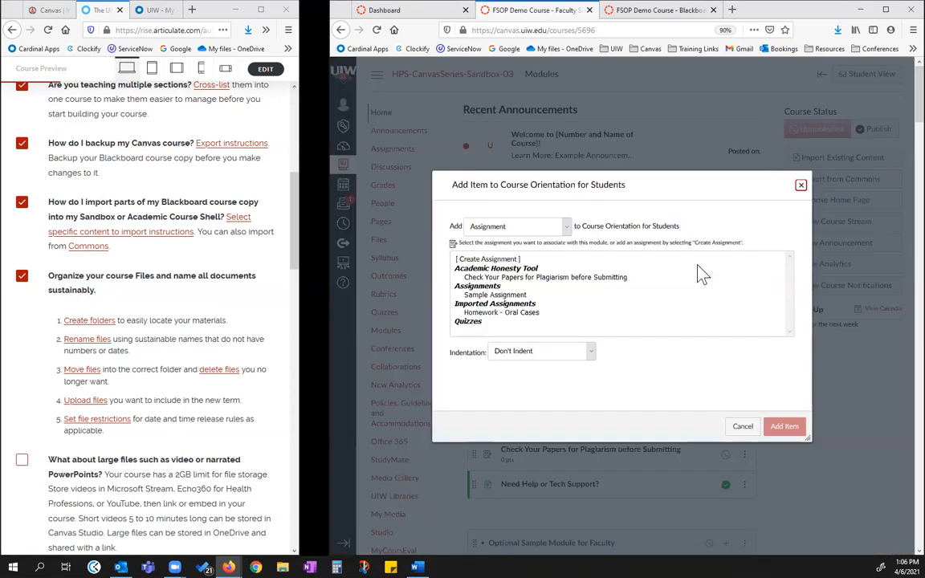
left_click(564, 226)
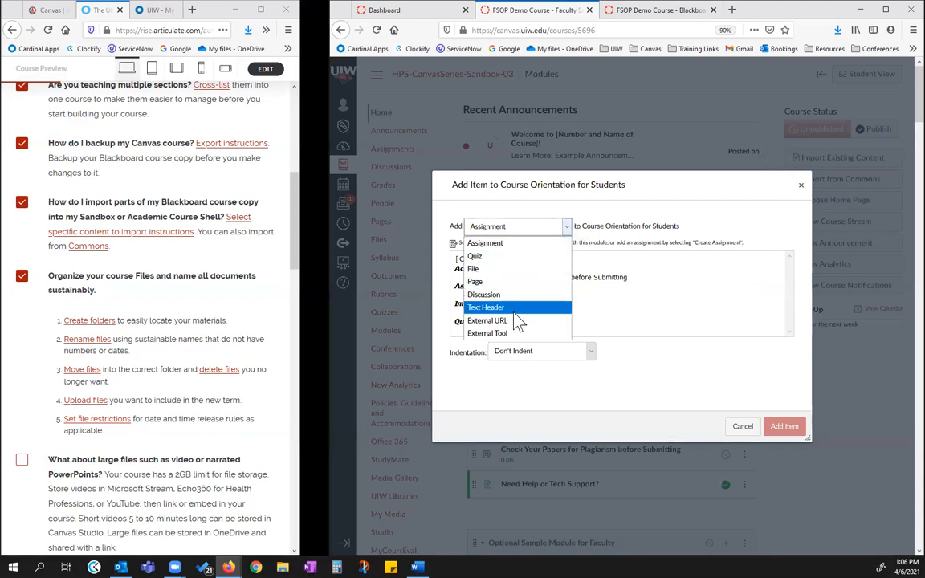
left_click(476, 282)
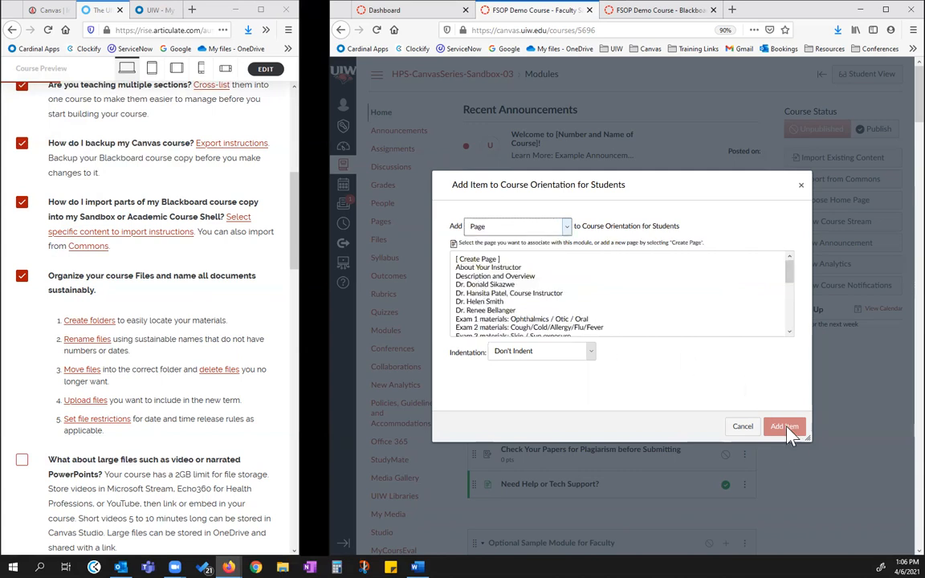
left_click(485, 260)
left_click(500, 354)
type("Example")
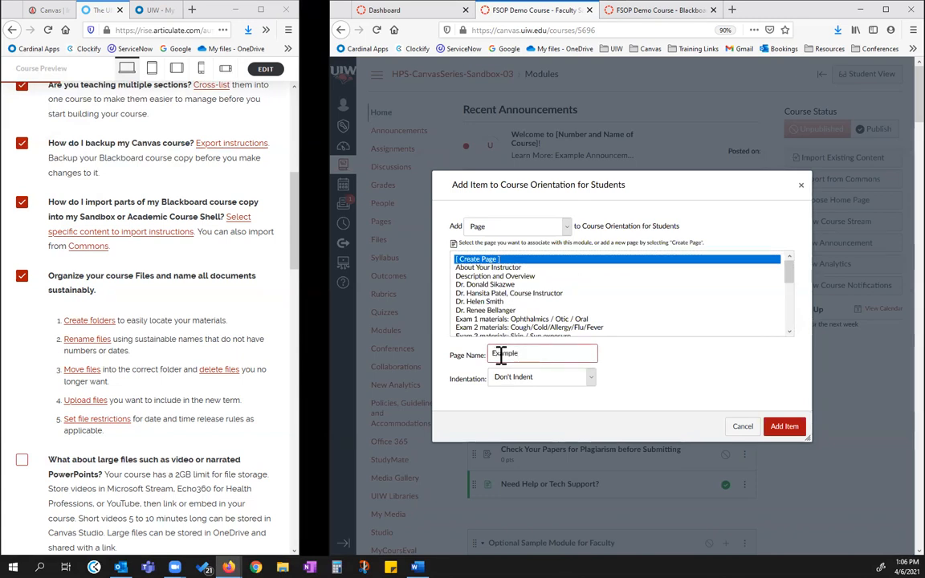
left_click(782, 427)
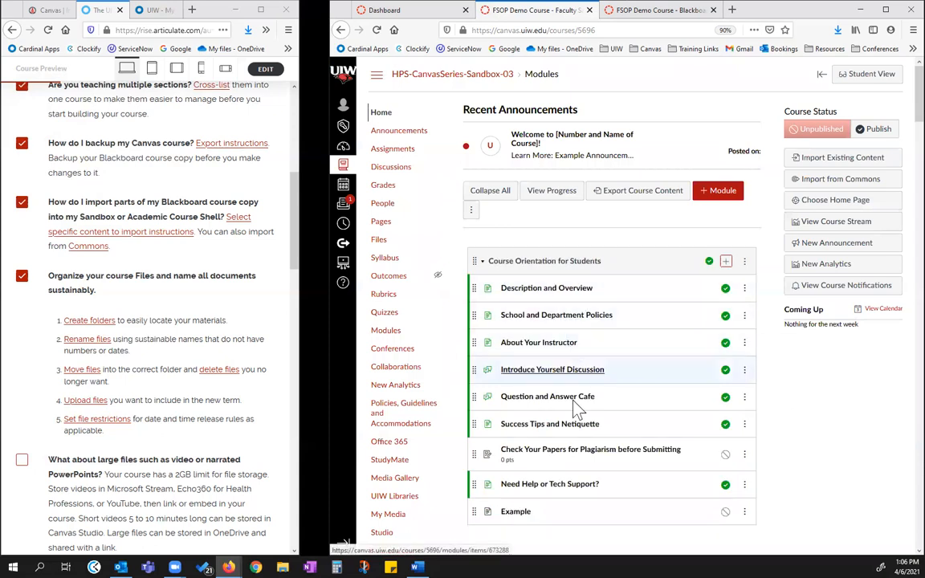
left_click(517, 514)
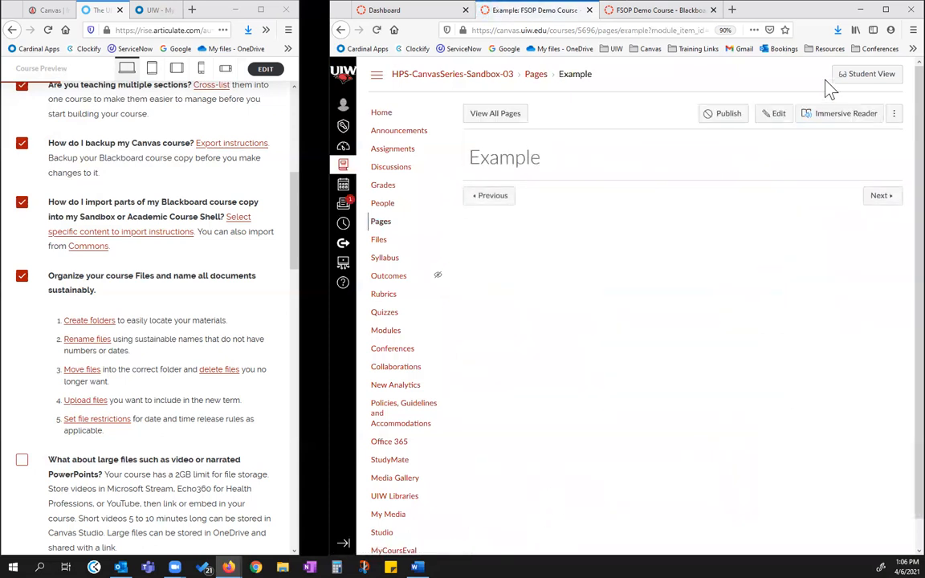
Open the Example page for editing, examine the option to upload a document, and leave the editor without saving
left_click(764, 118)
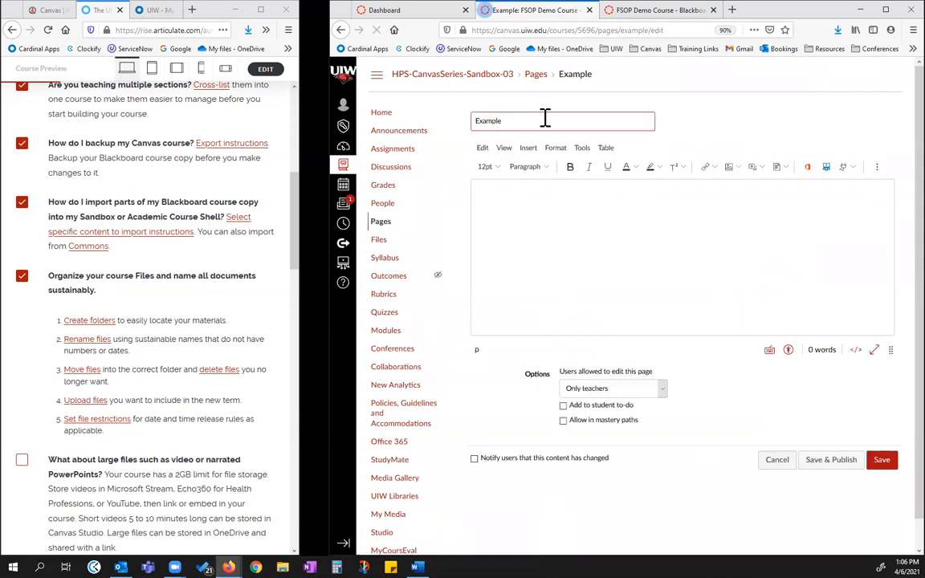
left_click(528, 148)
mouse_move(540, 170)
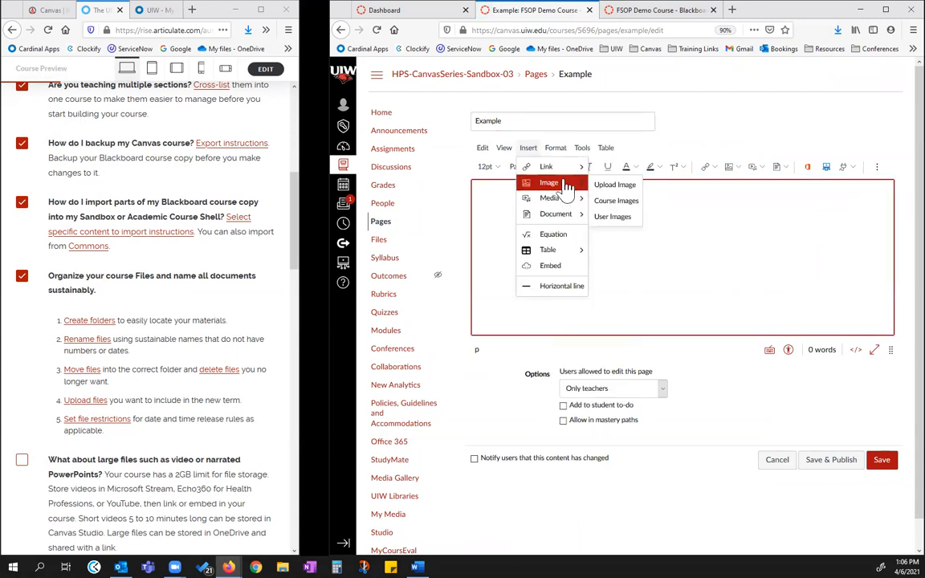
mouse_move(554, 214)
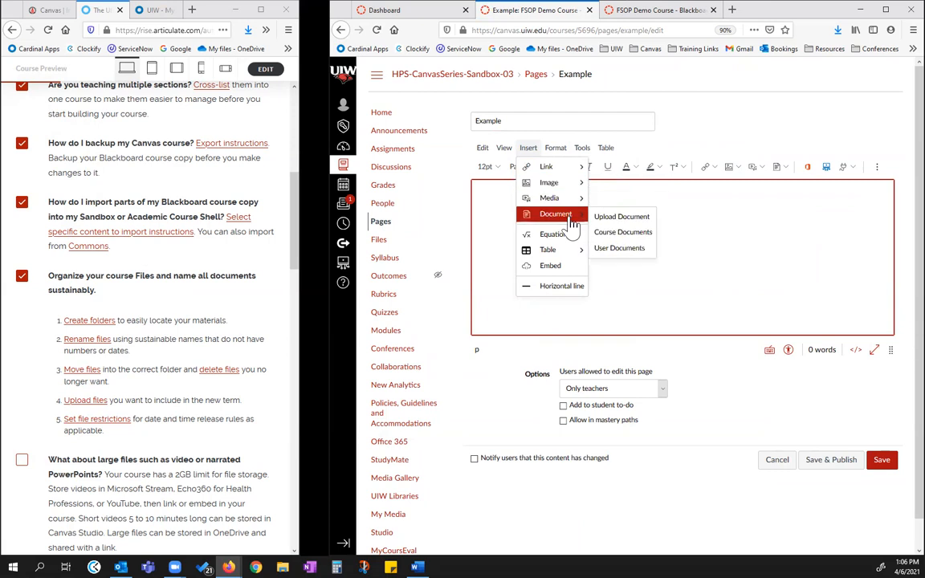
left_click(613, 223)
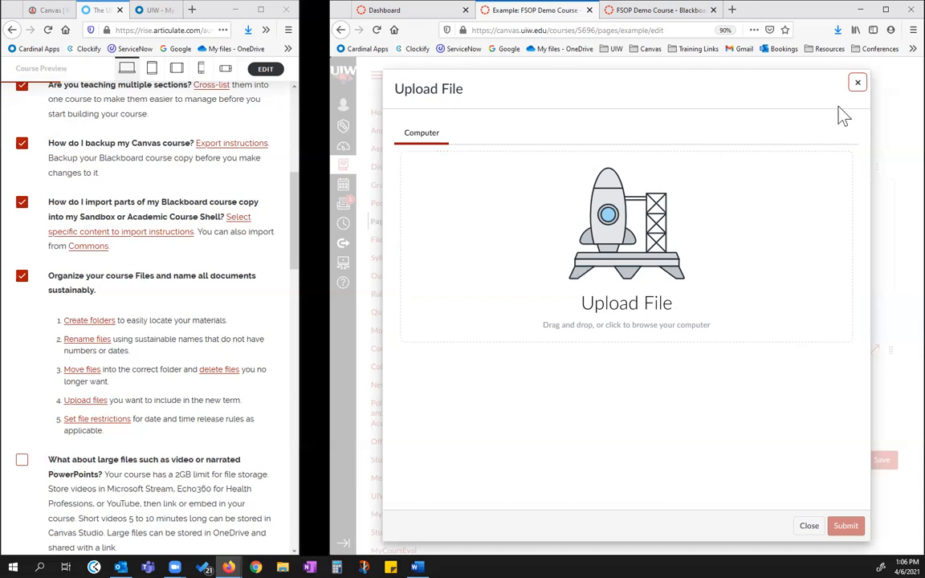
left_click(856, 82)
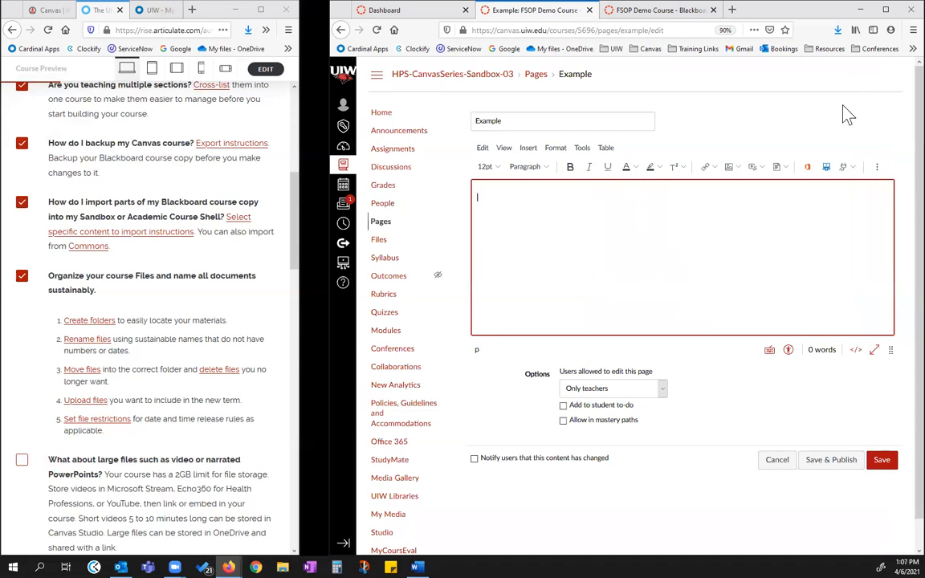
left_click(776, 459)
left_click(682, 258)
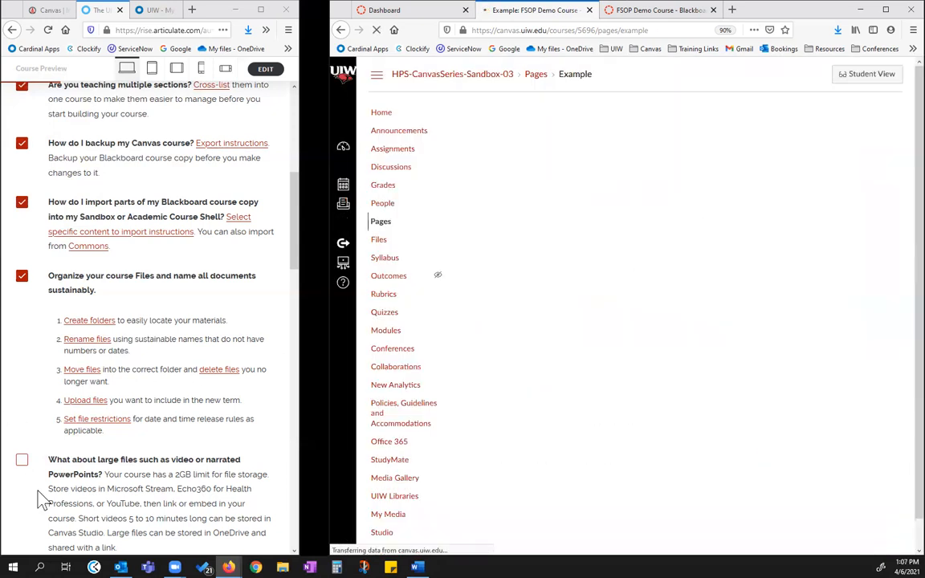
Review the sandbox course's Files area and open the Canvas Studio library in a separate browser tab
scroll(161, 413, "down", 5)
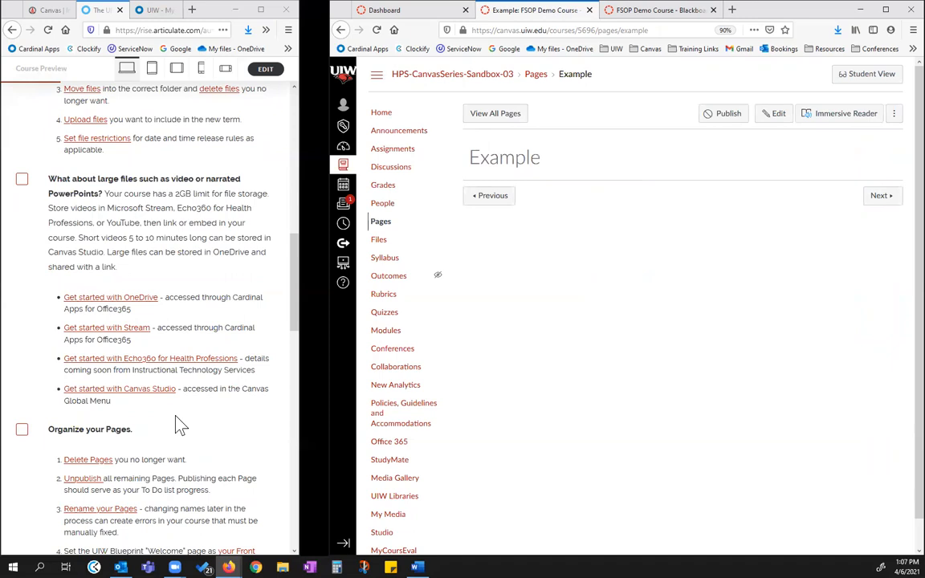
left_click(381, 242)
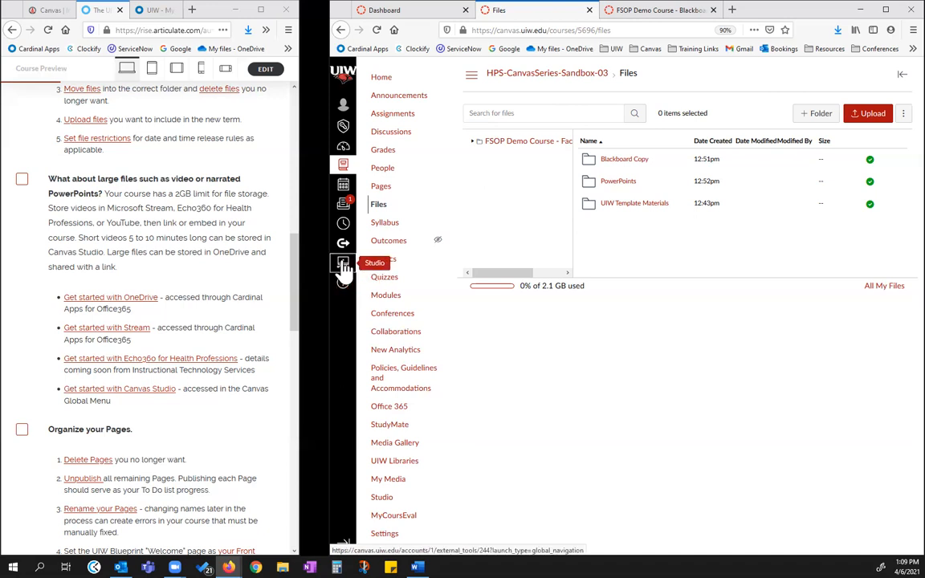
right_click(363, 280)
left_click(384, 289)
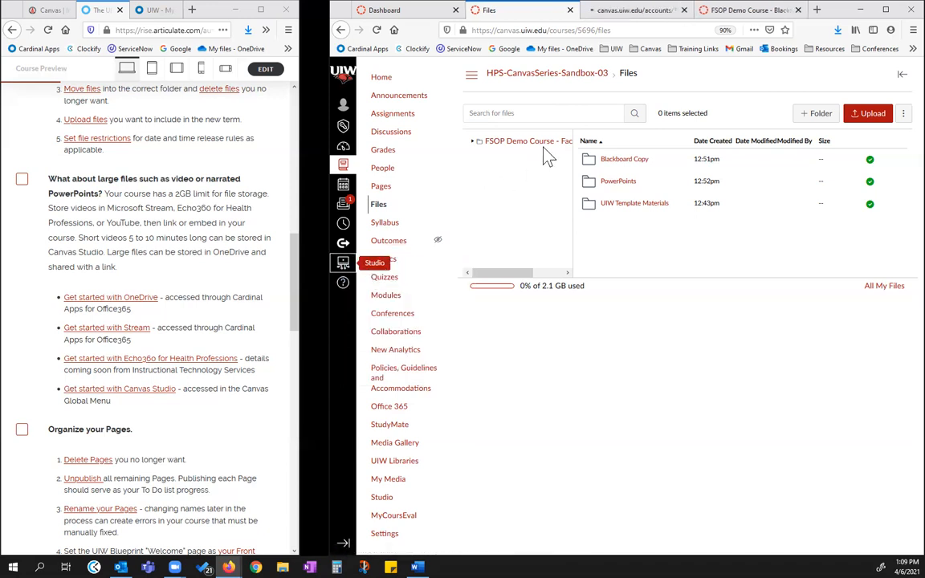
left_click(645, 15)
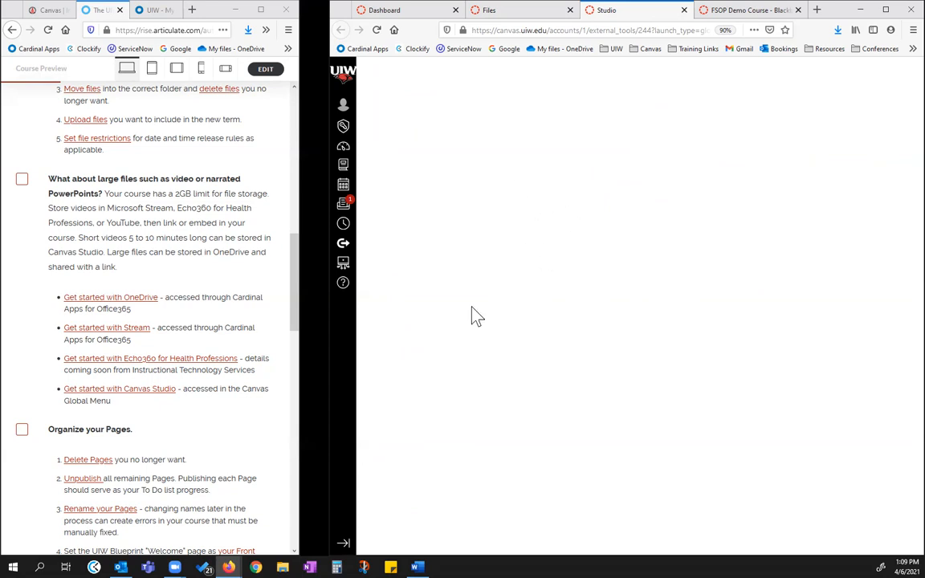
left_click(376, 29)
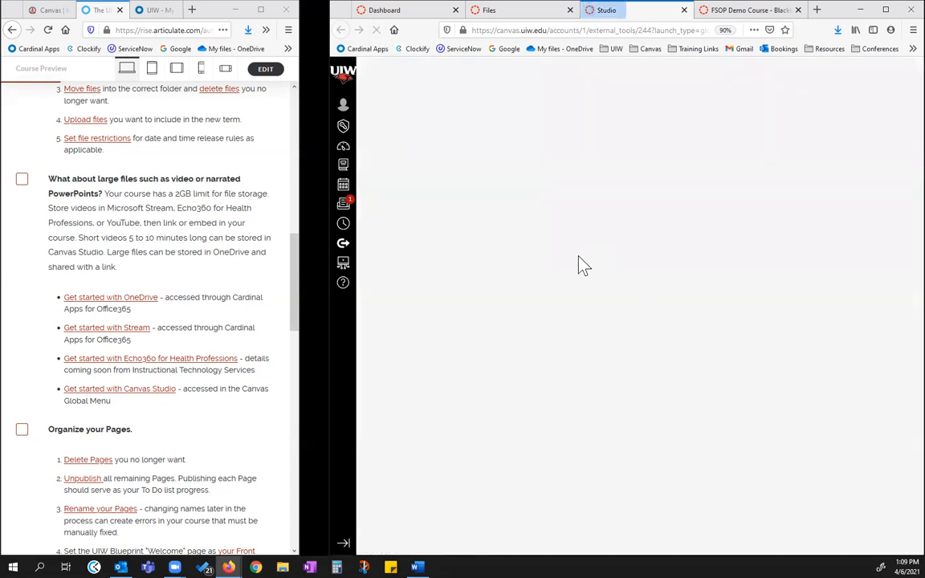
mouse_move(434, 213)
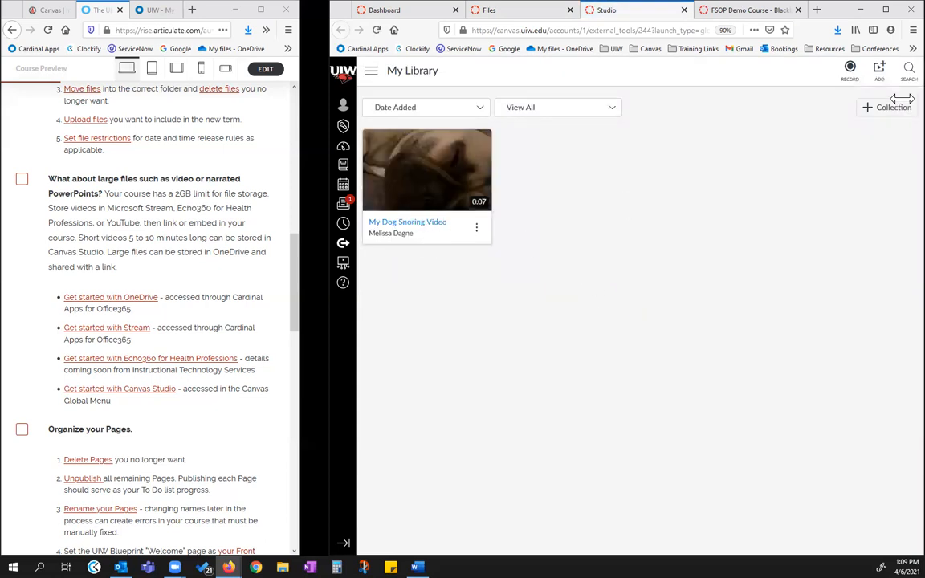
Review the options for adding media to the Studio library without adding any, and switch back to the course Files
left_click(880, 70)
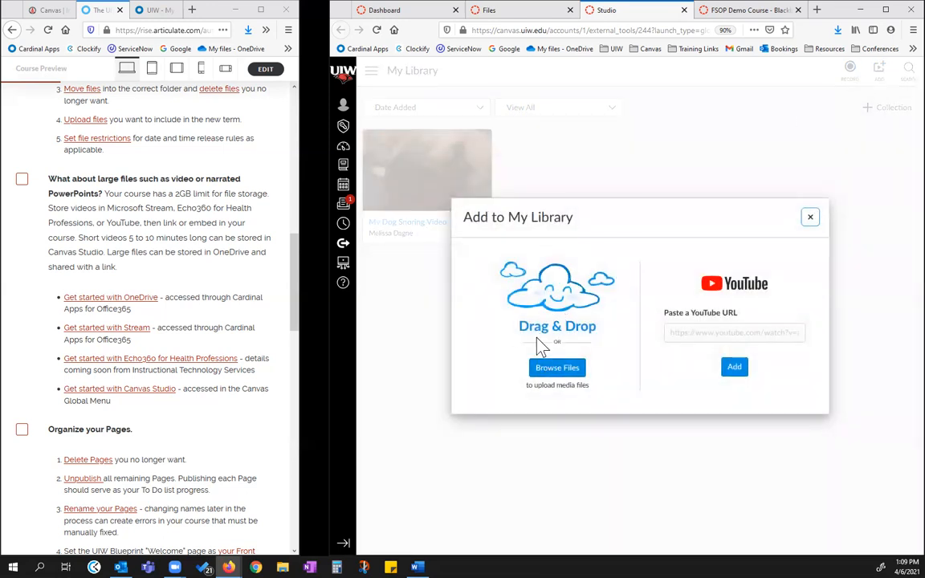
left_click(811, 220)
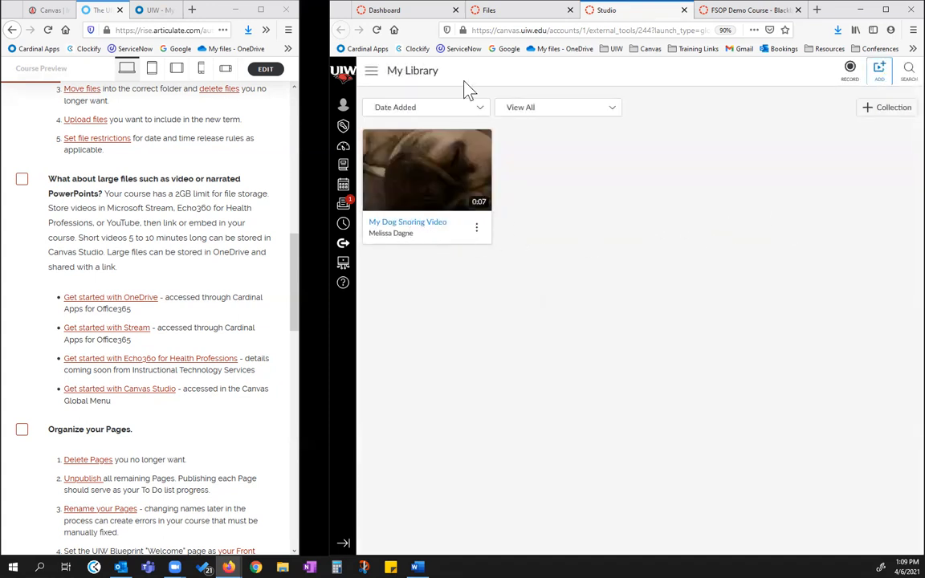
left_click(517, 12)
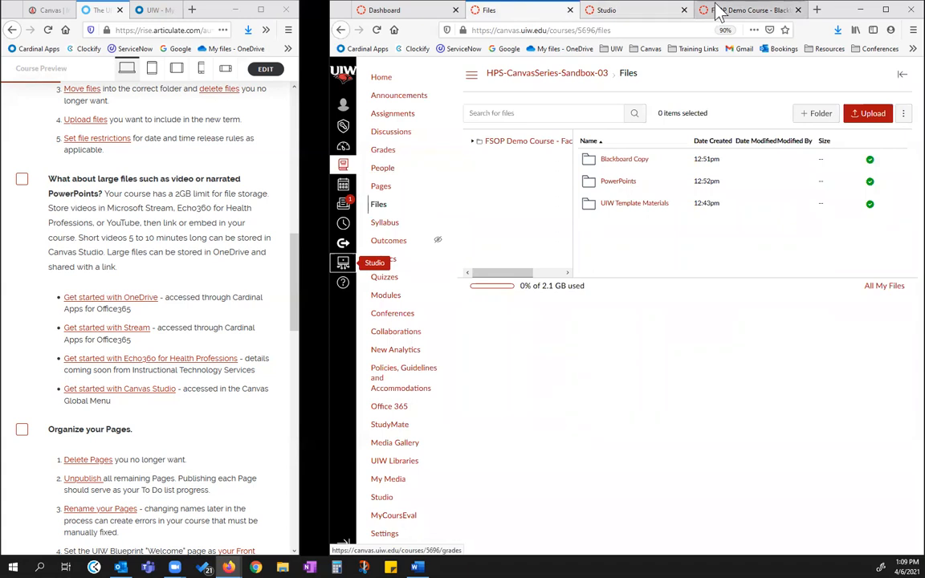
Check off "What about large files such as video or narrated PowerPoints?" in the checklist and close Studio
left_click(639, 14)
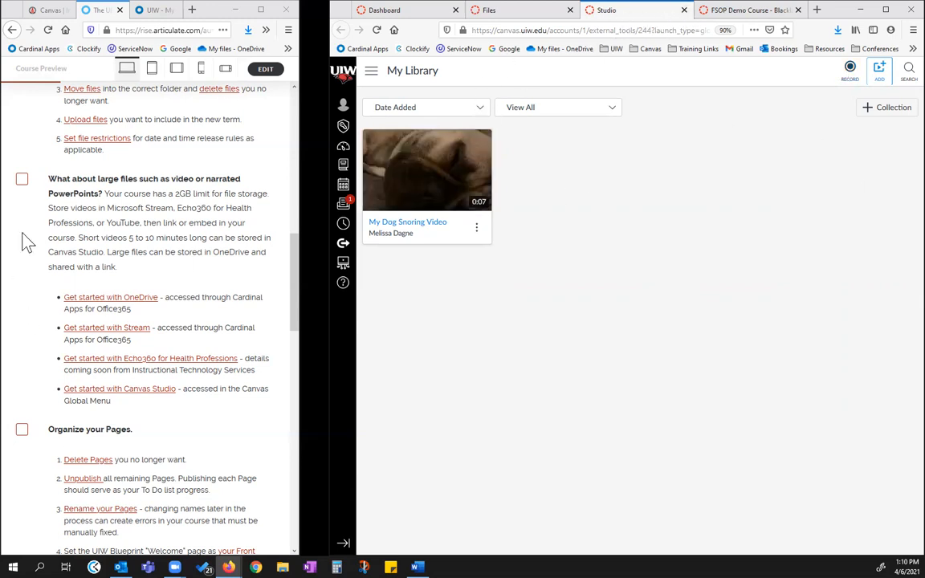
left_click(22, 179)
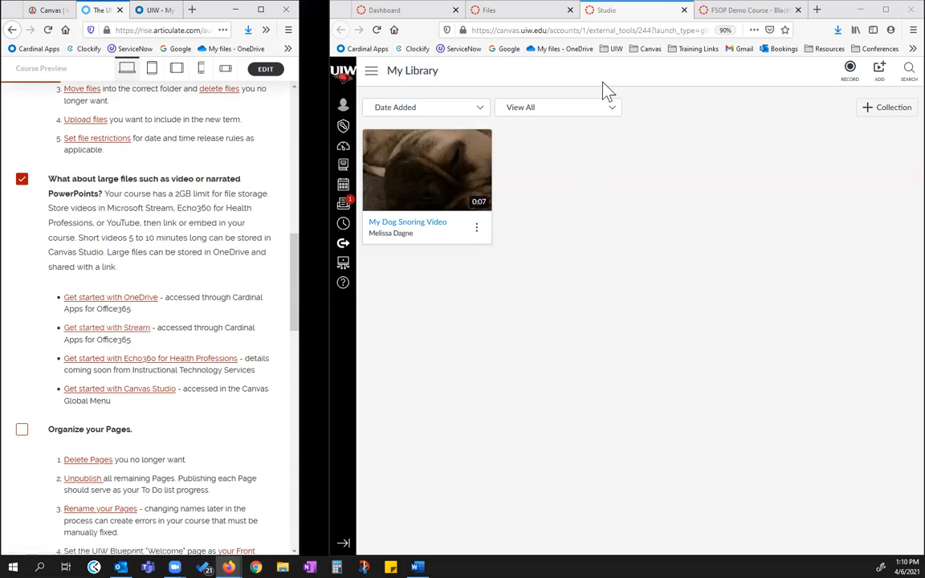
left_click(684, 10)
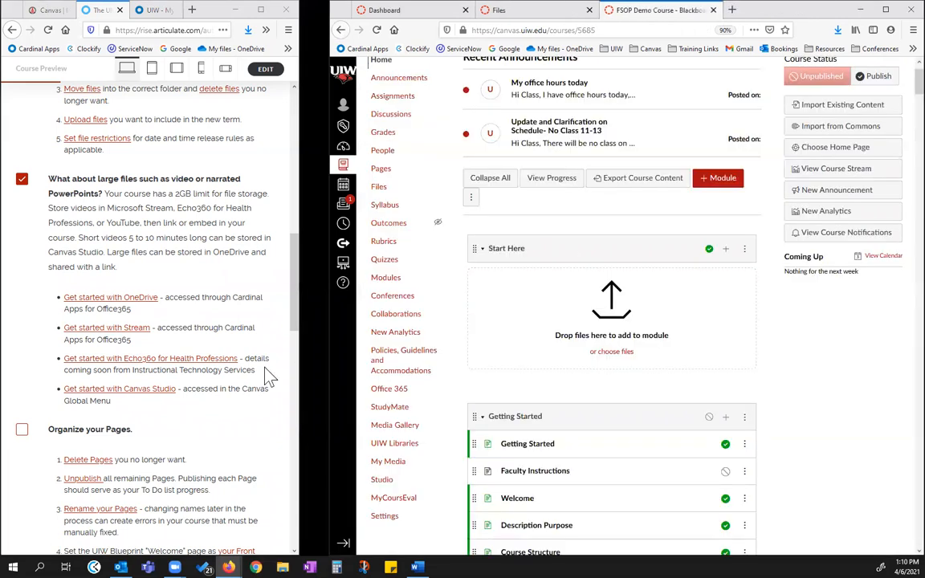
Bring up "Organize your Pages" in the checklist, open the sandbox's Pages area, and examine the Front Page label on the Welcome! page
scroll(239, 336, "down", 6)
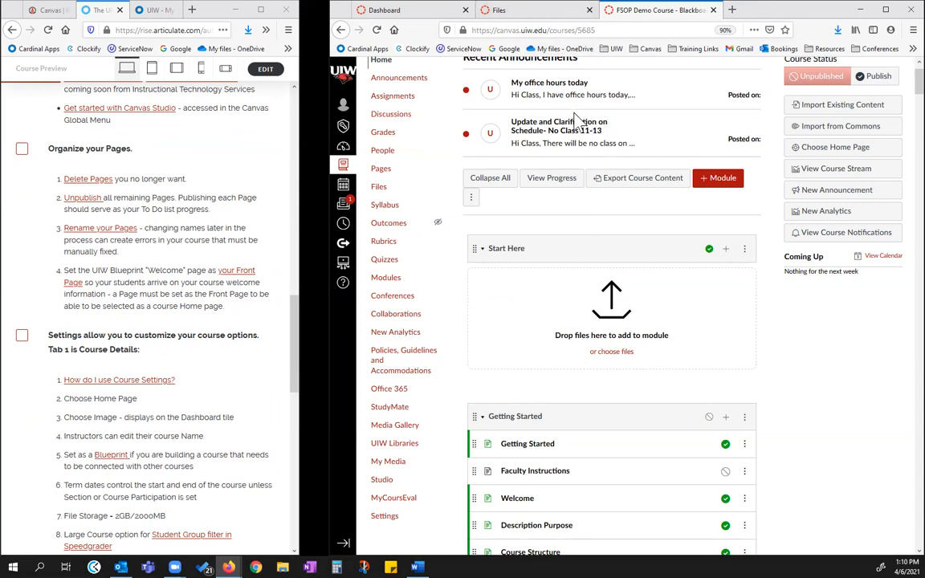
left_click(496, 12)
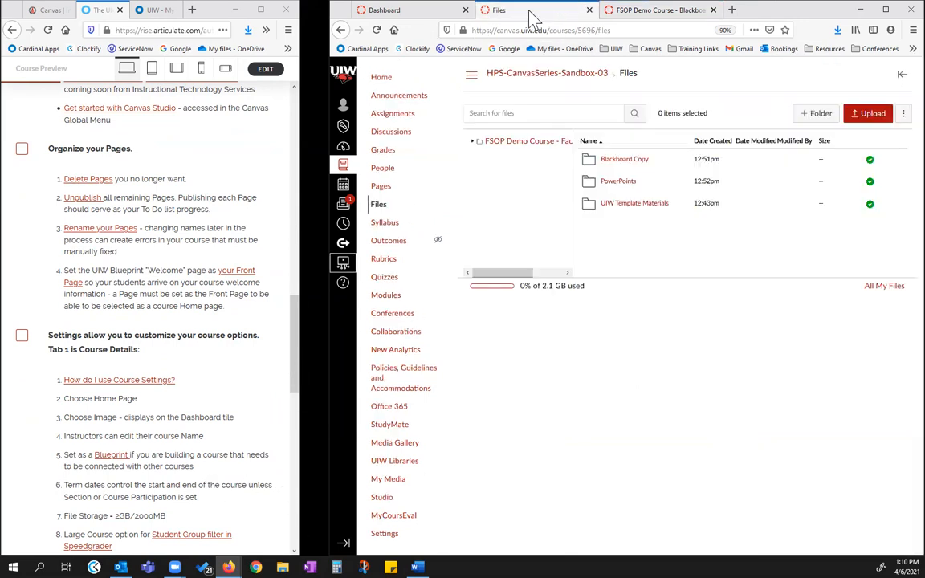
left_click(380, 187)
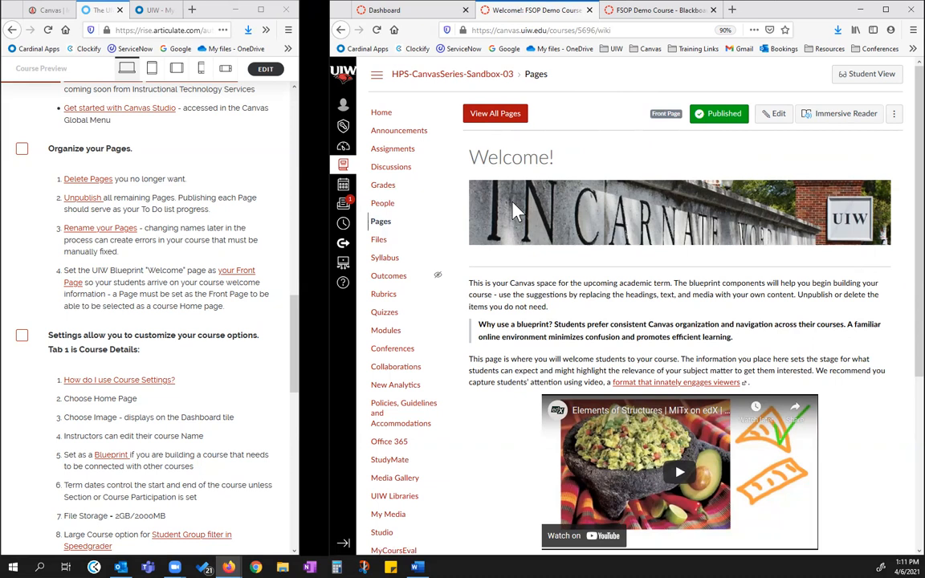
double_click(658, 115)
left_click(615, 112)
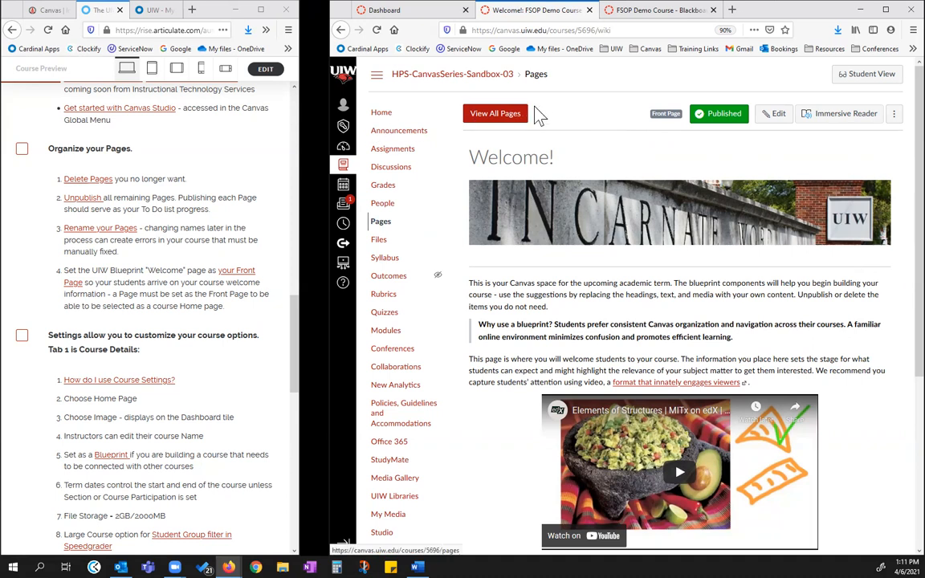
left_click_drag(654, 115, 674, 115)
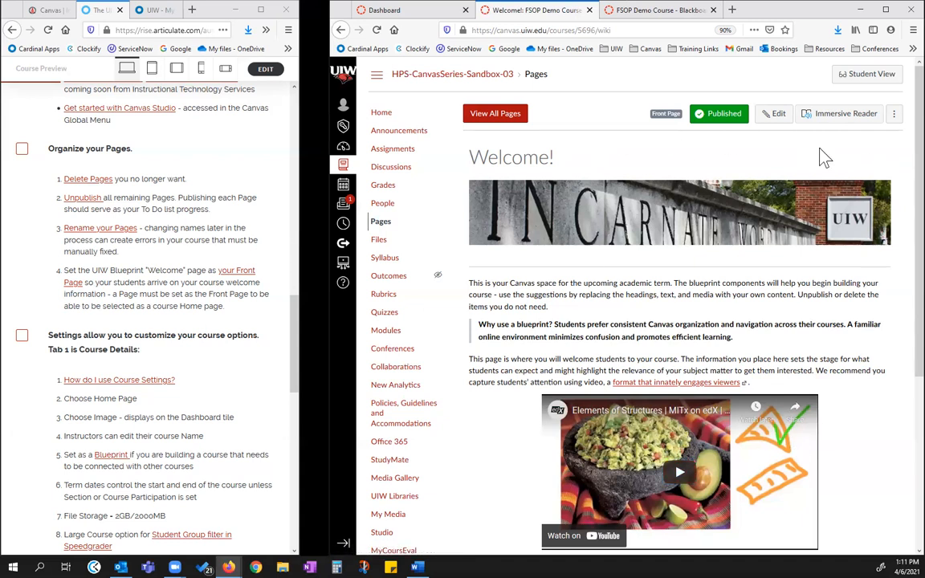
Open the list of all sandbox pages and unpublish the first four: About Your Instructor, Description and Overview, and the two instructor pages after them
left_click(492, 116)
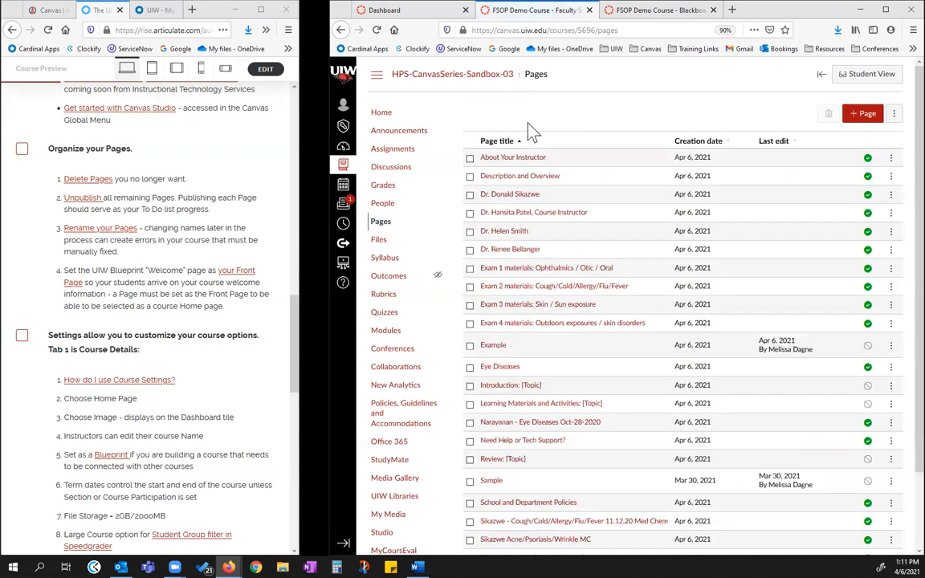
scroll(602, 191, "down", 2)
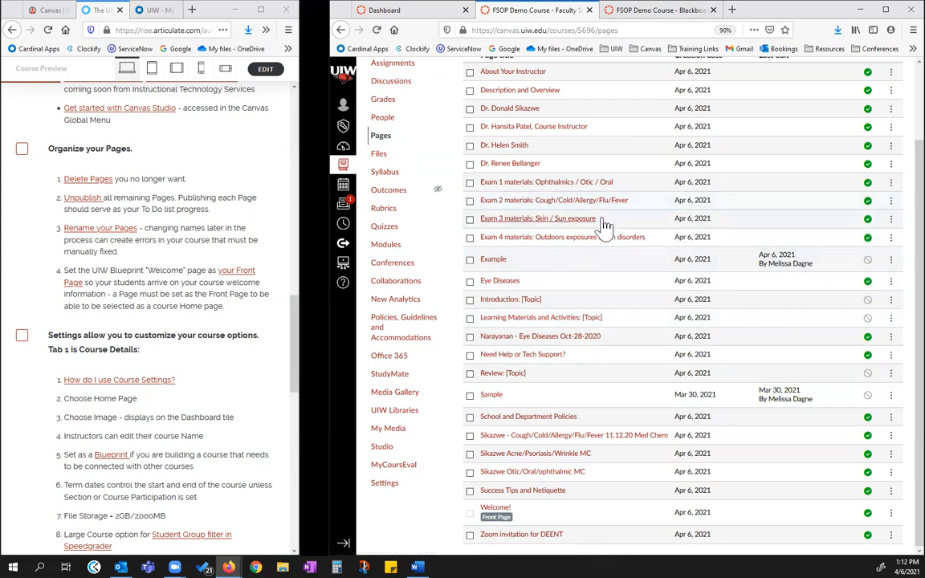
scroll(828, 196, "up", 2)
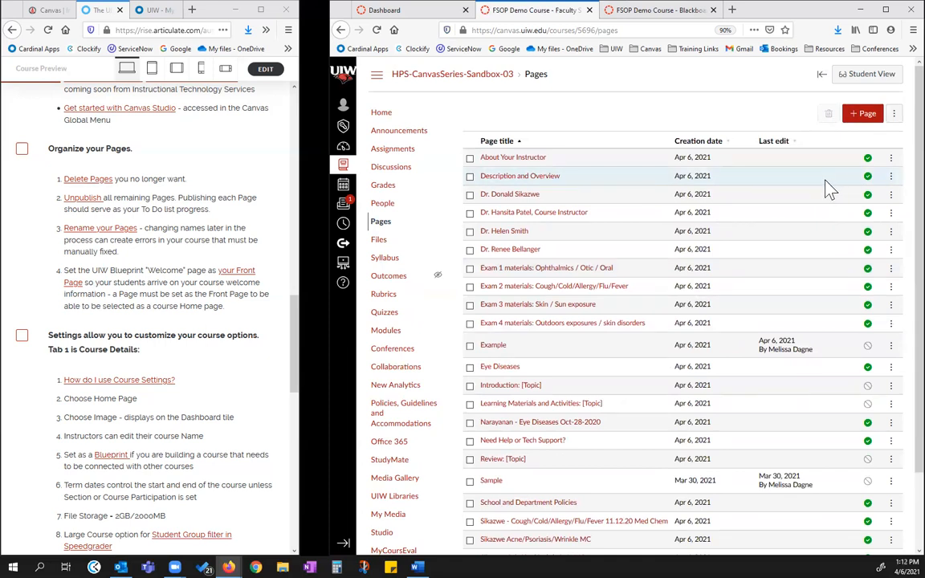
left_click(867, 158)
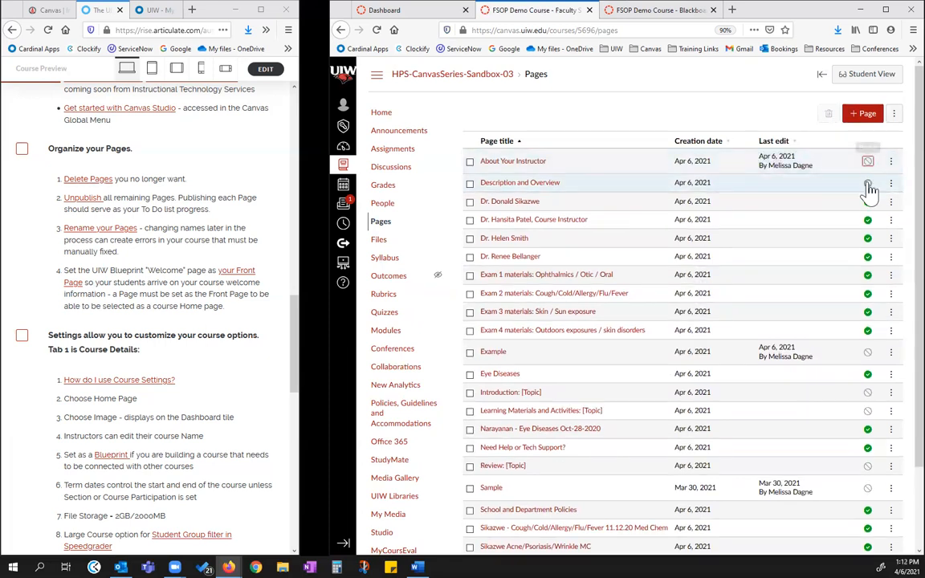
left_click(867, 184)
left_click(867, 207)
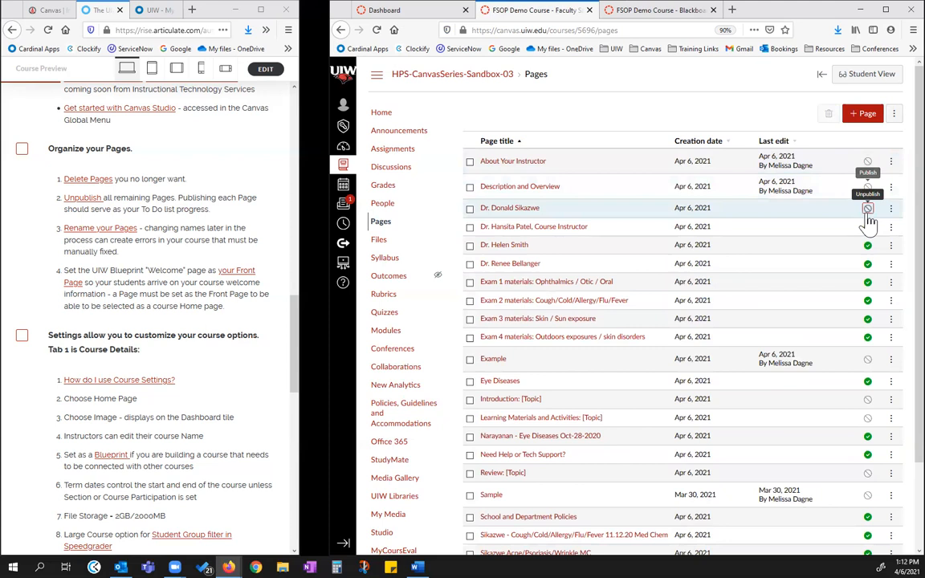
left_click(867, 233)
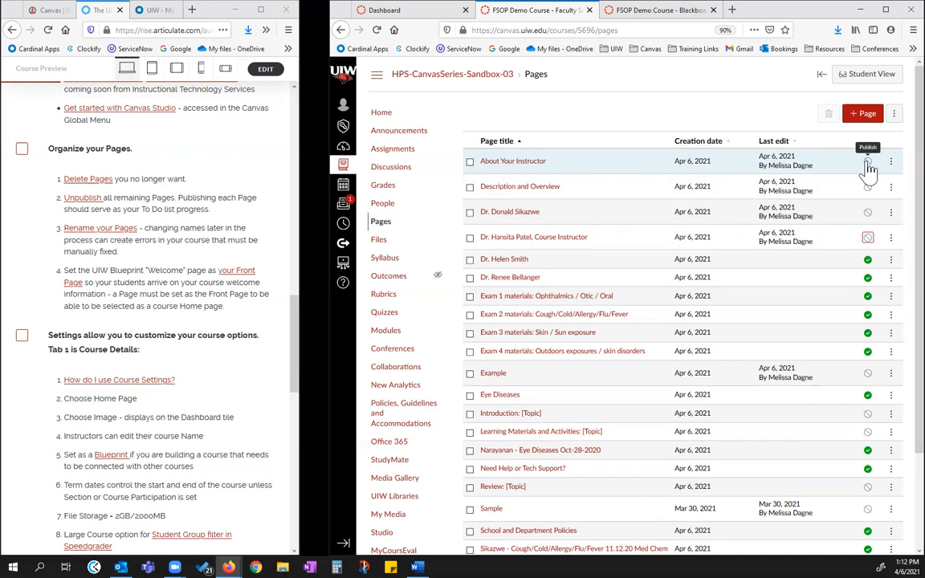
View the About Your Instructor page and the last of the four individual instructor pages, returning to the page list after each
left_click(500, 168)
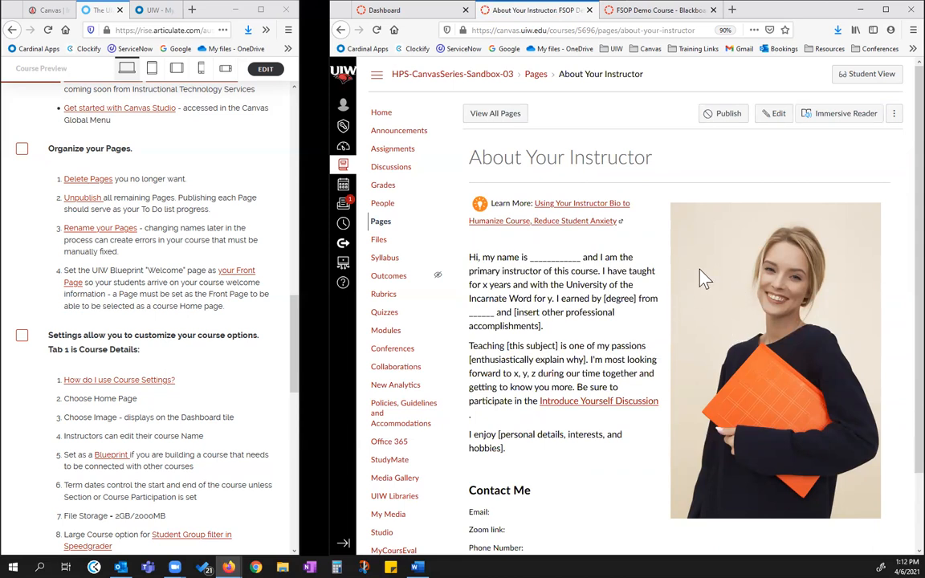
left_click(341, 31)
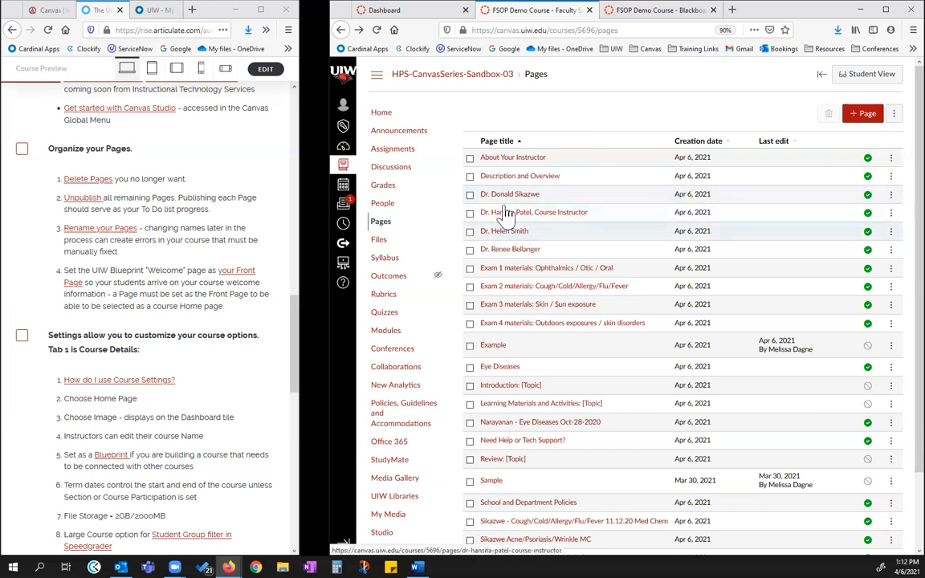
right_click(503, 256)
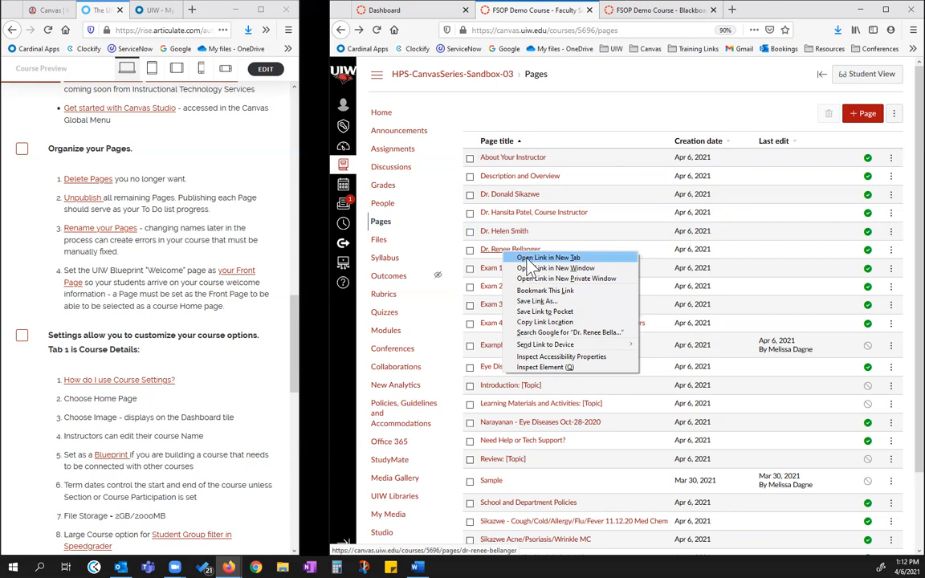
left_click(548, 257)
left_click(626, 11)
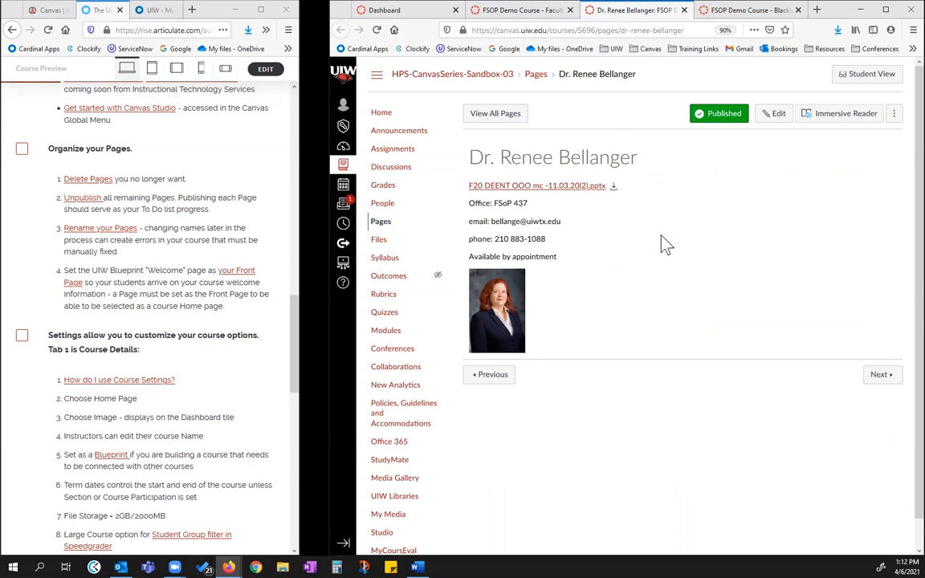
left_click(684, 10)
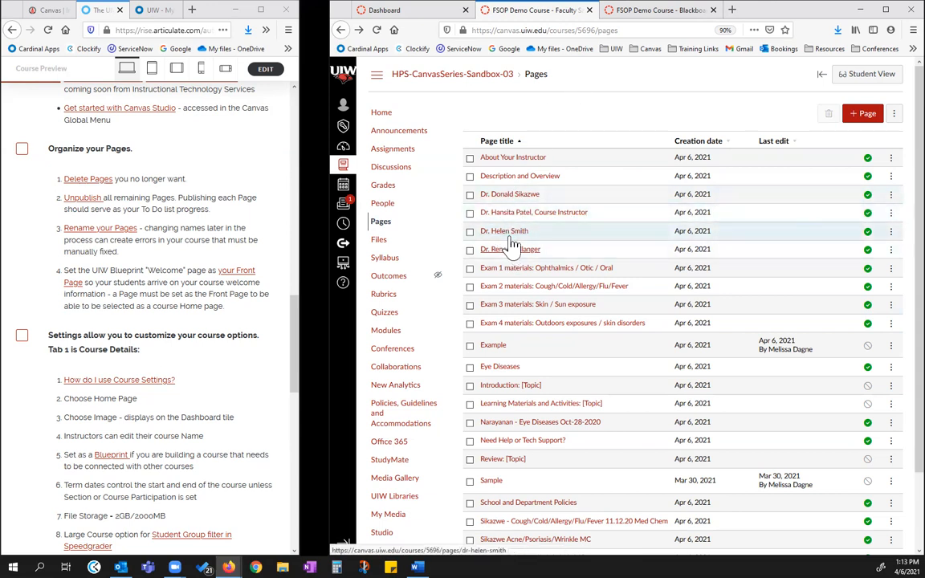
Open About Your Instructor and each of the four individual instructor pages in separate browser tabs
right_click(520, 160)
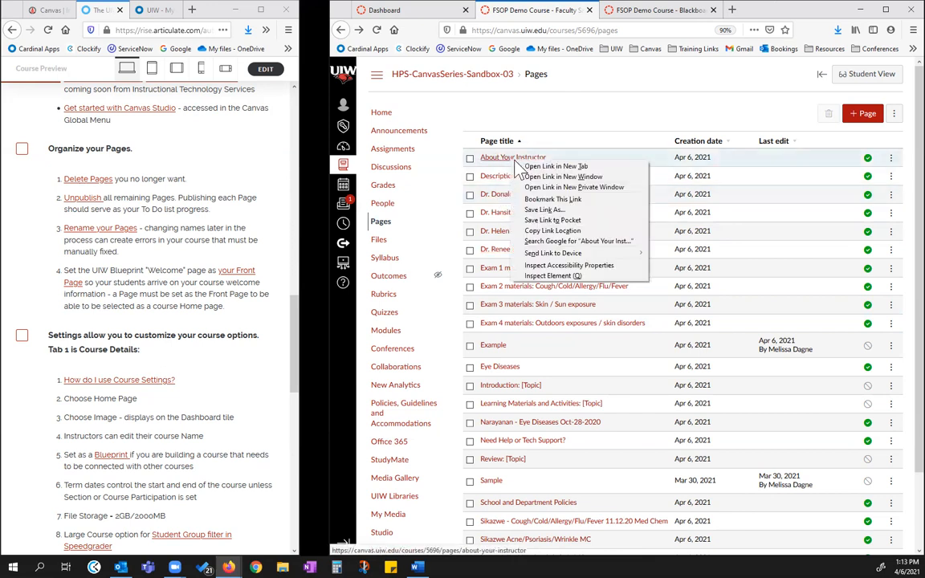
left_click(554, 167)
right_click(520, 210)
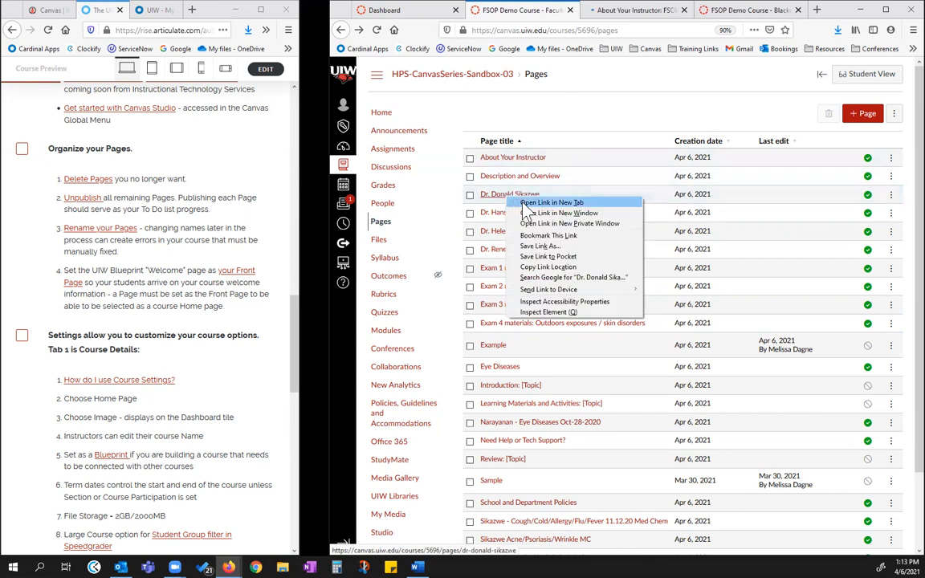
left_click(540, 217)
right_click(524, 212)
left_click(547, 217)
right_click(522, 232)
left_click(528, 239)
right_click(505, 249)
left_click(523, 254)
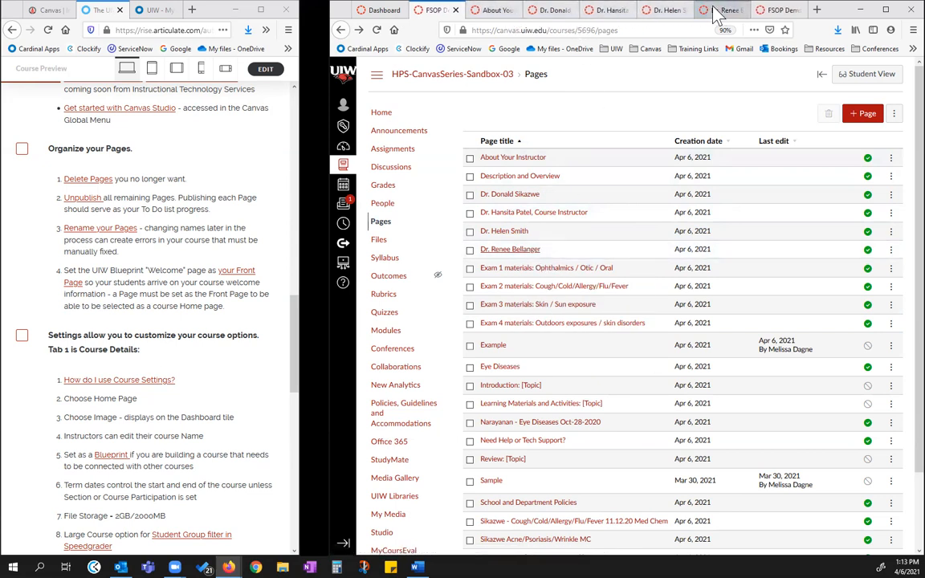
Copy the first individual instructor's contact details and photo, and paste them below the Contact Me section while editing About Your Instructor
left_click(552, 12)
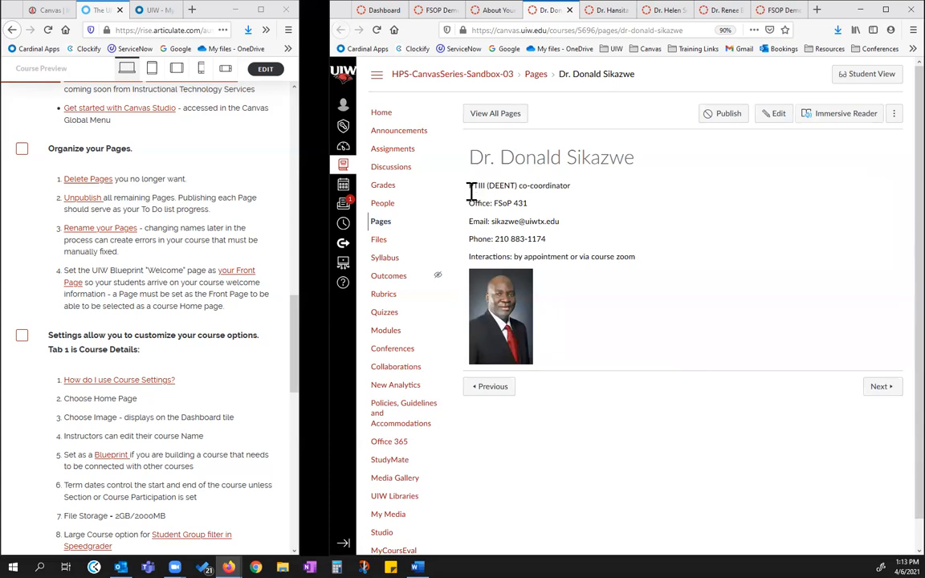
left_click_drag(471, 191, 521, 285)
left_click_drag(542, 364, 539, 377)
key("ctrl+c")
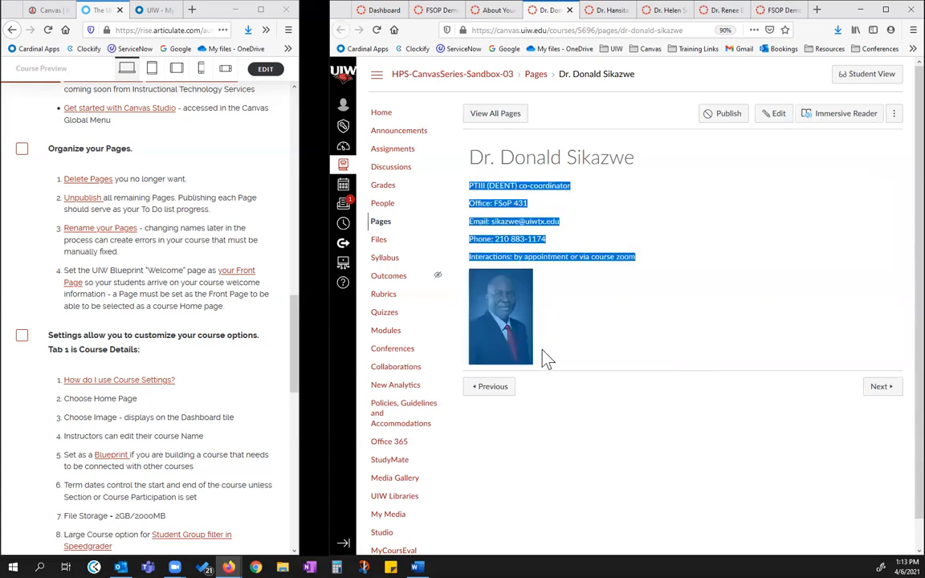
left_click(494, 10)
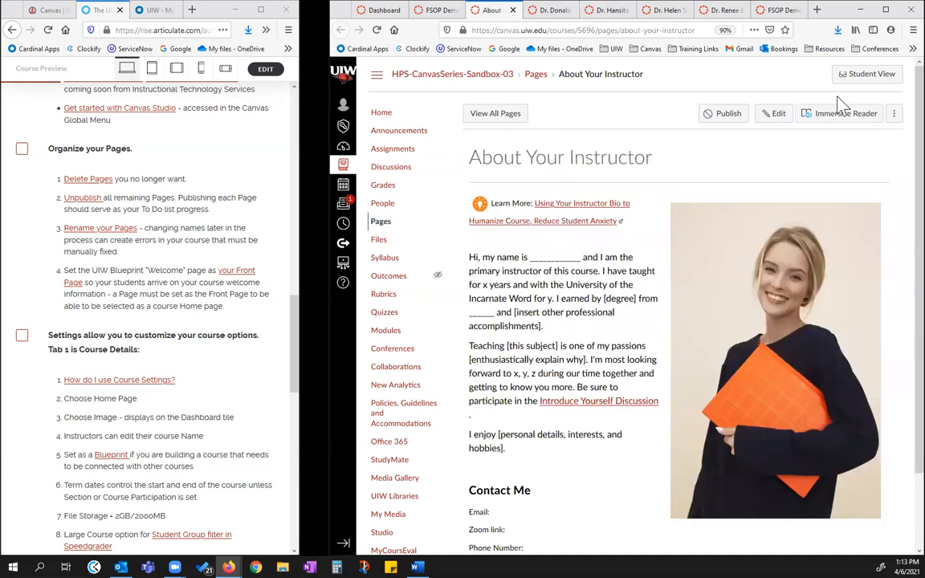
left_click(774, 114)
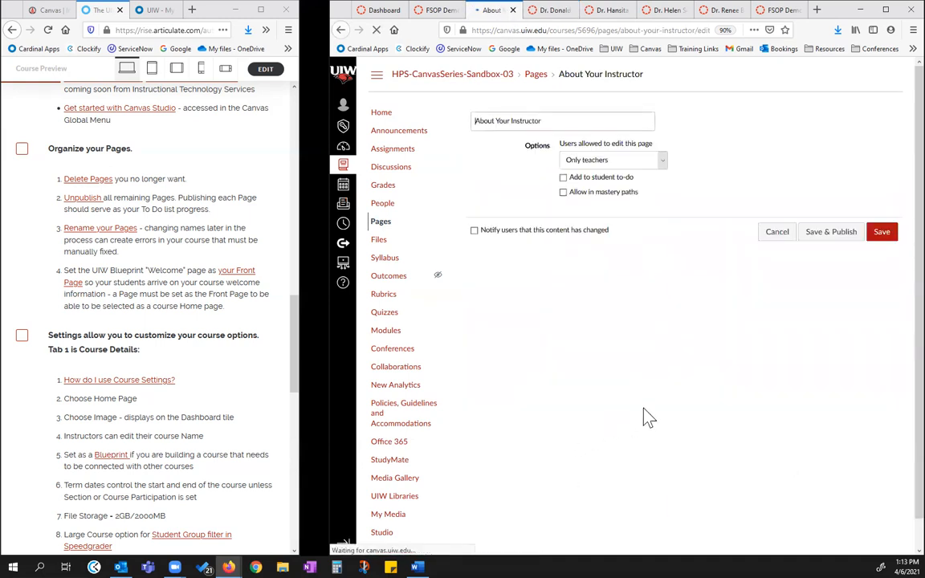
scroll(883, 329, "down", 3)
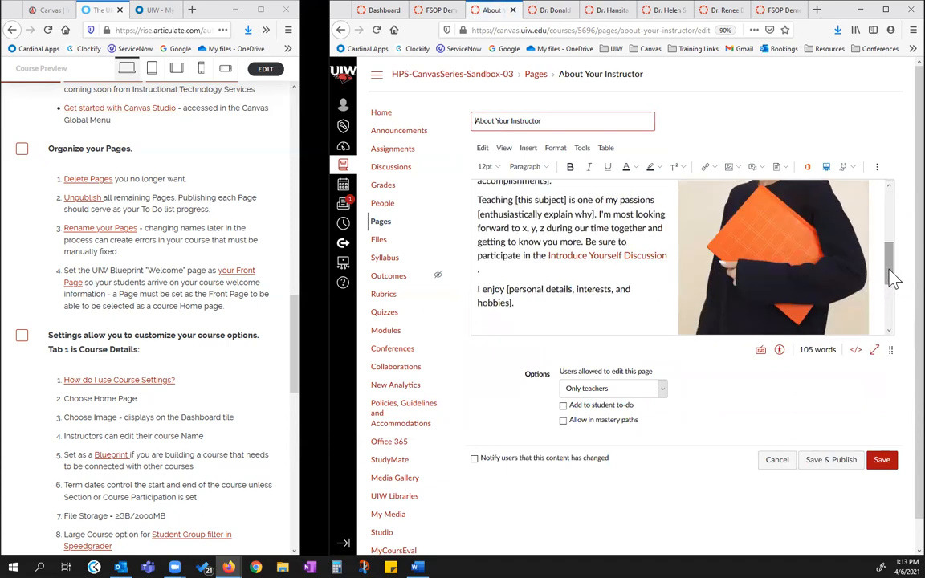
scroll(891, 277, "down", 3)
left_click(520, 329)
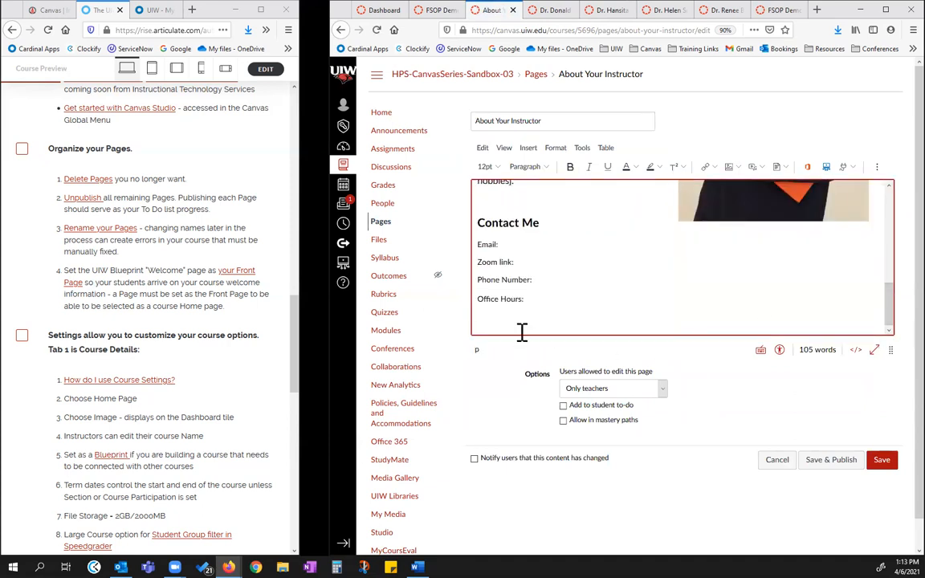
key("Return")
key("ctrl+v")
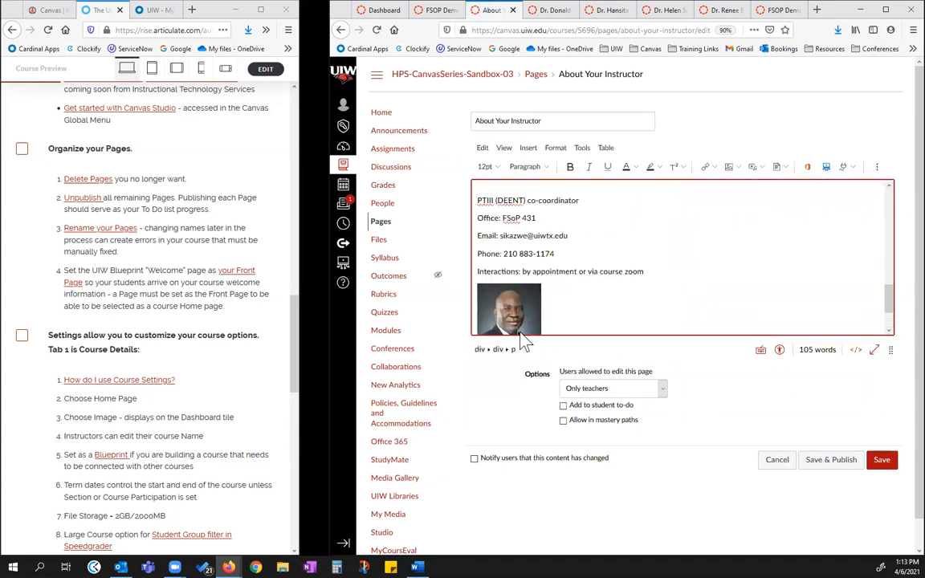
Add the second individual instructor's welcome message and contact details below the pasted photo on About Your Instructor, and save the page
left_click(610, 11)
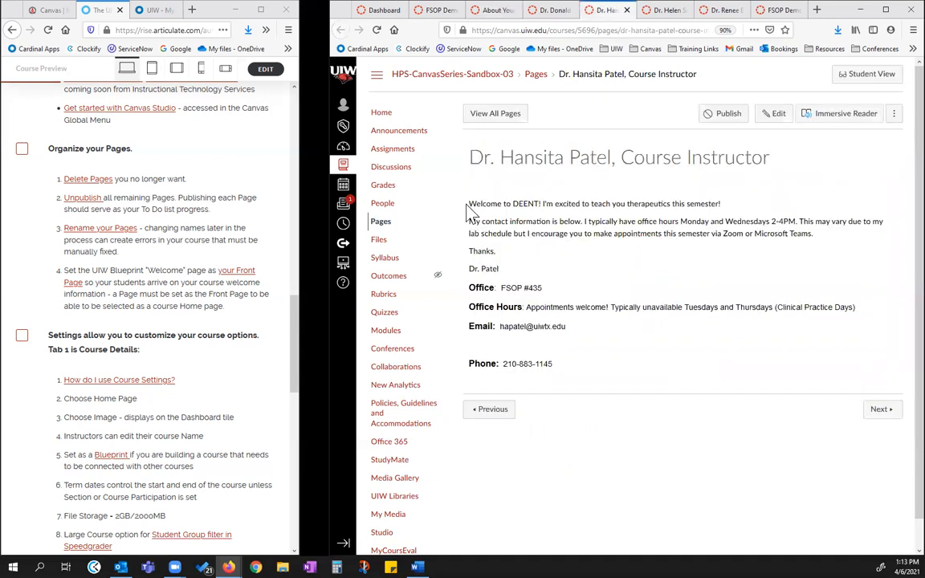
left_click_drag(470, 203, 576, 387)
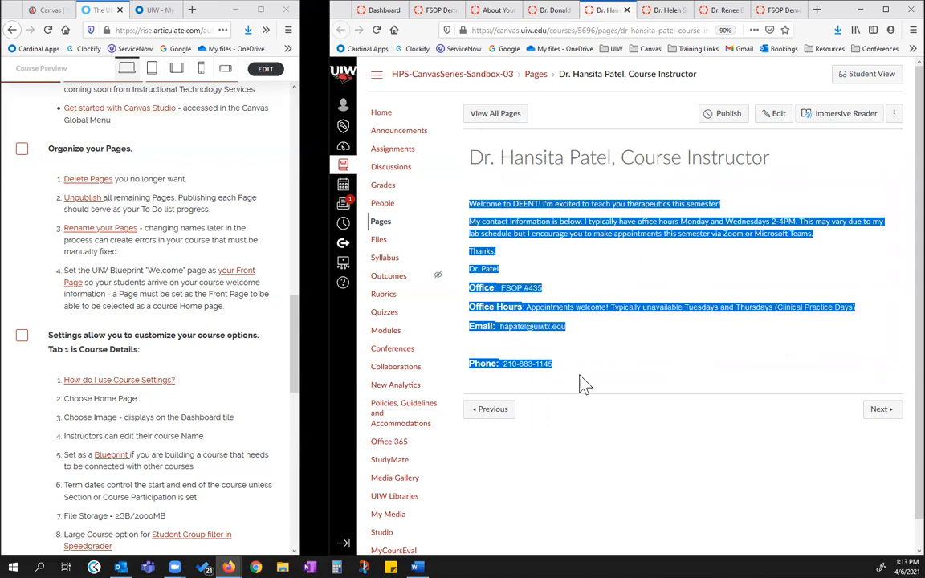
left_click(491, 10)
scroll(575, 321, "down", 2)
scroll(575, 321, "down", 2)
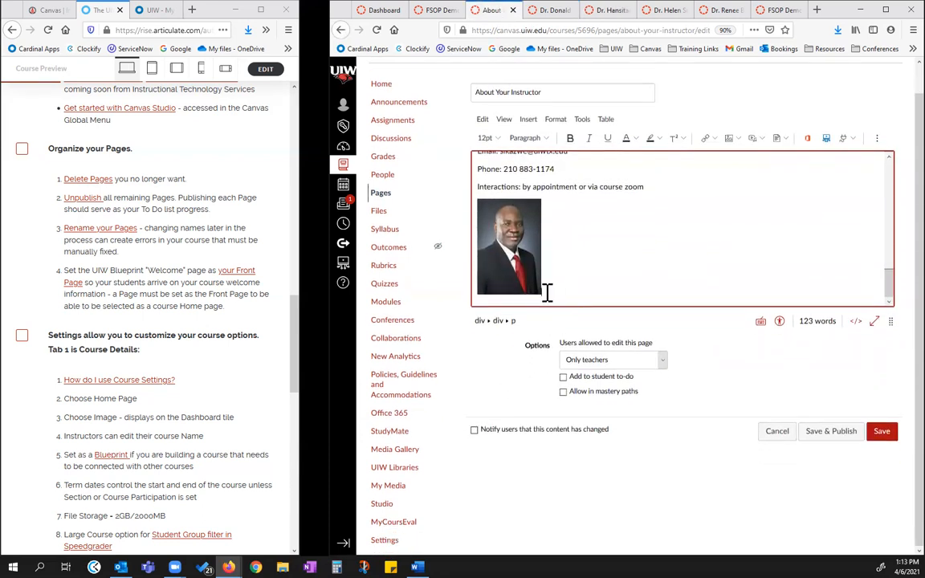
scroll(546, 293, "down", 1)
scroll(547, 293, "up", 3)
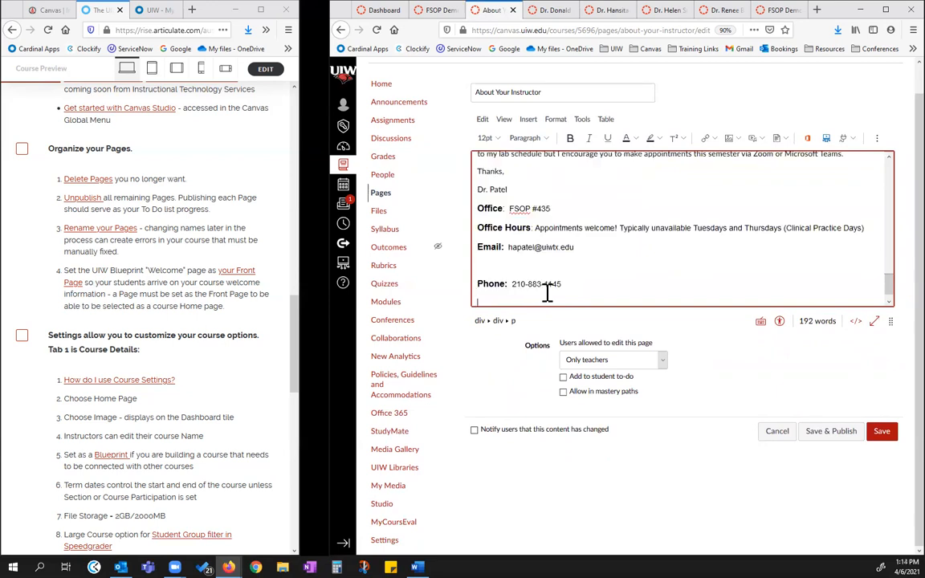
left_click(881, 438)
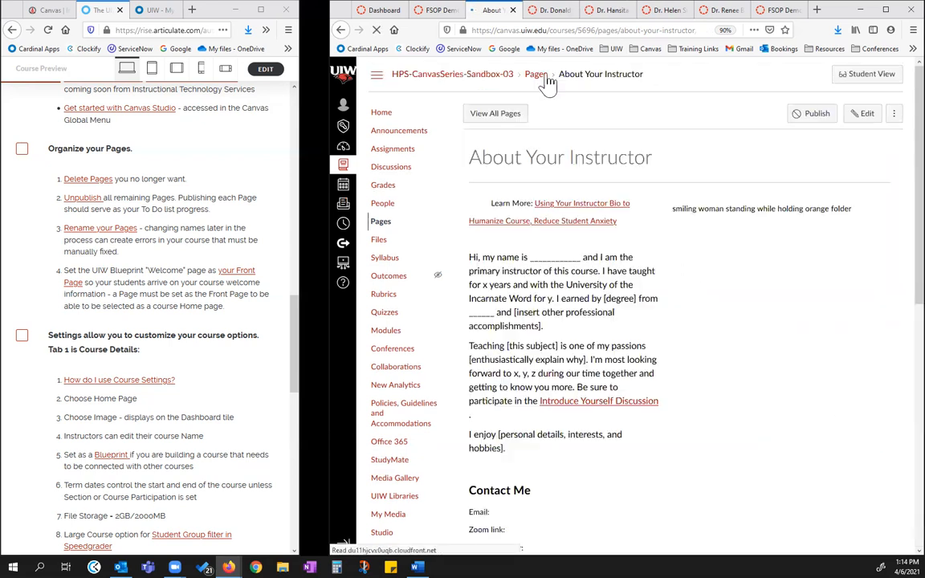
Bring up the Delete option on the first individual instructor's page without using it, and close the four individual instructor pages
left_click(553, 16)
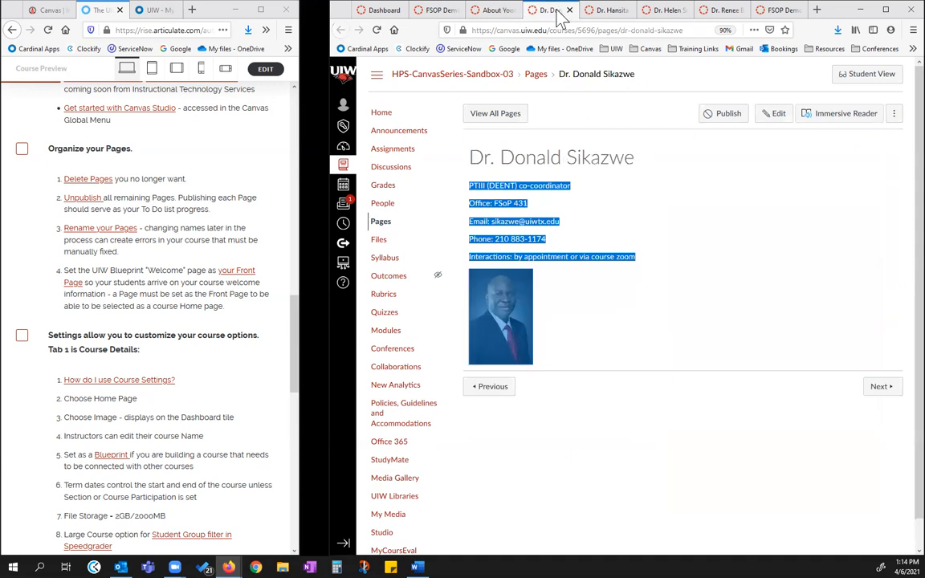
left_click(676, 213)
left_click(893, 113)
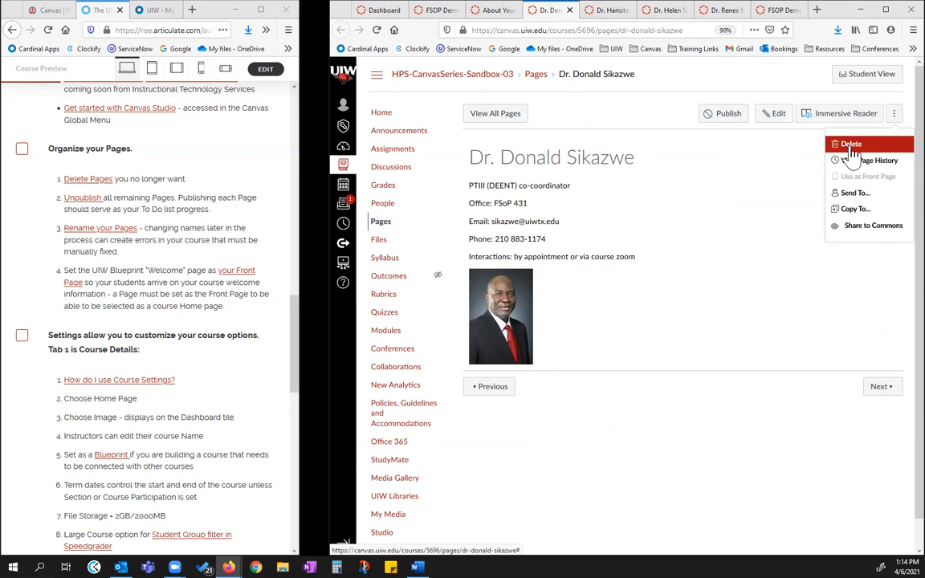
left_click(606, 12)
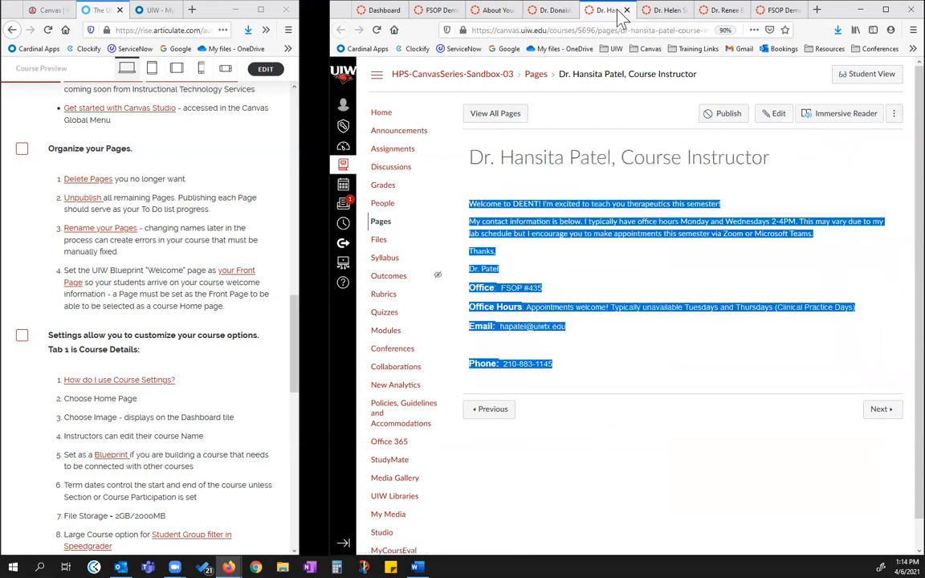
left_click(627, 11)
left_click(629, 11)
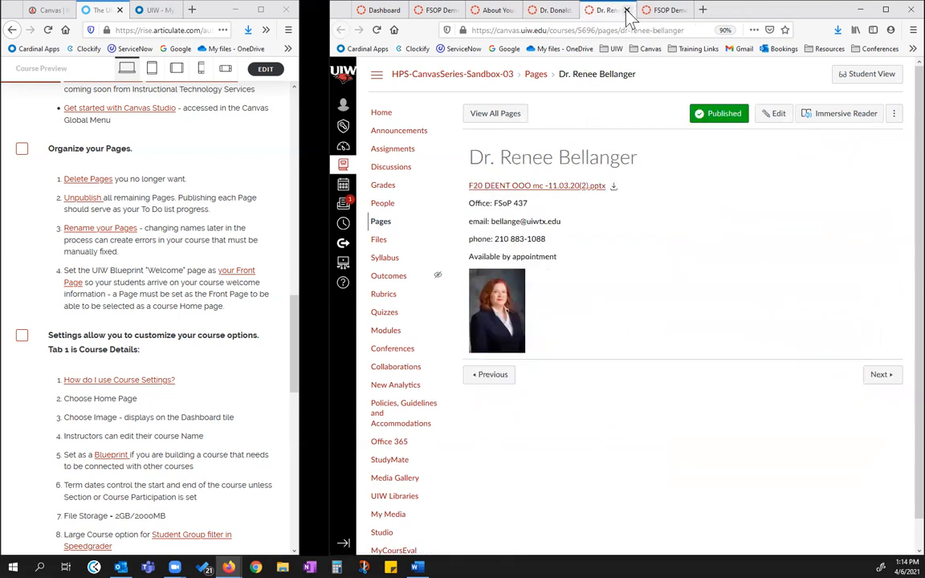
left_click(627, 11)
left_click(558, 10)
left_click(573, 10)
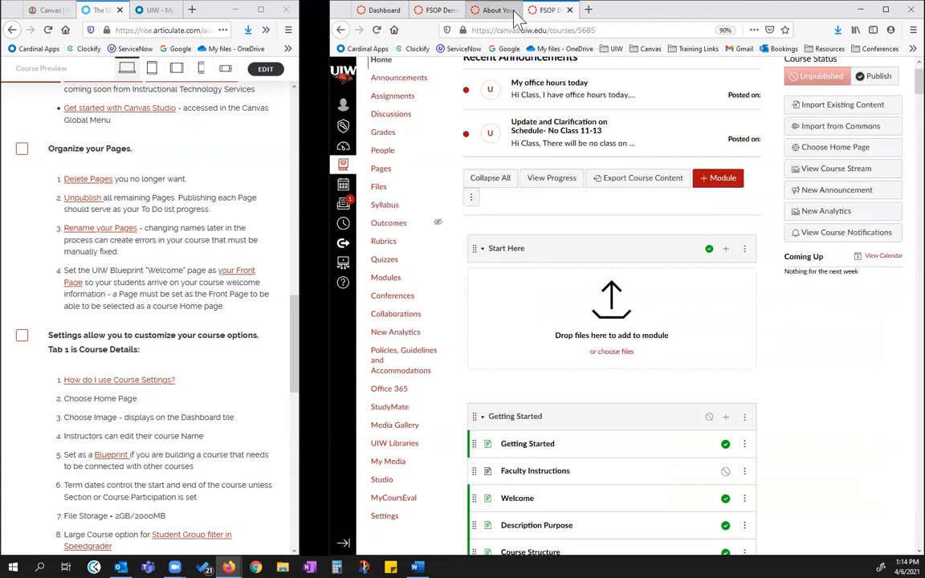
From the list of all pages, view the Acne/Psoriasis/Wrinkle MC page, examine its title, text and attachment, and close it
left_click(494, 9)
left_click(492, 115)
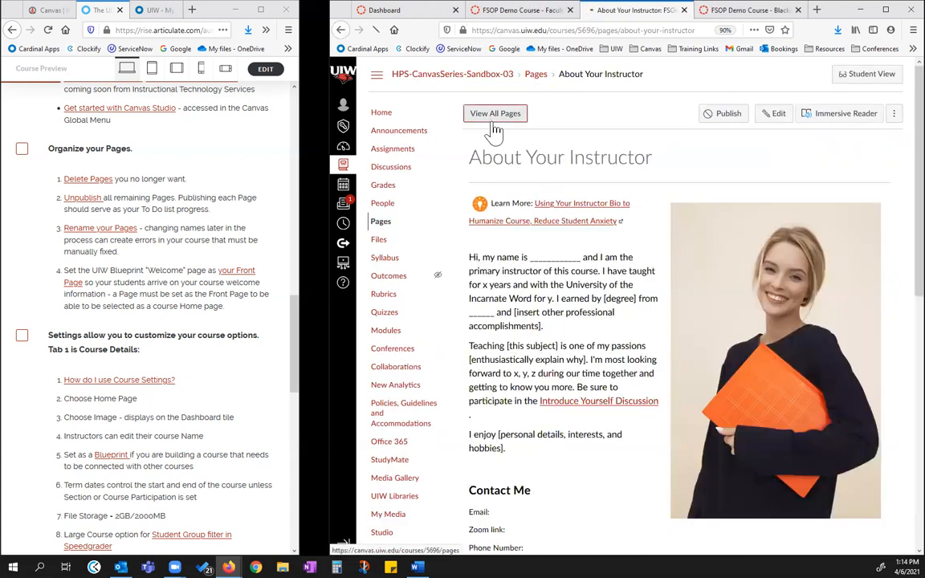
scroll(591, 215, "down", 1)
scroll(591, 215, "down", 2)
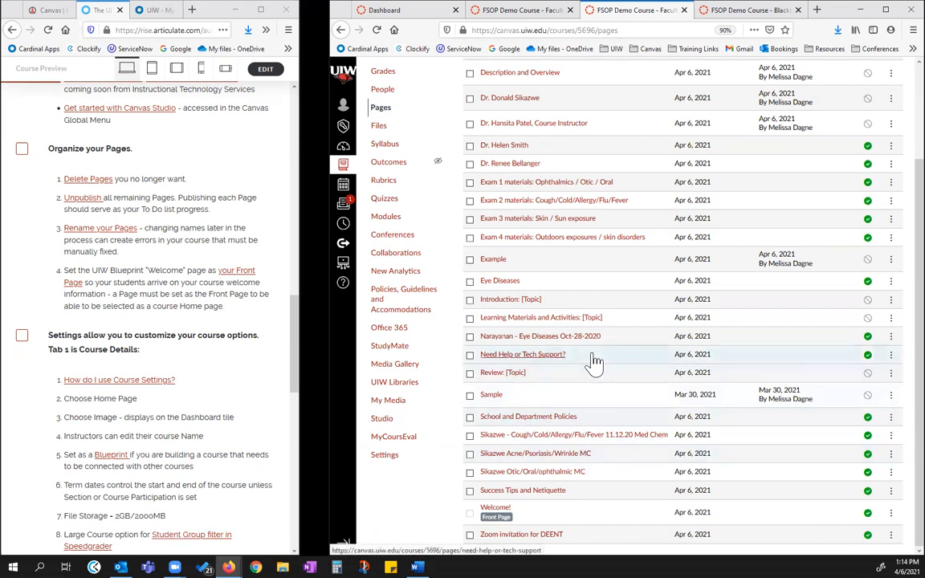
left_click(542, 456)
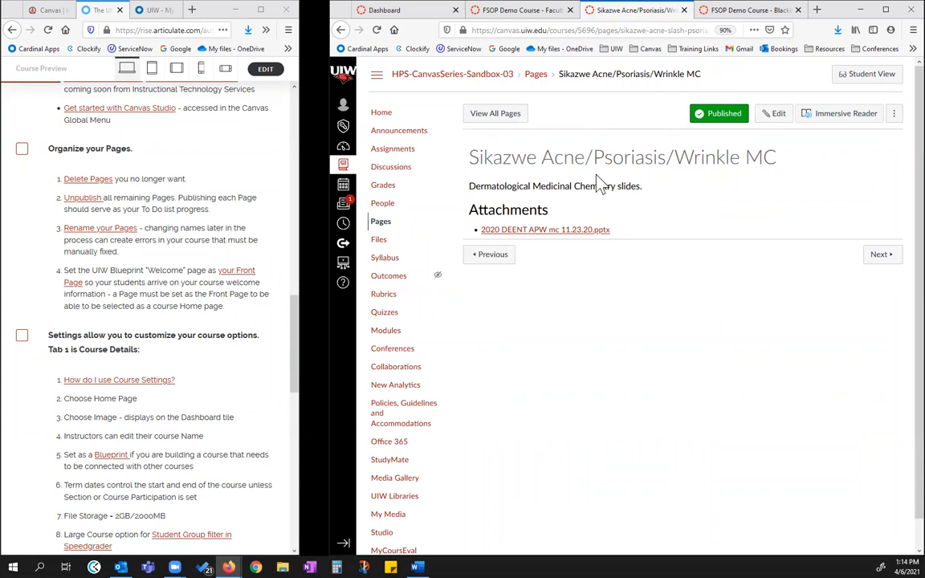
left_click_drag(473, 158, 646, 237)
left_click(655, 231)
left_click(683, 10)
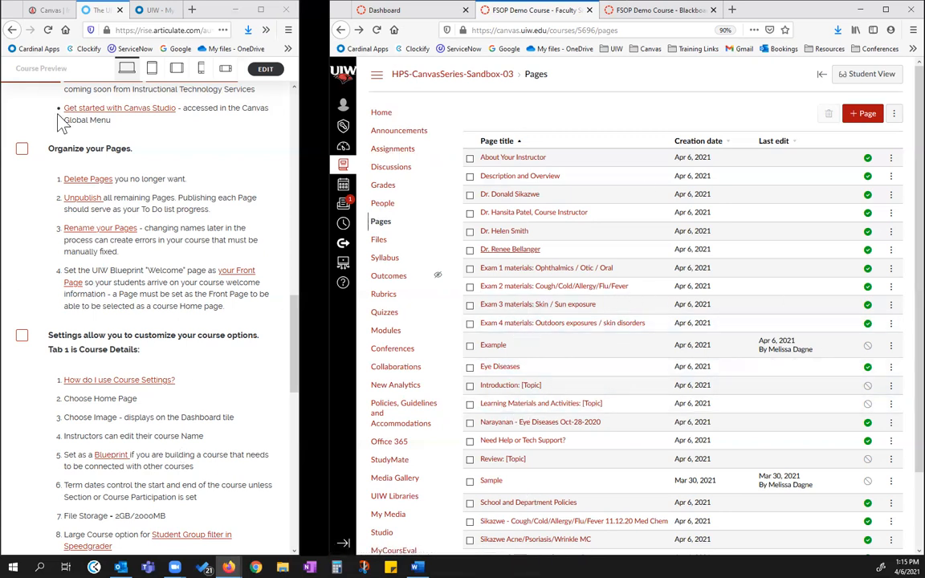
Check off "Organize your Pages" in the checklist, bring up its course settings item, and open the sandbox course's Settings
left_click(22, 151)
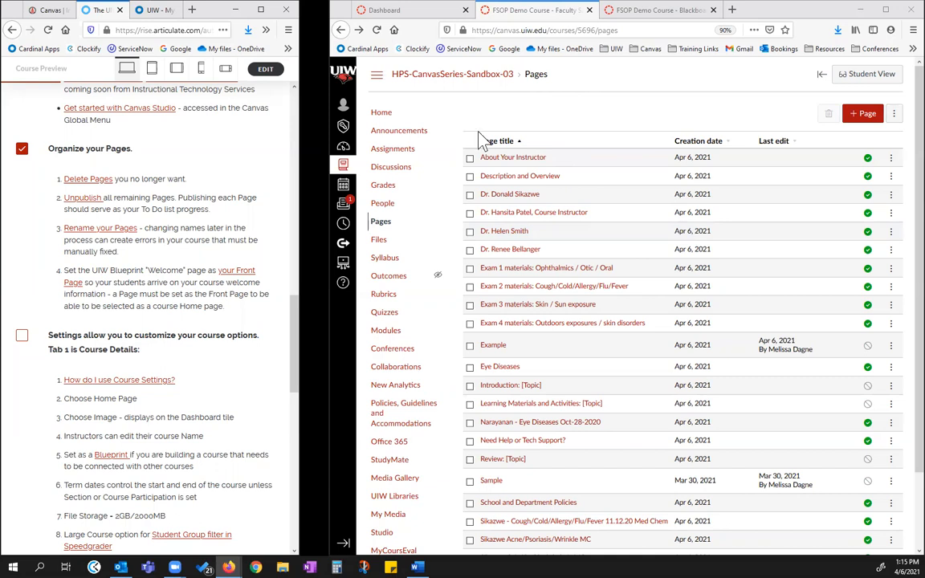
scroll(231, 354, "down", 4)
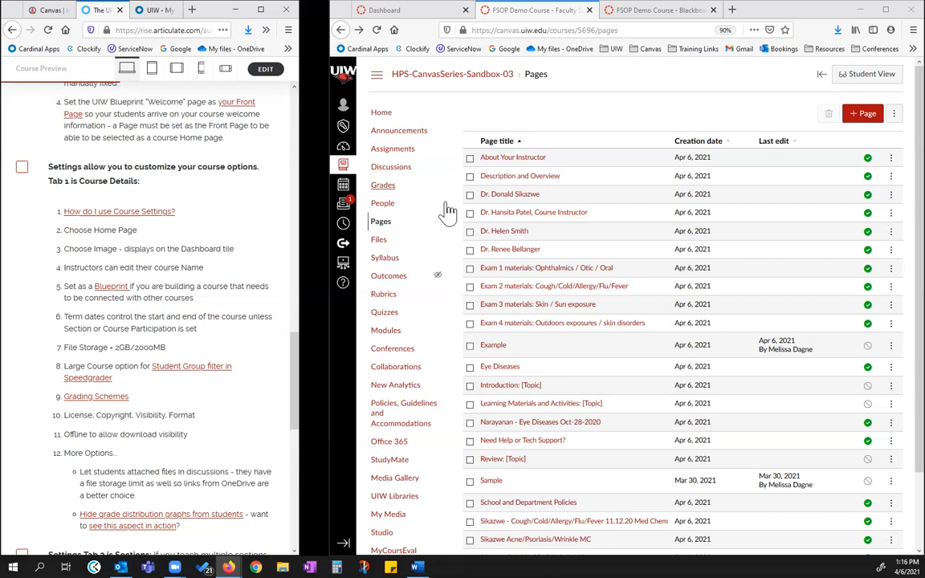
scroll(398, 502, "down", 2)
left_click(387, 488)
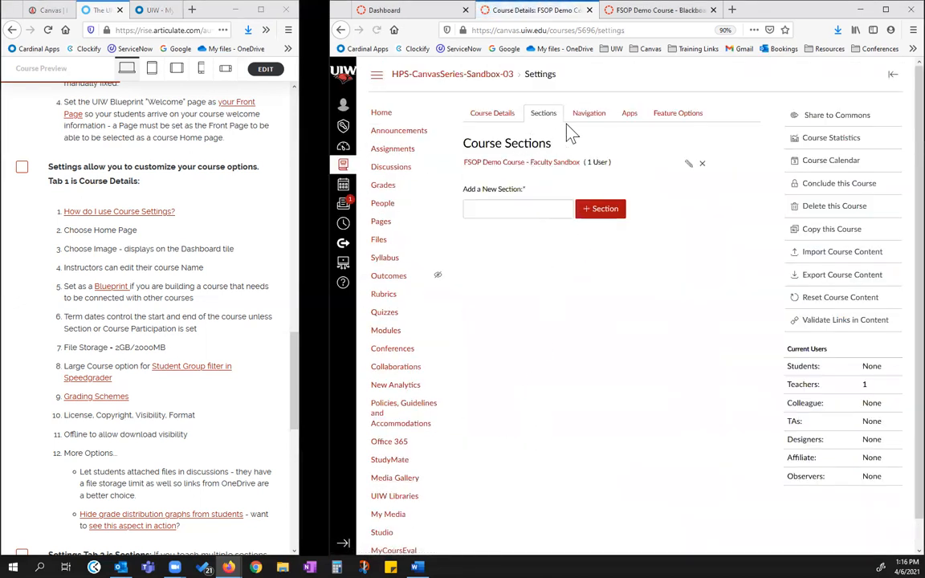
Open the course Navigation settings and examine the items students can see and the area for hidden items
left_click(589, 117)
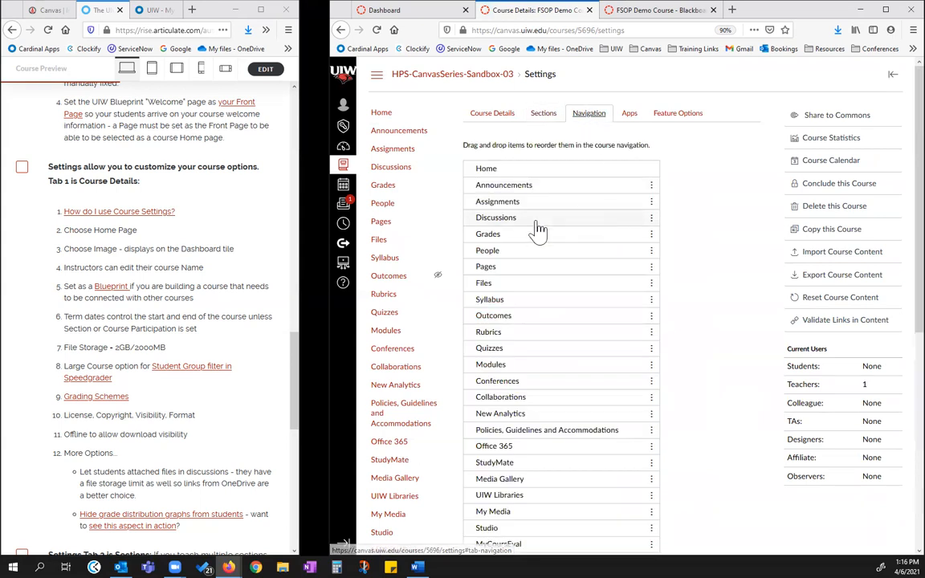
scroll(602, 233, "down", 1)
scroll(602, 233, "down", 2)
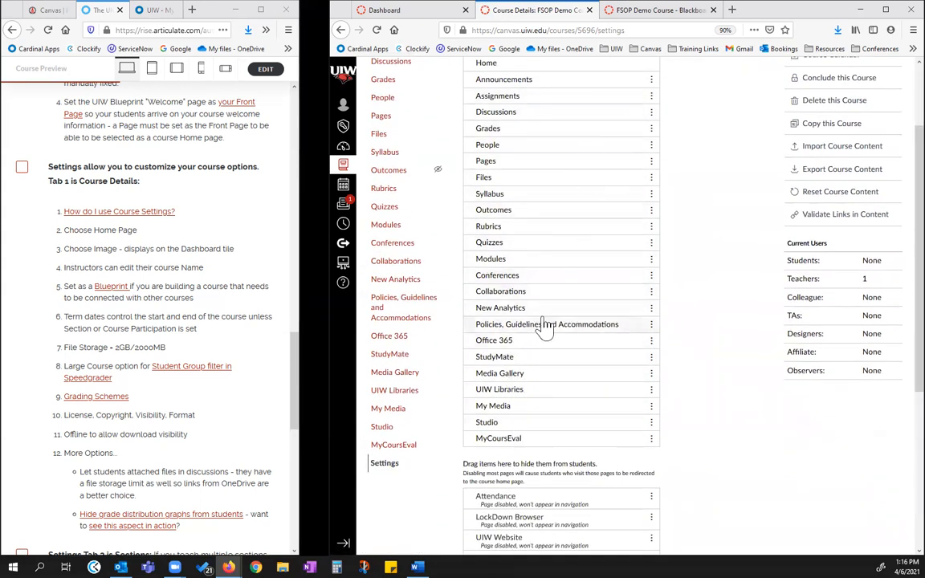
scroll(510, 127, "up", 1)
left_click_drag(465, 93, 671, 501)
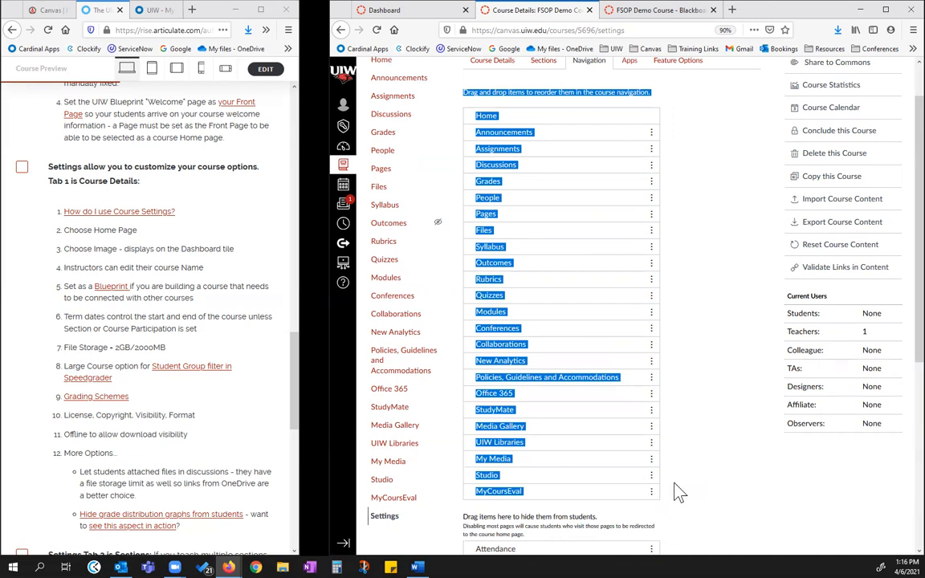
left_click(674, 491)
scroll(567, 353, "down", 4)
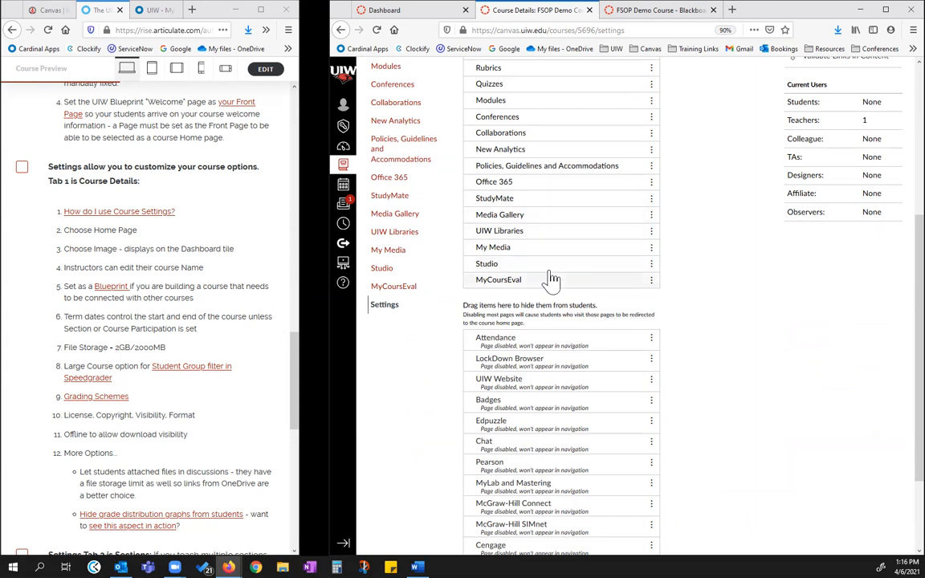
Hide Studio, My Media, UIW Libraries, Media Gallery and StudyMate from students in the course navigation
left_click_drag(552, 273, 557, 354)
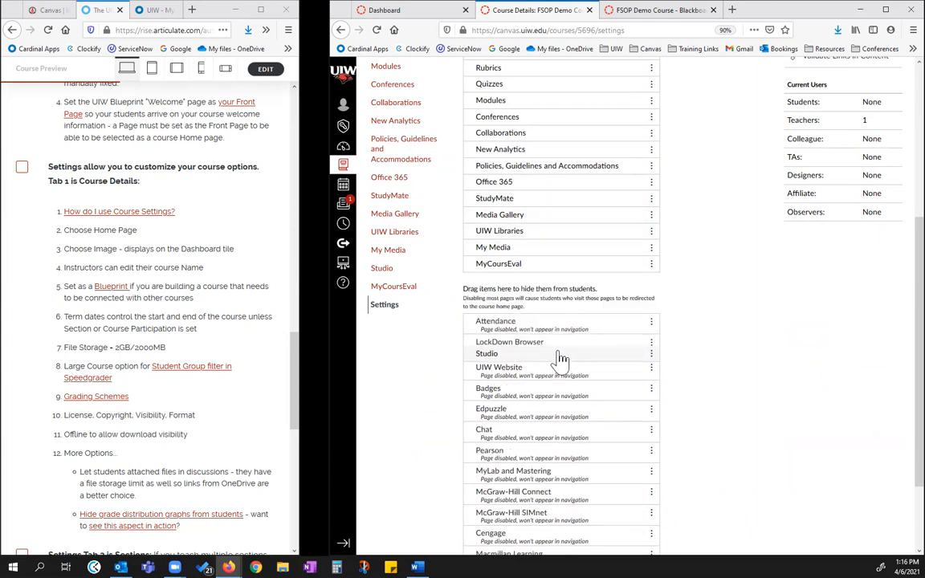
left_click_drag(556, 256, 490, 338)
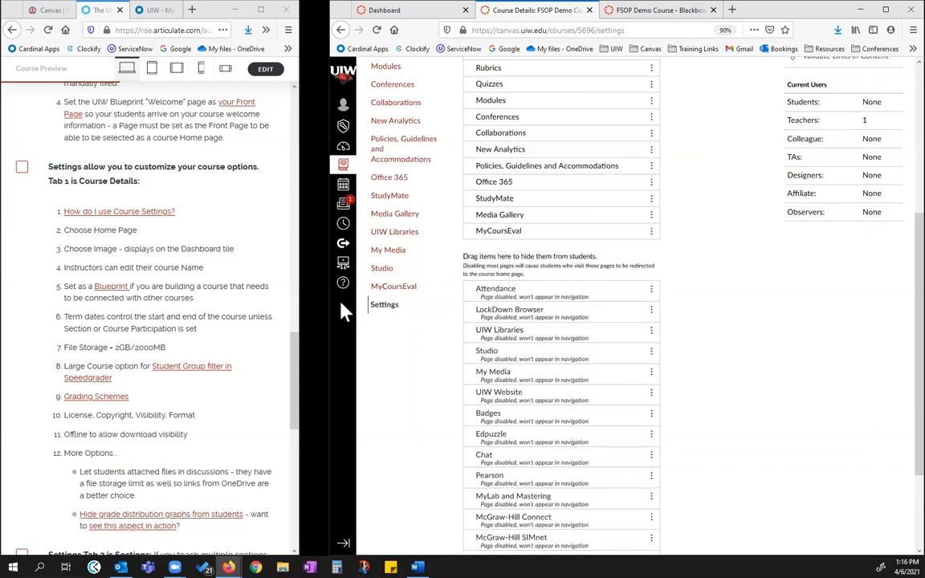
left_click_drag(537, 215, 551, 311)
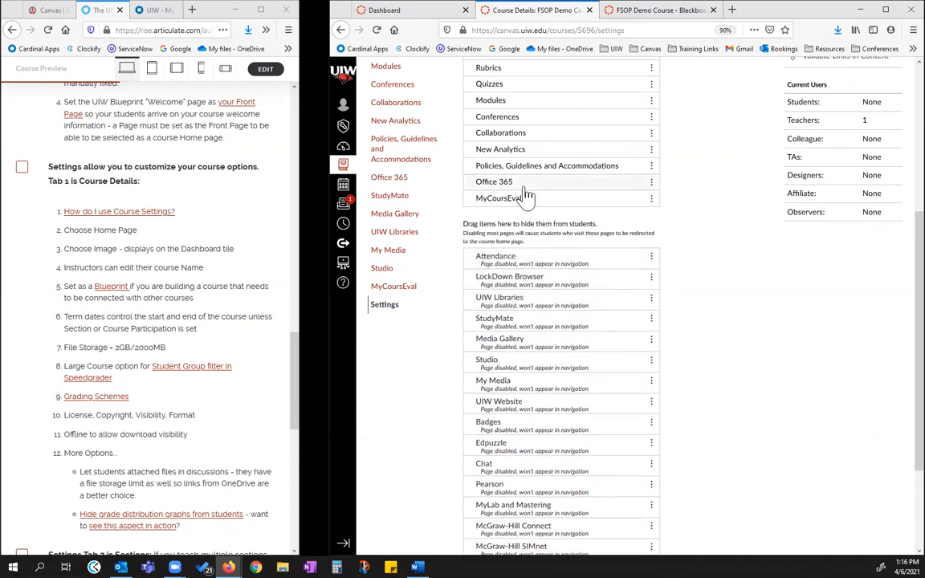
Move Office 365, Policies, Guidelines and Accommodations, New Analytics, Collaborations and Conferences to the navigation items hidden from students
left_click_drag(481, 189, 535, 308)
left_click_drag(537, 169, 530, 287)
left_click_drag(537, 153, 528, 250)
left_click_drag(547, 137, 536, 218)
left_click_drag(533, 120, 545, 210)
scroll(533, 186, "up", 2)
scroll(534, 189, "up", 2)
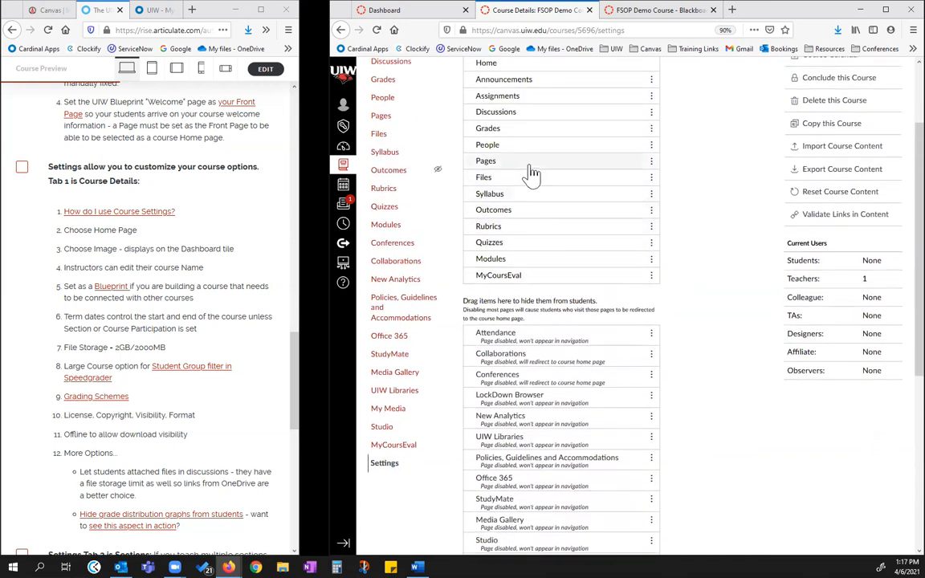
Hide Pages from students and arrange Announcements, Discussions and Modules in that order below Home in the course navigation
left_click_drag(529, 166, 550, 138)
scroll(534, 186, "up", 1)
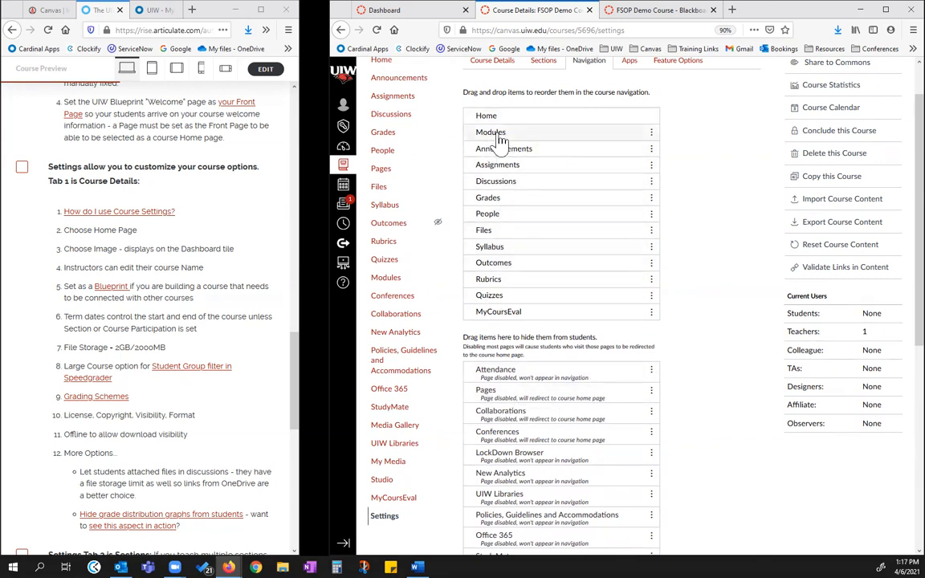
left_click_drag(504, 152, 495, 138)
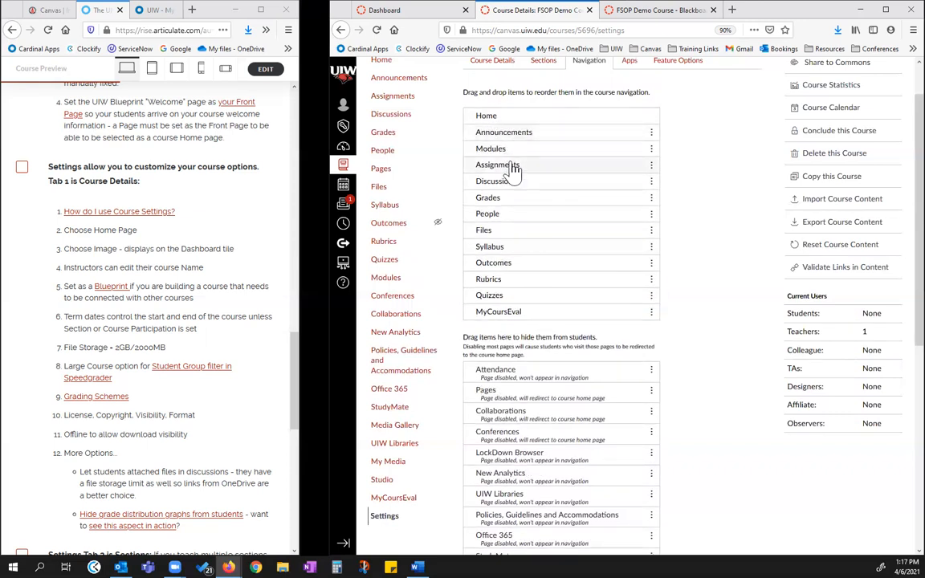
left_click_drag(503, 182, 504, 151)
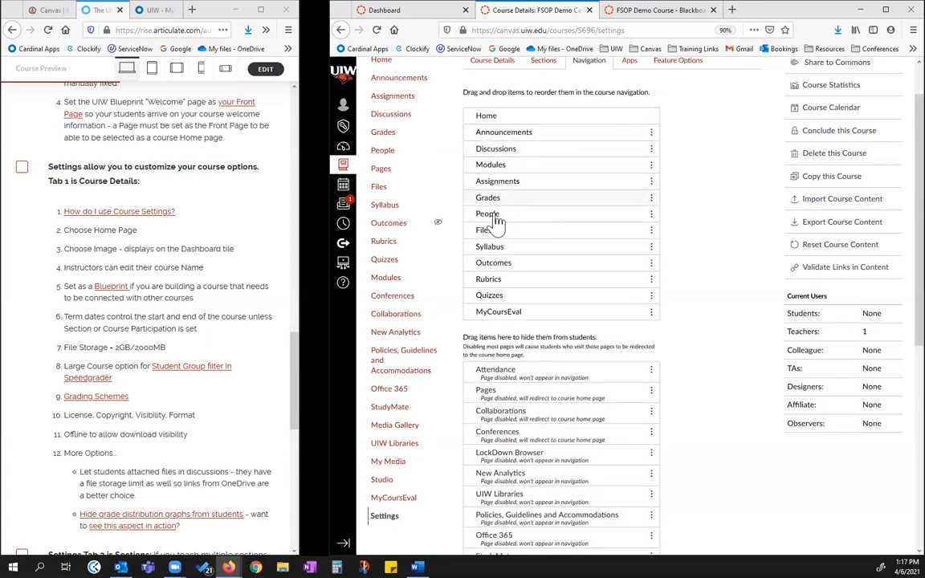
Hide Files, Quizzes, Outcomes and Rubrics from students in the course navigation
left_click_drag(496, 223, 481, 375)
left_click_drag(499, 282, 505, 354)
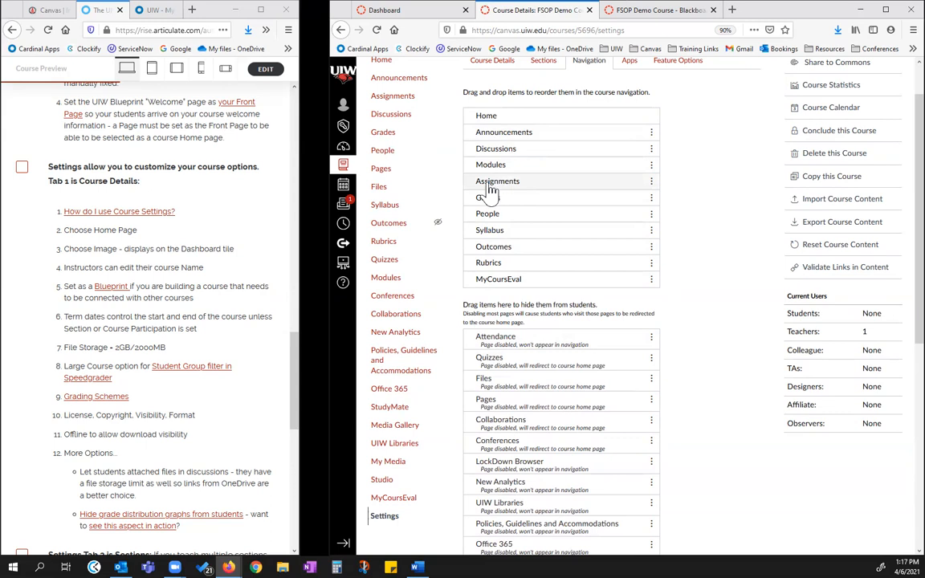
left_click_drag(513, 247, 527, 329)
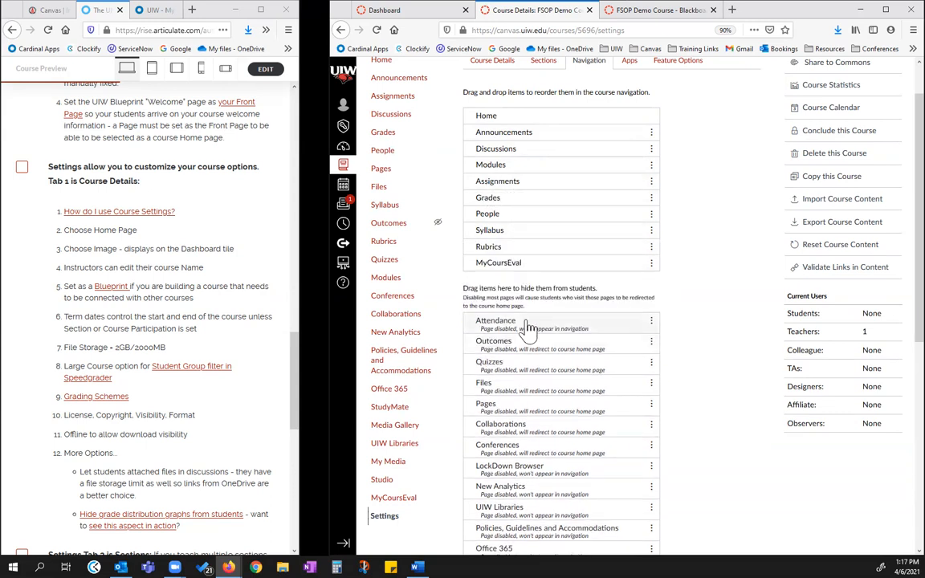
left_click_drag(524, 250, 539, 352)
Place Syllabus directly below Home in the course navigation and save the navigation settings
left_click_drag(533, 239, 532, 137)
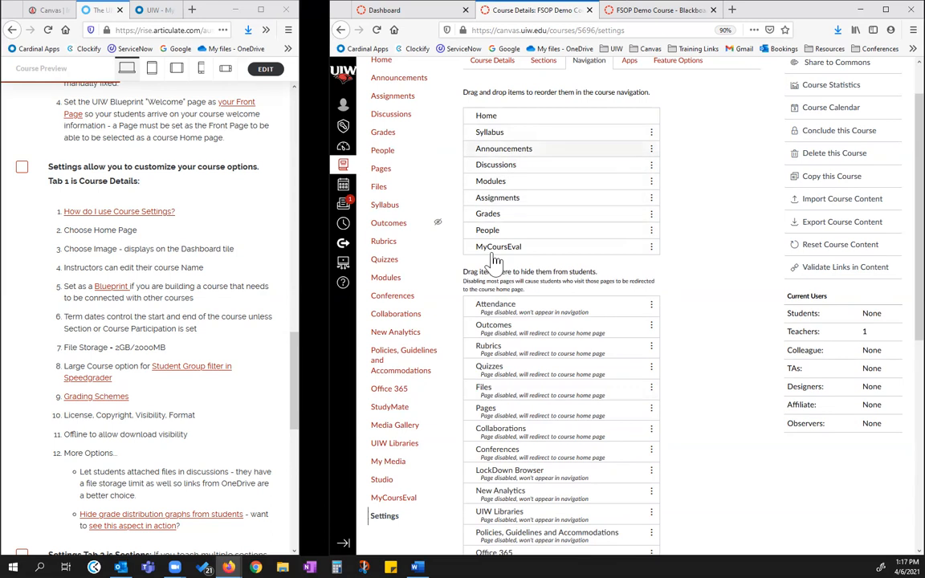
scroll(688, 321, "down", 5)
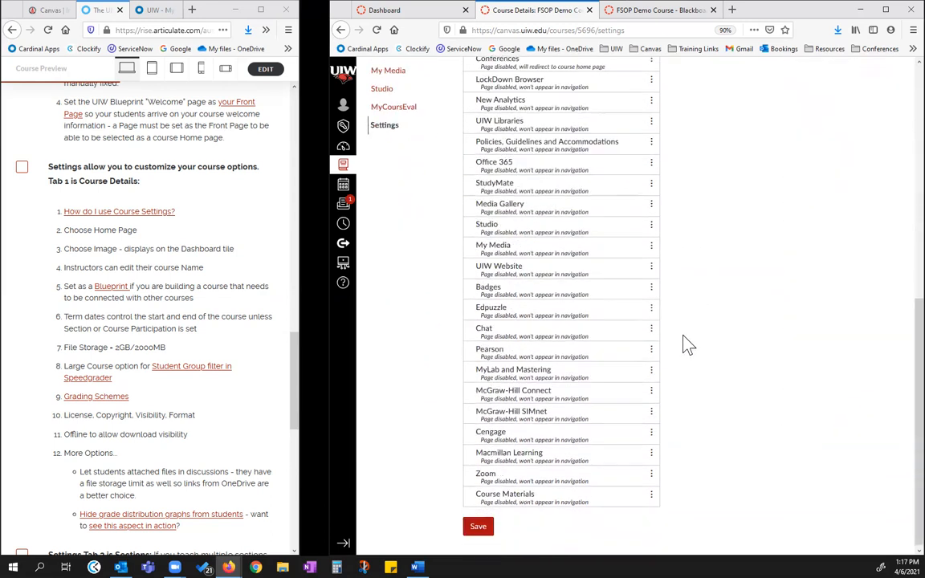
left_click(478, 527)
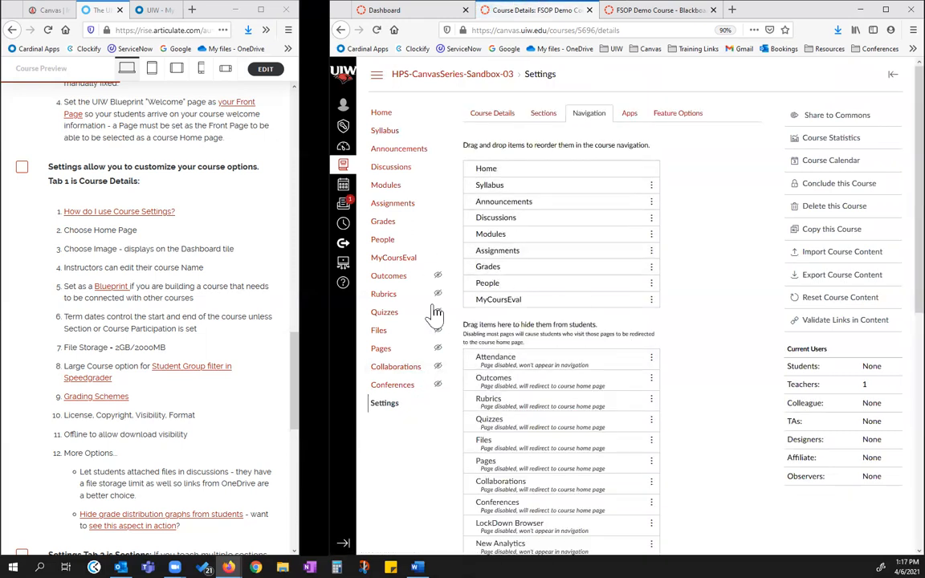
Add a module named "Example" to the course's Modules
left_click(384, 190)
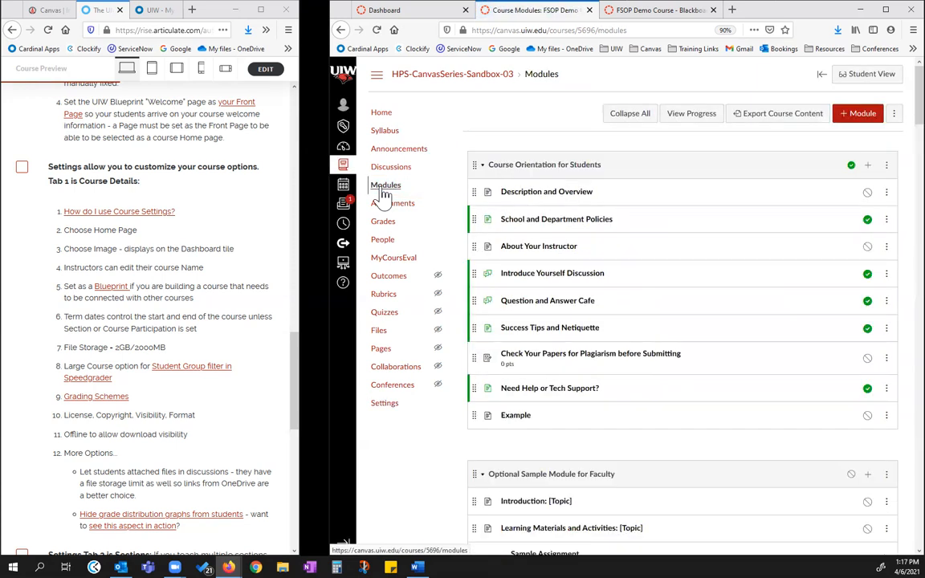
left_click(857, 113)
left_click(518, 259)
type("Exampl")
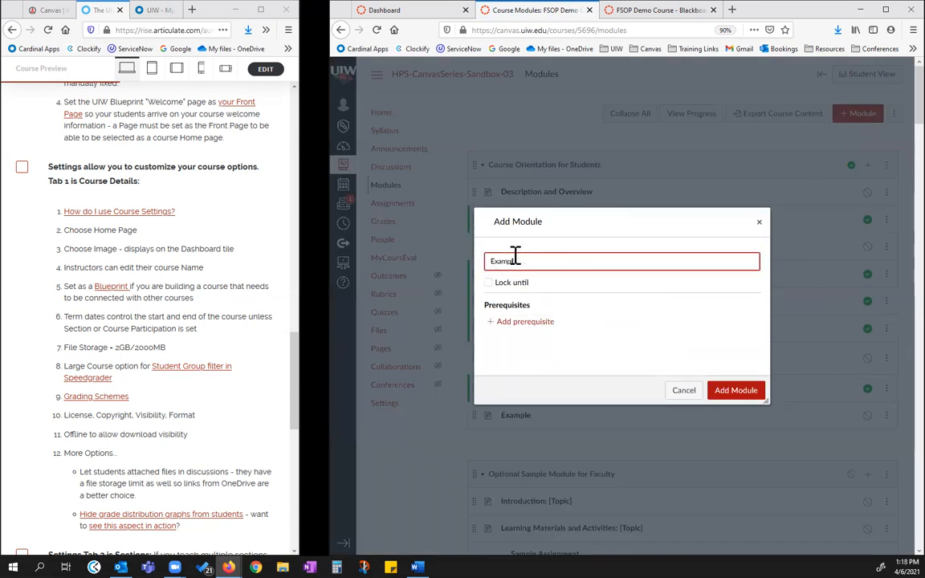
type("e")
left_click(726, 393)
Move the Example module to the top of the module list
scroll(803, 316, "down", 3)
scroll(802, 315, "down", 20)
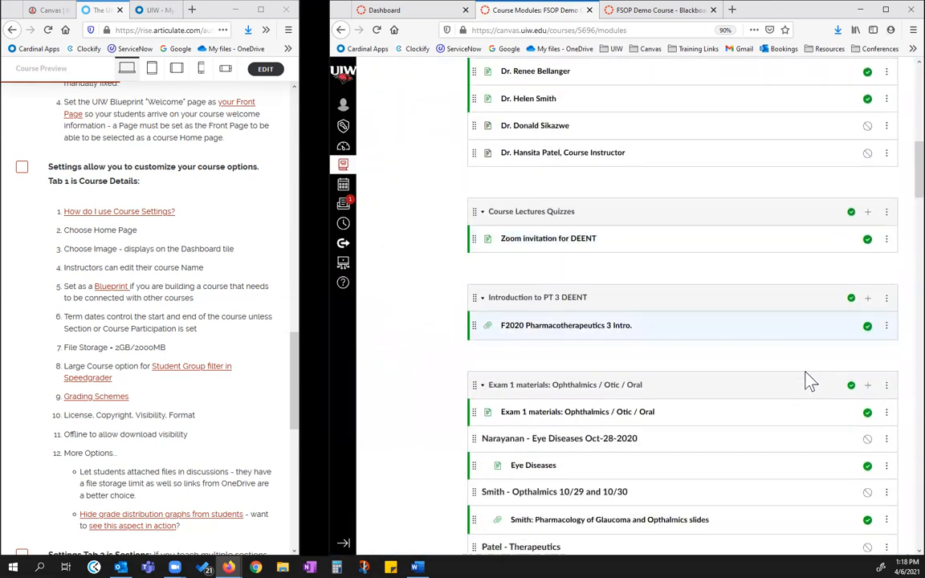
scroll(893, 361, "down", 10)
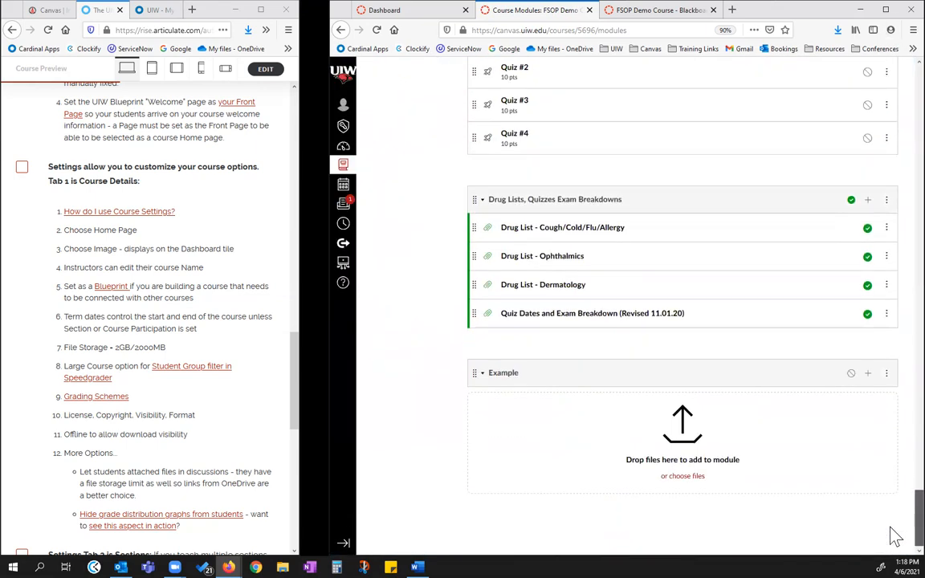
left_click(886, 374)
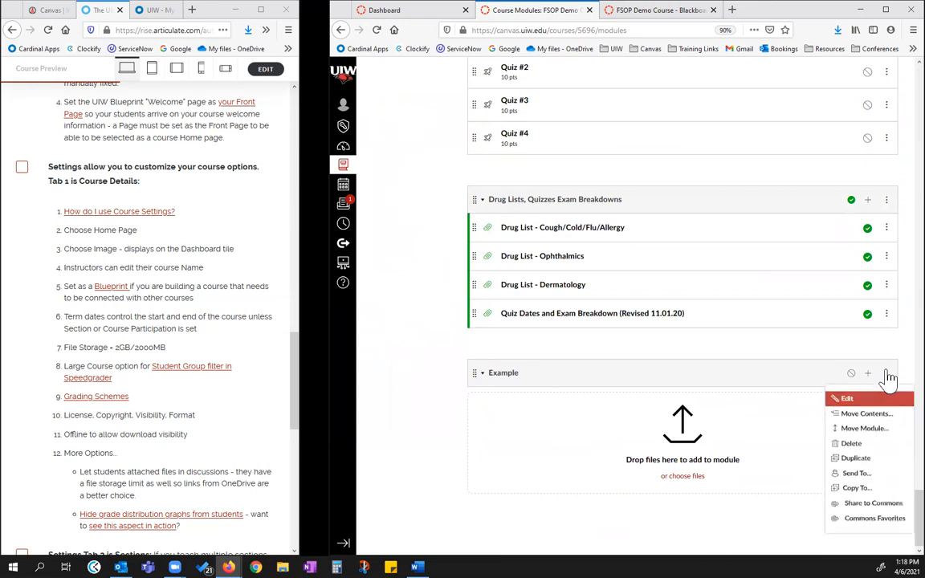
left_click(857, 433)
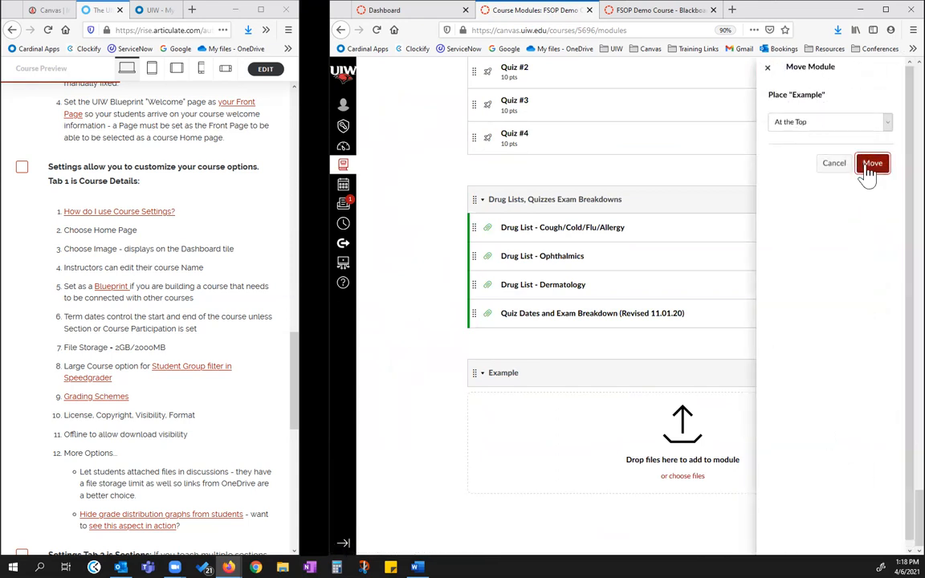
left_click(872, 165)
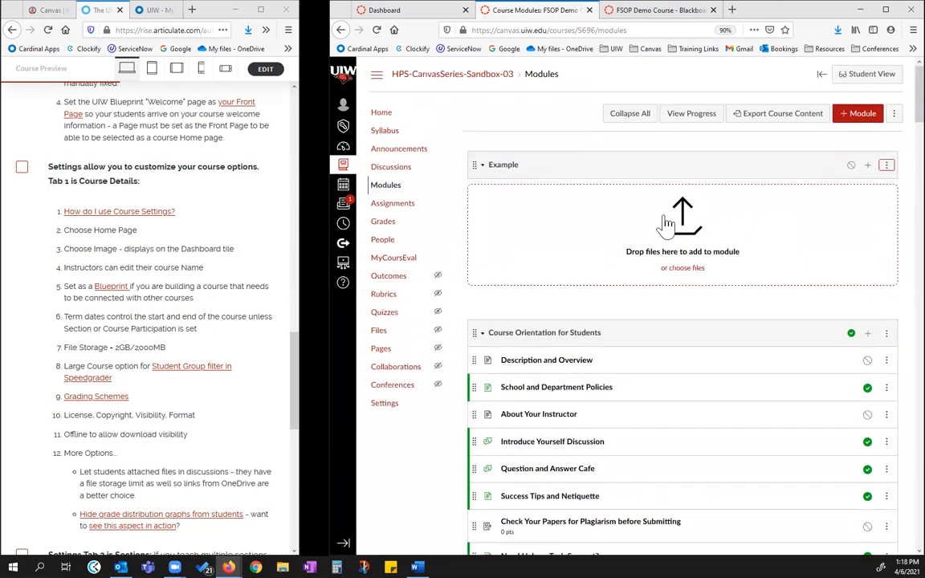
Start adding an item to the Example module and examine the item types that can be added
left_click(483, 170)
left_click(484, 170)
left_click(868, 167)
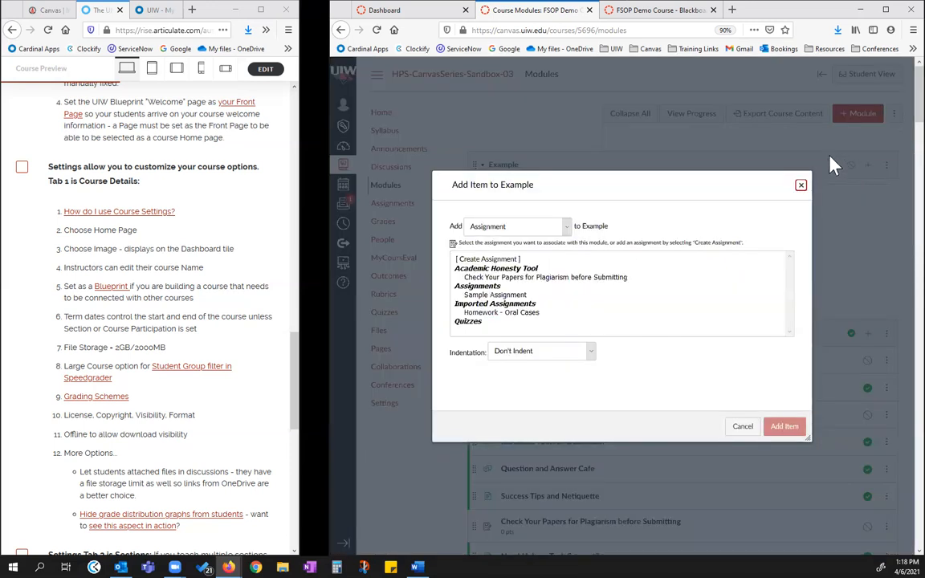
left_click(560, 227)
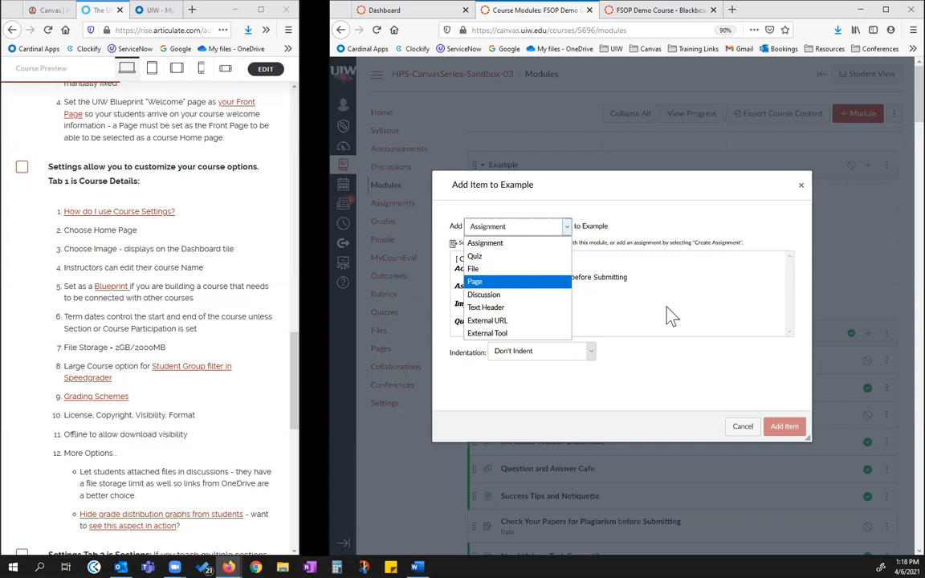
Widen the checklist window to review its Pages and Settings items, narrow it again, and cancel adding the module item
left_click(298, 129)
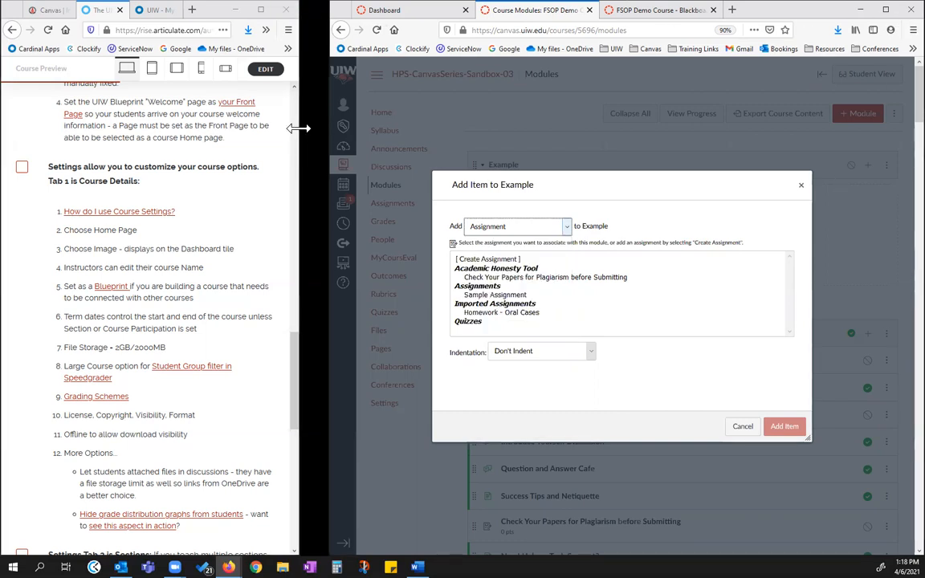
left_click_drag(298, 129, 687, 128)
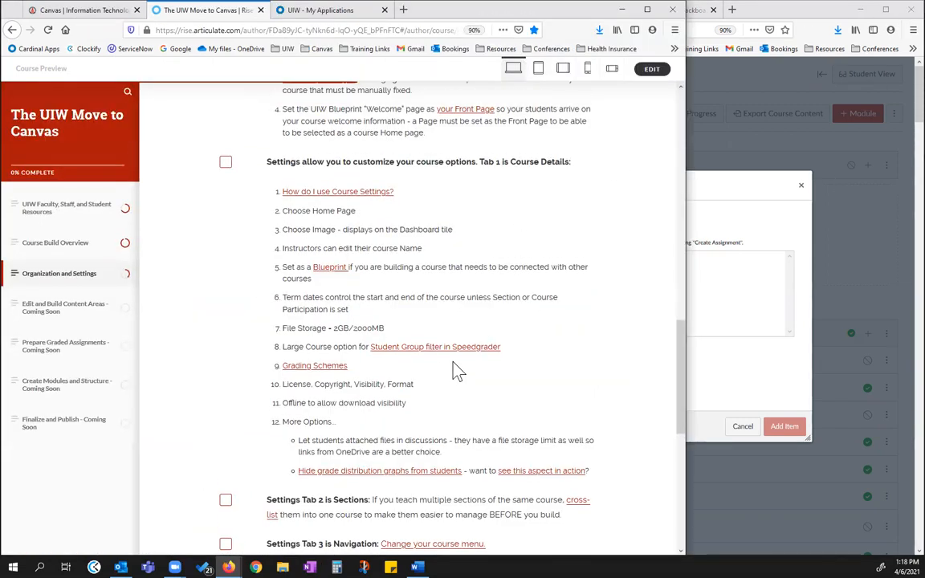
scroll(474, 345, "up", 5)
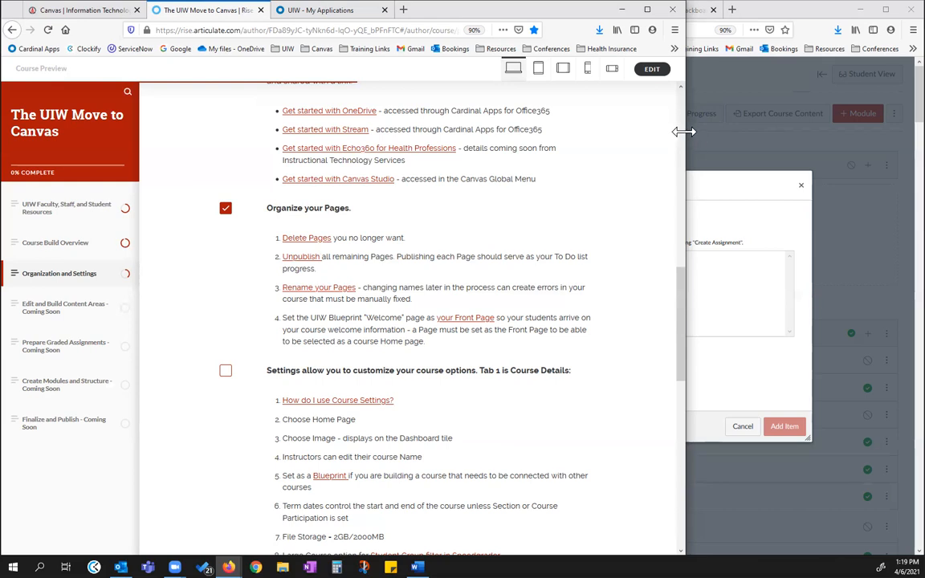
left_click_drag(683, 132, 330, 132)
left_click(742, 427)
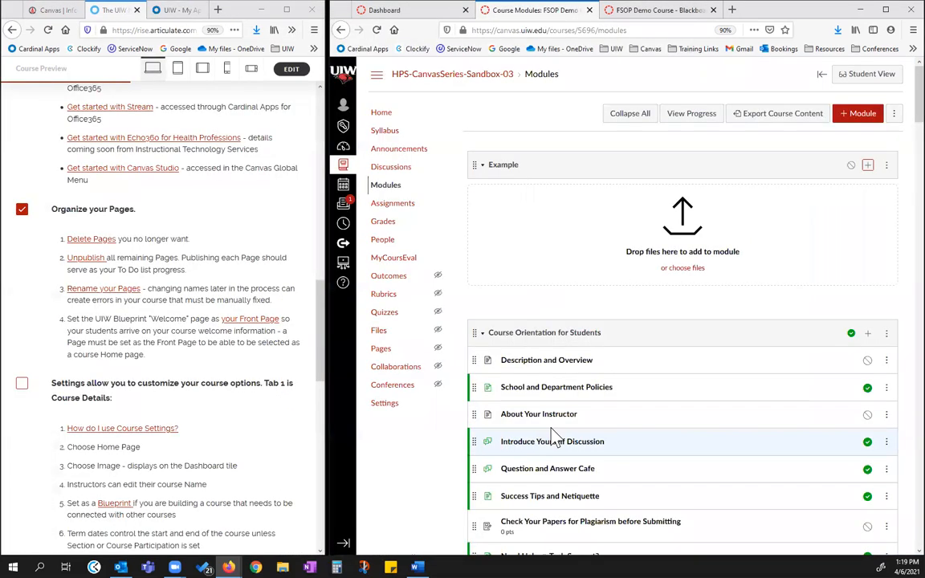
Open the course Settings and view the Course Details alongside the matching checklist item
left_click(393, 412)
scroll(213, 385, "down", 5)
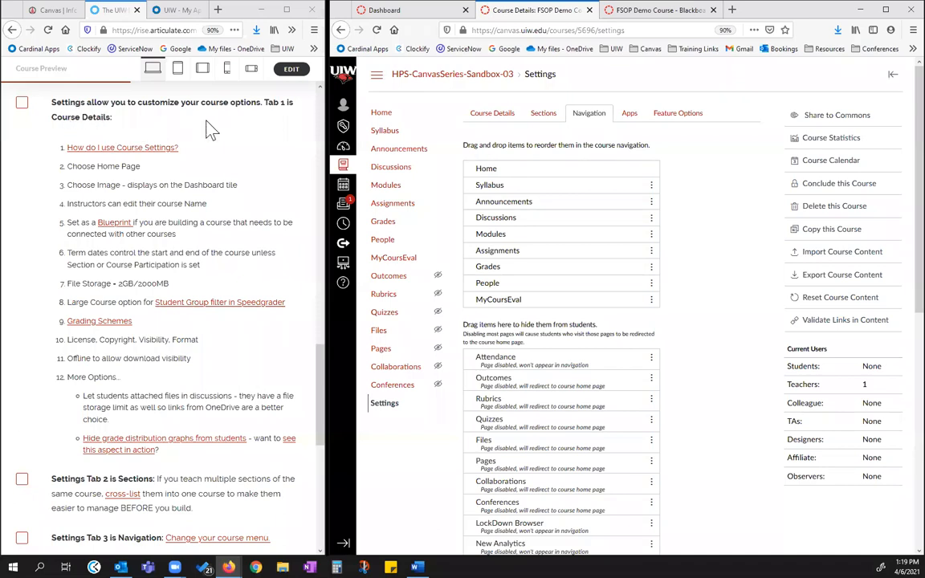
left_click(485, 115)
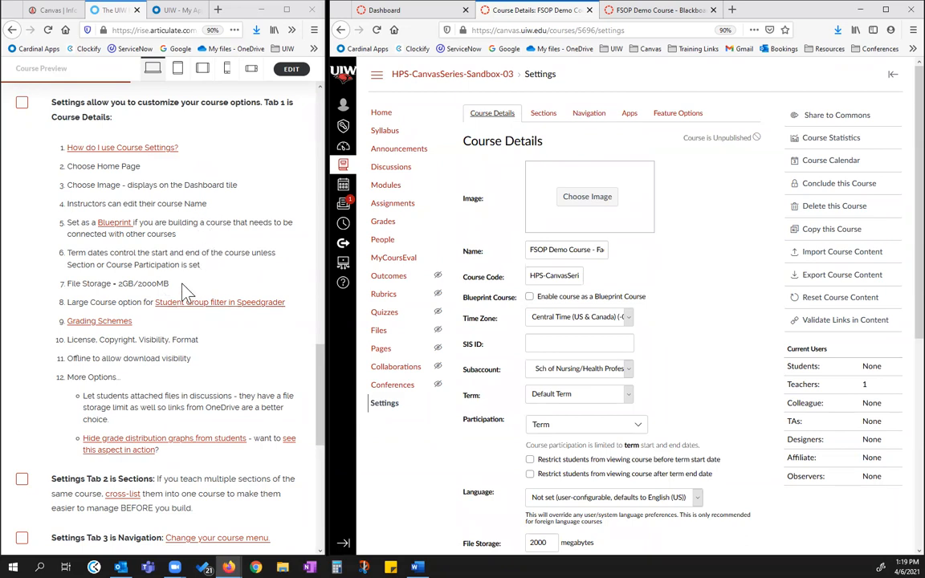
Open the course's Sections settings and check off "Settings Tab 2 is Sections" in the checklist
left_click(542, 114)
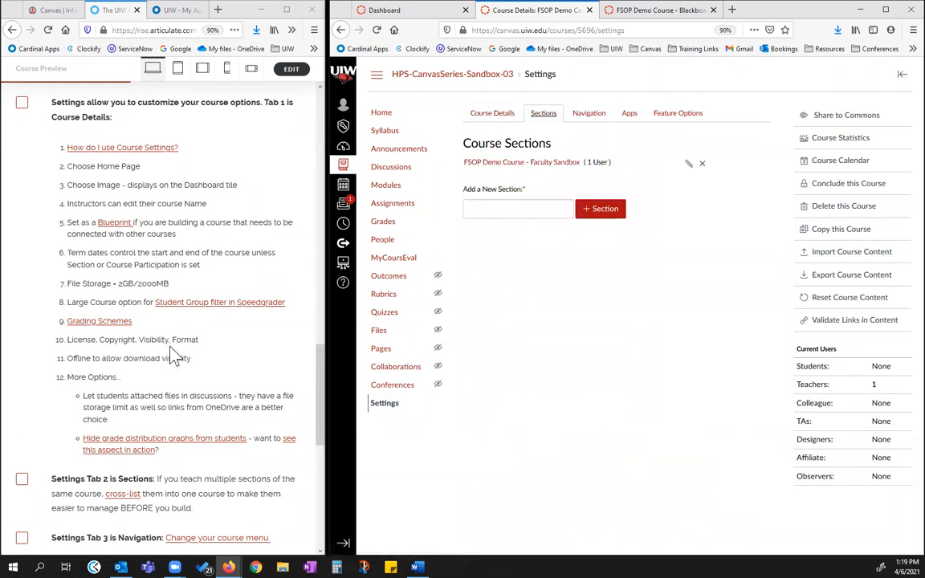
scroll(160, 354, "down", 5)
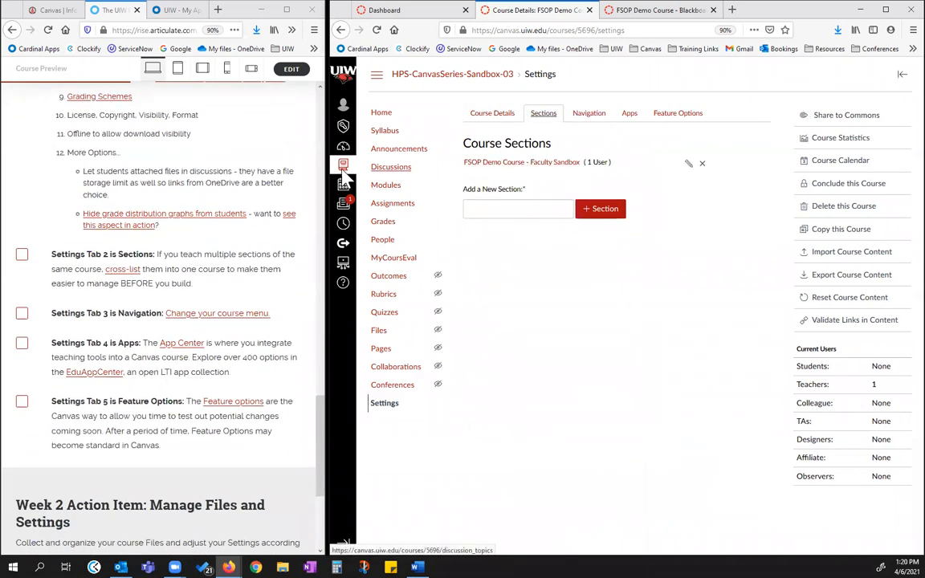
left_click(23, 255)
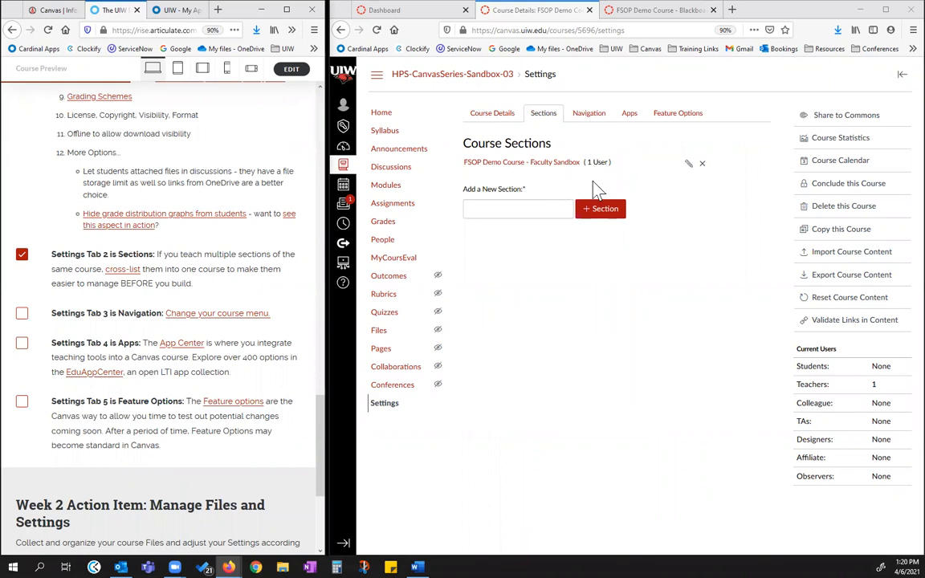
left_click_drag(589, 163, 609, 162)
left_click(614, 189)
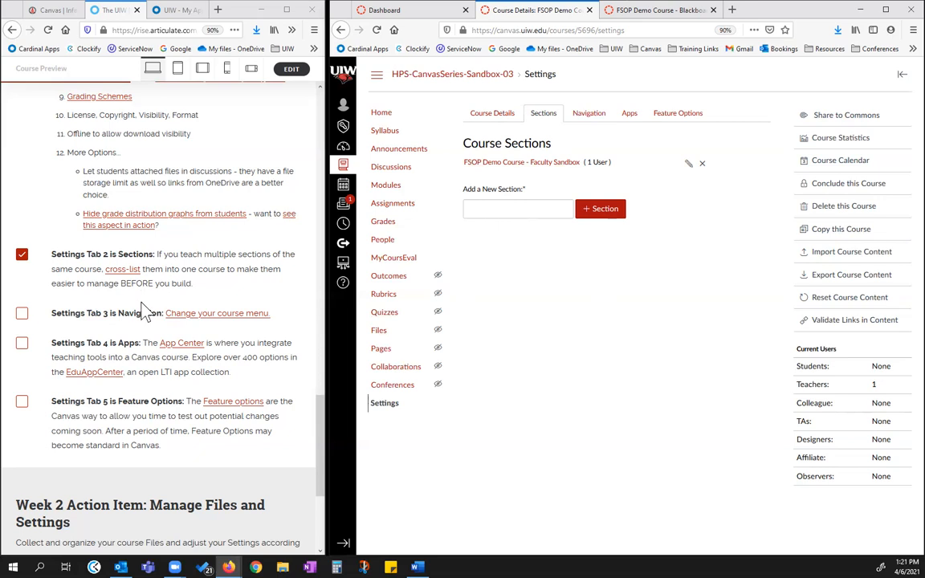
Return to the course Navigation settings and check off "Settings Tab 3 is Navigation" in the checklist
left_click(589, 114)
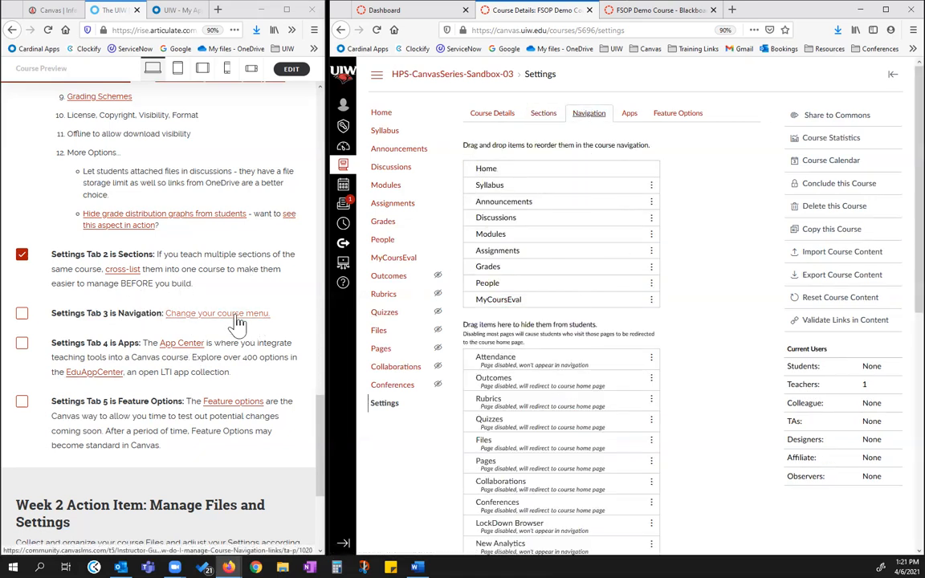
left_click(24, 315)
left_click(22, 314)
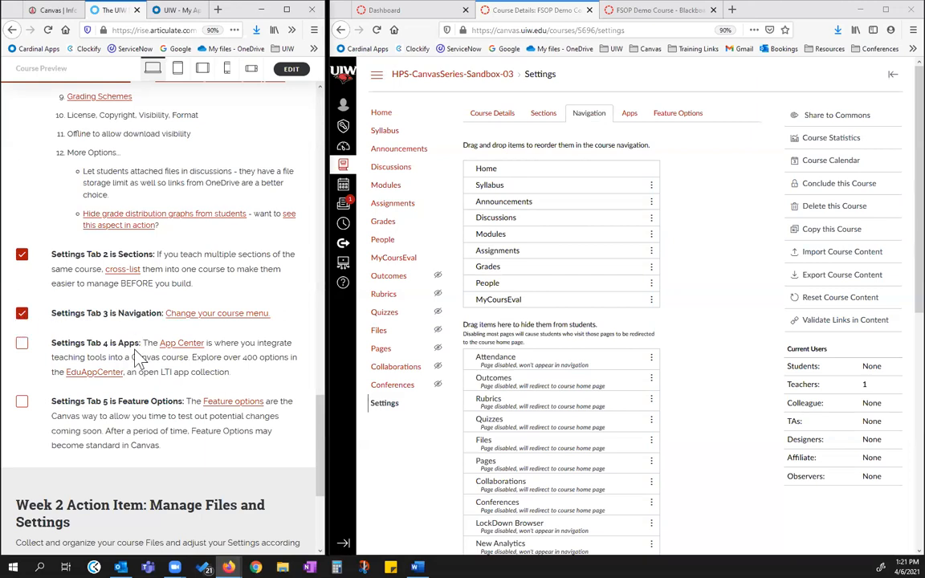
mouse_move(586, 241)
left_mouse_down()
mouse_move(495, 243)
mouse_move(489, 173)
mouse_move(583, 250)
left_mouse_up()
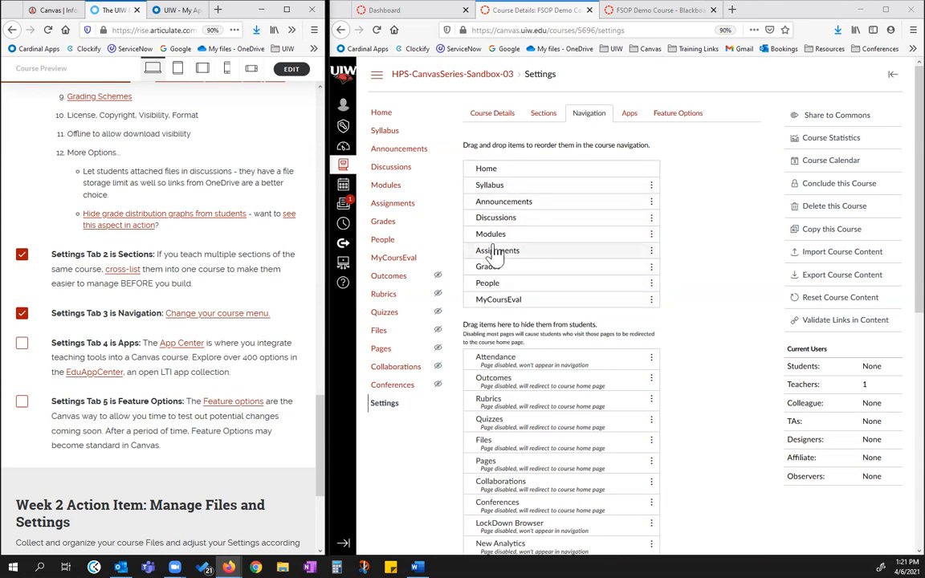
Open the course's Apps settings, follow the link to the EduAppCenter collection, and examine the CodeLab app's details
left_click(630, 121)
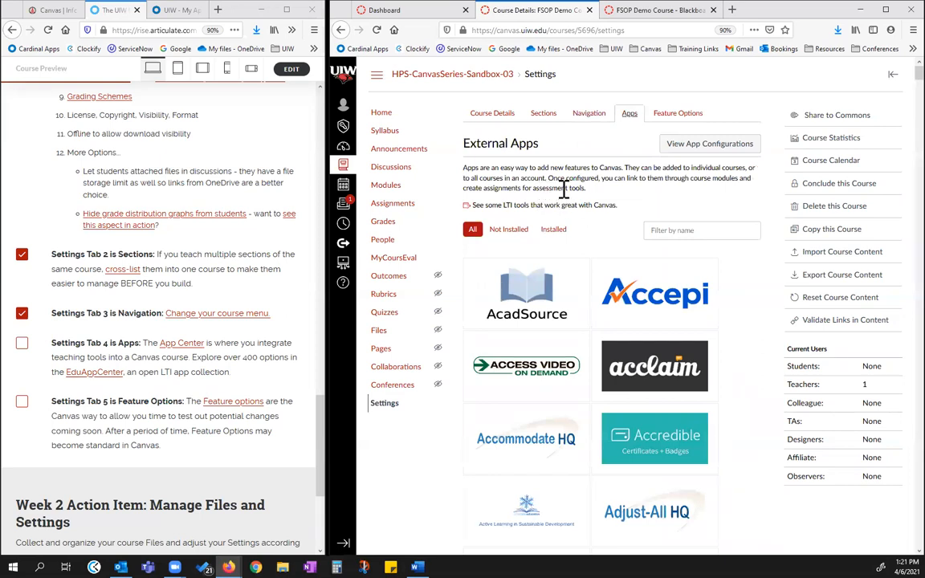
left_click(466, 207)
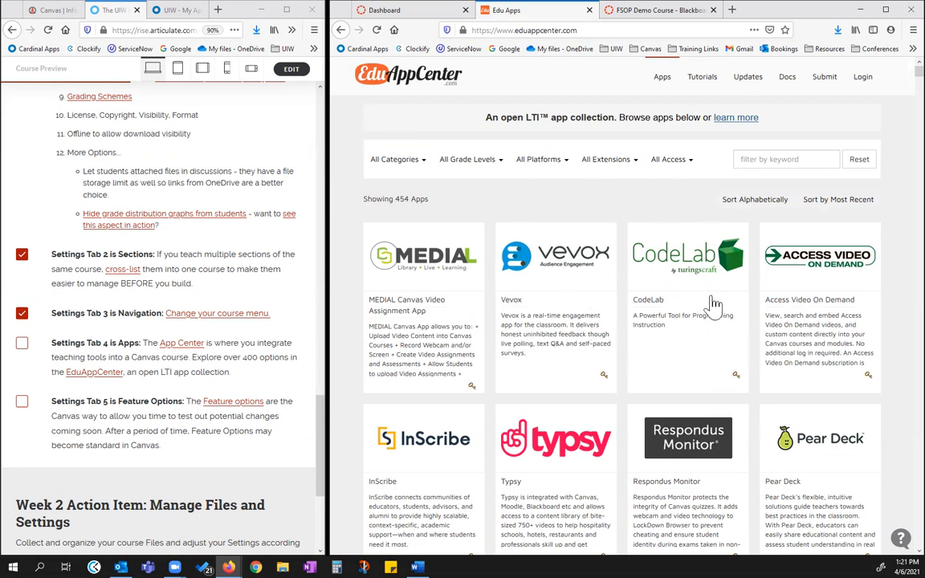
scroll(699, 272, "down", 1)
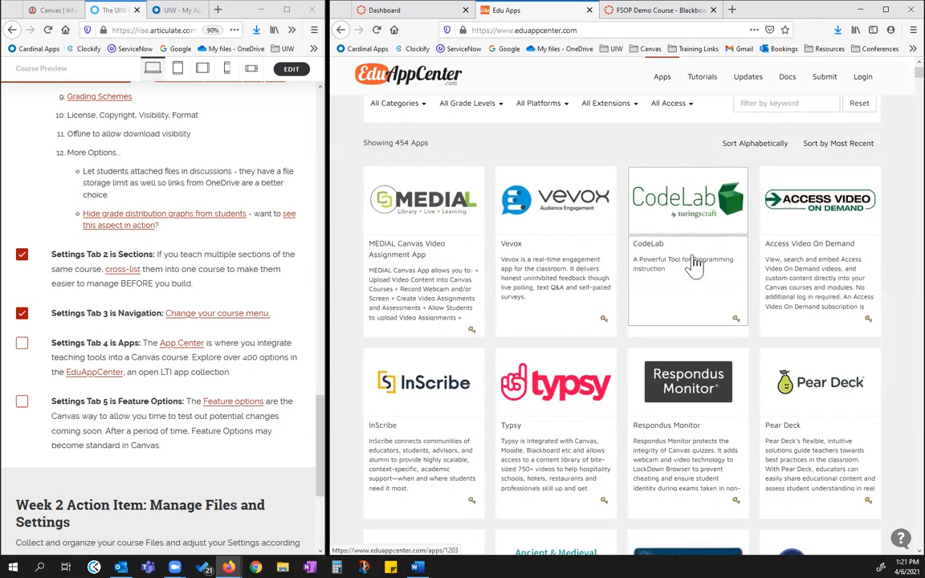
left_click(691, 233)
scroll(518, 265, "down", 3)
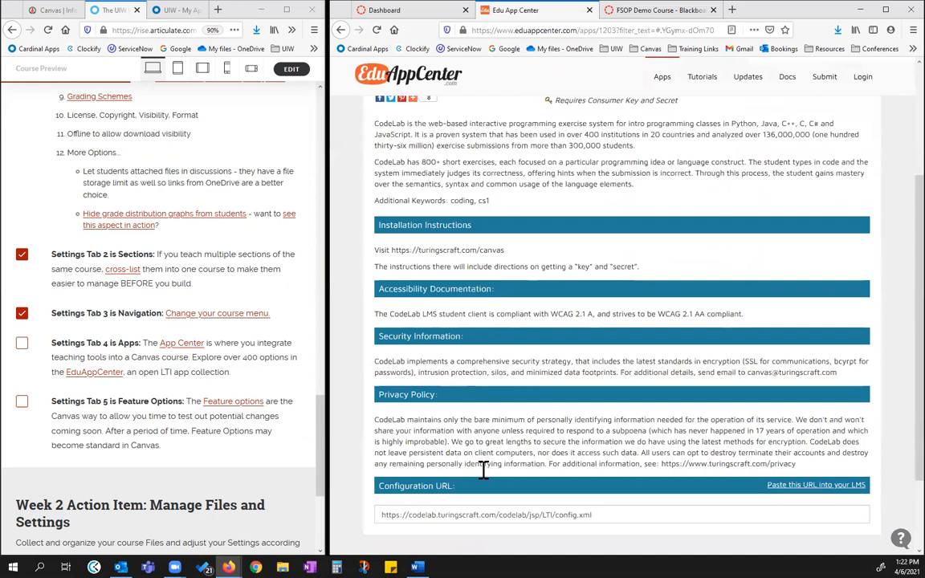
scroll(506, 365, "up", 3)
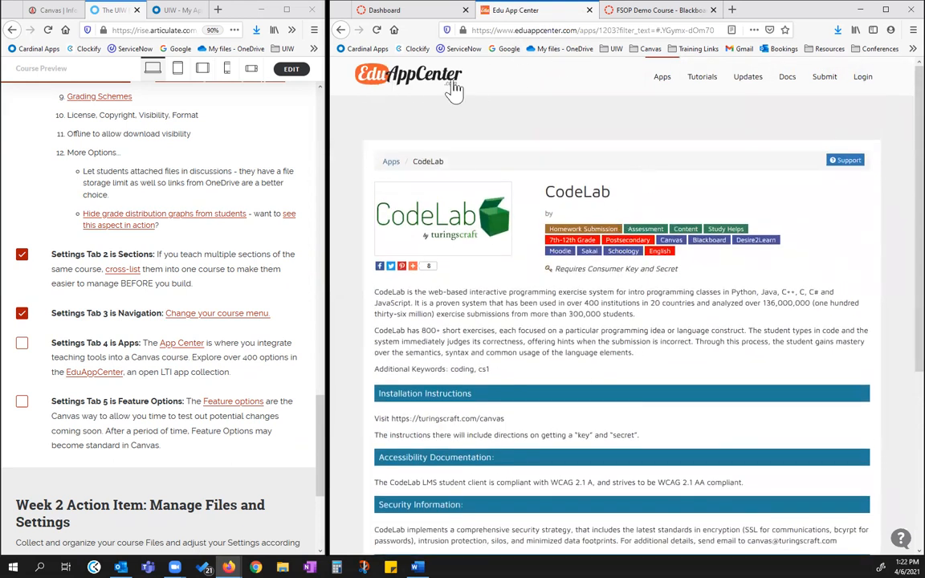
Return from EduAppCenter to the course's Apps settings and check off "Settings Tab 4 is Apps" in the checklist
left_click(340, 29)
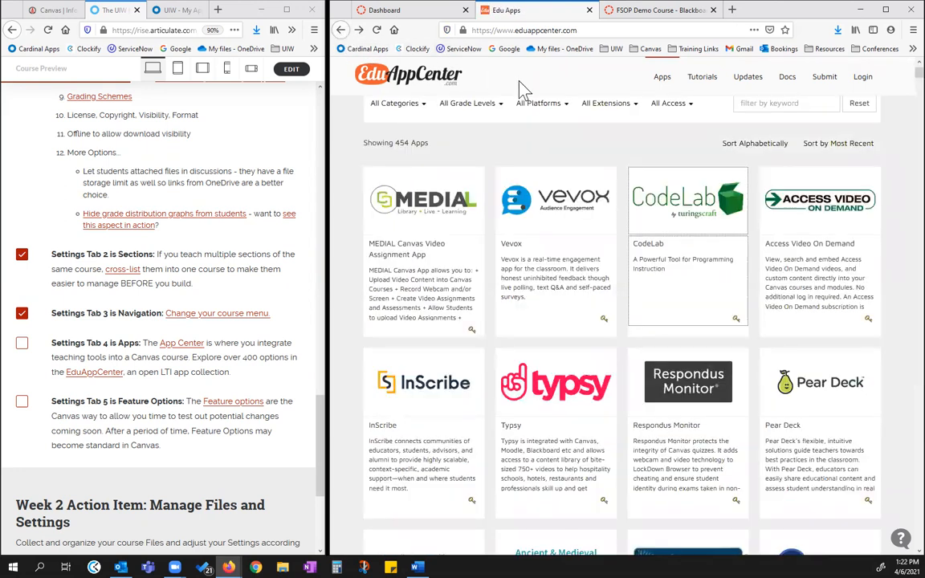
left_click(340, 29)
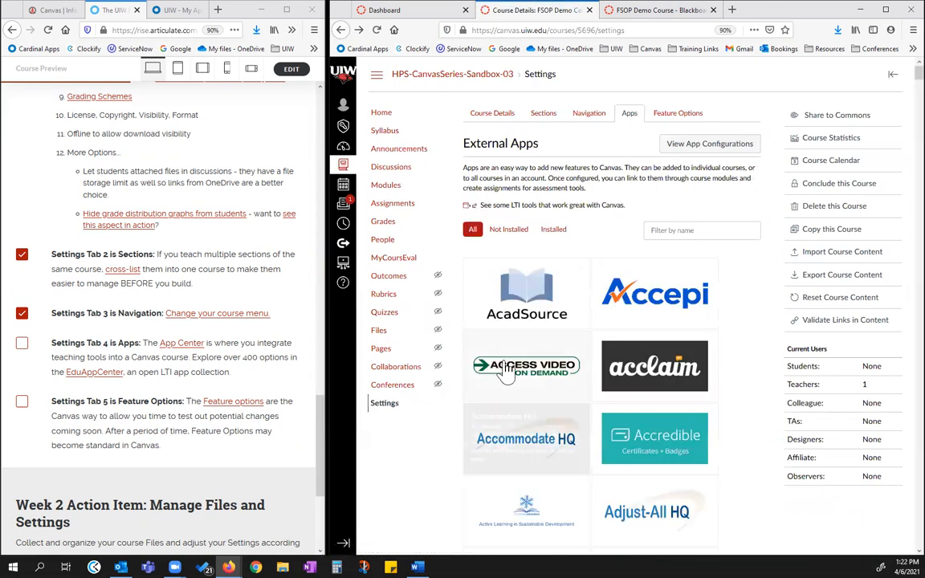
left_click(23, 344)
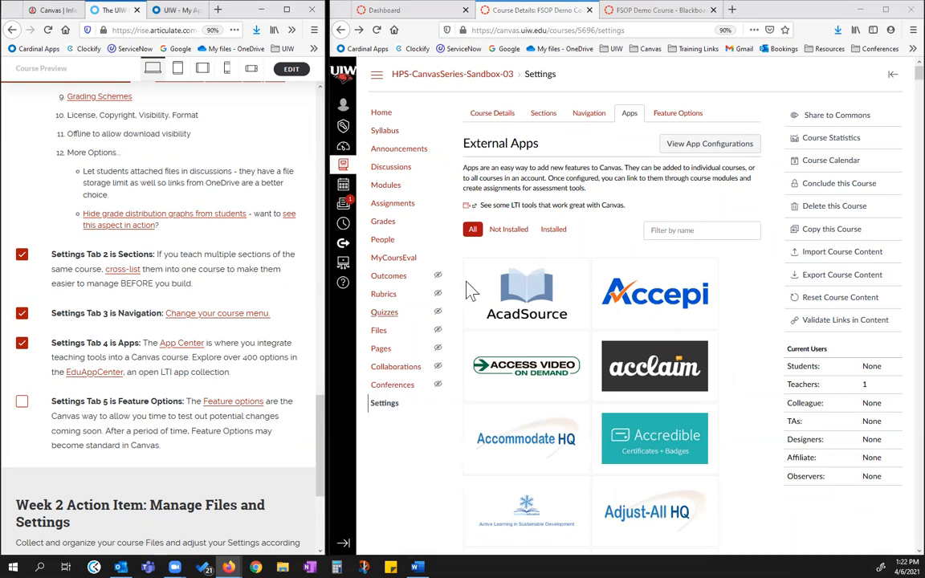
View the Anonymous Grading description in Feature Options, return to Course Details, and check off "Settings Tab 5 is Feature Options" in the checklist
left_click(669, 116)
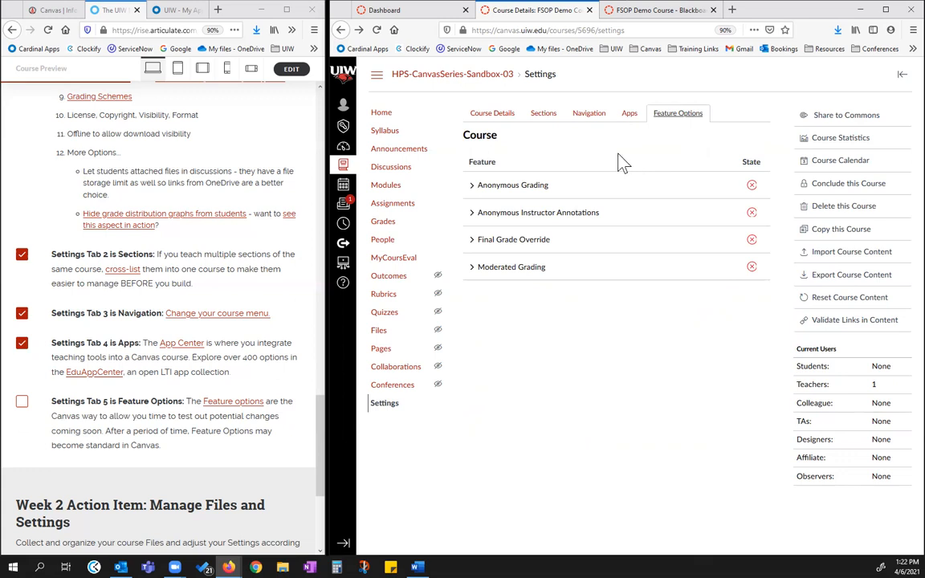
left_click(507, 184)
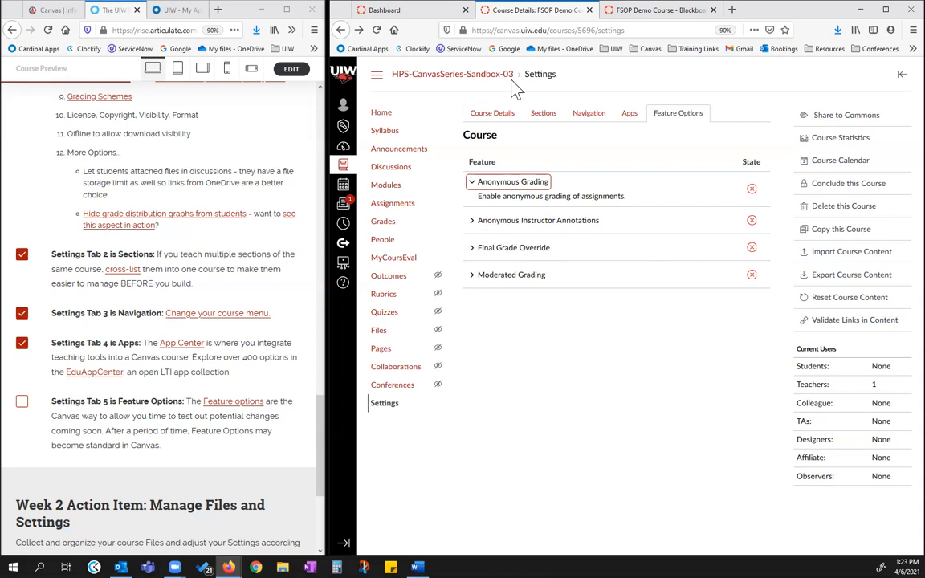
left_click(499, 113)
left_click(22, 401)
Bring up the checklist's Course Details item and view the Computer and Unsplash sources for the course image without choosing one
scroll(182, 409, "up", 1)
scroll(193, 401, "up", 5)
scroll(200, 402, "down", 1)
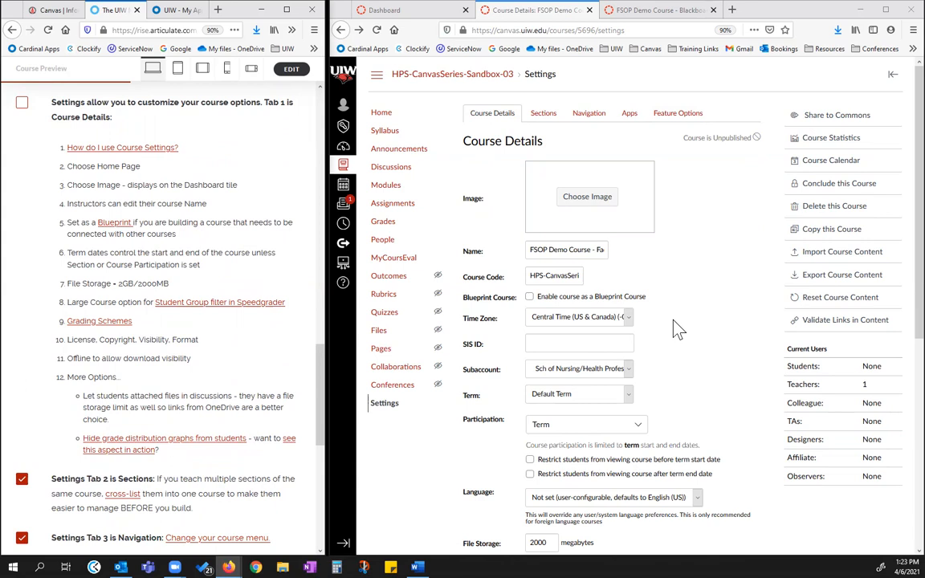
scroll(695, 255, "down", 1)
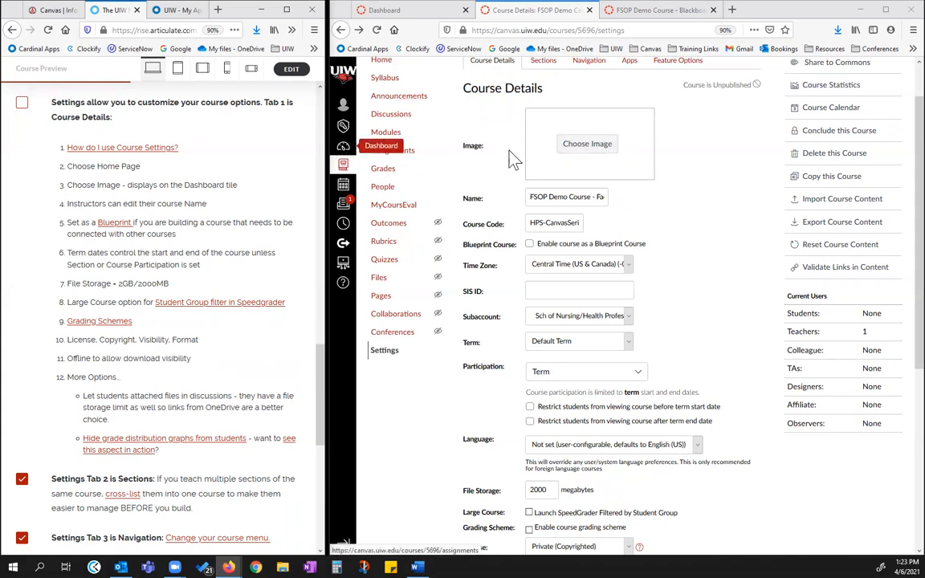
left_click(589, 152)
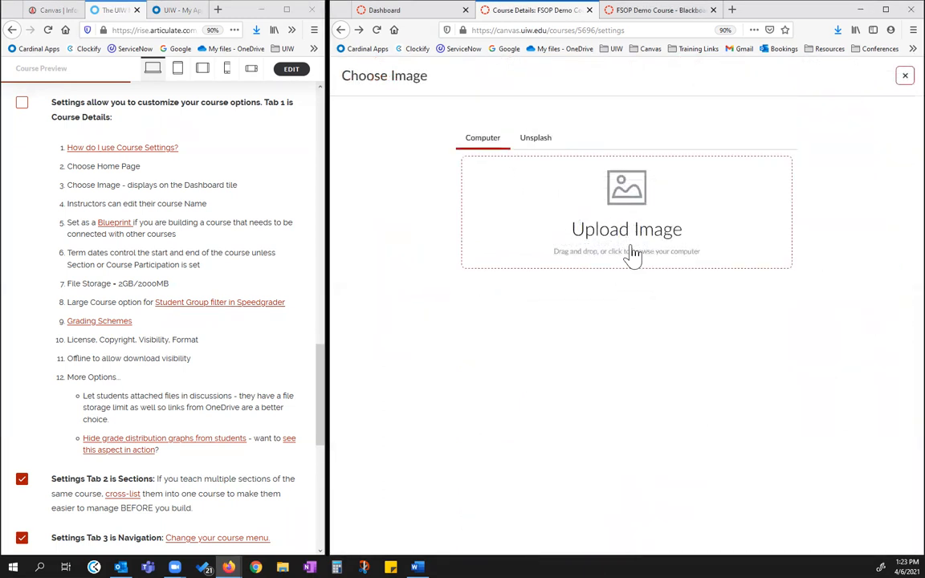
left_click(537, 141)
left_click(518, 205)
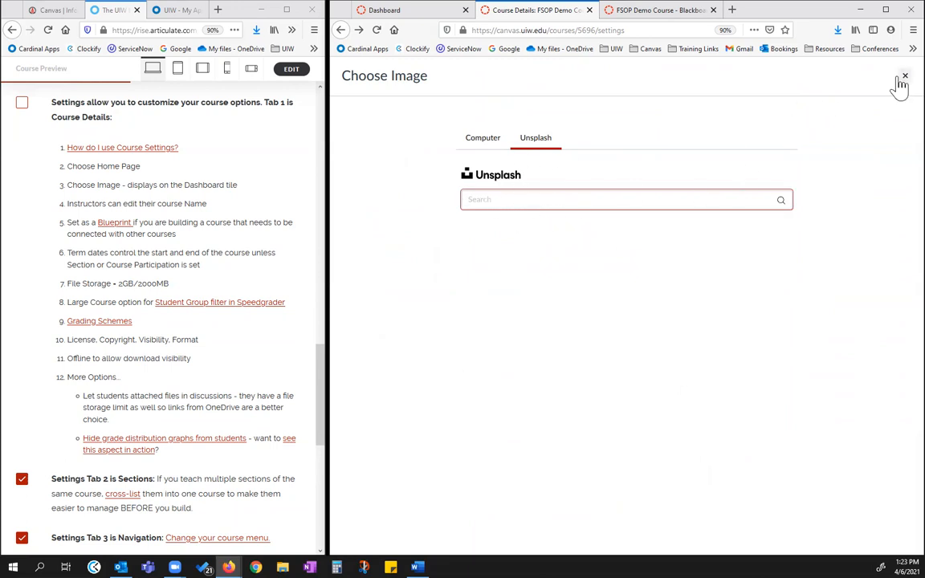
left_click(899, 81)
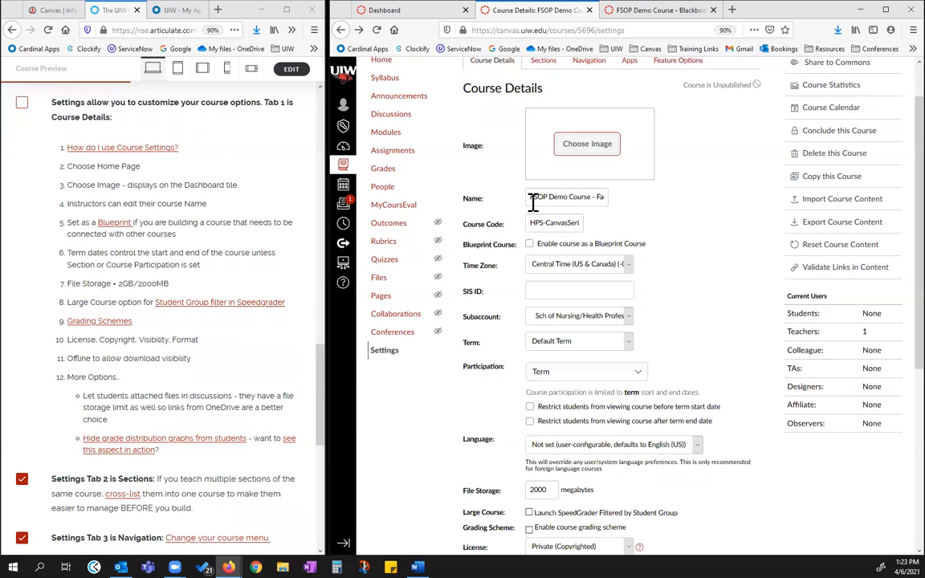
Set the course's Participation to Course in the Course Details
scroll(655, 277, "down", 2)
scroll(642, 274, "down", 1)
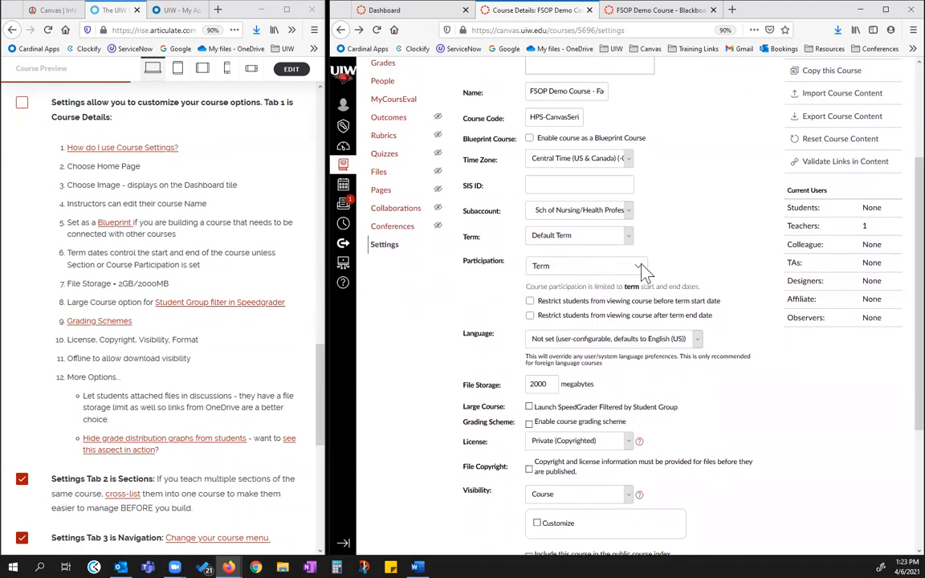
left_click(640, 266)
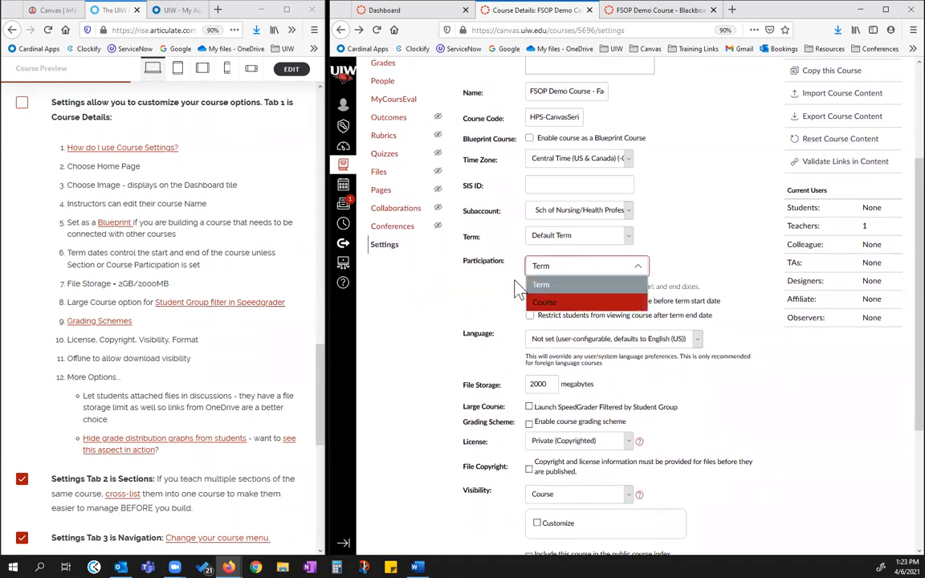
left_click(543, 302)
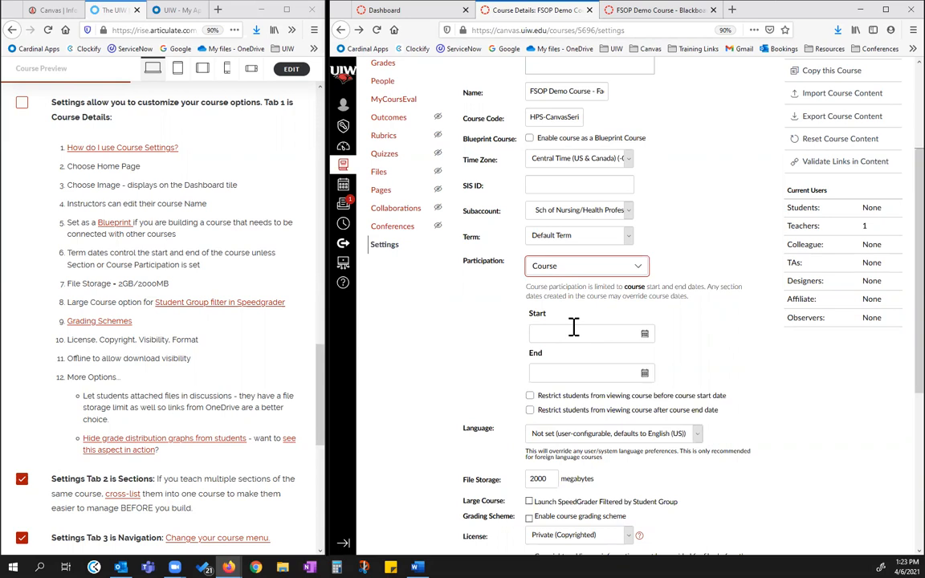
Try a course start date of May 7, 2021, and clear the Start field again
left_click(647, 336)
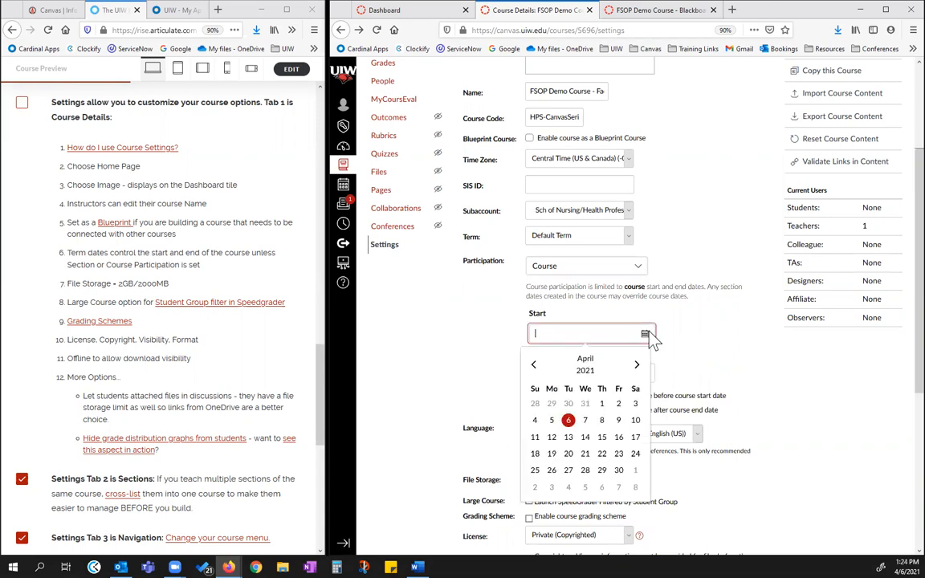
left_click(636, 363)
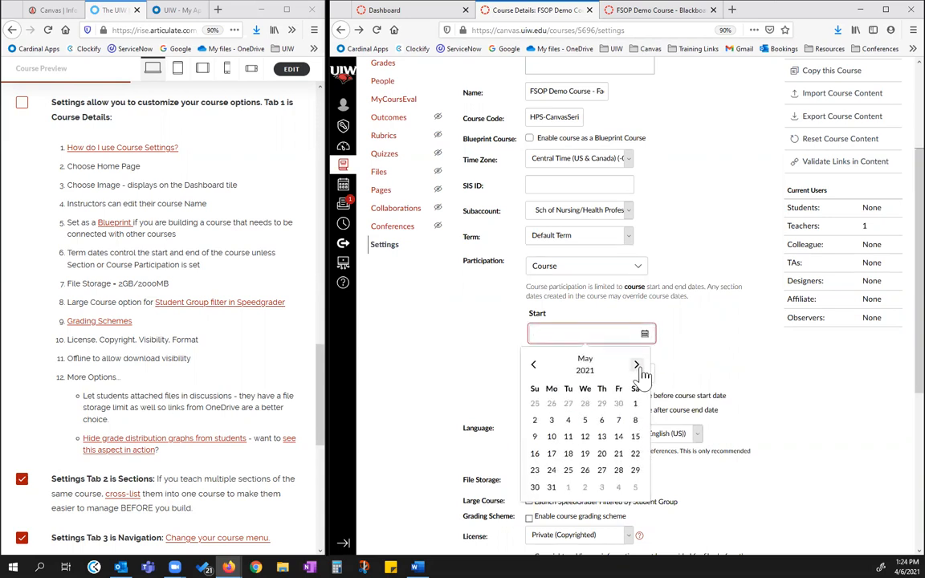
left_click(618, 420)
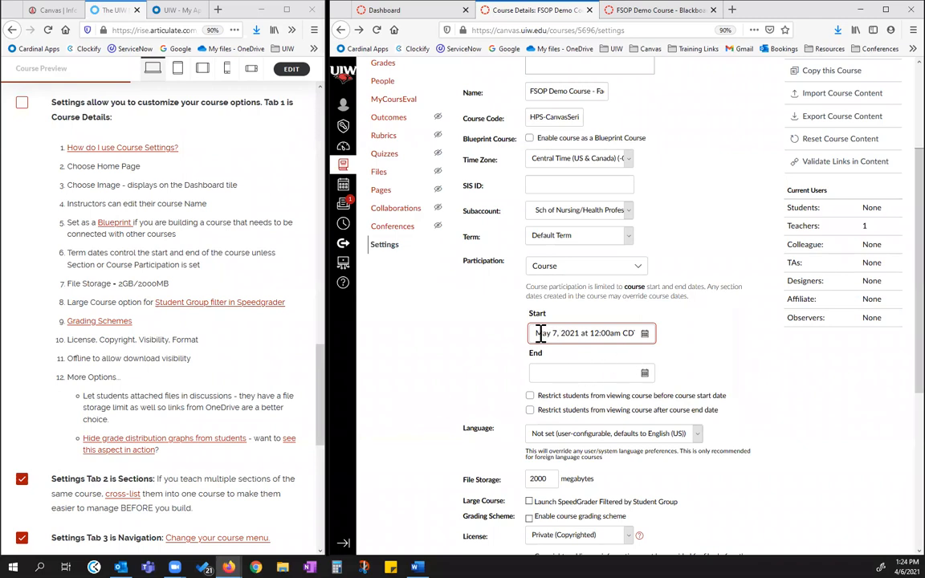
left_click_drag(535, 332, 672, 330)
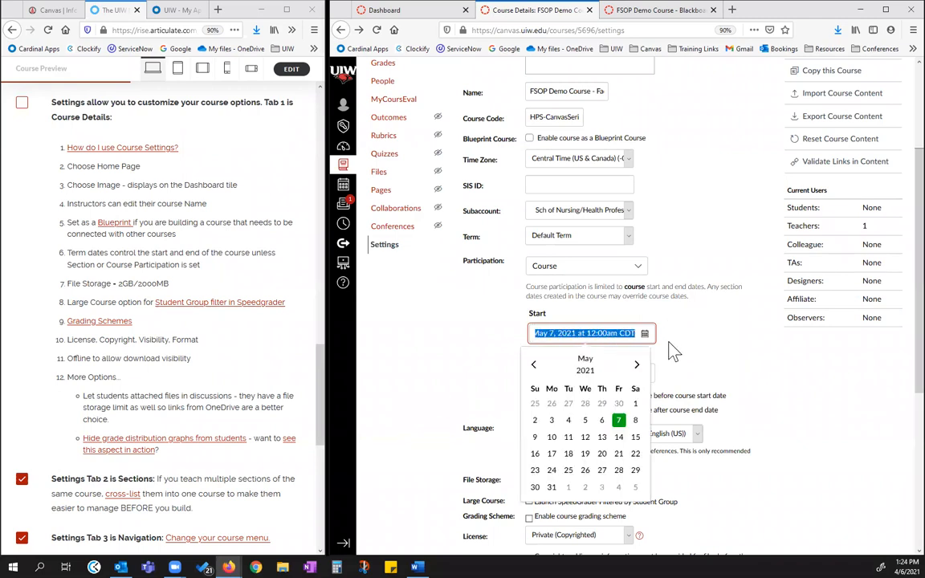
key("BackSpace")
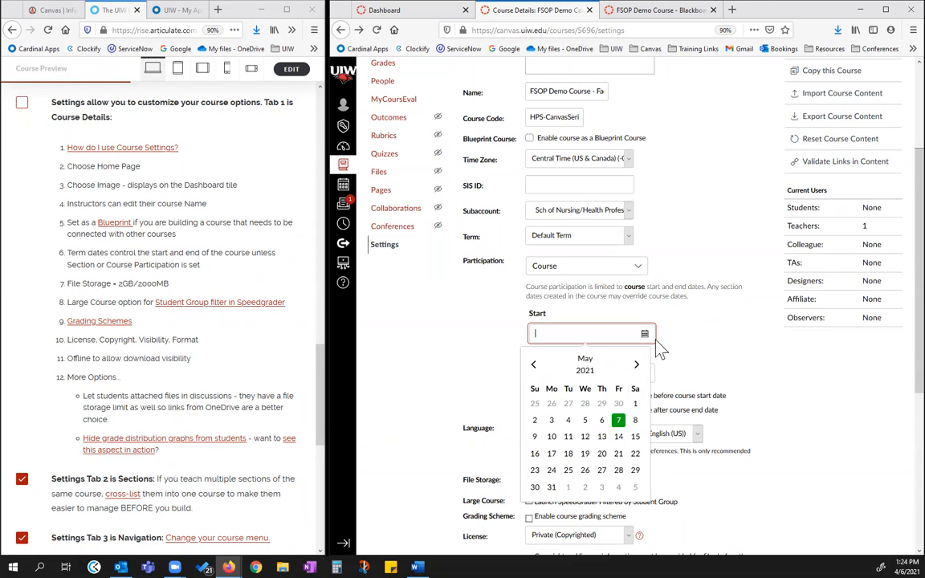
left_click(678, 343)
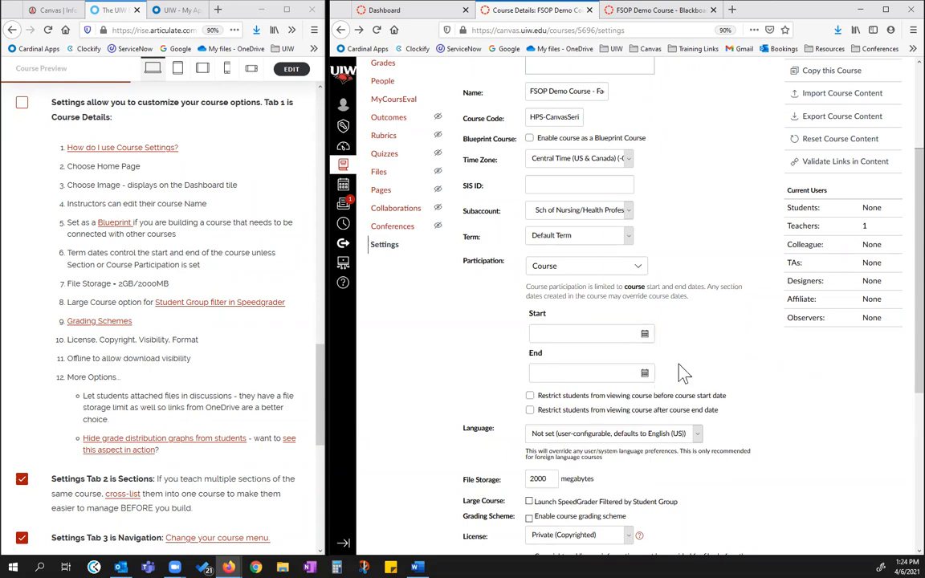
Try restricting students from viewing the course before its start date, and turn the restriction off again
right_click(530, 399)
left_click(530, 396)
left_click(529, 396)
Enable the course grading scheme, view the default scheme and the alternatives offered, and disable it again without changing the scheme
scroll(706, 385, "down", 1)
scroll(710, 383, "down", 1)
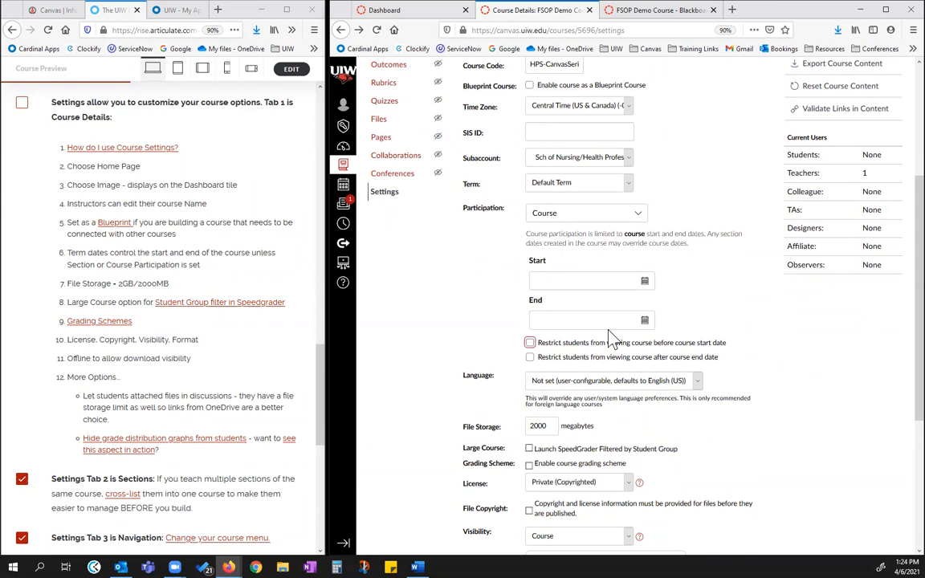
scroll(594, 273, "down", 3)
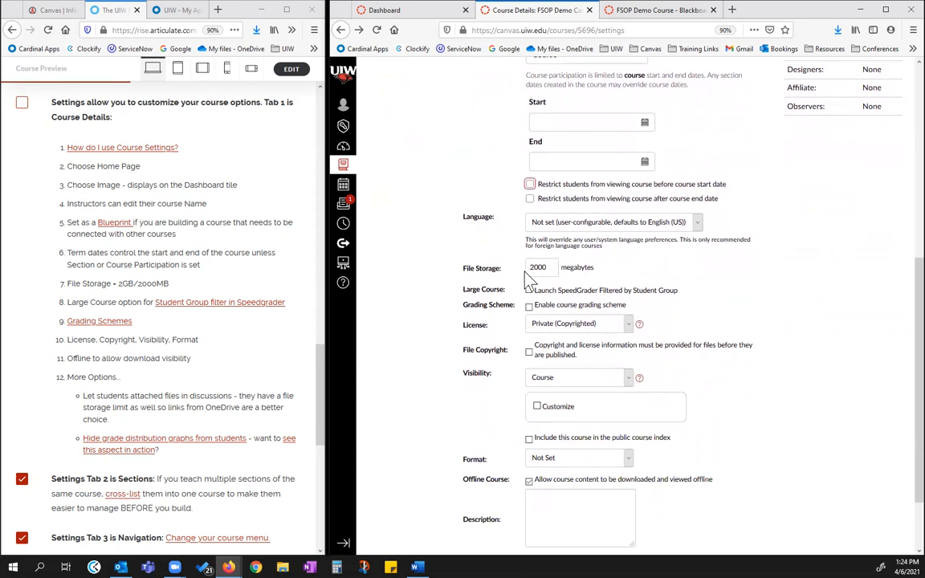
scroll(632, 287, "down", 1)
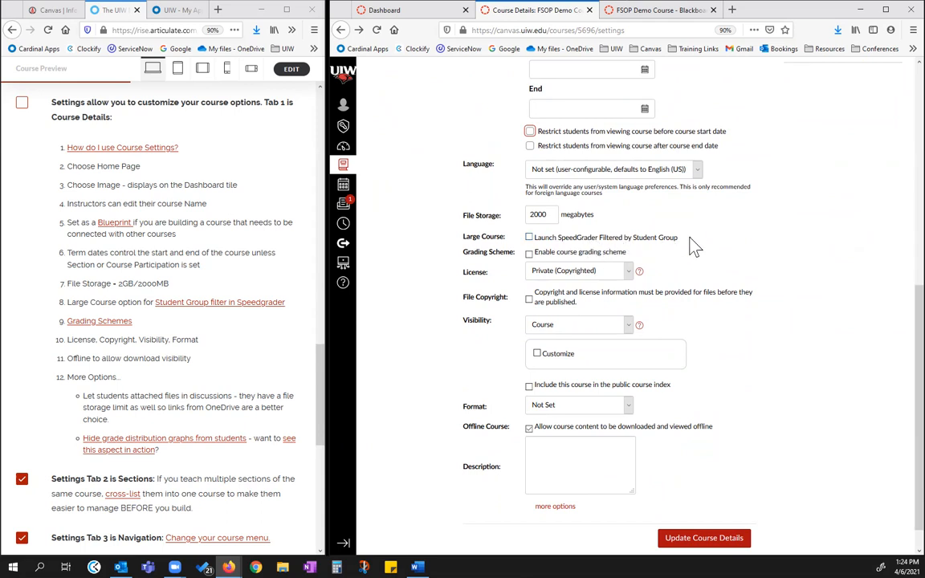
scroll(690, 247, "down", 1)
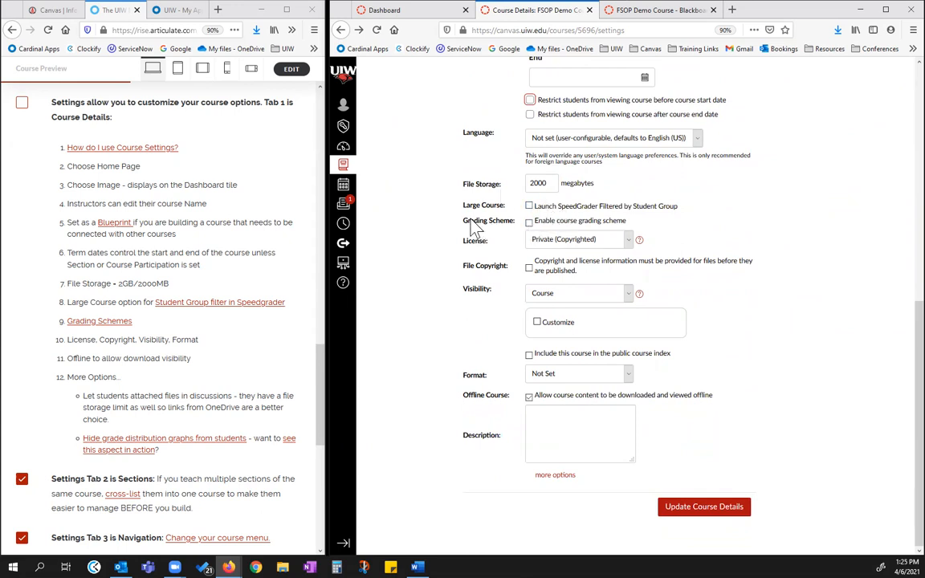
left_click(529, 222)
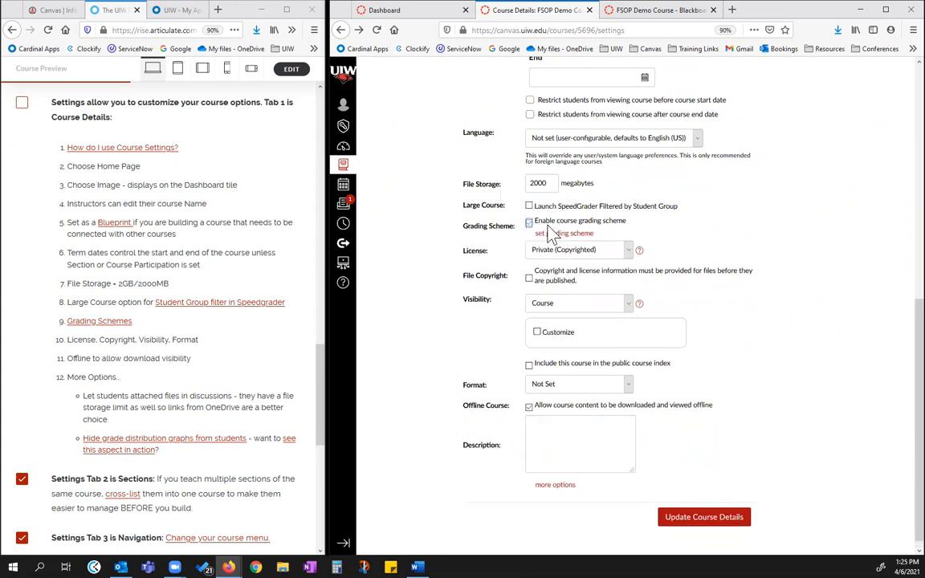
left_click(561, 233)
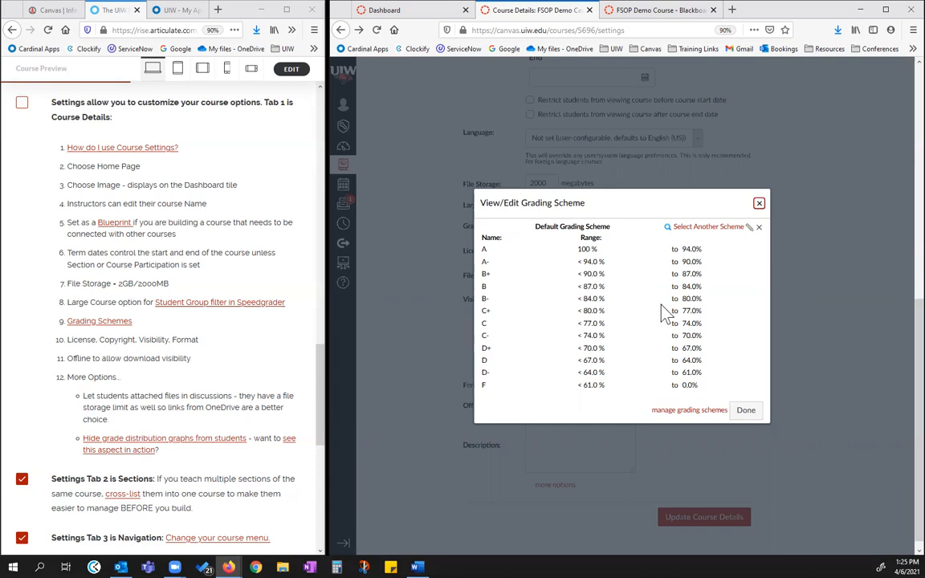
left_click(705, 228)
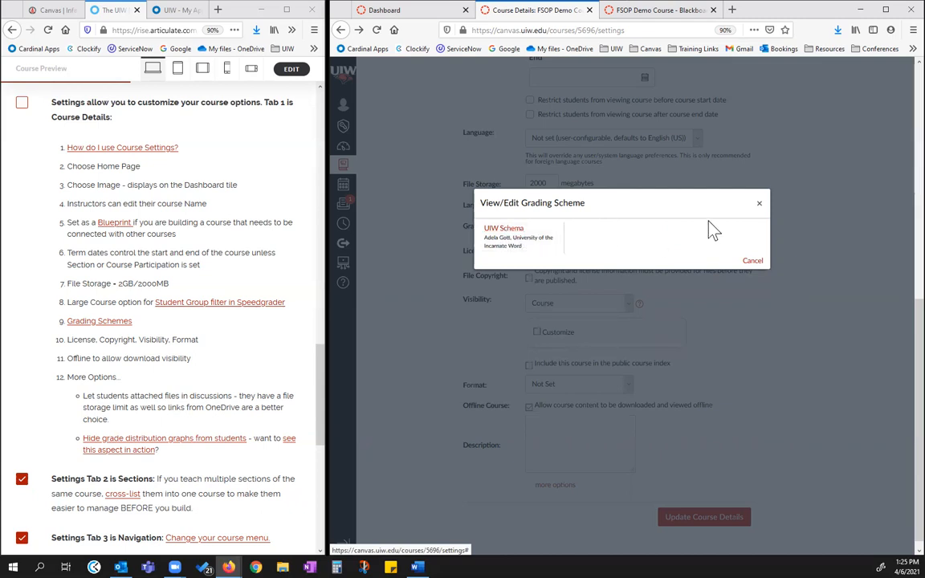
left_click(759, 204)
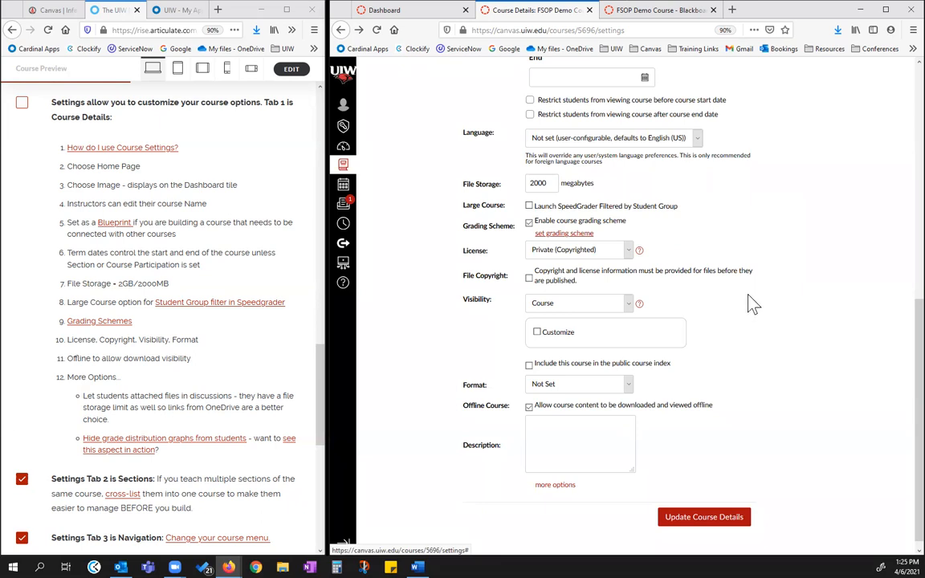
left_click(528, 224)
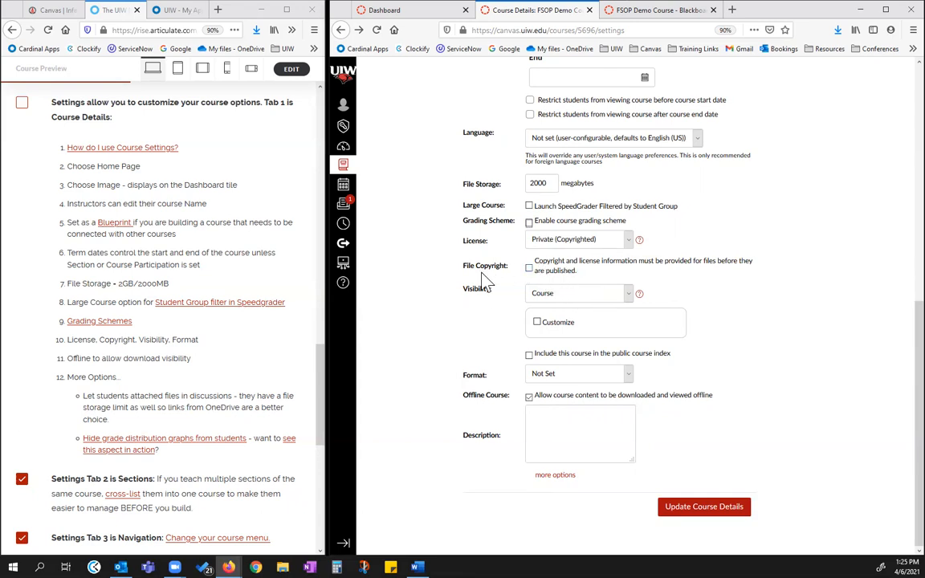
View the choices offered for the course's Visibility and Format without changing either setting
left_click(626, 293)
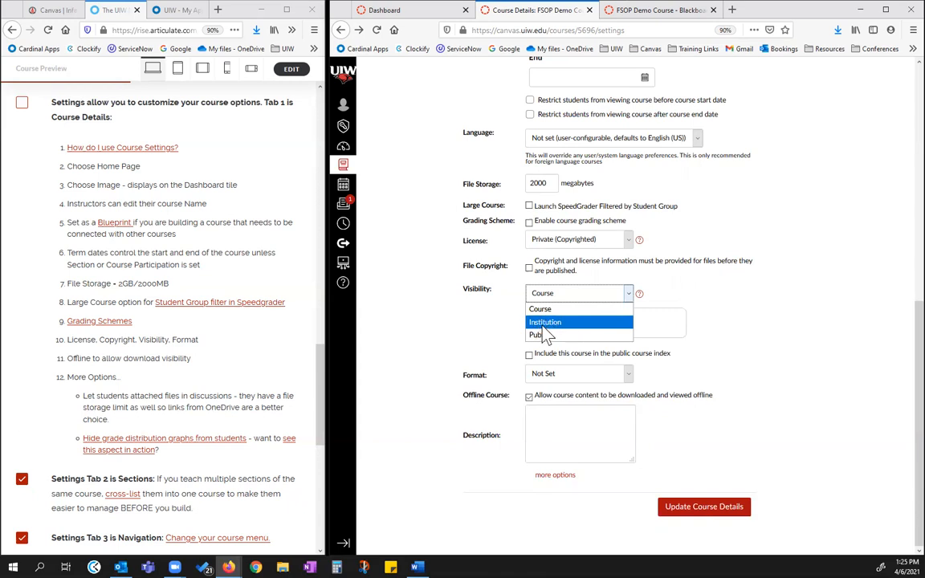
left_click(737, 307)
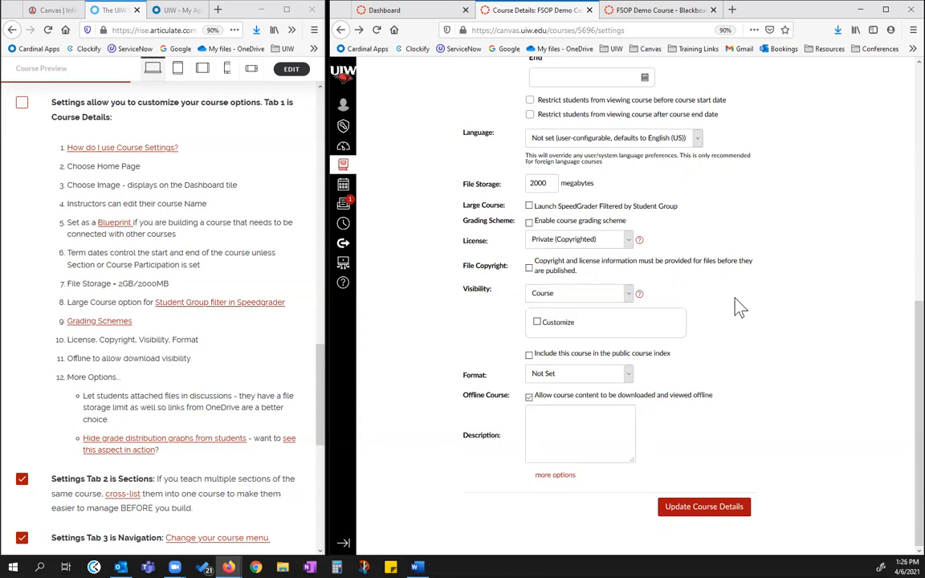
left_click(625, 377)
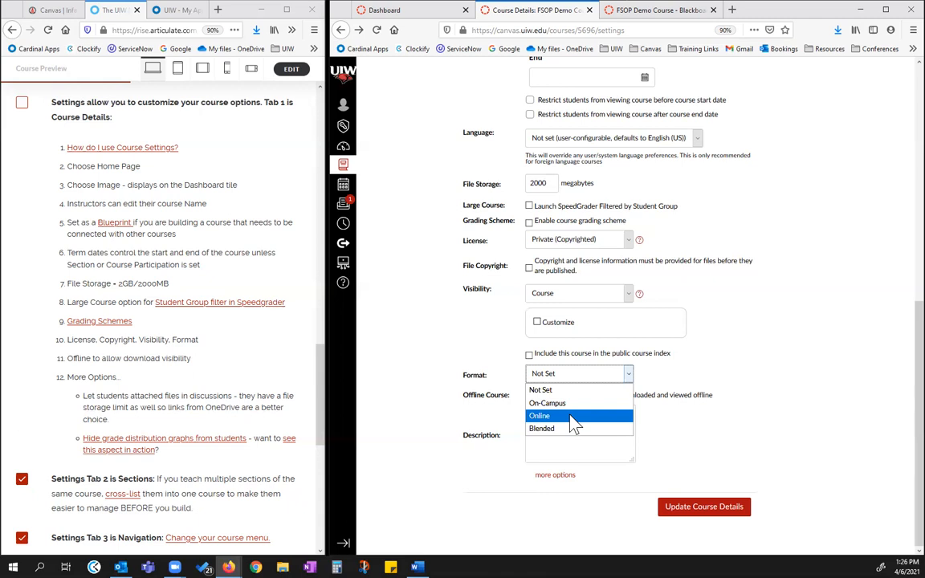
left_click(768, 366)
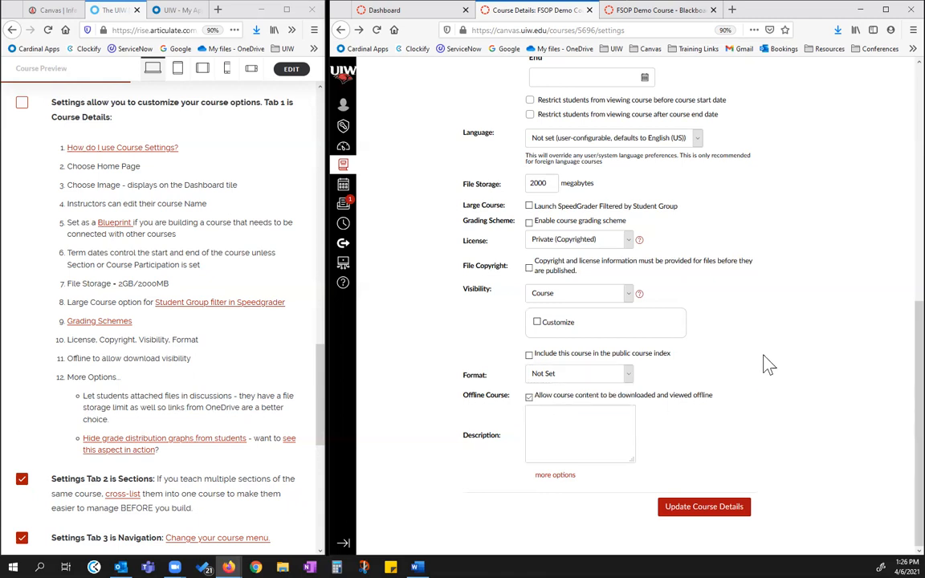
Show the additional Course Details options and try student self-enrollment by secret URL, leaving it disabled
left_click(556, 475)
scroll(781, 396, "down", 4)
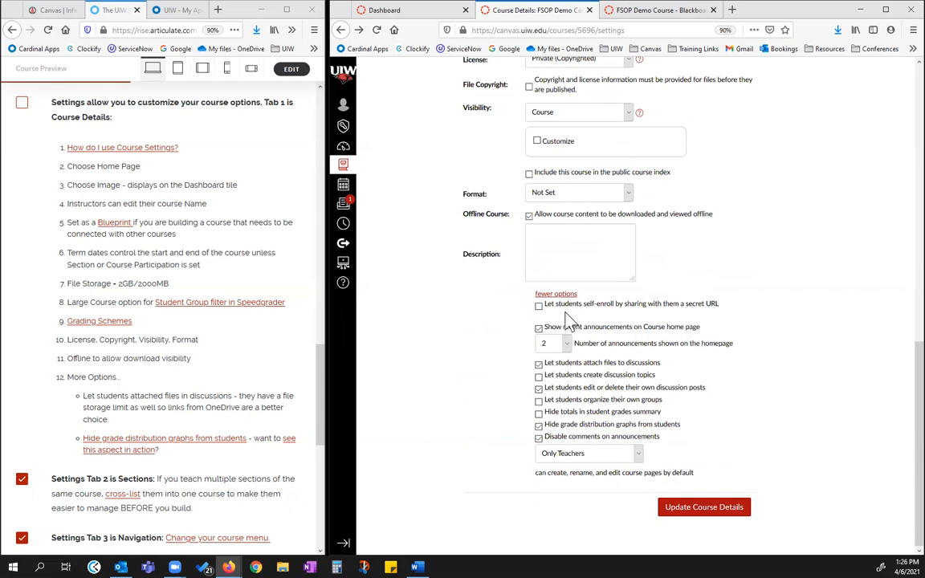
left_click(539, 306)
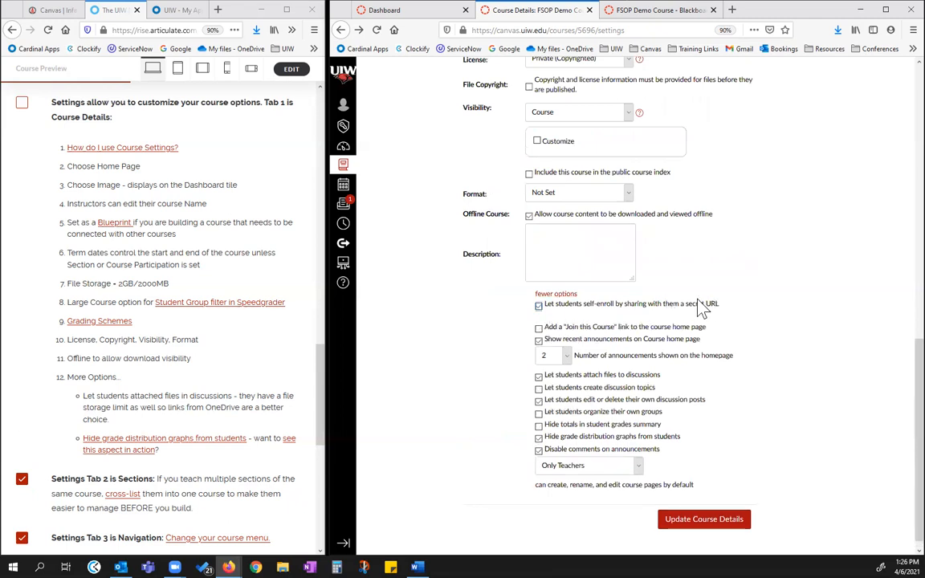
left_click(539, 307)
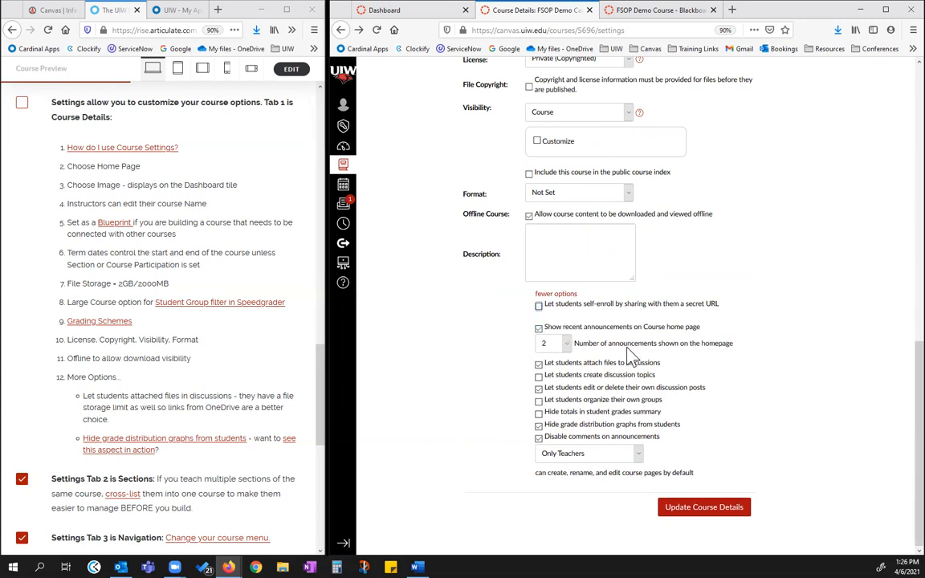
View the choices for the number of homepage announcements without changing it, and turn off showing recent announcements on the Course home page
left_click(570, 344)
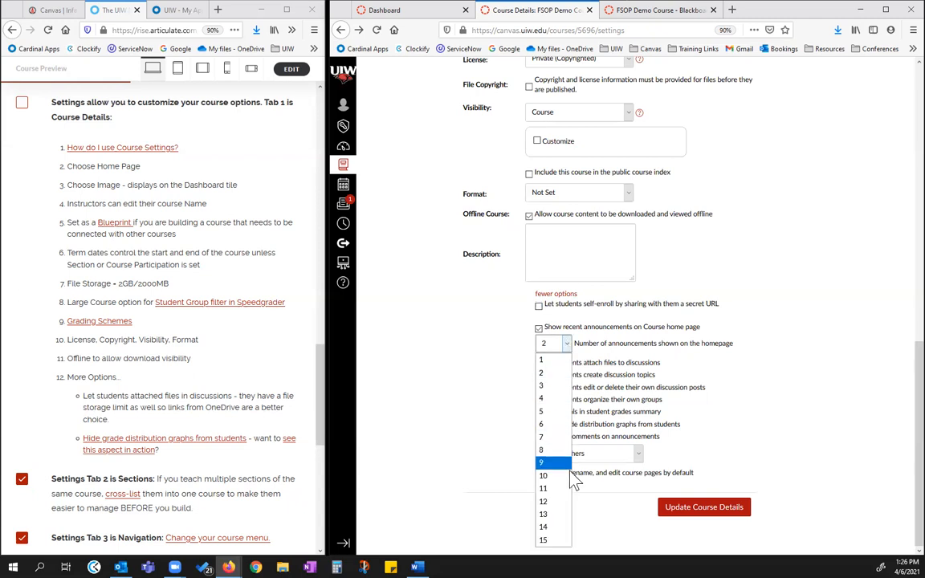
left_click(566, 346)
left_click(539, 329)
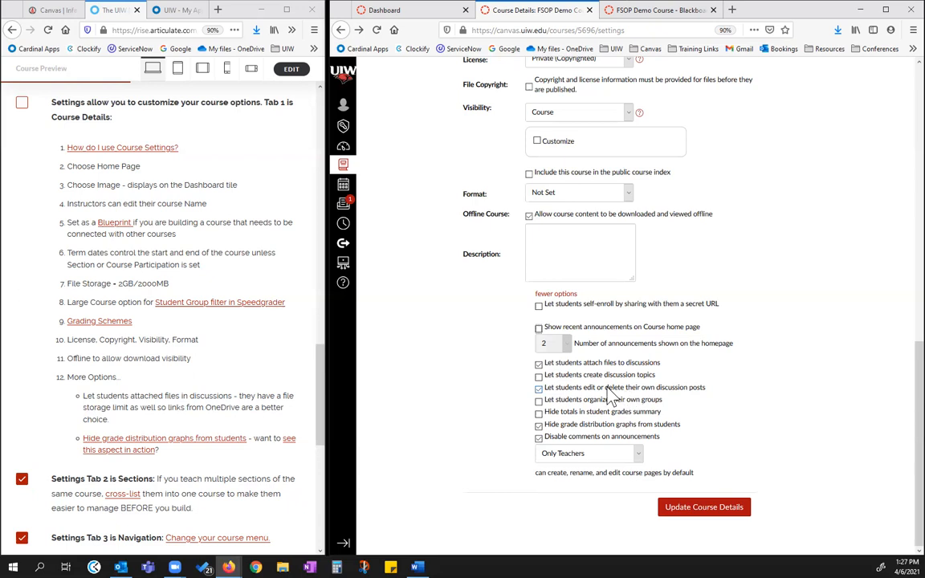
Disallow students editing or deleting their discussion posts, hide totals in the grades summary, stop hiding grade distribution graphs, and allow comments on announcements
left_click(538, 390)
left_click(537, 424)
left_click(537, 437)
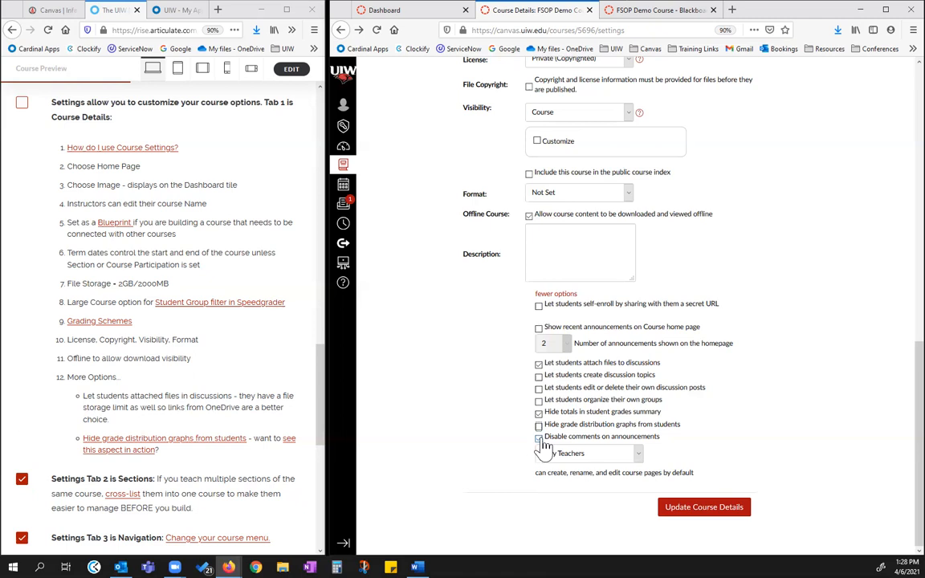
left_click(539, 439)
Keep course page editing at Only Teachers after viewing the alternatives, save the course details, and mark the Course Details checklist item complete
left_click(618, 453)
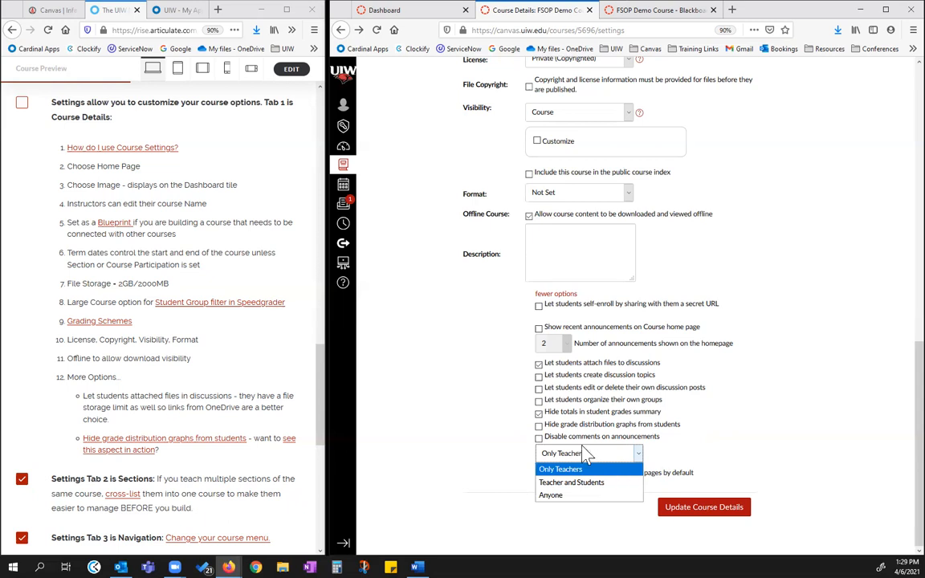
left_click(686, 442)
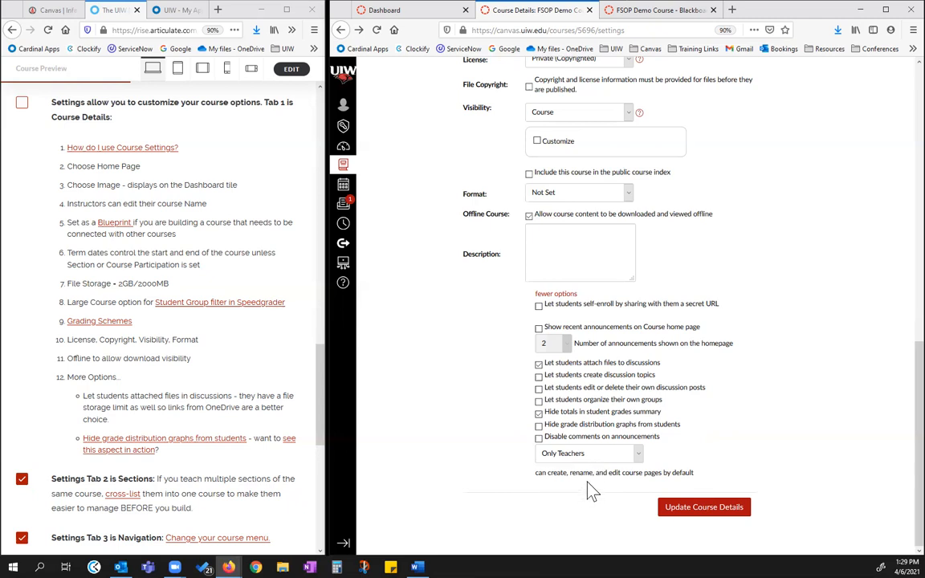
left_click(709, 508)
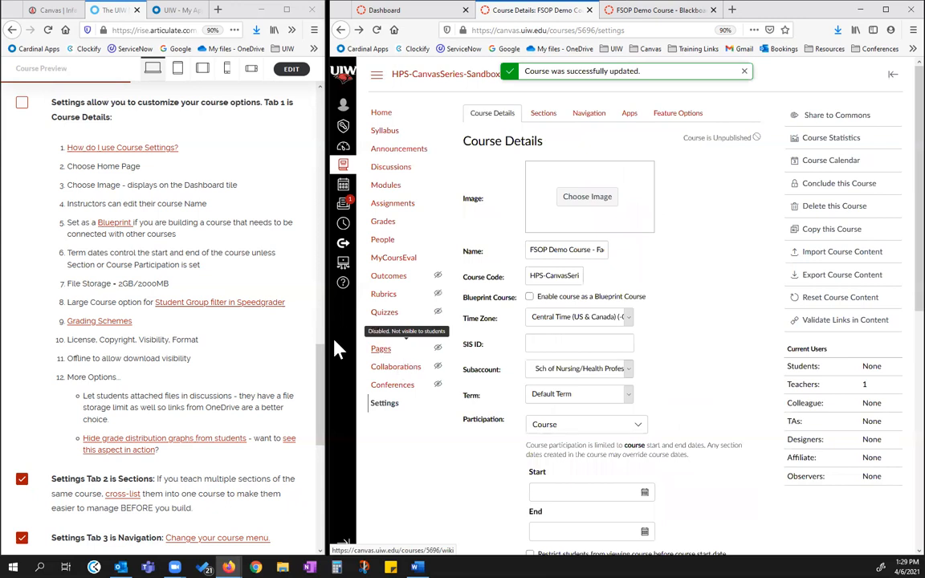
left_click(22, 104)
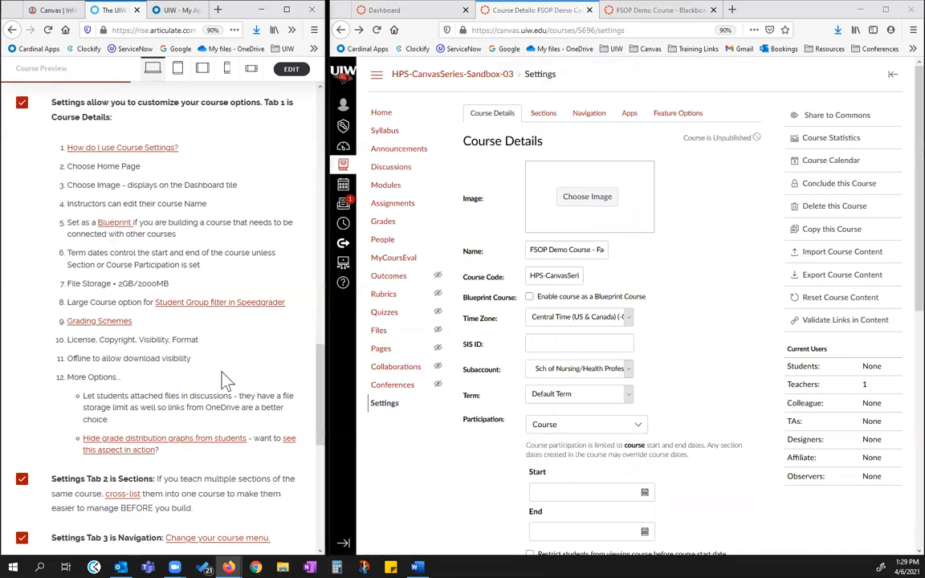